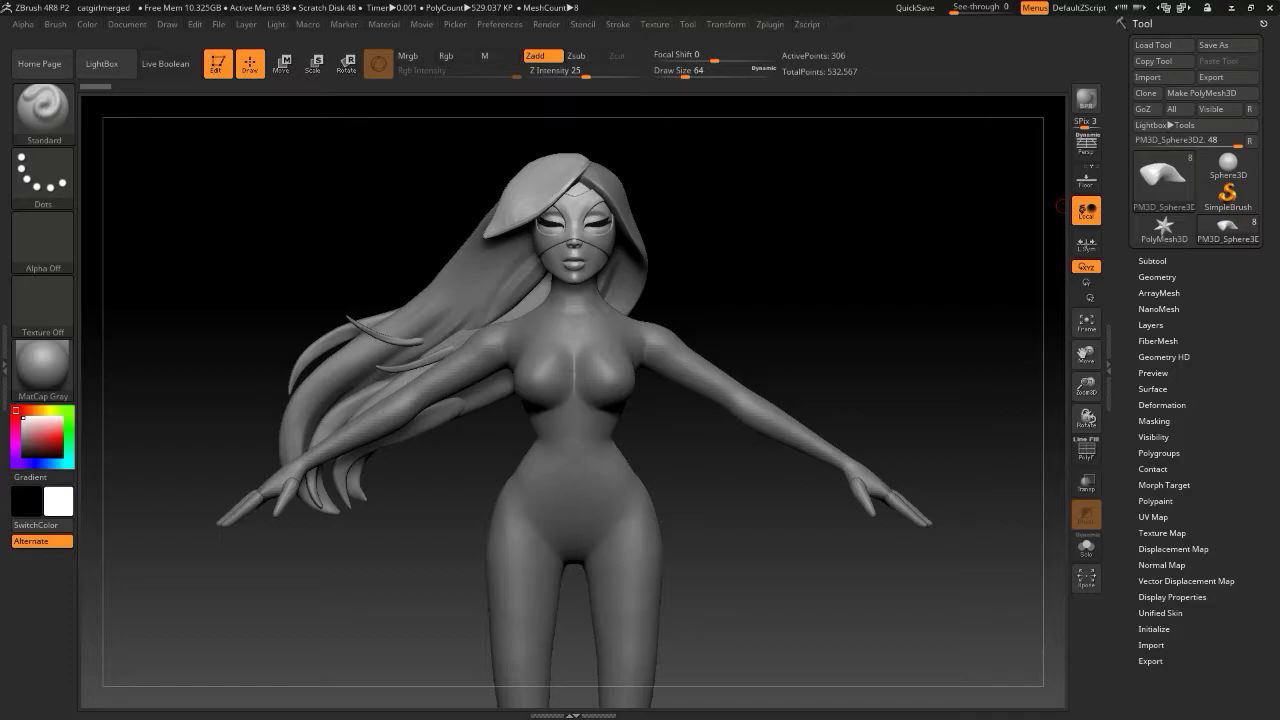
Select the large side hair piece and load the Orb_Cracks brush from the Orb brush pack folder
{"action": "left_click_drag", "start_coordinate": [747, 268], "coordinate": [829, 283]}
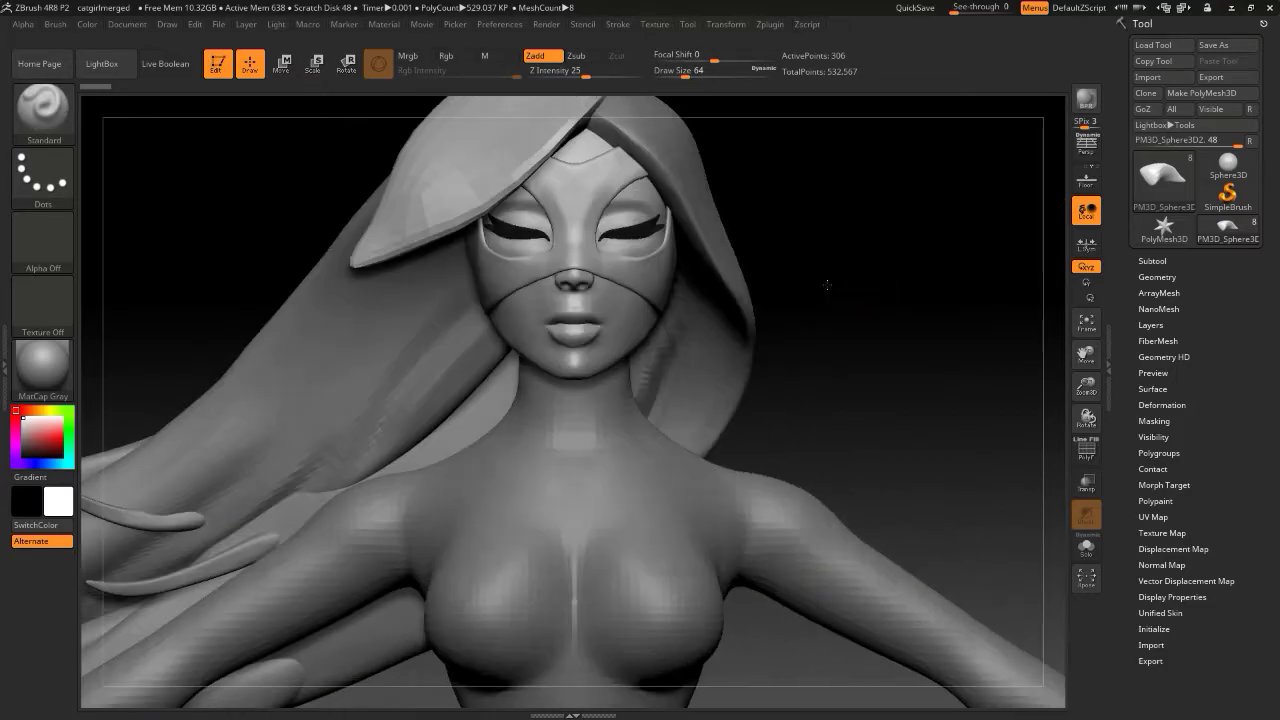
{"action": "left_click", "coordinate": [747, 304], "text": "alt"}
{"action": "left_click_drag", "start_coordinate": [748, 302], "coordinate": [866, 268]}
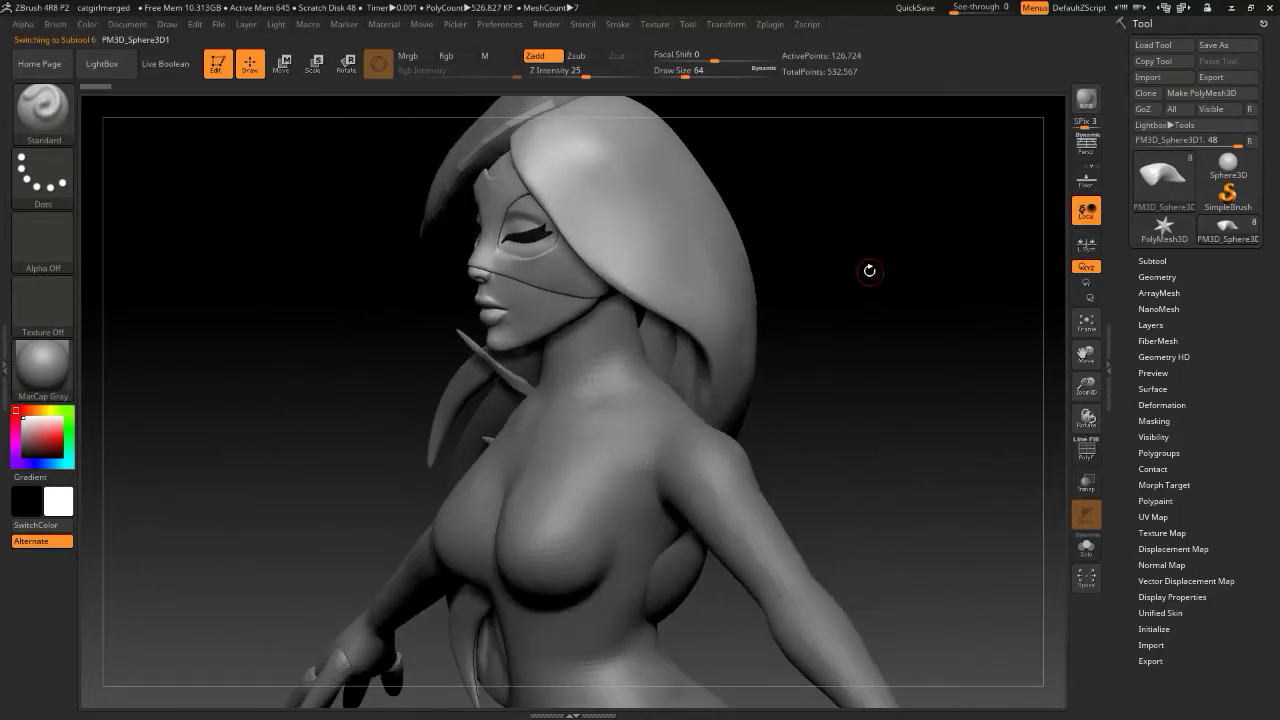
{"action": "key", "text": "b"}
{"action": "left_click", "coordinate": [265, 642]}
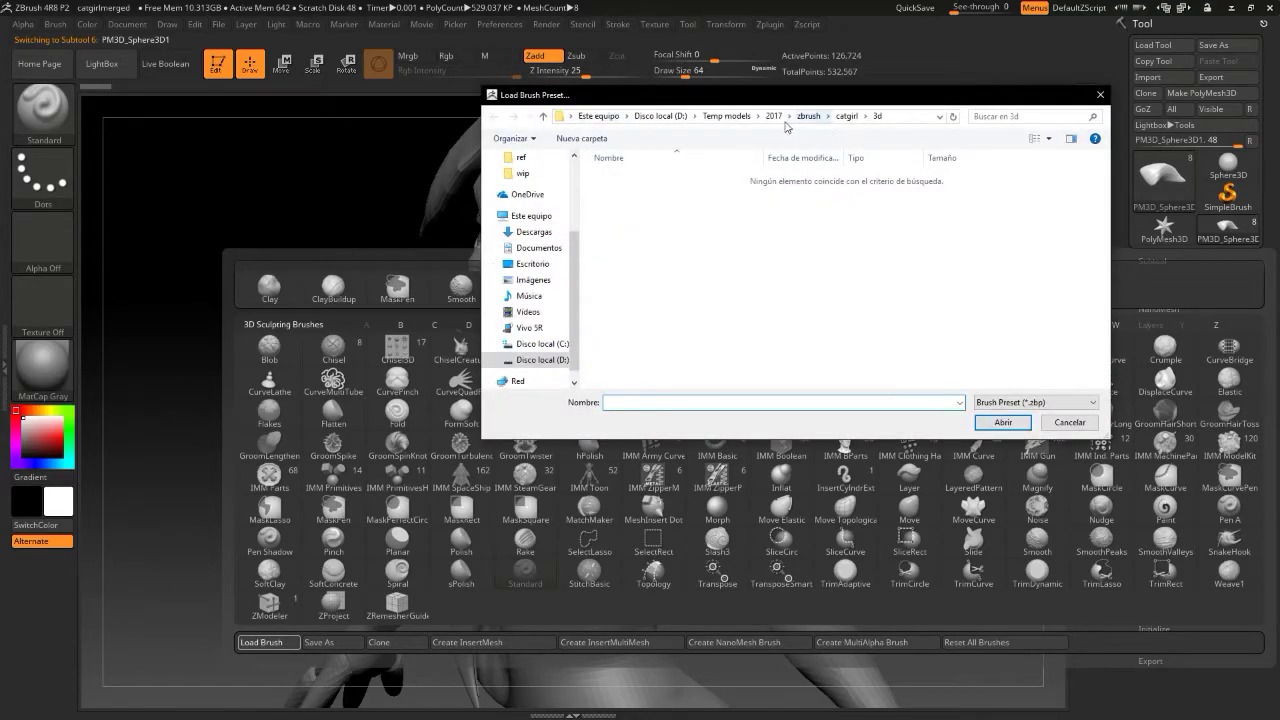
{"action": "left_click", "coordinate": [774, 116]}
{"action": "double_click", "coordinate": [683, 250]}
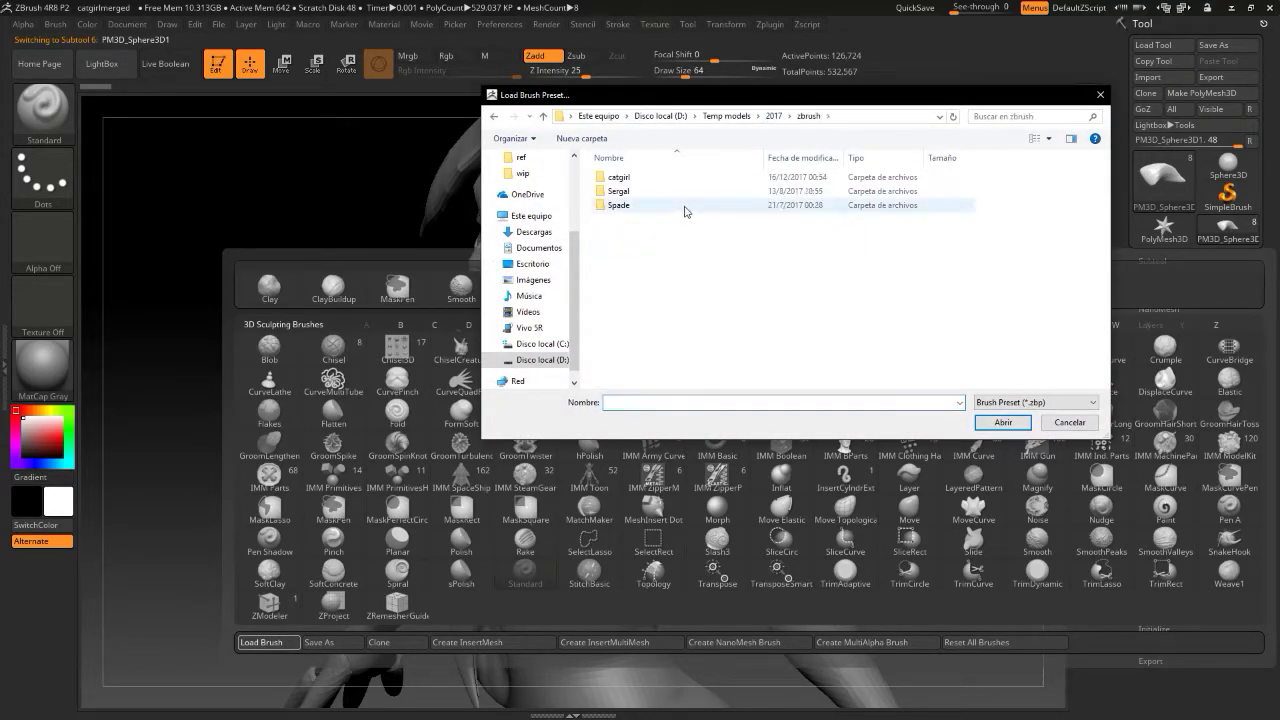
{"action": "left_click", "coordinate": [734, 117]}
{"action": "double_click", "coordinate": [645, 233]}
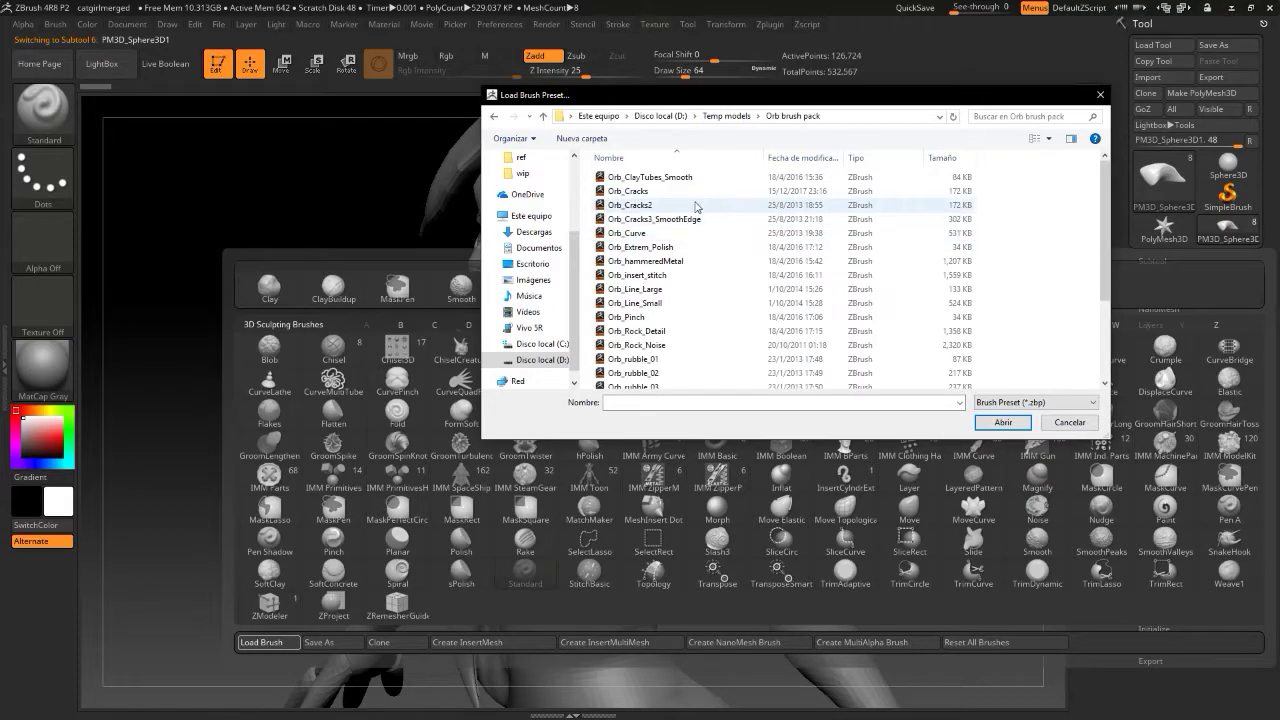
{"action": "double_click", "coordinate": [700, 197]}
Choose the DamStandard brush at draw size 163 and carve a strand groove down the front of the side hair
{"action": "key", "text": "b"}
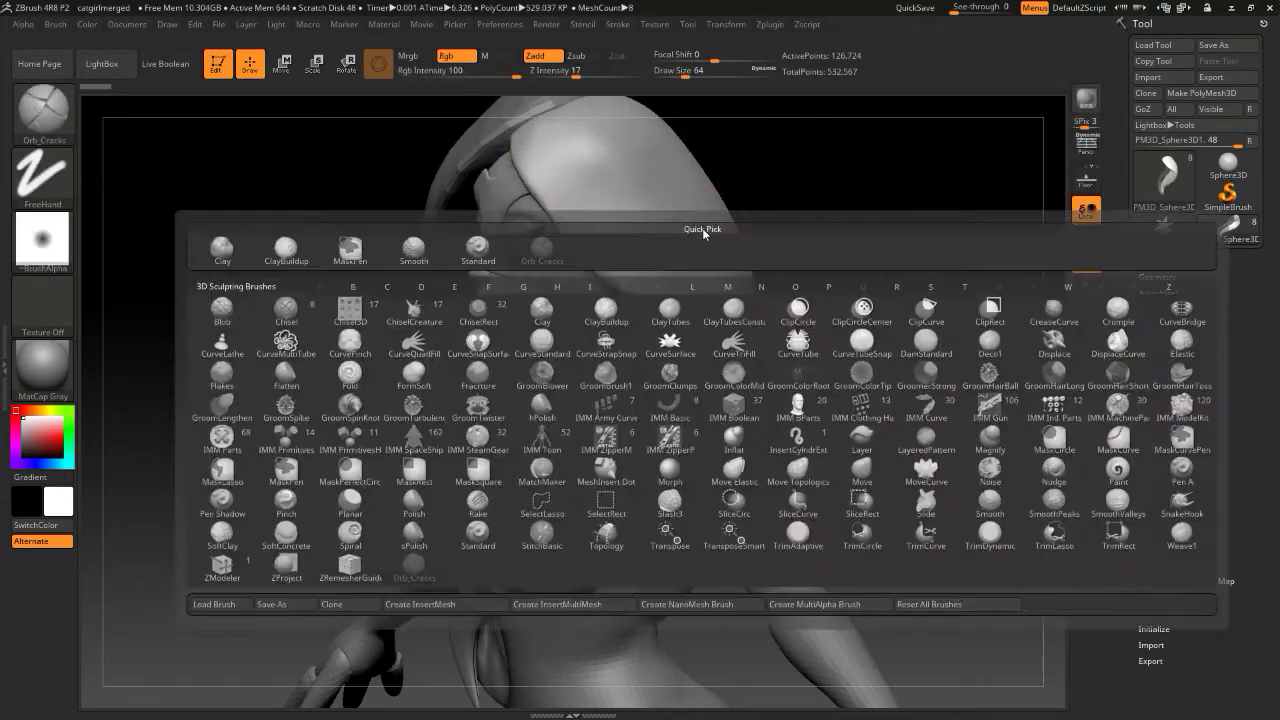
{"action": "key", "text": "d"}
{"action": "key", "text": "s"}
{"action": "key", "text": "s"}
{"action": "left_click_drag", "start_coordinate": [711, 225], "coordinate": [715, 225]}
{"action": "mouse_move", "coordinate": [553, 149]}
{"action": "left_mouse_down"}
{"action": "mouse_move", "coordinate": [608, 240]}
{"action": "mouse_move", "coordinate": [641, 262]}
{"action": "left_mouse_up"}
{"action": "left_click_drag", "start_coordinate": [760, 189], "coordinate": [820, 187]}
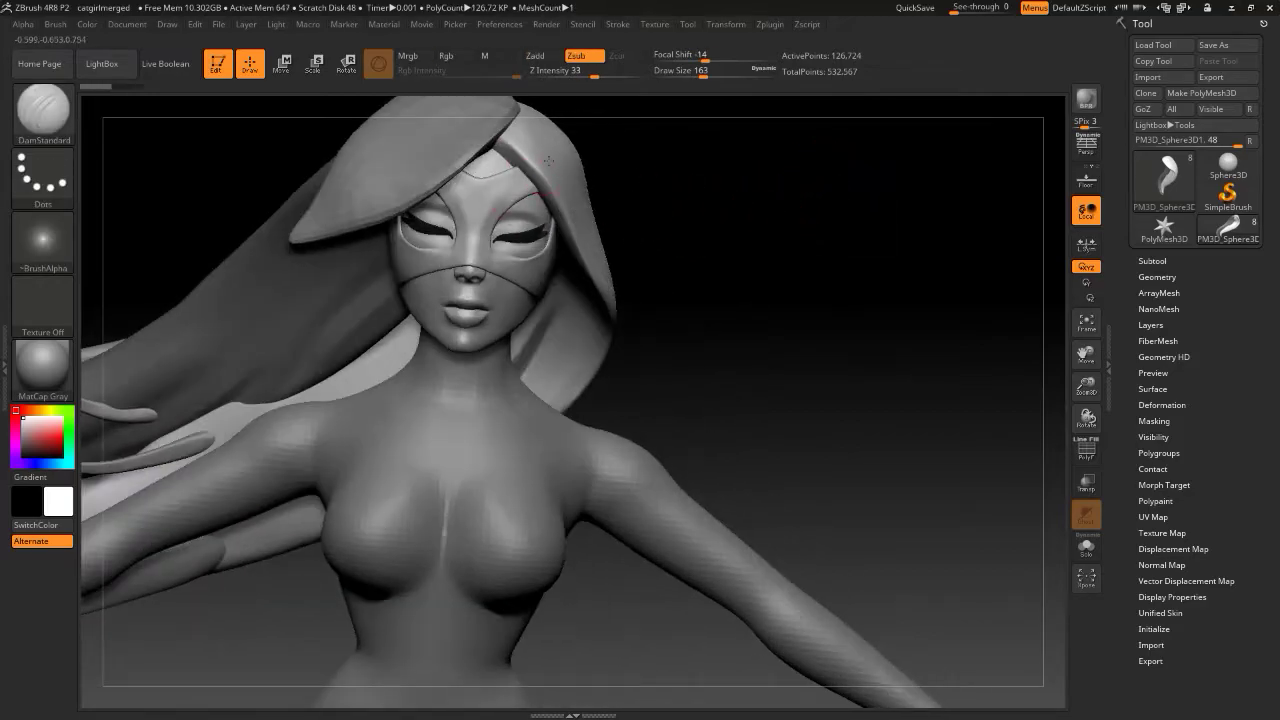
Try further DamStandard grooves near the parting of the side hair and undo them
{"action": "left_click_drag", "start_coordinate": [603, 197], "coordinate": [675, 224]}
{"action": "mouse_move", "coordinate": [791, 194]}
{"action": "left_mouse_down"}
{"action": "mouse_move", "coordinate": [814, 211]}
{"action": "mouse_move", "coordinate": [766, 200]}
{"action": "left_mouse_up"}
{"action": "mouse_move", "coordinate": [557, 149]}
{"action": "left_mouse_down"}
{"action": "mouse_move", "coordinate": [660, 258]}
{"action": "mouse_move", "coordinate": [608, 189]}
{"action": "left_mouse_up"}
{"action": "mouse_move", "coordinate": [745, 188]}
{"action": "left_mouse_down"}
{"action": "mouse_move", "coordinate": [840, 191]}
{"action": "mouse_move", "coordinate": [733, 200]}
{"action": "left_mouse_up"}
{"action": "left_click_drag", "start_coordinate": [552, 146], "coordinate": [615, 218]}
{"action": "key", "text": "ctrl+z"}
{"action": "mouse_move", "coordinate": [768, 174]}
{"action": "left_mouse_down"}
{"action": "mouse_move", "coordinate": [715, 168]}
{"action": "mouse_move", "coordinate": [826, 240]}
{"action": "left_mouse_up"}
{"action": "key", "text": "ctrl+z"}
{"action": "mouse_move", "coordinate": [720, 150]}
{"action": "left_mouse_down"}
{"action": "mouse_move", "coordinate": [734, 186]}
{"action": "mouse_move", "coordinate": [900, 300]}
{"action": "left_mouse_up"}
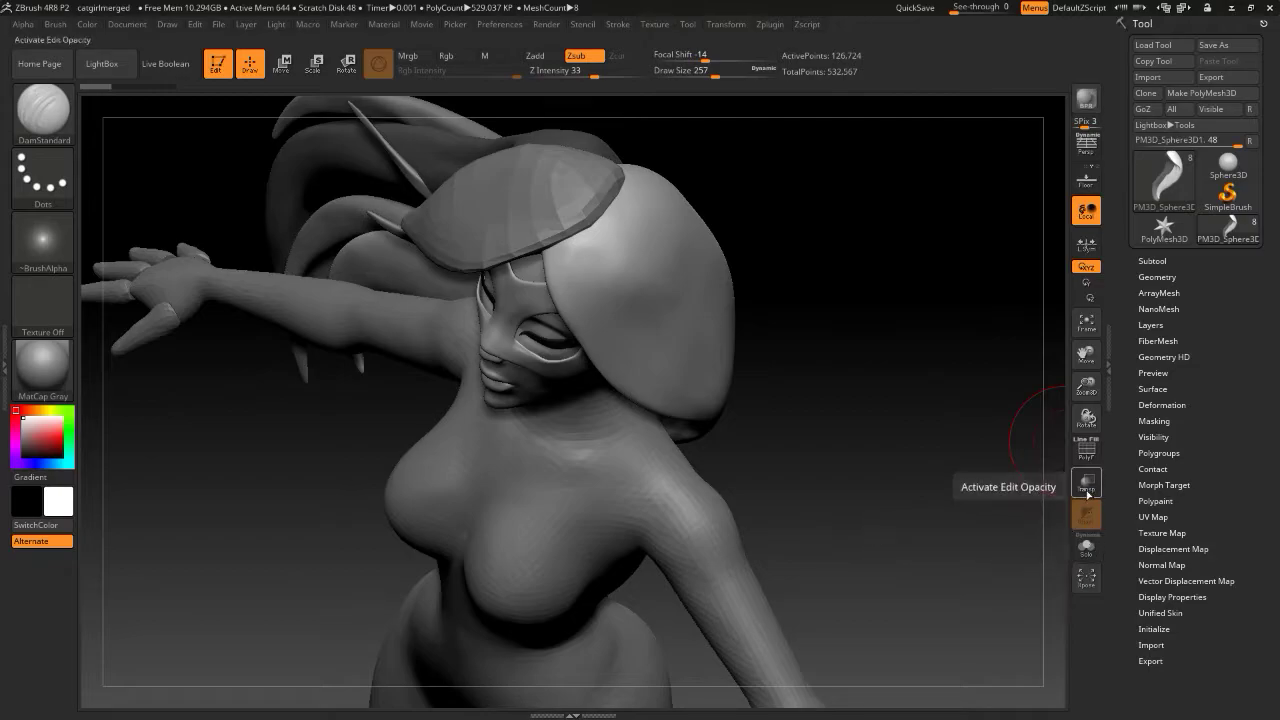
Turn on transparent display of the model and smooth the front of the side hair beneath the bangs
{"action": "left_click", "coordinate": [1088, 486]}
{"action": "left_click_drag", "start_coordinate": [606, 250], "coordinate": [562, 212], "text": "shift"}
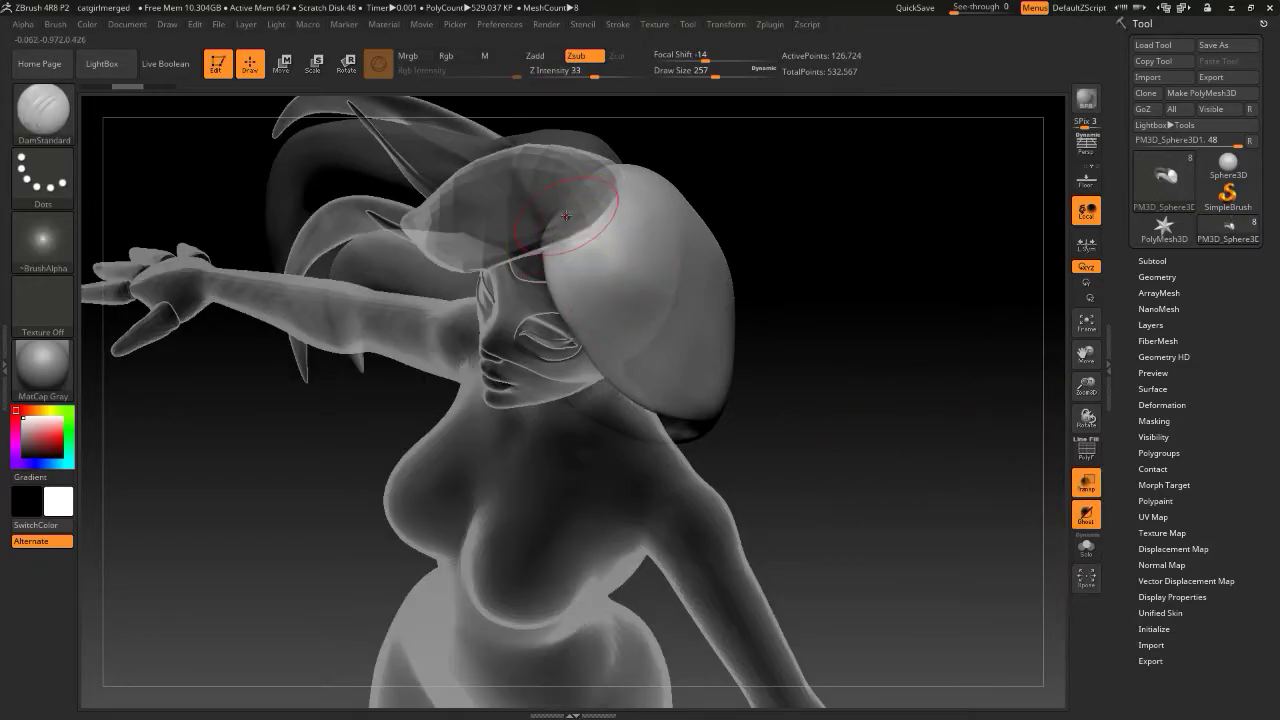
{"action": "mouse_move", "coordinate": [630, 276]}
{"action": "left_mouse_down", "text": "shift"}
{"action": "mouse_move", "coordinate": [586, 246]}
{"action": "mouse_move", "coordinate": [591, 197]}
{"action": "mouse_move", "coordinate": [632, 250]}
{"action": "left_mouse_up", "text": "shift"}
Set the draw size to 172 and carve strand grooves running back from the parting on the crown, smoothing where needed
{"action": "key", "text": "s"}
{"action": "mouse_move", "coordinate": [850, 235]}
{"action": "left_mouse_down"}
{"action": "mouse_move", "coordinate": [738, 188]}
{"action": "mouse_move", "coordinate": [786, 163]}
{"action": "mouse_move", "coordinate": [826, 243]}
{"action": "mouse_move", "coordinate": [610, 198]}
{"action": "left_mouse_up"}
{"action": "key", "text": "ctrl"}
{"action": "left_click_drag", "start_coordinate": [454, 394], "coordinate": [500, 300], "text": "shift"}
{"action": "mouse_move", "coordinate": [774, 206]}
{"action": "left_mouse_down"}
{"action": "mouse_move", "coordinate": [814, 206]}
{"action": "mouse_move", "coordinate": [707, 199]}
{"action": "mouse_move", "coordinate": [780, 189]}
{"action": "mouse_move", "coordinate": [786, 211]}
{"action": "mouse_move", "coordinate": [791, 189]}
{"action": "left_mouse_up"}
{"action": "key", "text": "ctrl"}
{"action": "mouse_move", "coordinate": [743, 145]}
{"action": "left_mouse_down"}
{"action": "mouse_move", "coordinate": [671, 189]}
{"action": "mouse_move", "coordinate": [600, 294]}
{"action": "mouse_move", "coordinate": [580, 283]}
{"action": "mouse_move", "coordinate": [720, 212]}
{"action": "mouse_move", "coordinate": [809, 201]}
{"action": "mouse_move", "coordinate": [594, 214]}
{"action": "left_mouse_up"}
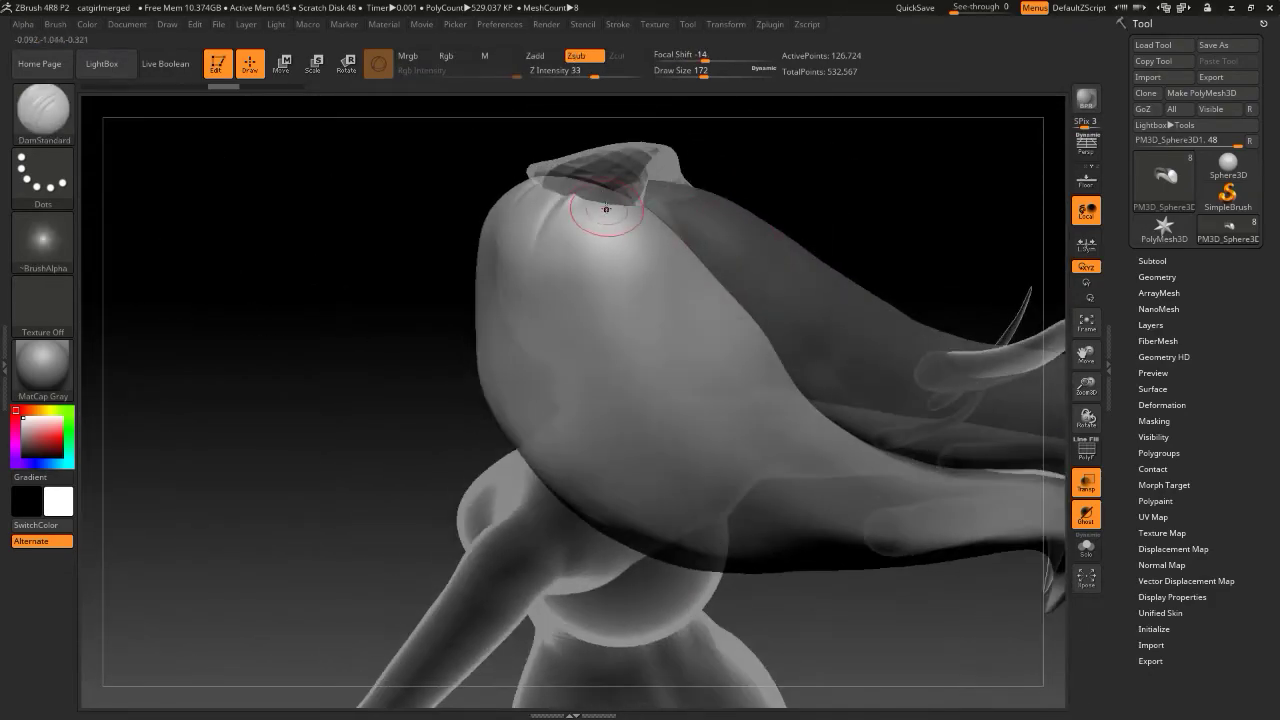
{"action": "mouse_move", "coordinate": [770, 150]}
{"action": "left_mouse_down"}
{"action": "mouse_move", "coordinate": [814, 121]}
{"action": "mouse_move", "coordinate": [817, 194]}
{"action": "mouse_move", "coordinate": [838, 227]}
{"action": "mouse_move", "coordinate": [850, 223]}
{"action": "mouse_move", "coordinate": [829, 237]}
{"action": "mouse_move", "coordinate": [714, 209]}
{"action": "left_mouse_up"}
Try carving grooves along the front edge of the side hair beside the face and undo the strokes
{"action": "mouse_move", "coordinate": [531, 186]}
{"action": "left_mouse_down"}
{"action": "mouse_move", "coordinate": [677, 320]}
{"action": "mouse_move", "coordinate": [790, 205]}
{"action": "mouse_move", "coordinate": [780, 197]}
{"action": "mouse_move", "coordinate": [662, 375]}
{"action": "left_mouse_up"}
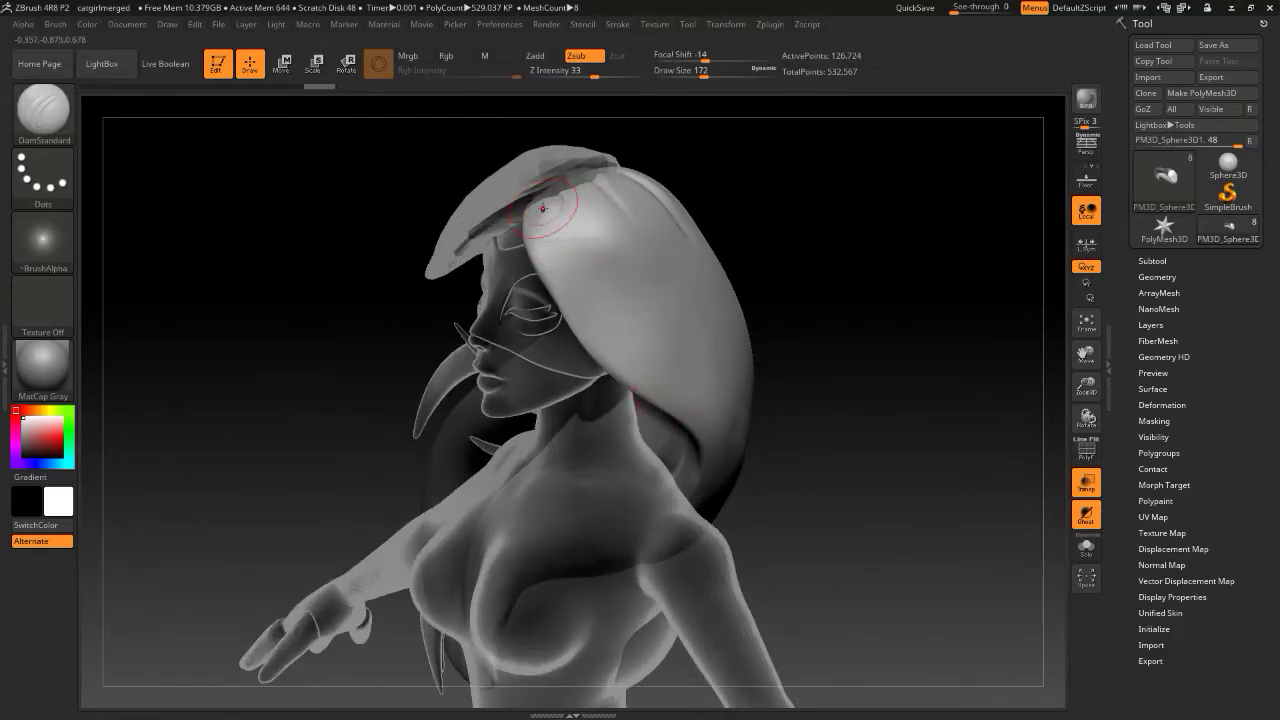
{"action": "mouse_move", "coordinate": [543, 210]}
{"action": "left_mouse_down"}
{"action": "mouse_move", "coordinate": [576, 264]}
{"action": "mouse_move", "coordinate": [575, 300]}
{"action": "left_mouse_up"}
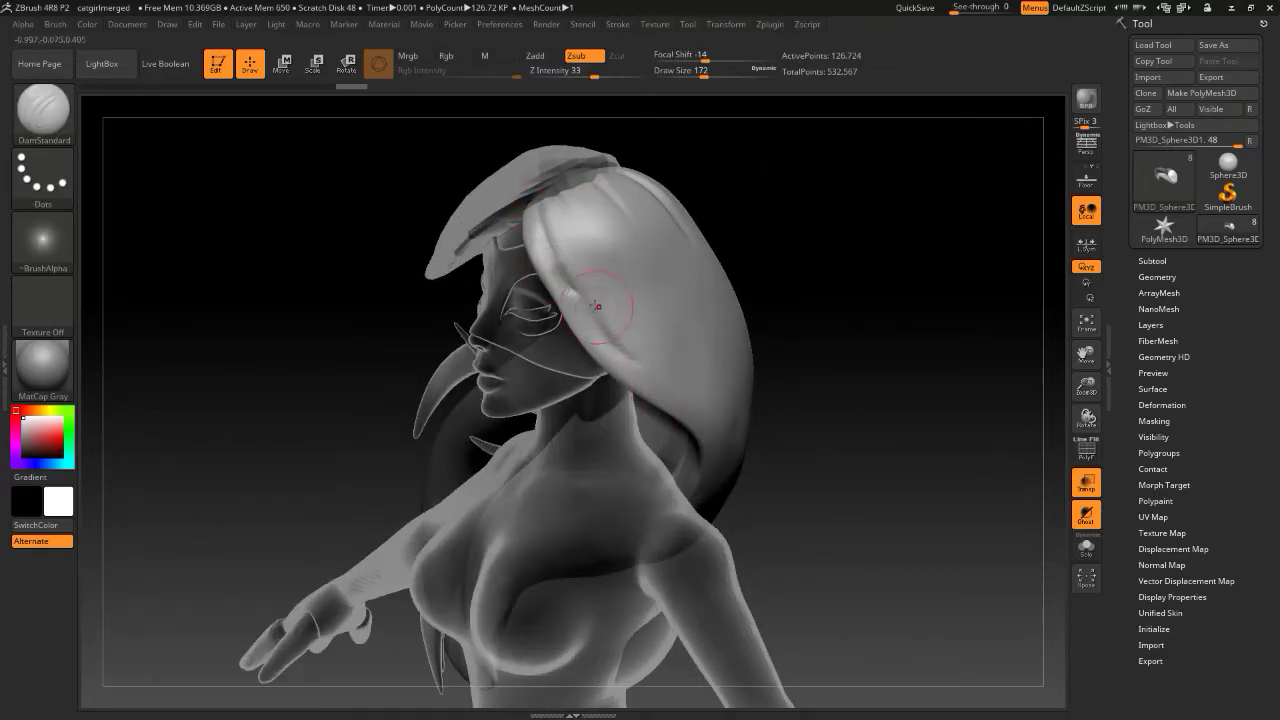
{"action": "key", "text": "ctrl+z"}
{"action": "key", "text": "ctrl+z"}
Carve and smooth a strand groove along the side hair's front edge, and turn off the transparent display
{"action": "mouse_move", "coordinate": [757, 213]}
{"action": "left_mouse_down"}
{"action": "mouse_move", "coordinate": [841, 183]}
{"action": "mouse_move", "coordinate": [760, 206]}
{"action": "mouse_move", "coordinate": [586, 209]}
{"action": "left_mouse_up"}
{"action": "mouse_move", "coordinate": [613, 308]}
{"action": "left_mouse_down", "text": "shift"}
{"action": "mouse_move", "coordinate": [566, 238]}
{"action": "mouse_move", "coordinate": [669, 394]}
{"action": "left_mouse_up", "text": "shift"}
{"action": "mouse_move", "coordinate": [557, 220]}
{"action": "left_mouse_down"}
{"action": "mouse_move", "coordinate": [683, 383]}
{"action": "mouse_move", "coordinate": [831, 237]}
{"action": "mouse_move", "coordinate": [715, 221]}
{"action": "mouse_move", "coordinate": [711, 208]}
{"action": "left_mouse_up"}
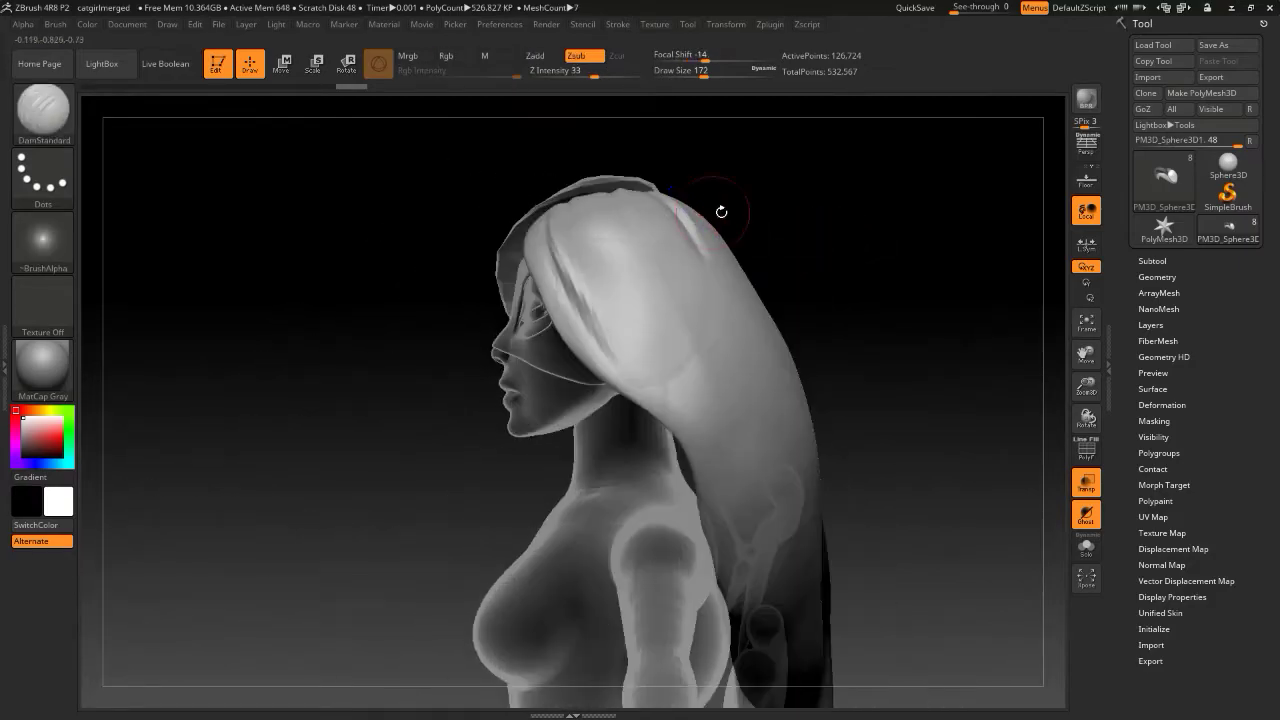
{"action": "left_click", "coordinate": [1087, 484]}
{"action": "left_click_drag", "start_coordinate": [900, 380], "coordinate": [857, 363]}
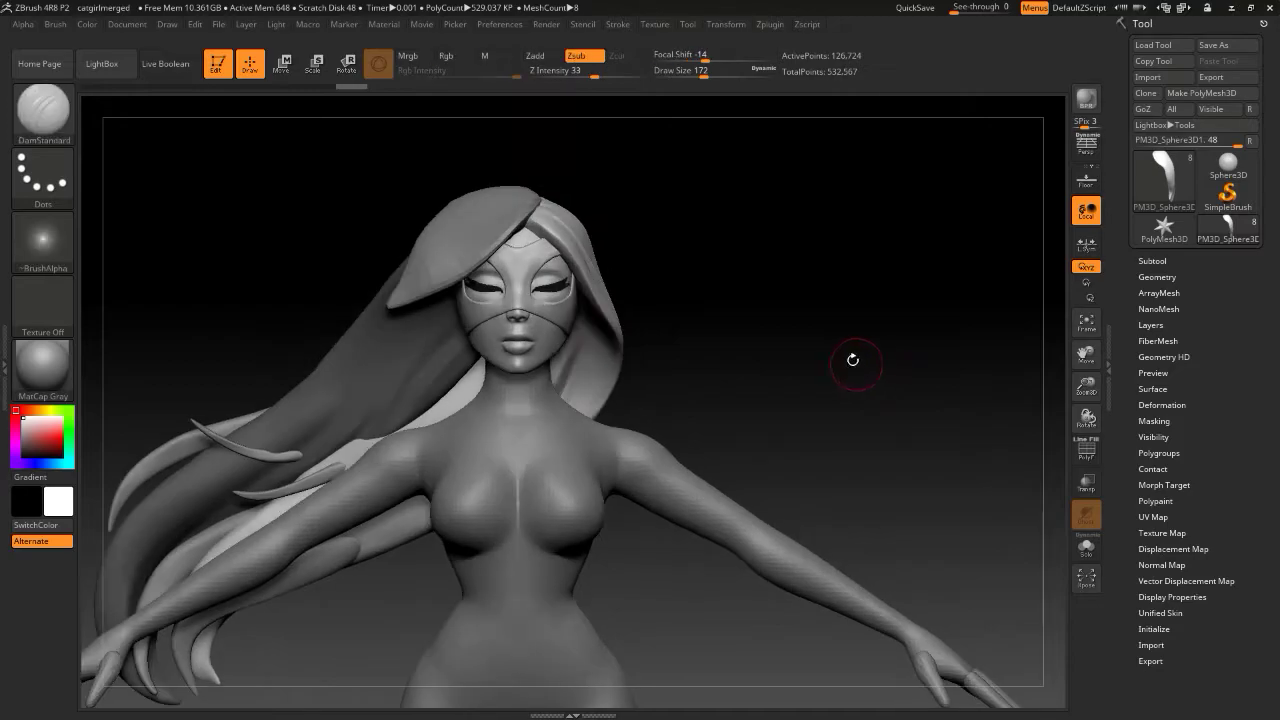
{"action": "mouse_move", "coordinate": [846, 314]}
{"action": "left_mouse_down"}
{"action": "mouse_move", "coordinate": [814, 334]}
{"action": "mouse_move", "coordinate": [857, 245]}
{"action": "mouse_move", "coordinate": [843, 234]}
{"action": "left_mouse_up"}
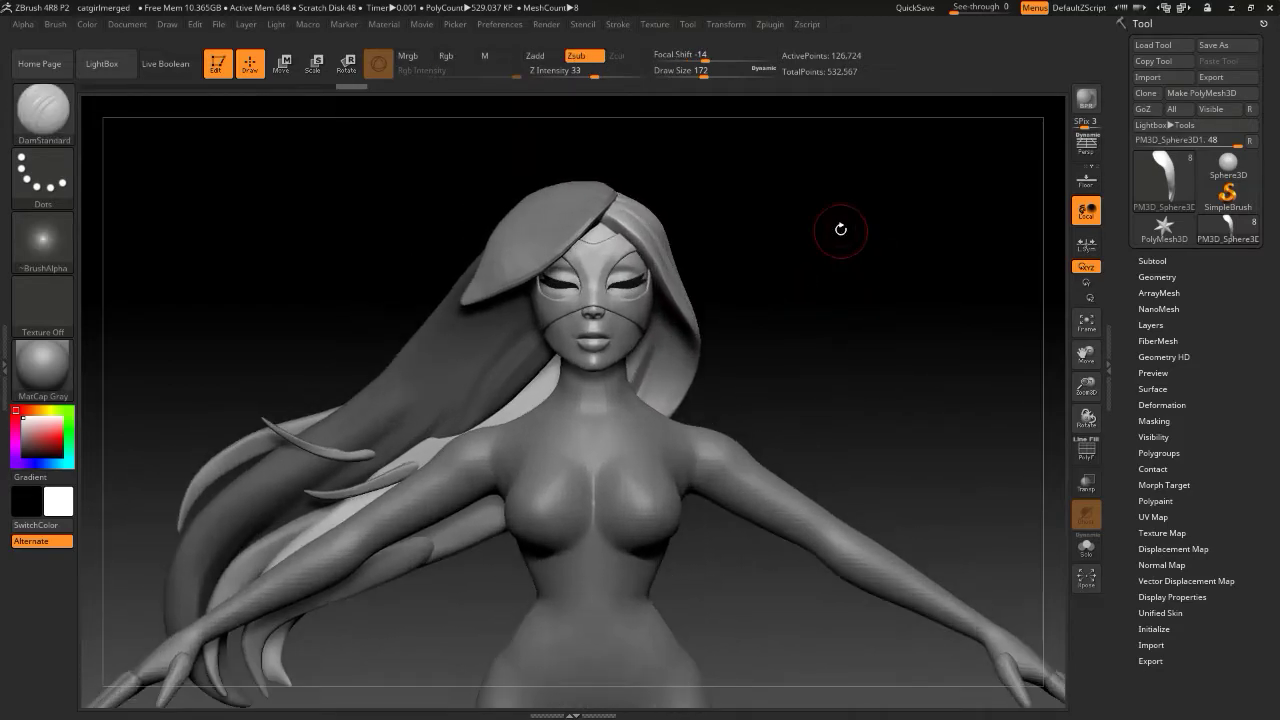
Save the project over the existing file in the catgirl project's 3d folder
{"action": "key", "text": "ctrl+s"}
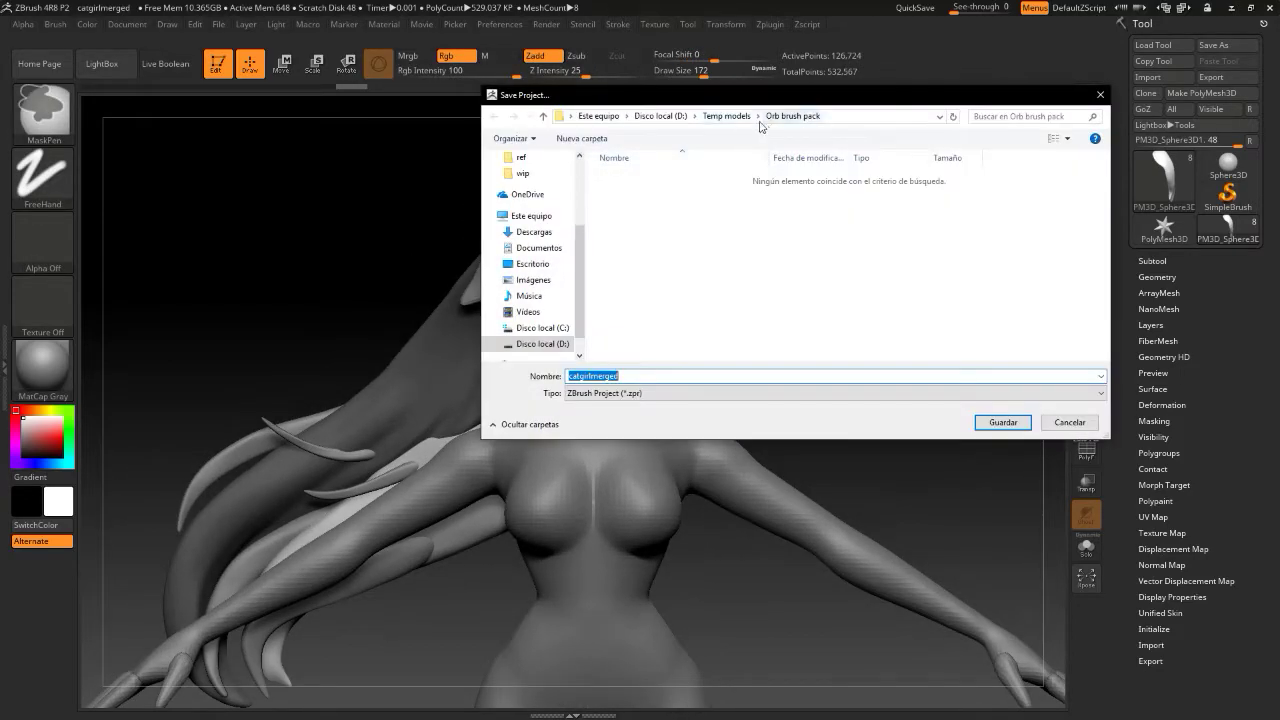
{"action": "left_click", "coordinate": [726, 116]}
{"action": "double_click", "coordinate": [657, 247]}
{"action": "double_click", "coordinate": [650, 177]}
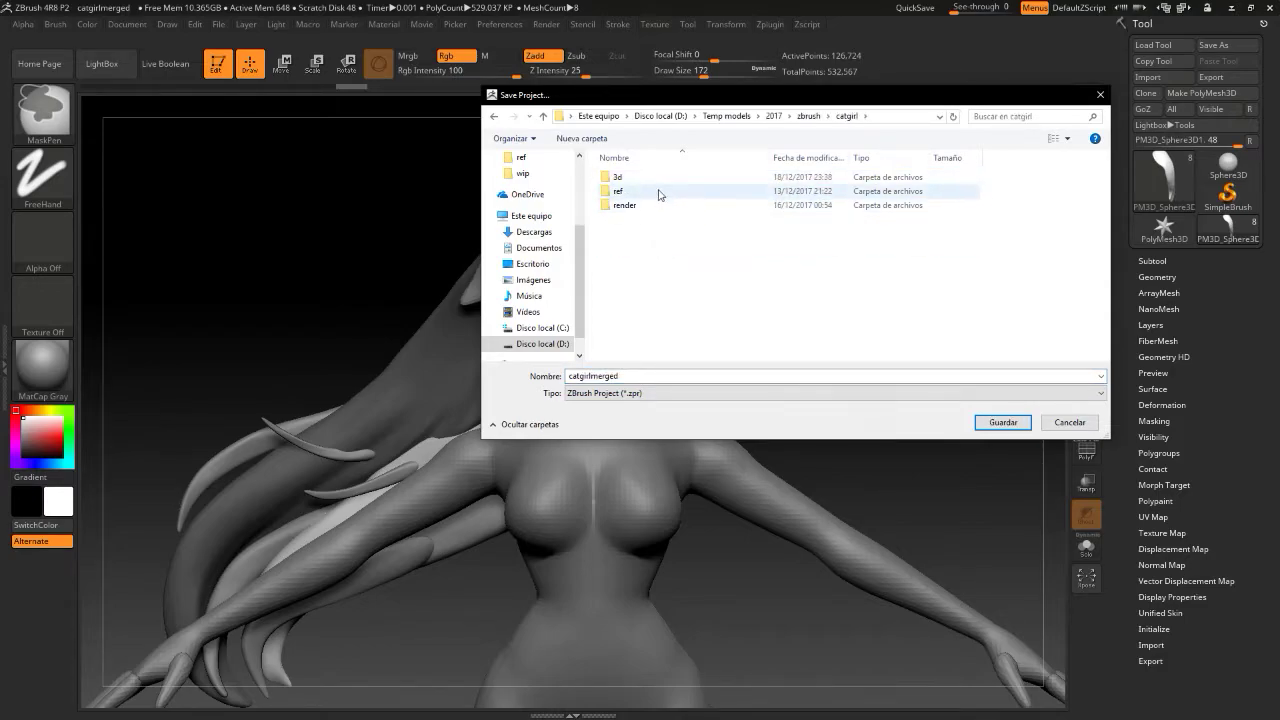
{"action": "double_click", "coordinate": [623, 177]}
{"action": "left_click", "coordinate": [667, 191]}
{"action": "left_click", "coordinate": [1019, 419]}
{"action": "left_click", "coordinate": [728, 370]}
Save the tool over the existing file in the 3d folder
{"action": "left_click", "coordinate": [1227, 44]}
{"action": "left_click", "coordinate": [637, 191]}
{"action": "left_click", "coordinate": [1003, 422]}
{"action": "left_click", "coordinate": [672, 370]}
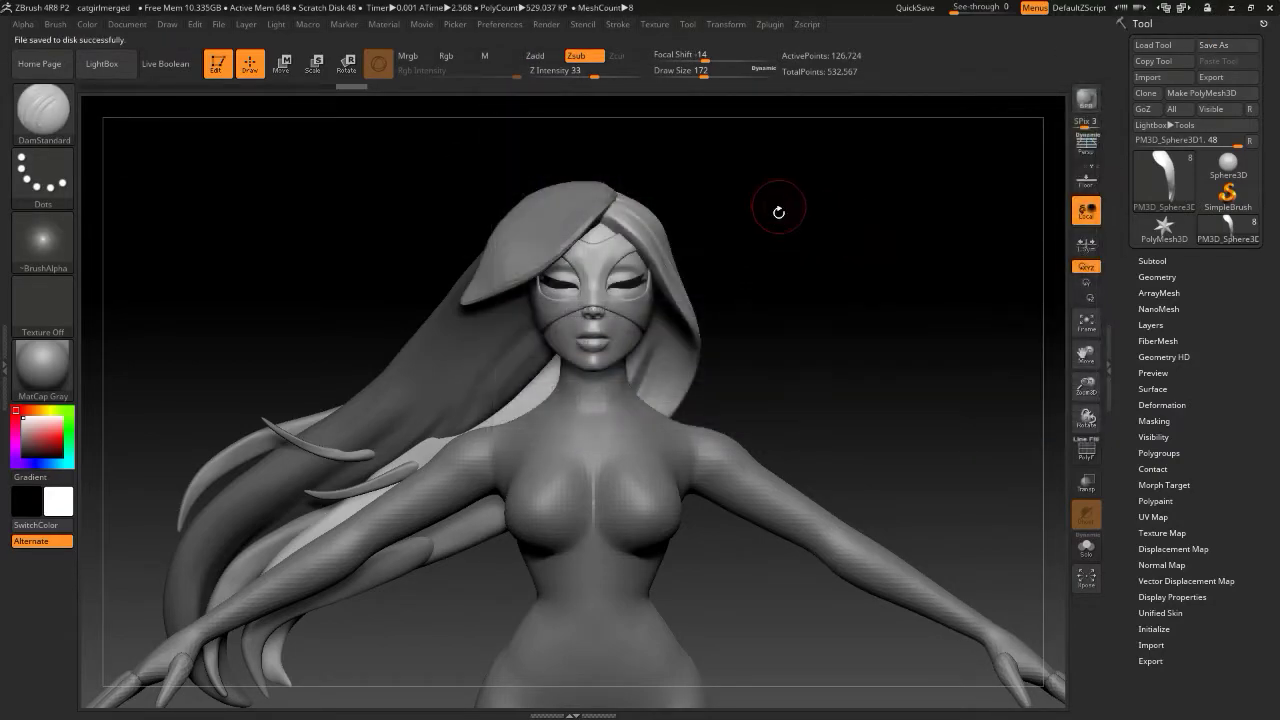
Select the bangs piece, subdivide it, undo a rough test groove, and subdivide it once more
{"action": "mouse_move", "coordinate": [806, 246]}
{"action": "left_mouse_down"}
{"action": "mouse_move", "coordinate": [789, 220]}
{"action": "mouse_move", "coordinate": [791, 251]}
{"action": "mouse_move", "coordinate": [832, 209]}
{"action": "mouse_move", "coordinate": [823, 277]}
{"action": "mouse_move", "coordinate": [794, 263]}
{"action": "left_mouse_up"}
{"action": "left_click", "coordinate": [600, 205], "text": "alt"}
{"action": "key", "text": "ctrl+d"}
{"action": "left_click_drag", "start_coordinate": [552, 268], "coordinate": [514, 338]}
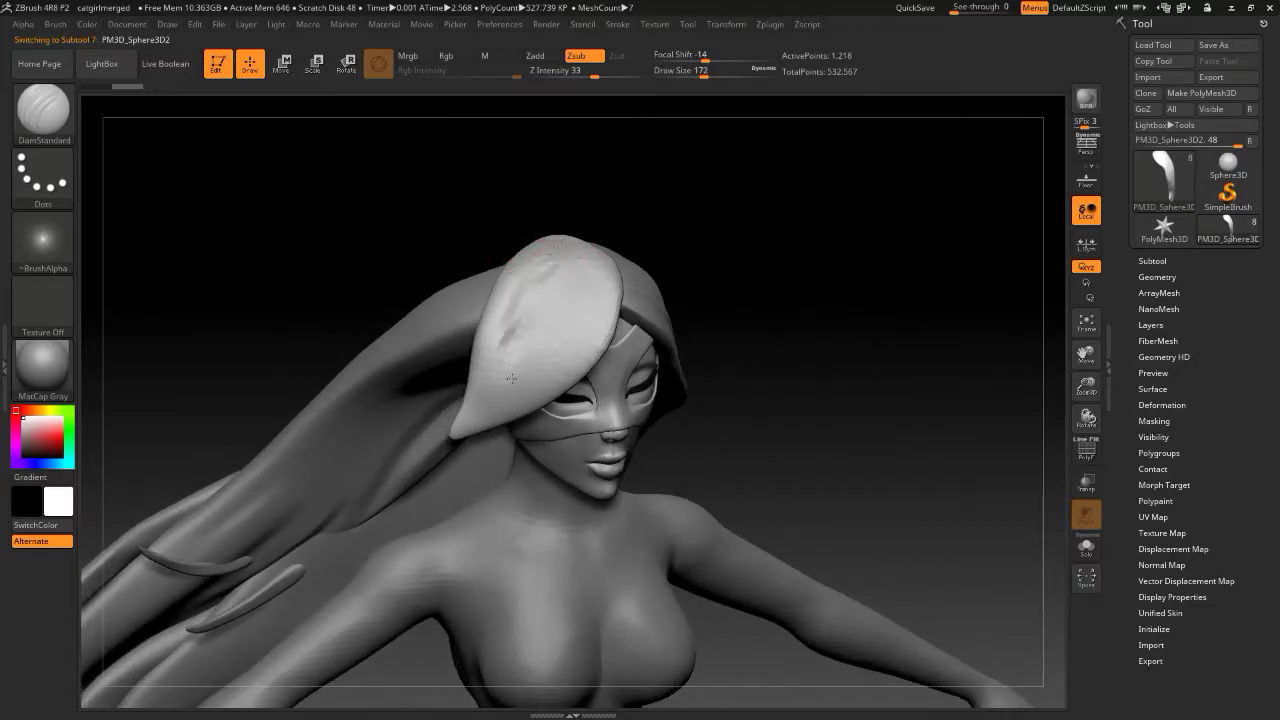
{"action": "key", "text": "ctrl+z"}
{"action": "key", "text": "ctrl+d"}
Carve a long strand groove down the outer side of the bangs with DamStandard, undoing unwanted strokes
{"action": "left_click_drag", "start_coordinate": [760, 224], "coordinate": [756, 283], "text": "alt"}
{"action": "left_click_drag", "start_coordinate": [537, 318], "coordinate": [508, 429]}
{"action": "key", "text": "ctrl+z"}
{"action": "left_click_drag", "start_coordinate": [662, 248], "coordinate": [662, 300]}
{"action": "left_click_drag", "start_coordinate": [553, 301], "coordinate": [497, 409]}
{"action": "mouse_move", "coordinate": [680, 255]}
{"action": "left_mouse_down"}
{"action": "mouse_move", "coordinate": [745, 292]}
{"action": "mouse_move", "coordinate": [597, 335]}
{"action": "mouse_move", "coordinate": [512, 420]}
{"action": "left_mouse_up"}
{"action": "key", "text": "ctrl+z"}
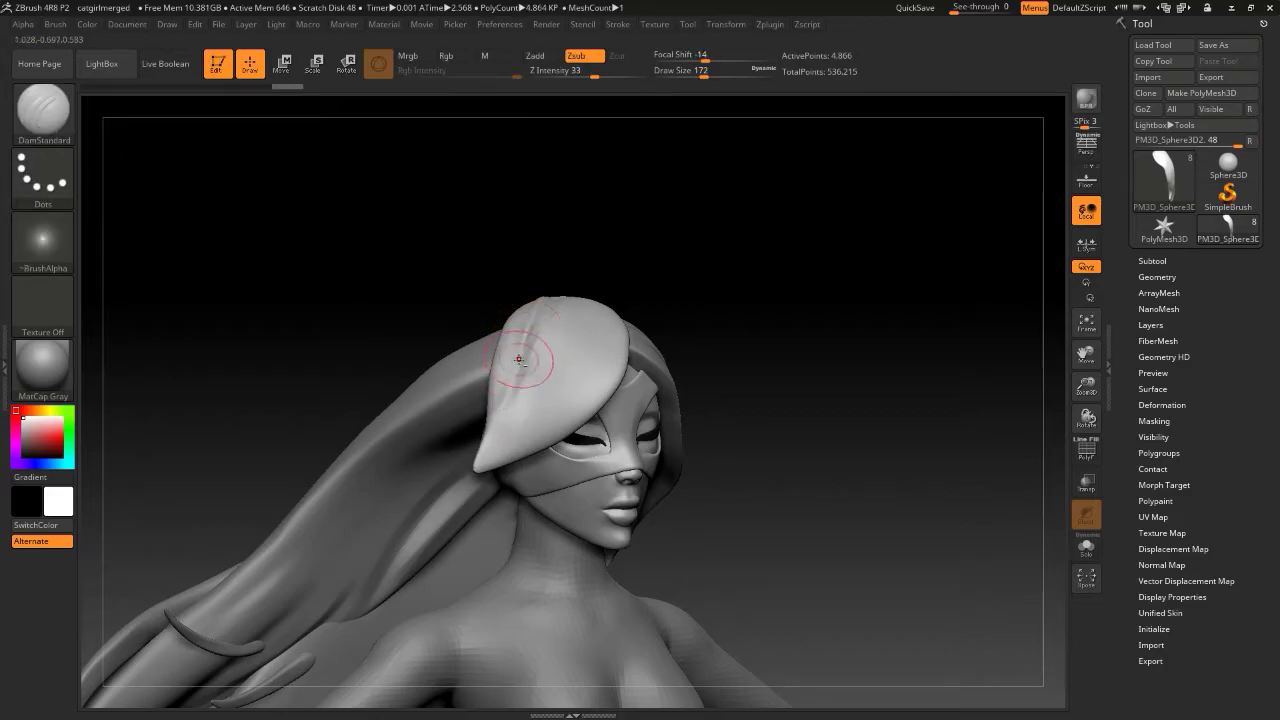
Deepen the groove on the bangs' outer side with additional DamStandard strokes
{"action": "mouse_move", "coordinate": [742, 316]}
{"action": "left_mouse_down"}
{"action": "mouse_move", "coordinate": [740, 303]}
{"action": "mouse_move", "coordinate": [808, 314]}
{"action": "mouse_move", "coordinate": [740, 291]}
{"action": "mouse_move", "coordinate": [583, 318]}
{"action": "left_mouse_up"}
{"action": "left_click_drag", "start_coordinate": [531, 357], "coordinate": [513, 410]}
{"action": "left_click_drag", "start_coordinate": [718, 279], "coordinate": [660, 304]}
{"action": "mouse_move", "coordinate": [535, 344]}
{"action": "left_mouse_down"}
{"action": "mouse_move", "coordinate": [749, 251]}
{"action": "mouse_move", "coordinate": [583, 358]}
{"action": "left_mouse_up"}
Raise the draw size to 192 and carve grooves along the bangs between the parting and the pointed tip
{"action": "key", "text": "]"}
{"action": "left_click_drag", "start_coordinate": [614, 317], "coordinate": [471, 430]}
{"action": "key", "text": "ctrl+z"}
{"action": "mouse_move", "coordinate": [610, 297]}
{"action": "left_mouse_down"}
{"action": "mouse_move", "coordinate": [626, 322]}
{"action": "mouse_move", "coordinate": [598, 380]}
{"action": "mouse_move", "coordinate": [534, 428]}
{"action": "left_mouse_up"}
{"action": "right_click_drag", "start_coordinate": [580, 388], "coordinate": [682, 353]}
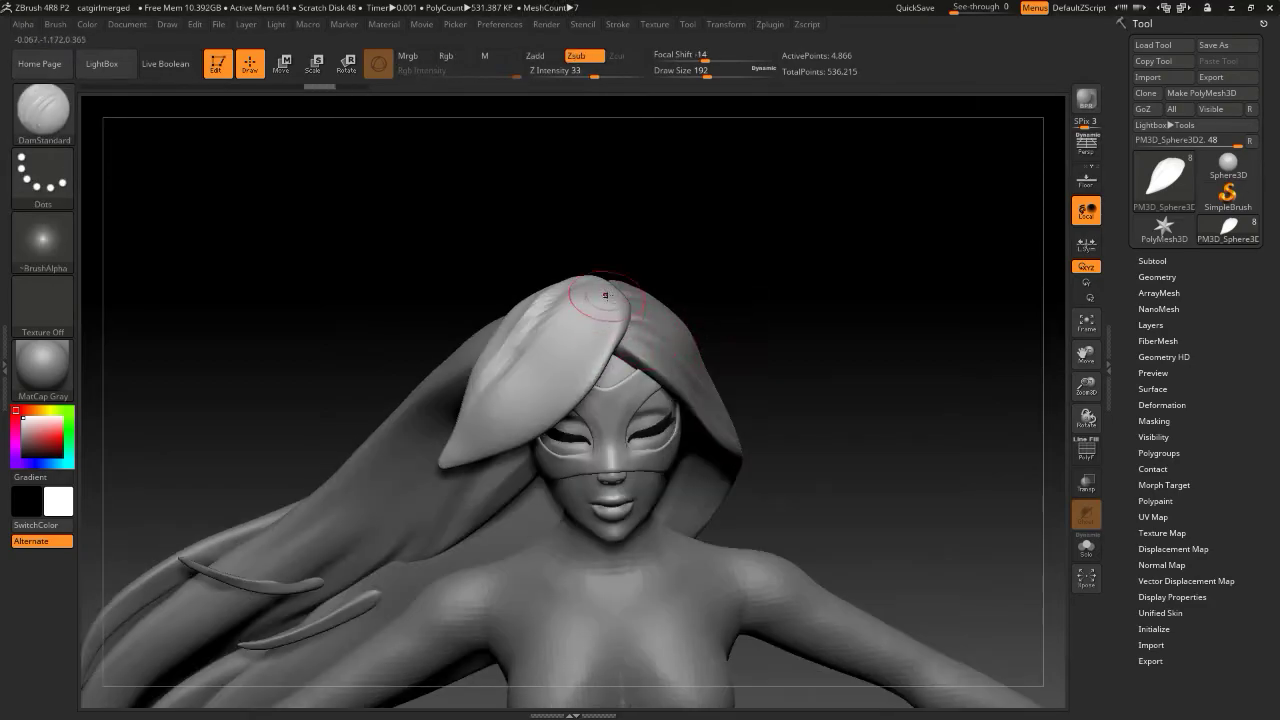
{"action": "mouse_move", "coordinate": [469, 464]}
{"action": "left_mouse_down"}
{"action": "mouse_move", "coordinate": [762, 242]}
{"action": "mouse_move", "coordinate": [808, 217]}
{"action": "mouse_move", "coordinate": [831, 234]}
{"action": "mouse_move", "coordinate": [812, 304]}
{"action": "mouse_move", "coordinate": [703, 306]}
{"action": "mouse_move", "coordinate": [630, 328]}
{"action": "left_mouse_up"}
{"action": "mouse_move", "coordinate": [746, 318]}
{"action": "left_mouse_down"}
{"action": "mouse_move", "coordinate": [774, 349]}
{"action": "mouse_move", "coordinate": [743, 349]}
{"action": "left_mouse_up"}
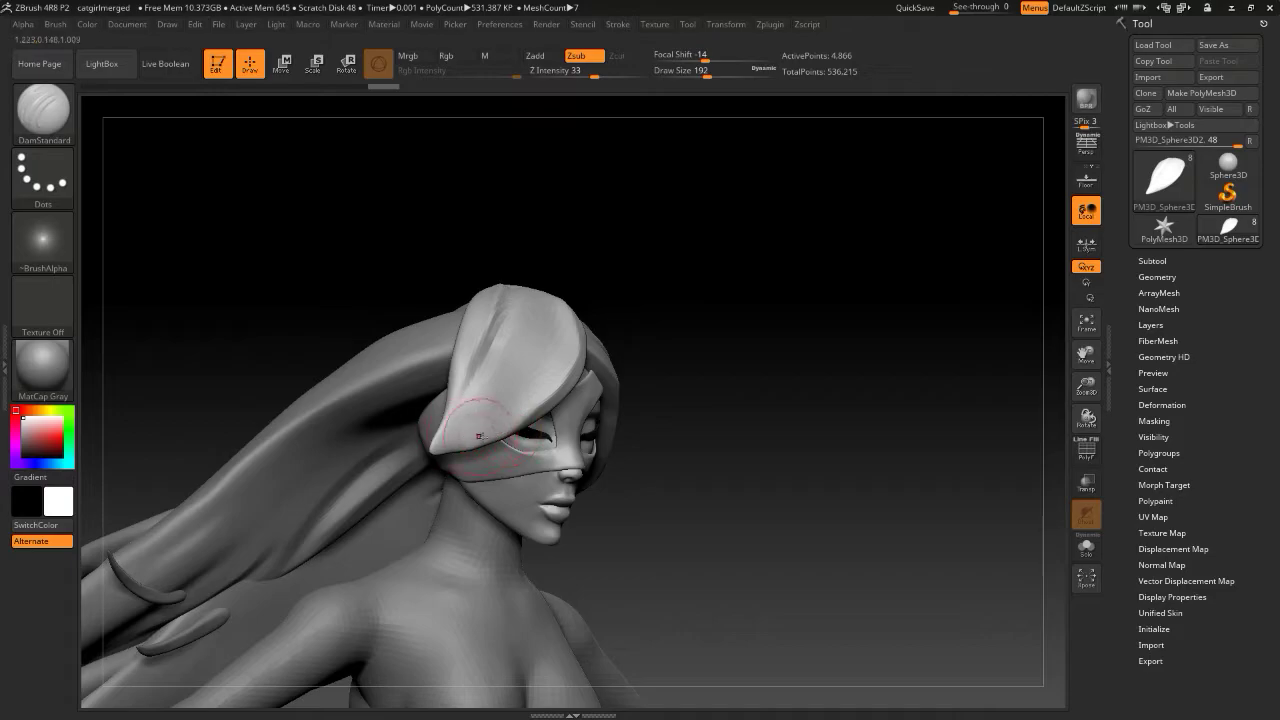
Drop the bangs to their lowest subdivision level and choose the SnakeHook brush at draw size 128
{"action": "key", "text": "shift+d"}
{"action": "key", "text": "shift+d"}
{"action": "key", "text": "b"}
{"action": "key", "text": "s"}
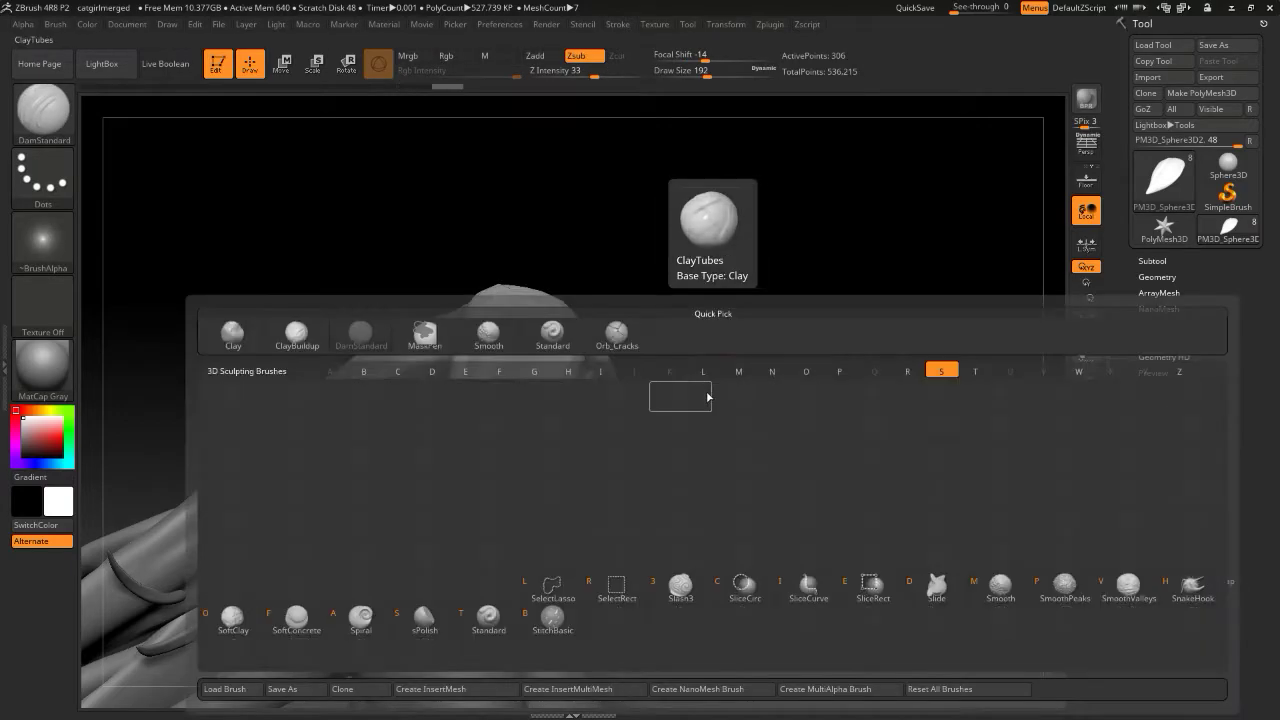
{"action": "key", "text": "h"}
{"action": "key", "text": "s"}
{"action": "left_click_drag", "start_coordinate": [703, 389], "coordinate": [692, 389]}
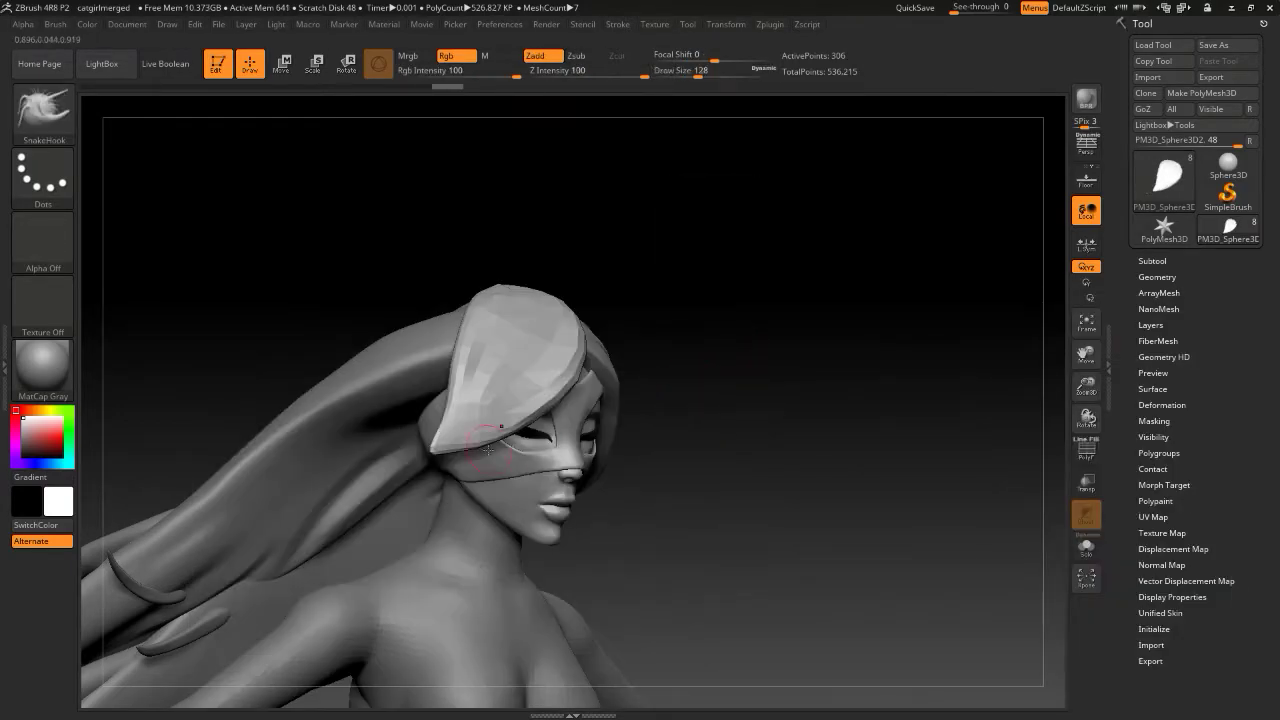
Reshape the lower edge of the bangs near the tip with SnakeHook, raising the draw size to 234
{"action": "left_click_drag", "start_coordinate": [463, 450], "coordinate": [442, 402]}
{"action": "key", "text": "s"}
{"action": "left_click", "coordinate": [453, 398]}
{"action": "mouse_move", "coordinate": [650, 346]}
{"action": "left_mouse_down"}
{"action": "mouse_move", "coordinate": [737, 351]}
{"action": "mouse_move", "coordinate": [771, 320]}
{"action": "mouse_move", "coordinate": [793, 338]}
{"action": "mouse_move", "coordinate": [751, 331]}
{"action": "mouse_move", "coordinate": [749, 359]}
{"action": "left_mouse_up"}
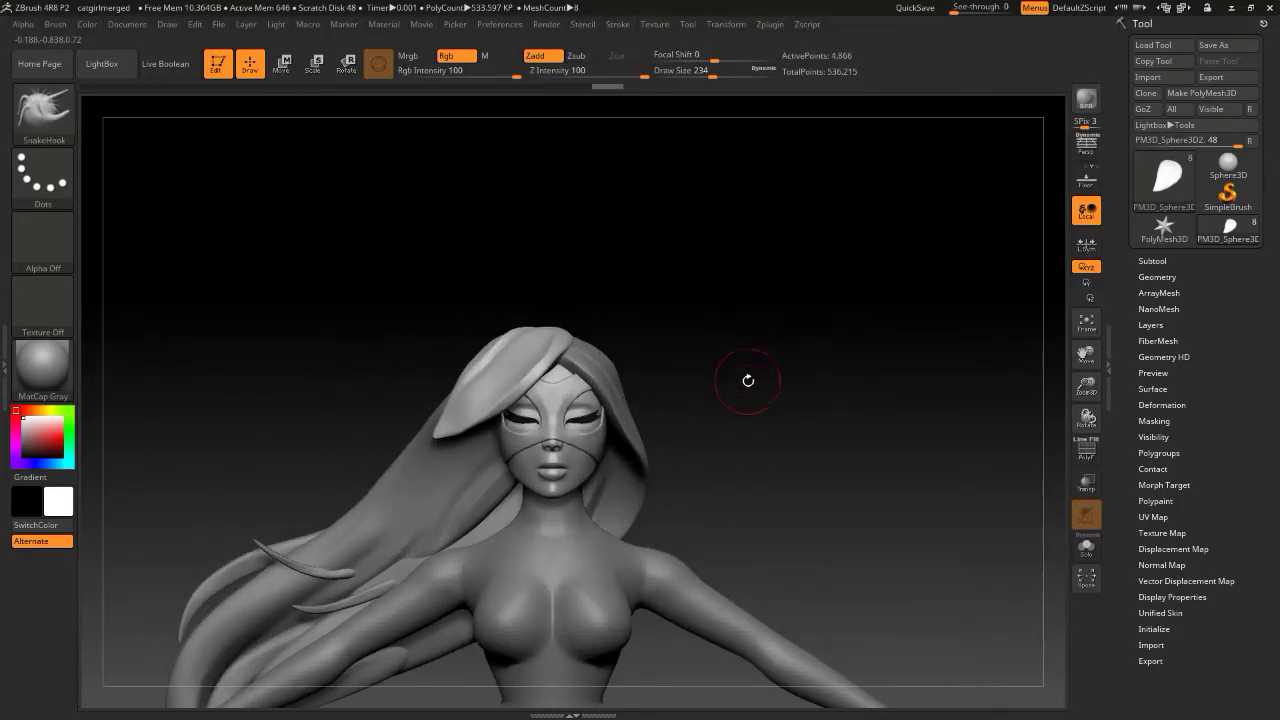
{"action": "key", "text": "alt+Tab"}
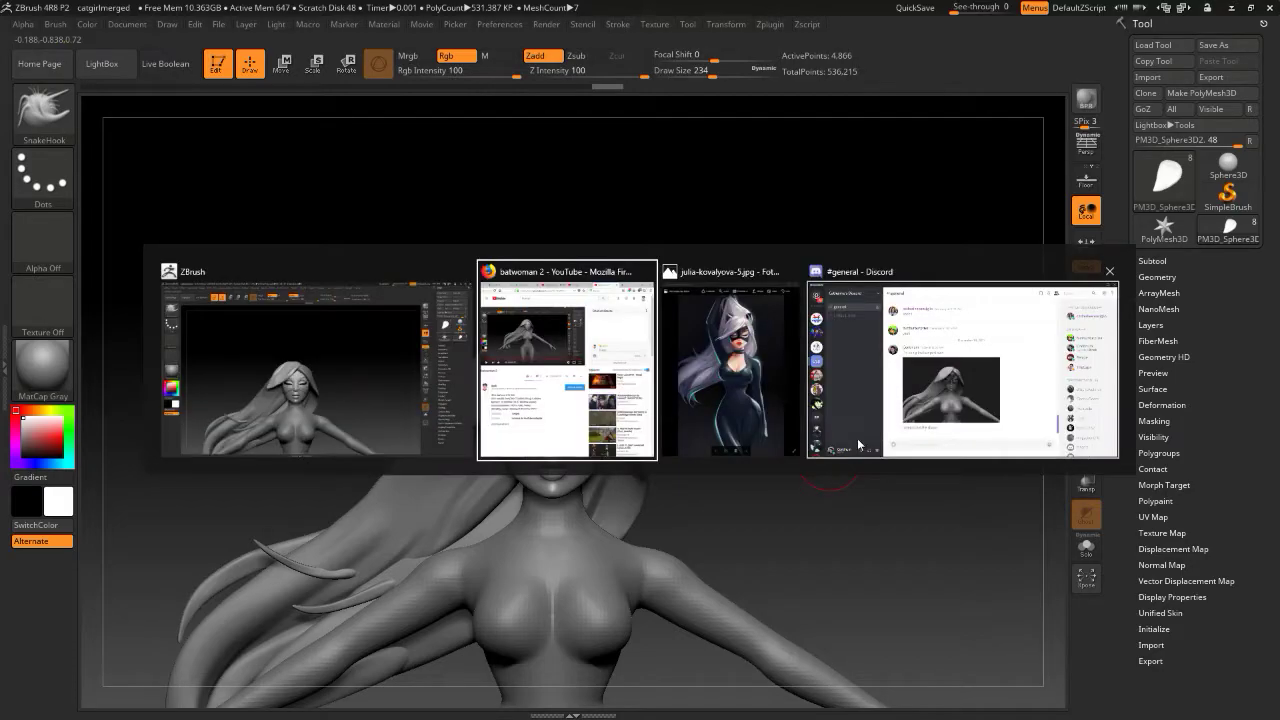
{"action": "key", "text": "Escape"}
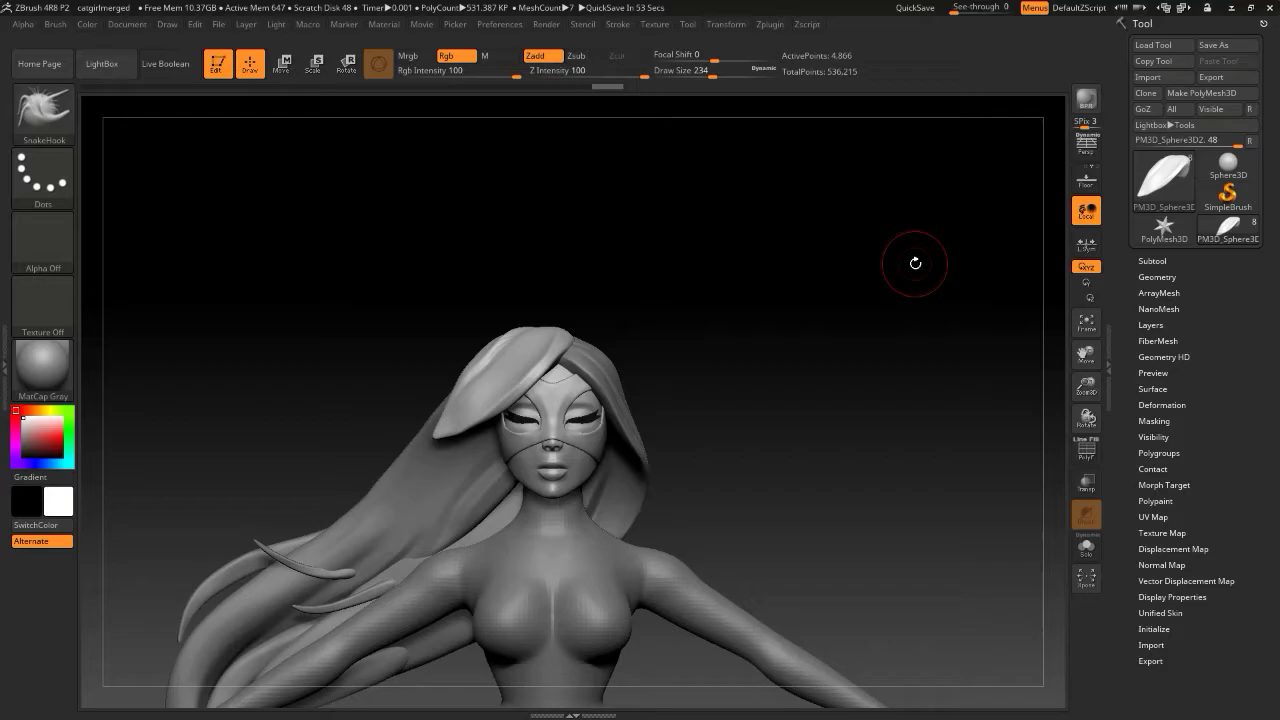
{"action": "mouse_move", "coordinate": [815, 316]}
{"action": "left_mouse_down", "text": "alt"}
{"action": "mouse_move", "coordinate": [849, 329]}
{"action": "mouse_move", "coordinate": [810, 327]}
{"action": "left_mouse_up", "text": "alt"}
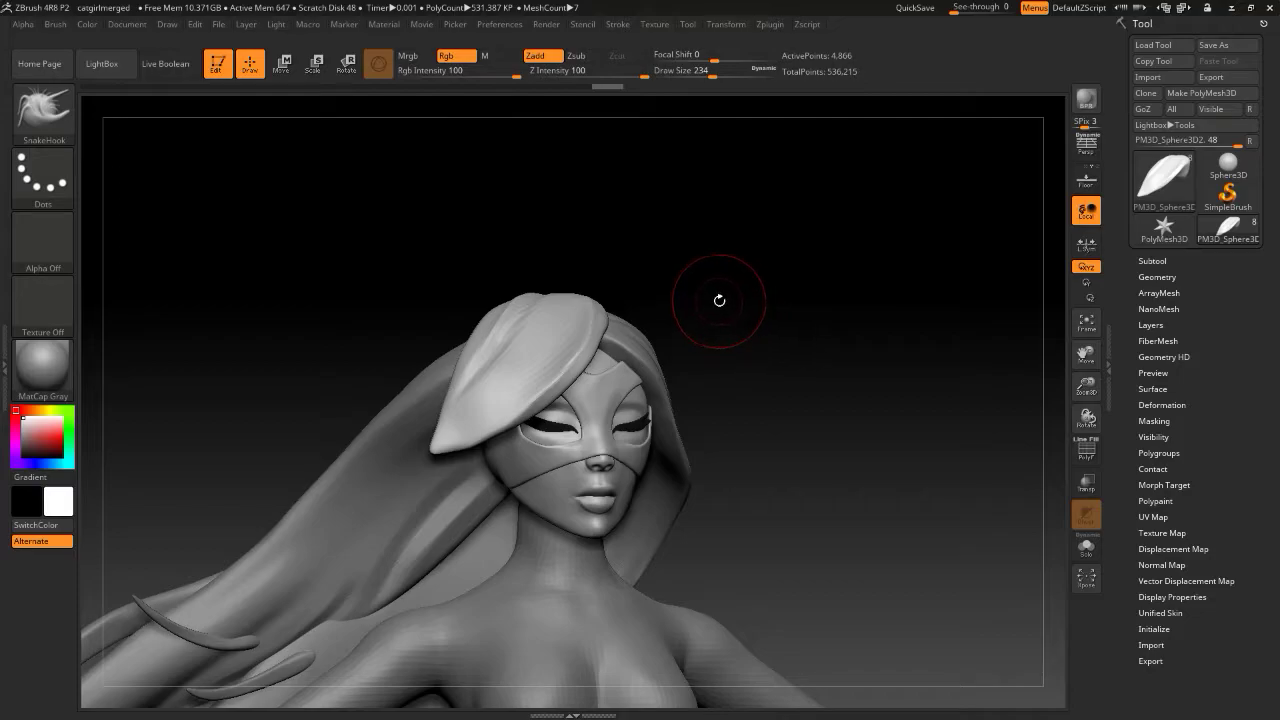
{"action": "key", "text": "shift"}
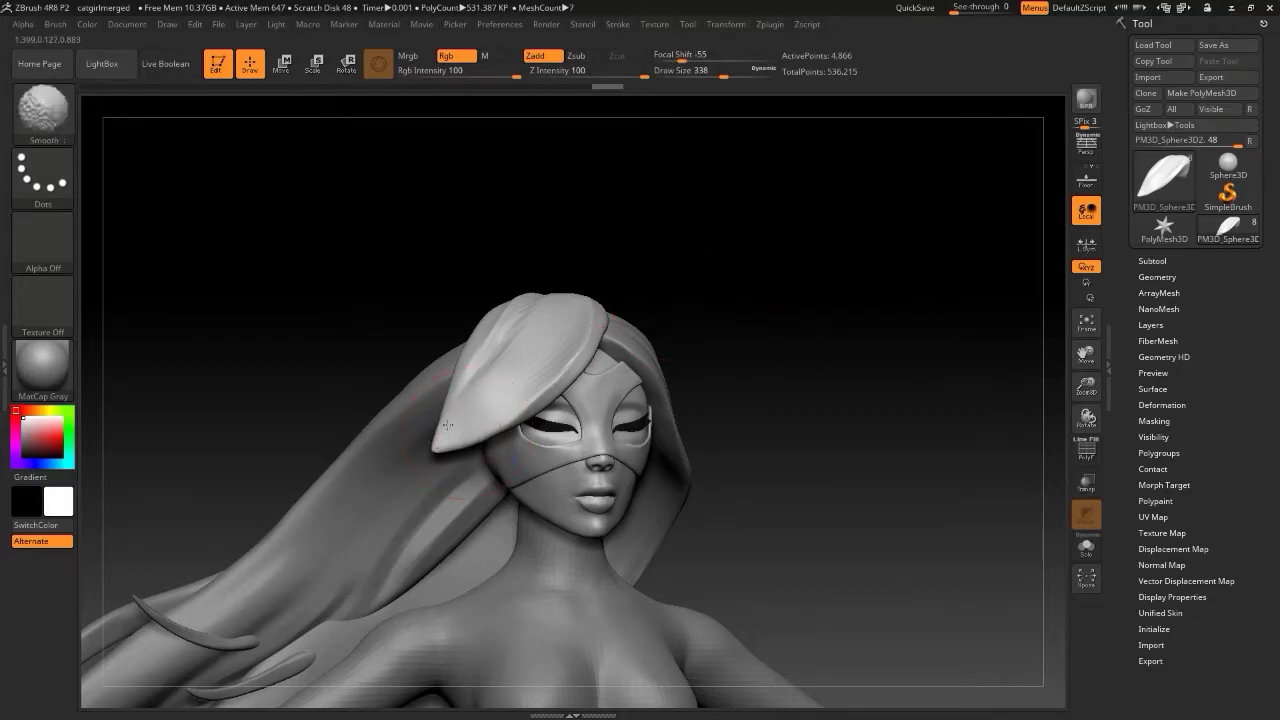
{"action": "mouse_move", "coordinate": [714, 323]}
{"action": "left_mouse_down"}
{"action": "mouse_move", "coordinate": [794, 334]}
{"action": "mouse_move", "coordinate": [711, 357]}
{"action": "mouse_move", "coordinate": [797, 365]}
{"action": "mouse_move", "coordinate": [720, 323]}
{"action": "left_mouse_up"}
Pull the outer edge of the bangs into shape with SnakeHook, changing the draw size from 338 to 172
{"action": "key", "text": "b"}
{"action": "key", "text": "s"}
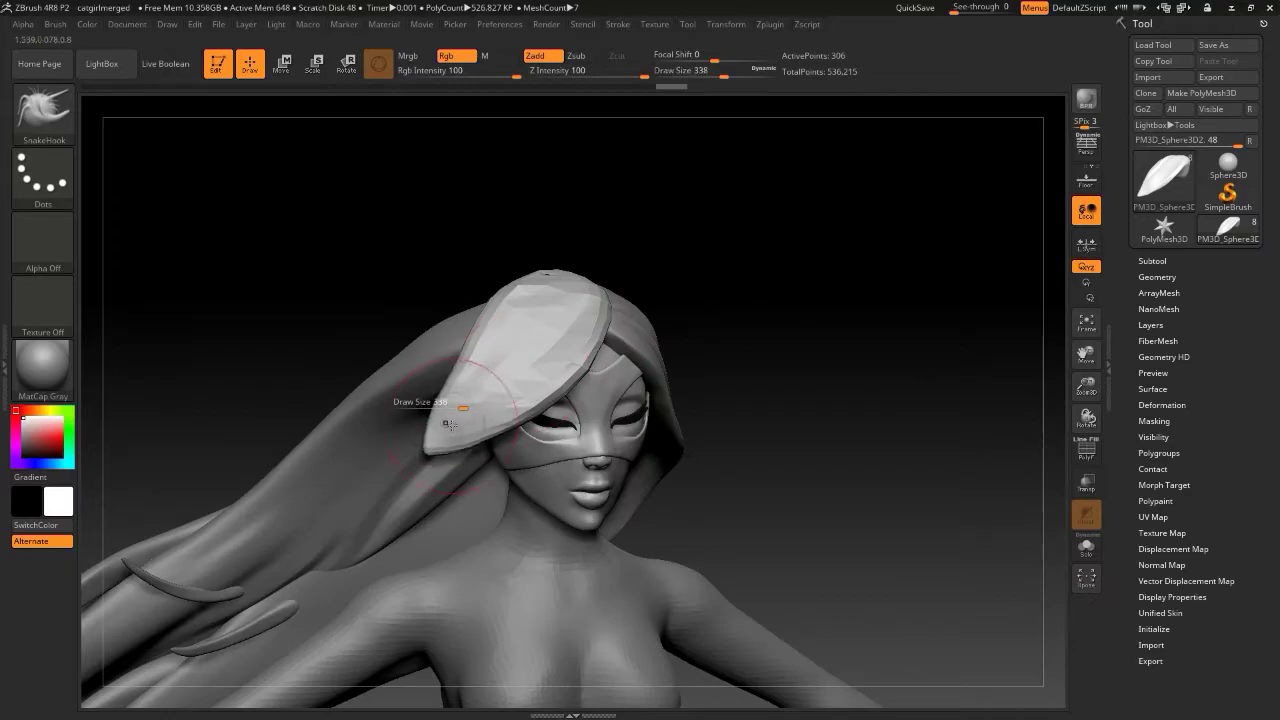
{"action": "mouse_move", "coordinate": [464, 408]}
{"action": "left_mouse_down"}
{"action": "mouse_move", "coordinate": [427, 451]}
{"action": "mouse_move", "coordinate": [477, 426]}
{"action": "left_mouse_up"}
{"action": "key", "text": "s"}
{"action": "key", "text": "s"}
{"action": "key", "text": "shift"}
{"action": "key", "text": "ctrl+d"}
{"action": "key", "text": "ctrl+d"}
Nudge the bangs' pointed tip with SnakeHook at the lowest subdivision level and return to the highest level
{"action": "mouse_move", "coordinate": [783, 312]}
{"action": "left_mouse_down"}
{"action": "mouse_move", "coordinate": [794, 286]}
{"action": "mouse_move", "coordinate": [834, 261]}
{"action": "left_mouse_up"}
{"action": "key", "text": "ctrl"}
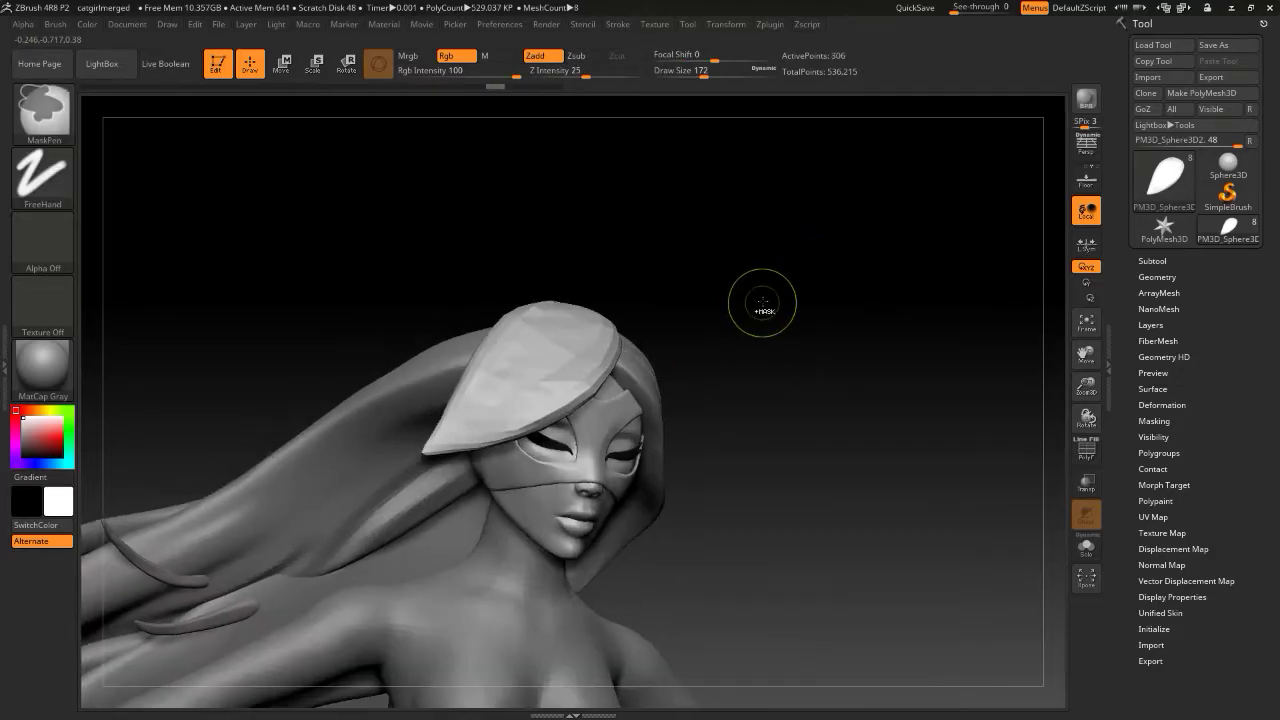
{"action": "mouse_move", "coordinate": [774, 297]}
{"action": "left_mouse_down"}
{"action": "mouse_move", "coordinate": [762, 304]}
{"action": "mouse_move", "coordinate": [786, 289]}
{"action": "mouse_move", "coordinate": [814, 314]}
{"action": "mouse_move", "coordinate": [760, 328]}
{"action": "left_mouse_up"}
{"action": "key", "text": "ctrl"}
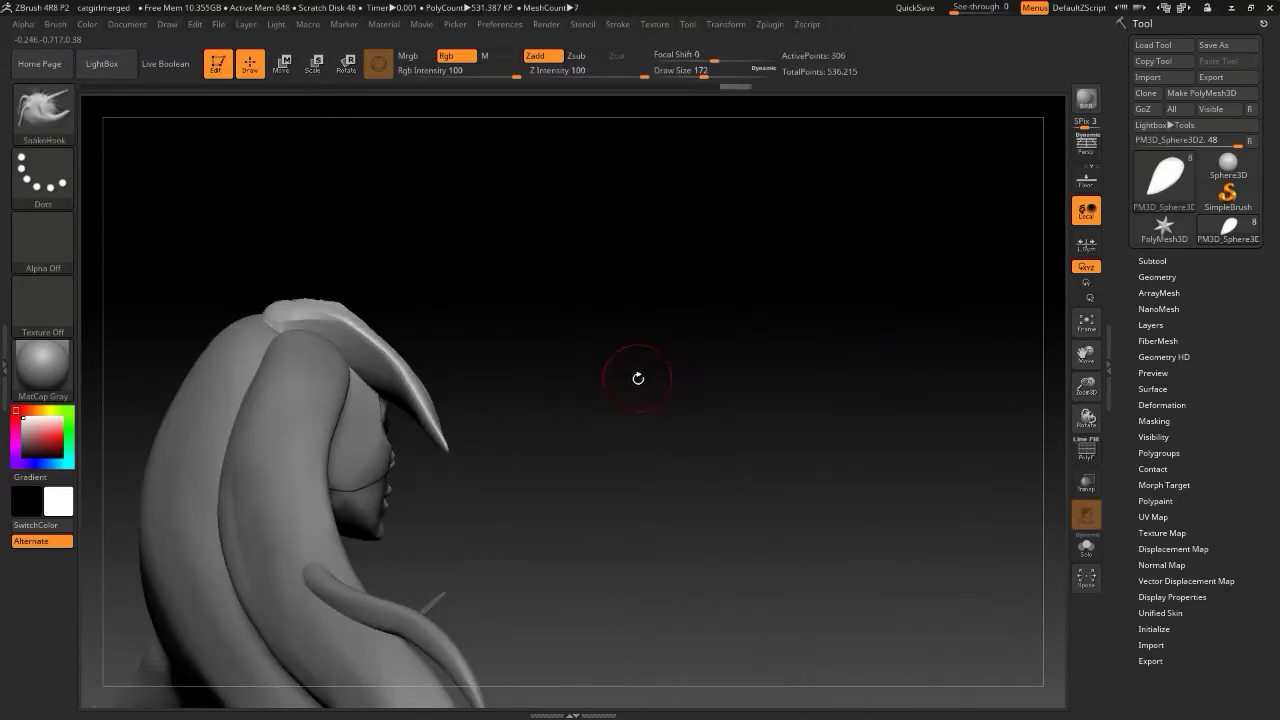
{"action": "left_click_drag", "start_coordinate": [435, 426], "coordinate": [440, 421]}
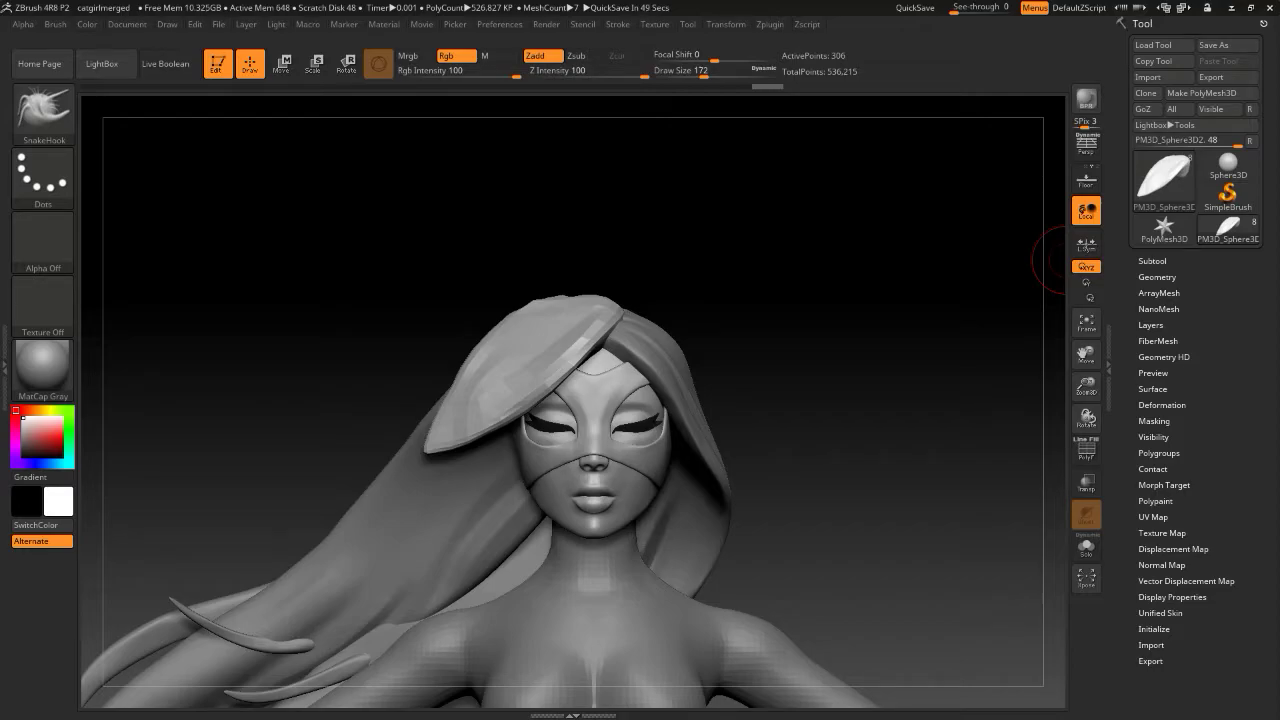
{"action": "left_click_drag", "start_coordinate": [822, 216], "coordinate": [734, 280]}
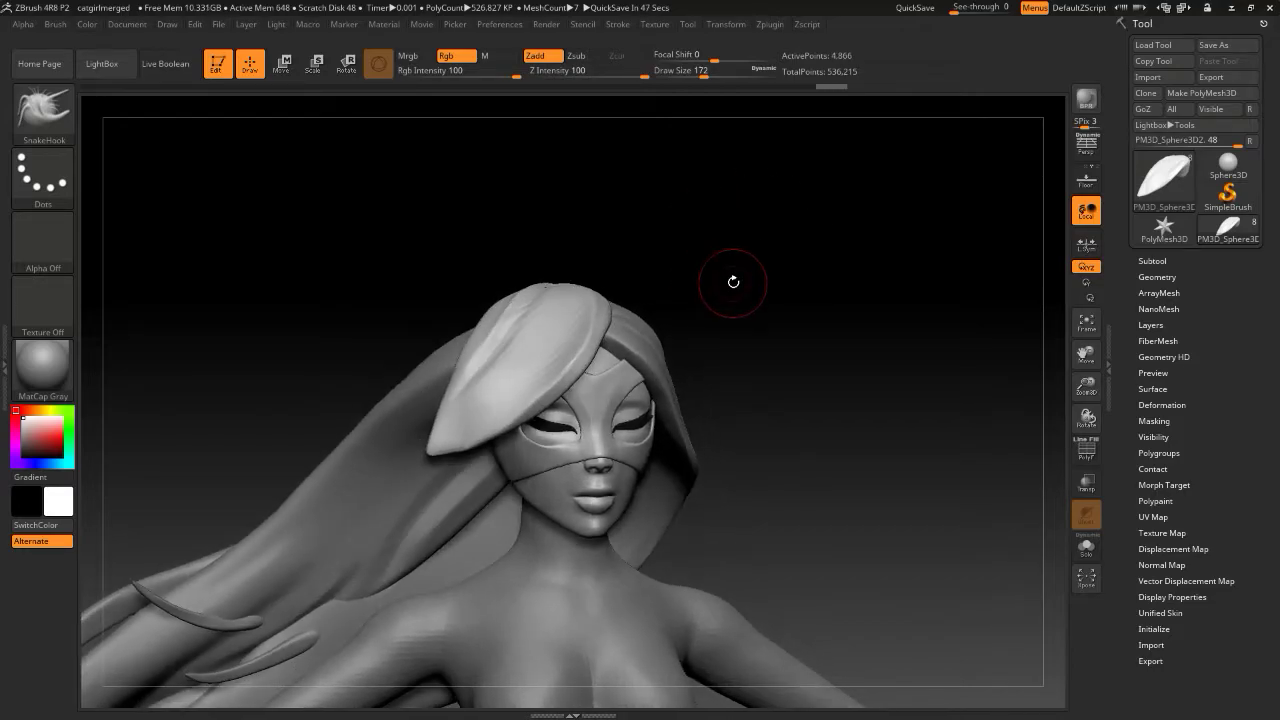
Switch to the Orb_Cracks brush at draw size 228 and carve fine strand lines down the bangs
{"action": "key", "text": "b"}
{"action": "key", "text": "o"}
{"action": "key", "text": "c"}
{"action": "key", "text": "s"}
{"action": "left_click", "coordinate": [562, 319]}
{"action": "left_click_drag", "start_coordinate": [629, 277], "coordinate": [482, 410]}
{"action": "mouse_move", "coordinate": [577, 284]}
{"action": "left_mouse_down"}
{"action": "mouse_move", "coordinate": [466, 438]}
{"action": "mouse_move", "coordinate": [502, 384]}
{"action": "left_mouse_up"}
{"action": "mouse_move", "coordinate": [631, 271]}
{"action": "left_mouse_down"}
{"action": "mouse_move", "coordinate": [723, 180]}
{"action": "mouse_move", "coordinate": [706, 280]}
{"action": "mouse_move", "coordinate": [757, 203]}
{"action": "left_mouse_up"}
{"action": "key", "text": "ctrl"}
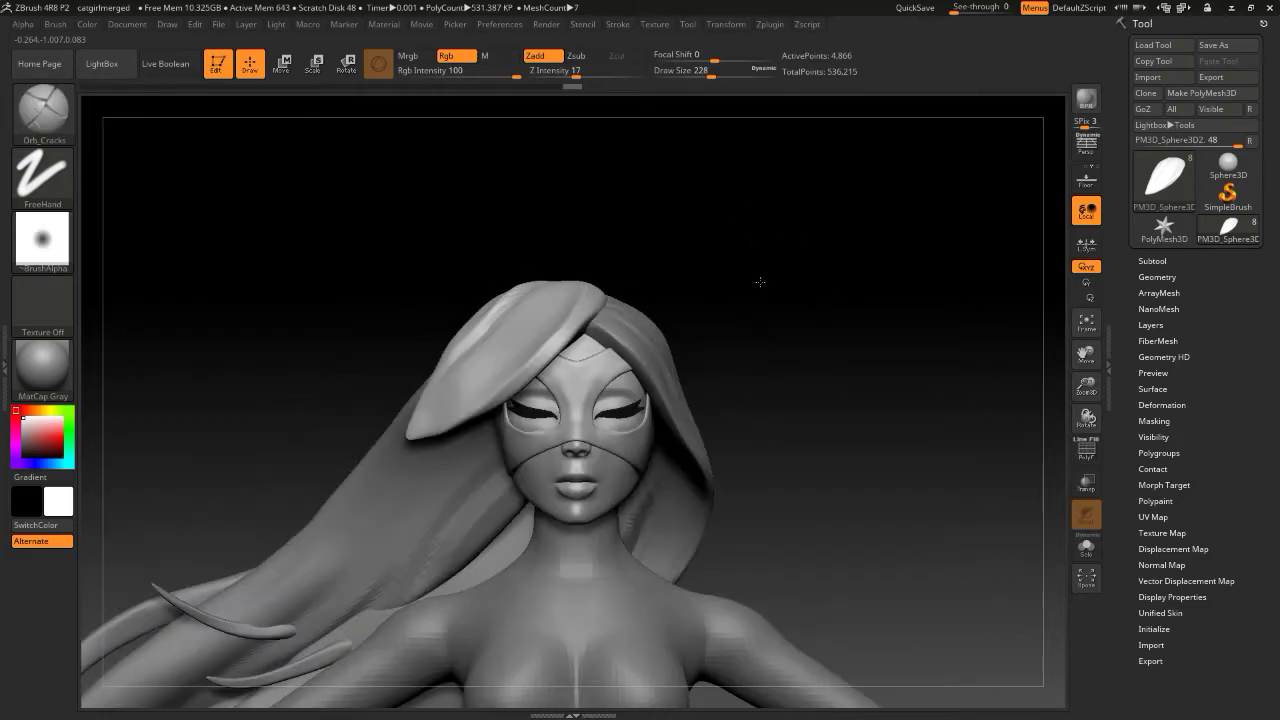
Pull the bangs' lower edge near the tip into shape with SnakeHook at draw size 145, one subdivision level lower
{"action": "left_click_drag", "start_coordinate": [749, 268], "coordinate": [746, 266]}
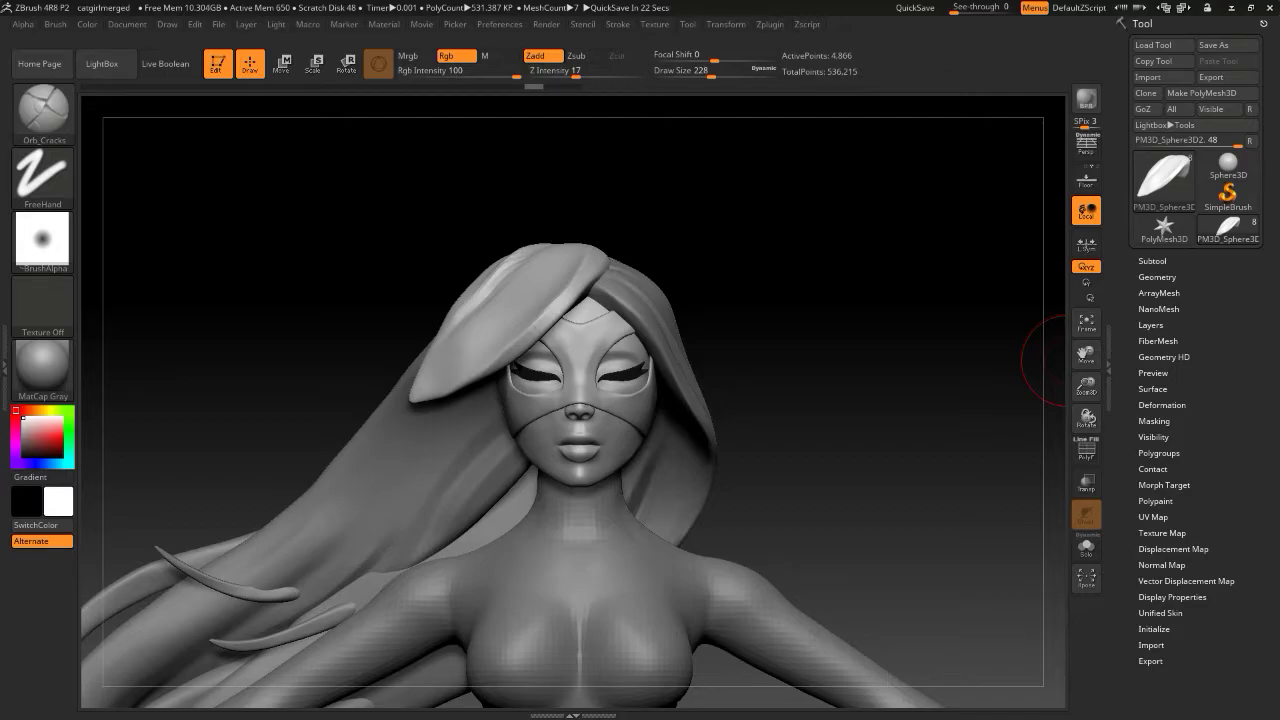
{"action": "mouse_move", "coordinate": [800, 211]}
{"action": "left_mouse_down"}
{"action": "mouse_move", "coordinate": [786, 209]}
{"action": "mouse_move", "coordinate": [771, 286]}
{"action": "mouse_move", "coordinate": [774, 257]}
{"action": "mouse_move", "coordinate": [798, 330]}
{"action": "mouse_move", "coordinate": [740, 309]}
{"action": "mouse_move", "coordinate": [585, 300]}
{"action": "mouse_move", "coordinate": [450, 335]}
{"action": "left_mouse_up"}
{"action": "key", "text": "b"}
{"action": "key", "text": "s"}
{"action": "key", "text": "h"}
{"action": "key", "text": "s"}
{"action": "left_click_drag", "start_coordinate": [451, 408], "coordinate": [473, 411]}
{"action": "key", "text": "s"}
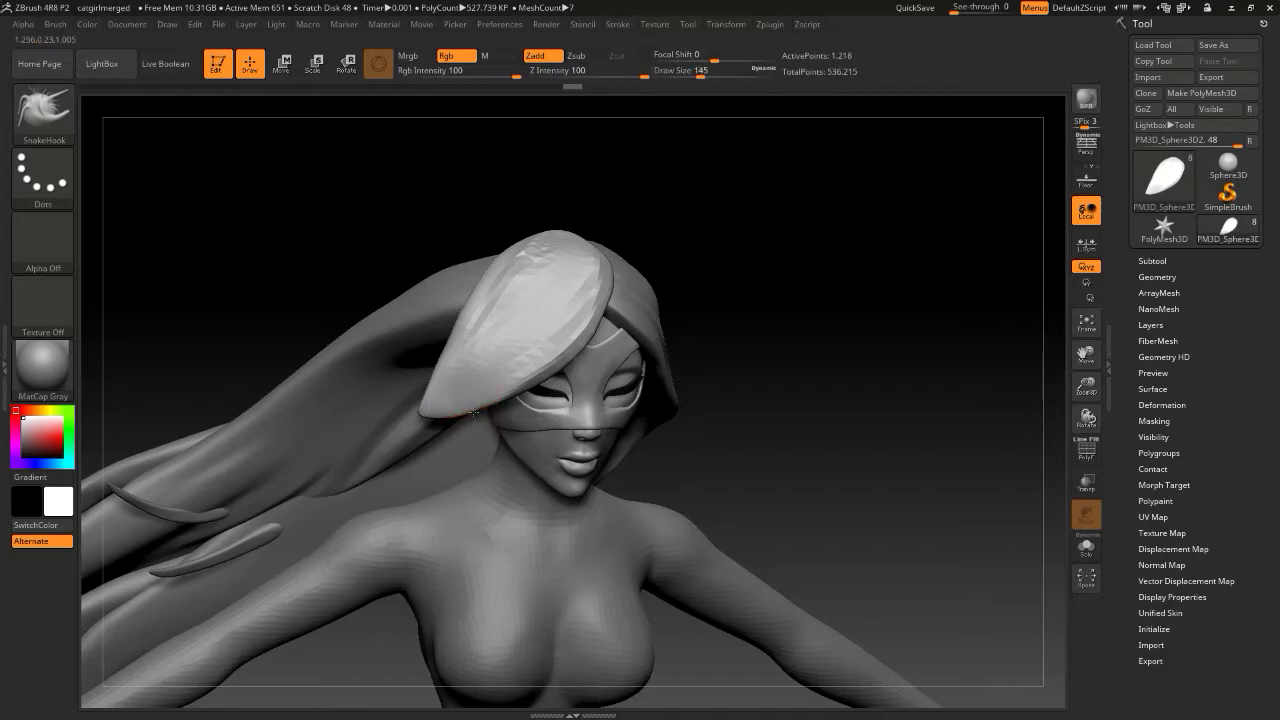
Extend the bangs' tip outward with SnakeHook at draw size 104 and smooth its lower edge
{"action": "mouse_move", "coordinate": [729, 309]}
{"action": "left_mouse_down"}
{"action": "mouse_move", "coordinate": [723, 257]}
{"action": "mouse_move", "coordinate": [755, 285]}
{"action": "mouse_move", "coordinate": [736, 287]}
{"action": "left_mouse_up"}
{"action": "key", "text": "b"}
{"action": "key", "text": "s"}
{"action": "key", "text": "h"}
{"action": "key", "text": "s"}
{"action": "key", "text": "s"}
{"action": "left_click_drag", "start_coordinate": [466, 408], "coordinate": [428, 434]}
{"action": "mouse_move", "coordinate": [716, 312]}
{"action": "left_mouse_down"}
{"action": "mouse_move", "coordinate": [774, 317]}
{"action": "mouse_move", "coordinate": [722, 314]}
{"action": "left_mouse_up"}
{"action": "left_click_drag", "start_coordinate": [432, 425], "coordinate": [441, 429], "text": "shift"}
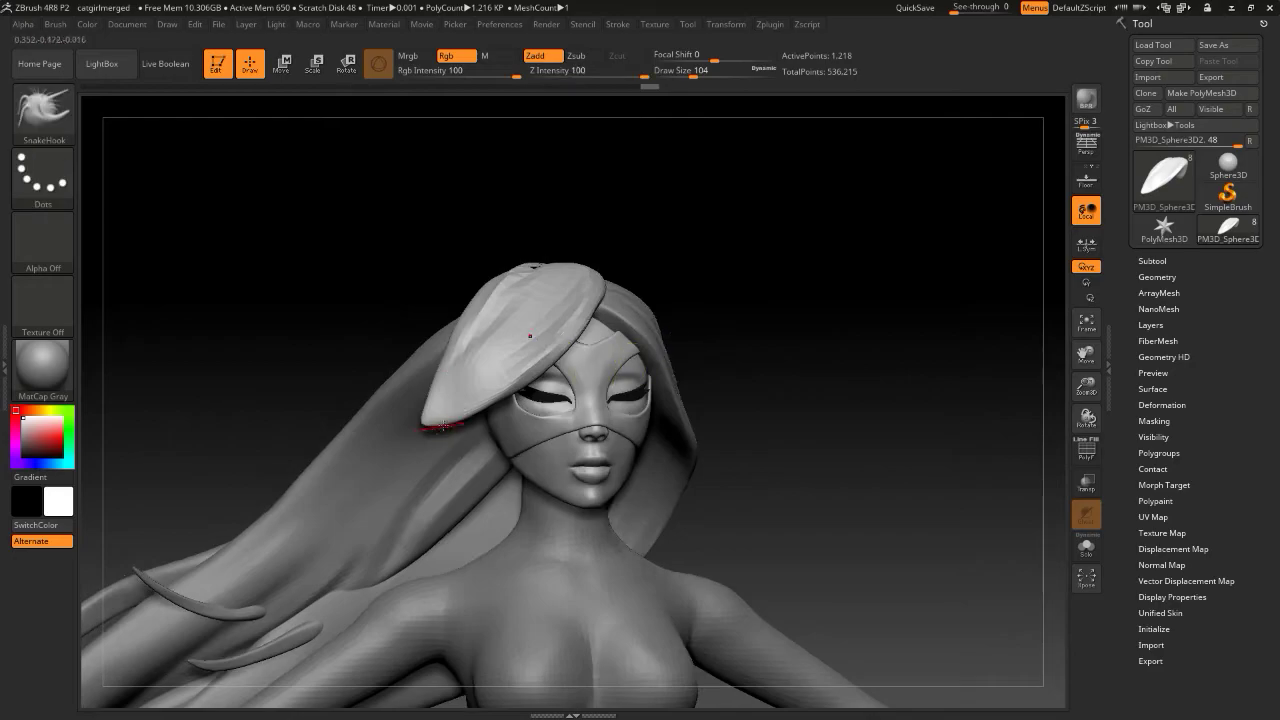
Pull the bangs' lower edge and tip farther down and away from the face with SnakeHook
{"action": "left_click_drag", "start_coordinate": [746, 317], "coordinate": [774, 307]}
{"action": "left_click_drag", "start_coordinate": [737, 254], "coordinate": [751, 260]}
{"action": "key", "text": "s"}
{"action": "key", "text": "s"}
{"action": "mouse_move", "coordinate": [465, 402]}
{"action": "left_mouse_down"}
{"action": "mouse_move", "coordinate": [430, 401]}
{"action": "mouse_move", "coordinate": [413, 448]}
{"action": "left_mouse_up"}
{"action": "mouse_move", "coordinate": [770, 300]}
{"action": "left_mouse_down"}
{"action": "mouse_move", "coordinate": [832, 286]}
{"action": "mouse_move", "coordinate": [773, 303]}
{"action": "left_mouse_up"}
{"action": "mouse_move", "coordinate": [781, 296]}
{"action": "left_mouse_down"}
{"action": "mouse_move", "coordinate": [797, 297]}
{"action": "mouse_move", "coordinate": [762, 268]}
{"action": "mouse_move", "coordinate": [747, 286]}
{"action": "mouse_move", "coordinate": [774, 280]}
{"action": "mouse_move", "coordinate": [774, 234]}
{"action": "mouse_move", "coordinate": [735, 278]}
{"action": "left_mouse_up"}
Subdivide the bangs one level further and adjust their upper surface with SnakeHook at draw size 245
{"action": "key", "text": "b"}
{"action": "key", "text": "s"}
{"action": "key", "text": "h"}
{"action": "key", "text": "s"}
{"action": "left_click", "coordinate": [693, 339]}
{"action": "key", "text": "s"}
{"action": "left_click", "coordinate": [526, 398]}
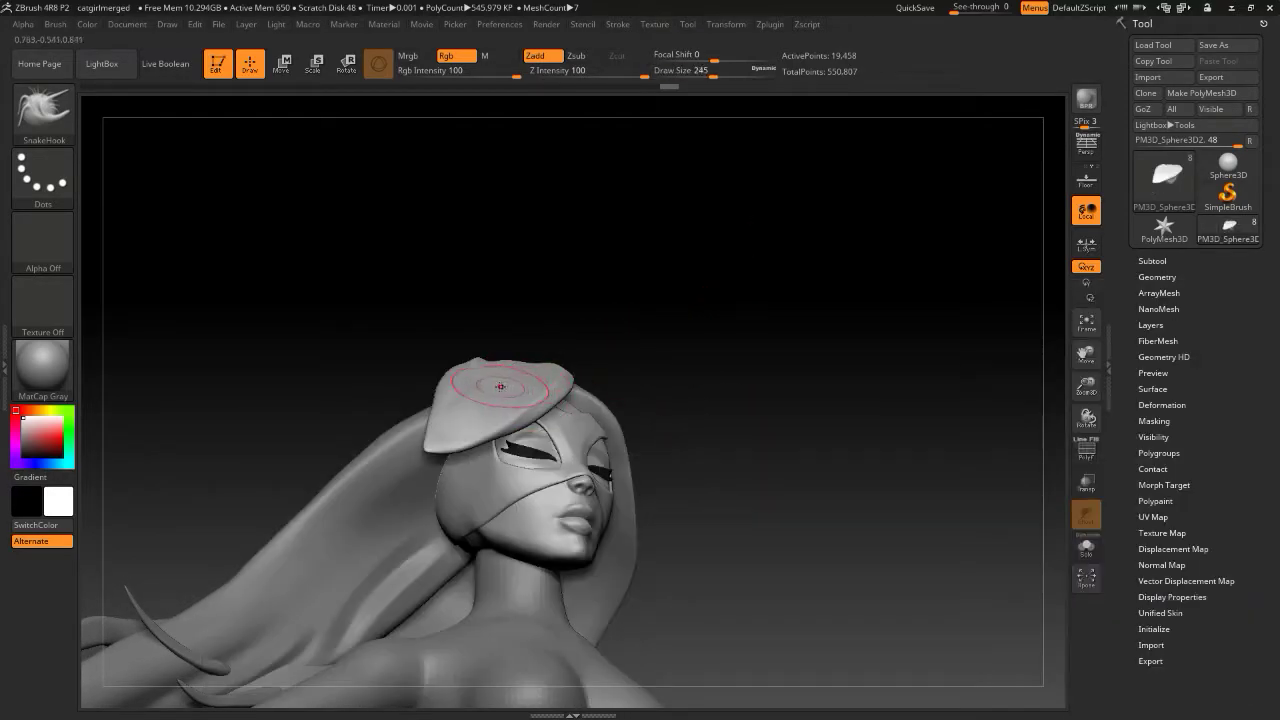
{"action": "key", "text": "shift+d"}
{"action": "left_click_drag", "start_coordinate": [690, 338], "coordinate": [666, 351], "text": "shift"}
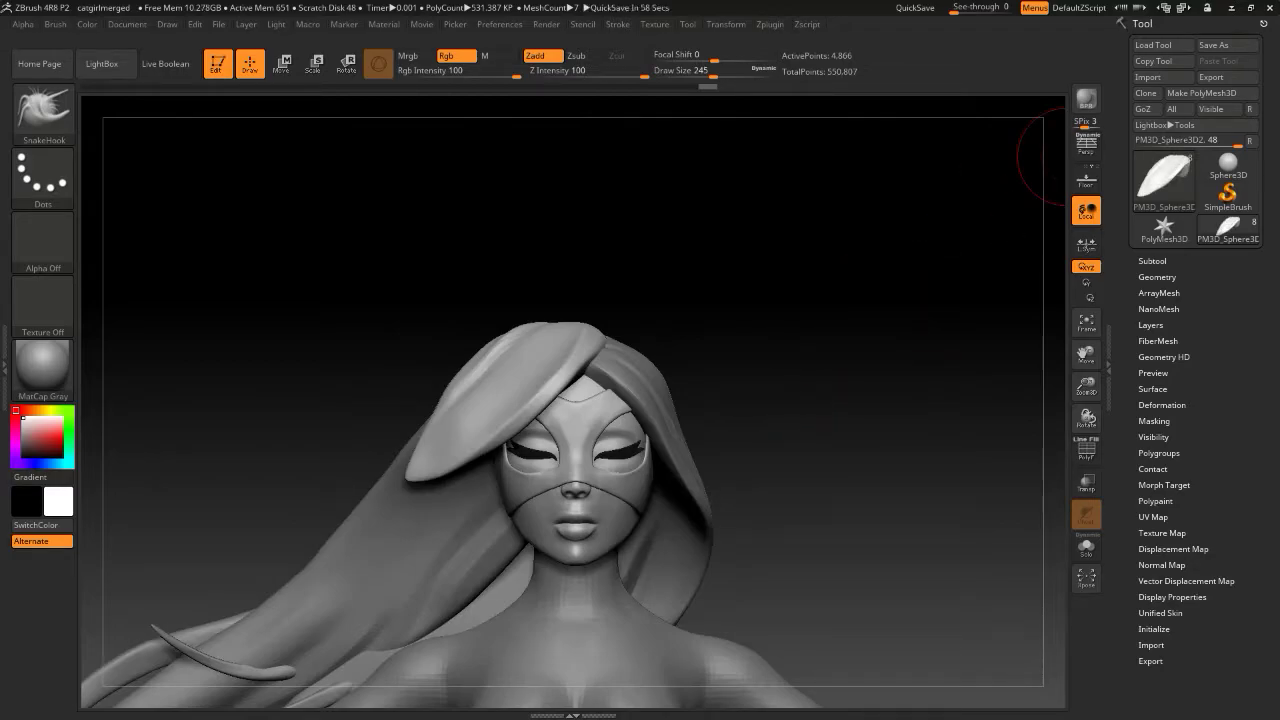
{"action": "key", "text": "super"}
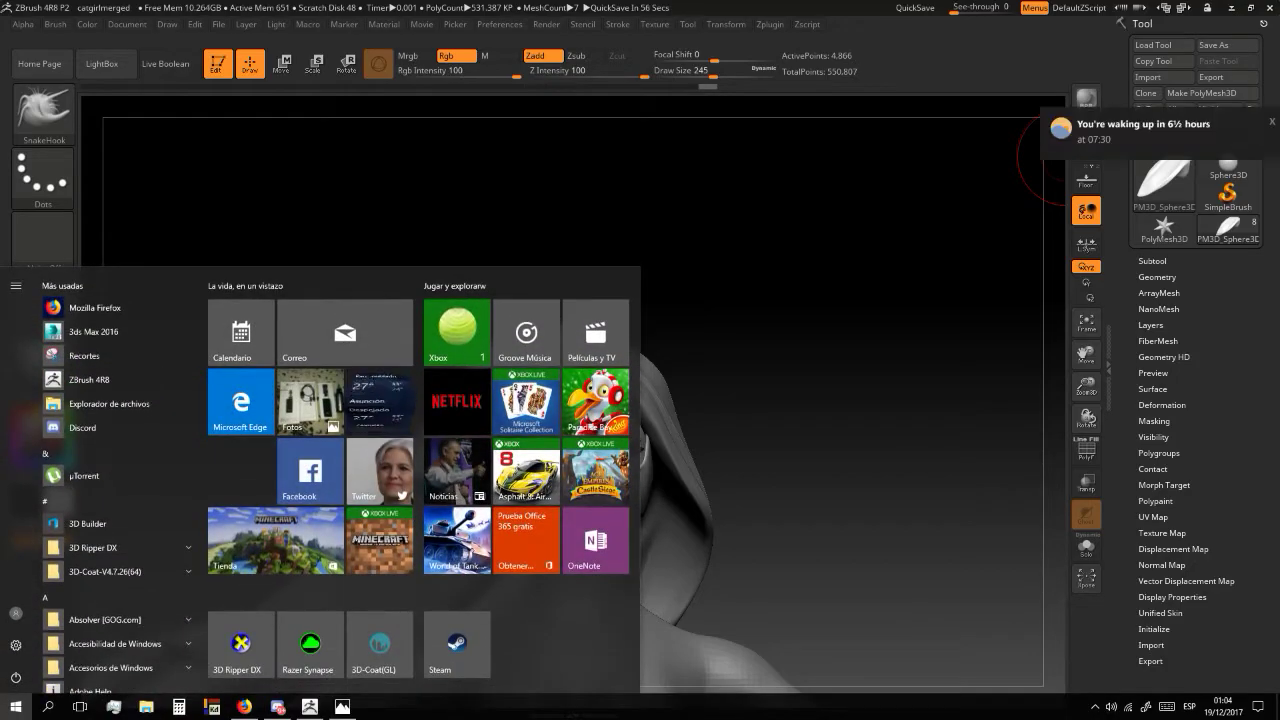
{"action": "key", "text": "super"}
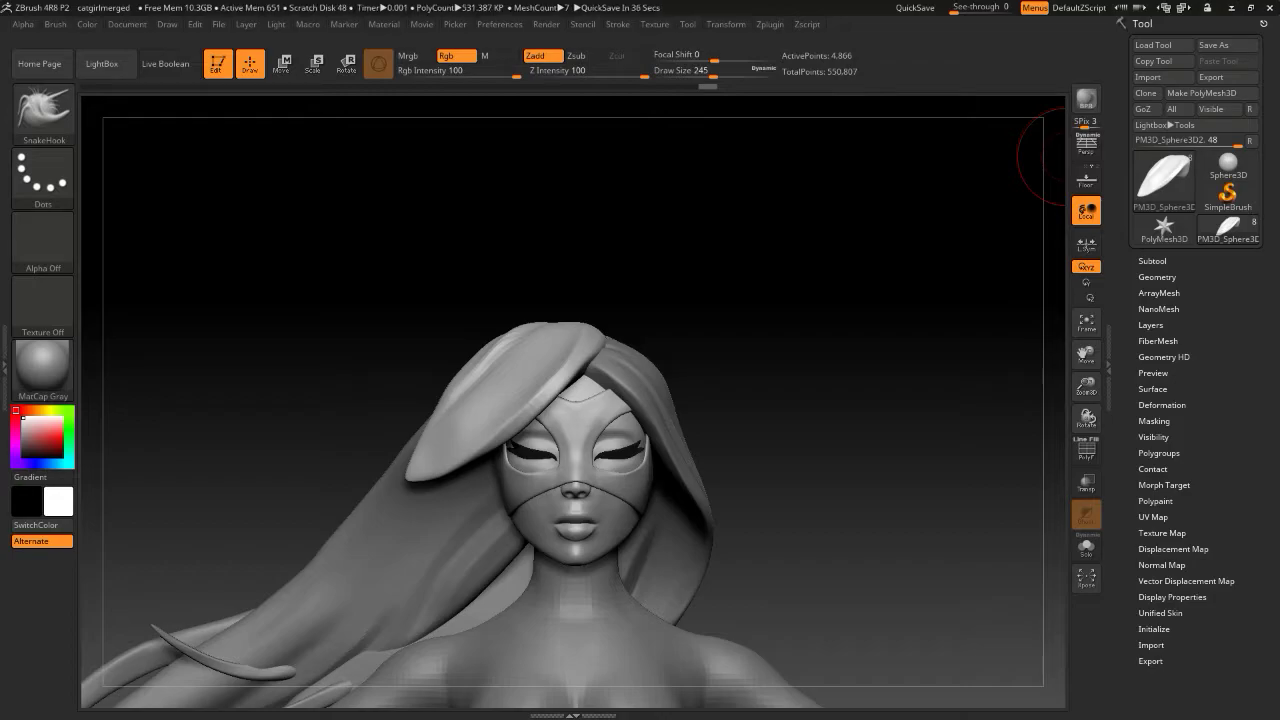
Switch to the Orb_Cracks brush at draw size 372 and carve broad strand grooves along the bangs
{"action": "mouse_move", "coordinate": [653, 212]}
{"action": "left_mouse_down"}
{"action": "mouse_move", "coordinate": [677, 220]}
{"action": "mouse_move", "coordinate": [677, 249]}
{"action": "left_mouse_up"}
{"action": "key", "text": "b"}
{"action": "key", "text": "o"}
{"action": "key", "text": "d"}
{"action": "key", "text": "s"}
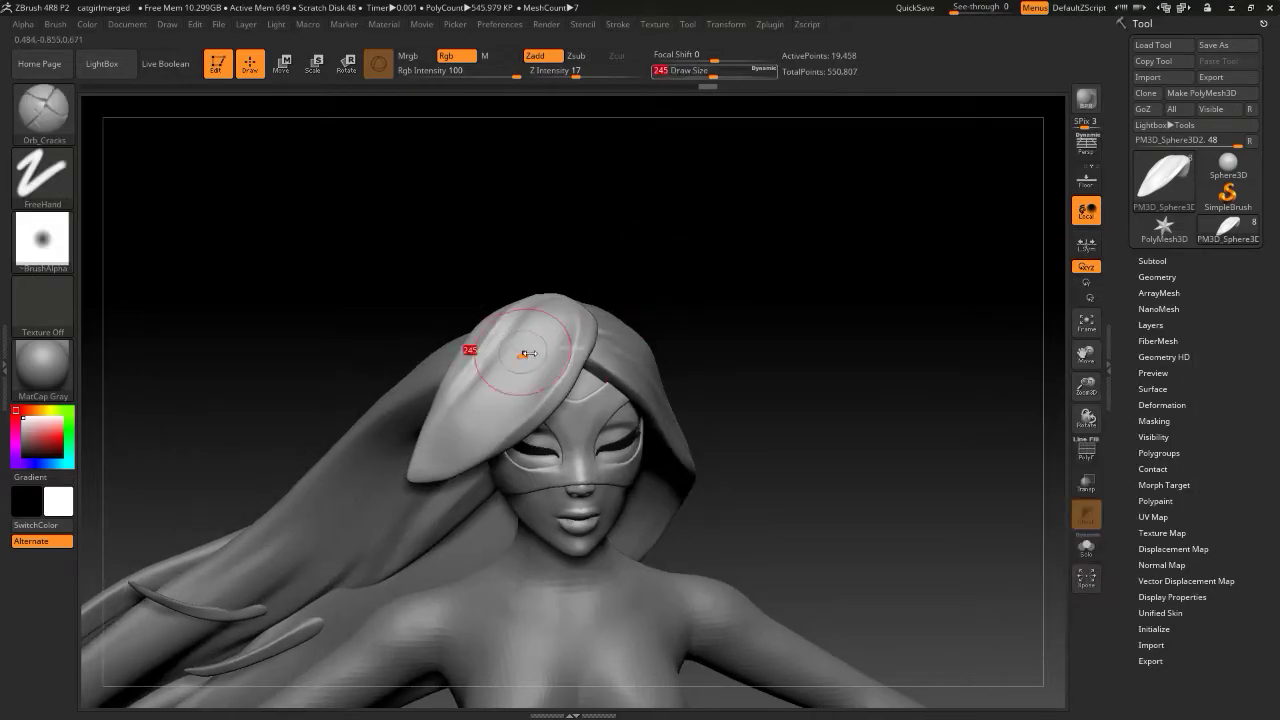
{"action": "left_click_drag", "start_coordinate": [526, 351], "coordinate": [539, 350]}
{"action": "mouse_move", "coordinate": [796, 240]}
{"action": "left_mouse_down"}
{"action": "mouse_move", "coordinate": [746, 234]}
{"action": "mouse_move", "coordinate": [794, 197]}
{"action": "mouse_move", "coordinate": [714, 252]}
{"action": "mouse_move", "coordinate": [623, 274]}
{"action": "mouse_move", "coordinate": [527, 328]}
{"action": "left_mouse_up"}
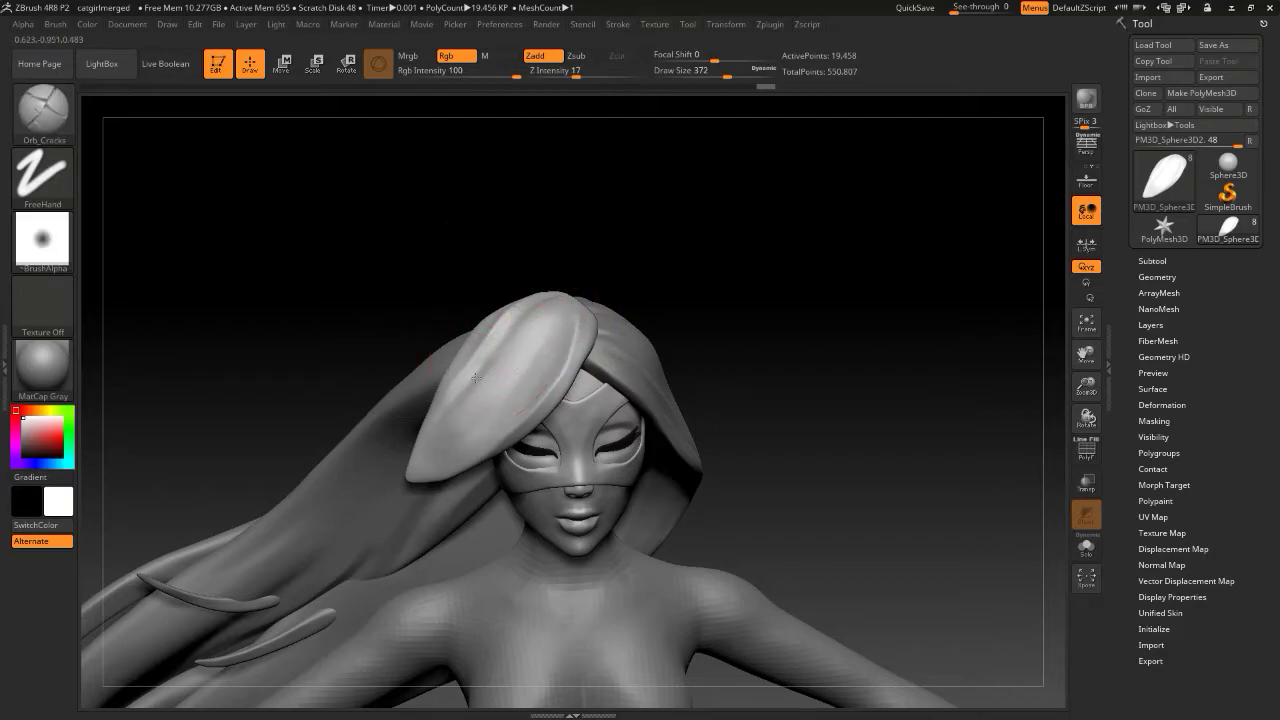
Carve additional strand grooves through the middle and tip of the bangs, reducing the Orb_Cracks draw size to 207
{"action": "left_click_drag", "start_coordinate": [672, 263], "coordinate": [742, 258]}
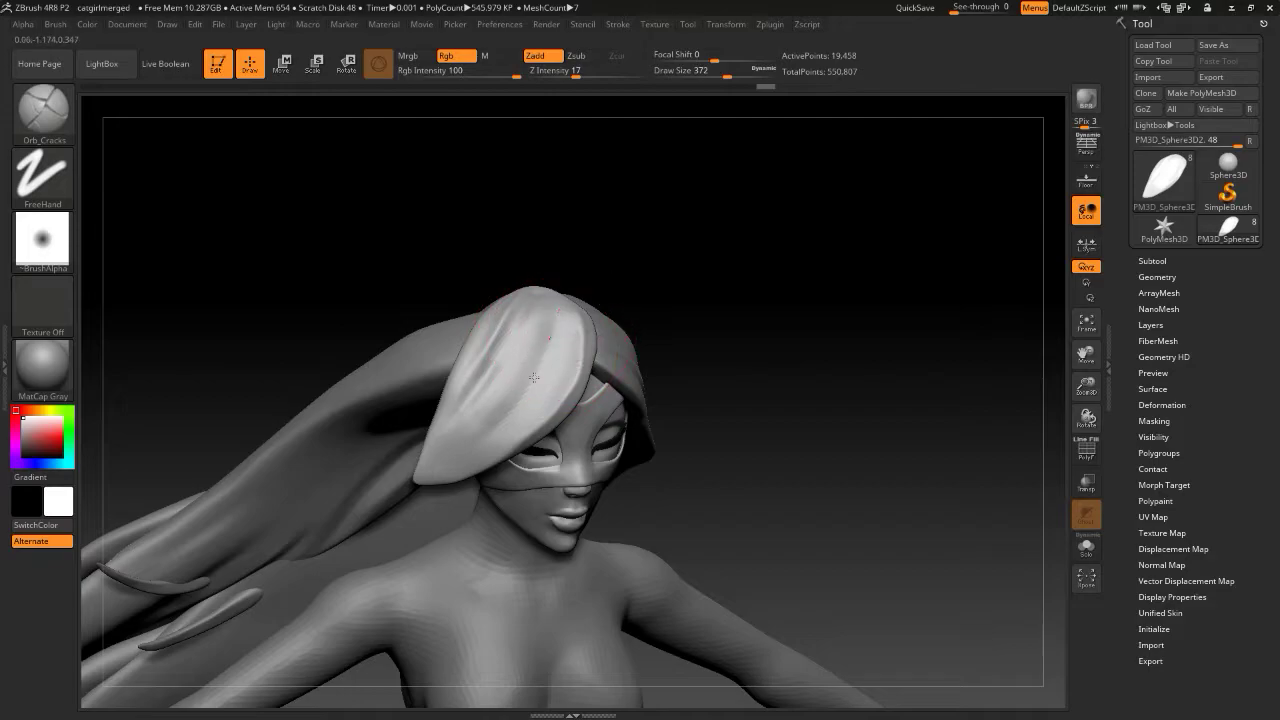
{"action": "mouse_move", "coordinate": [559, 343]}
{"action": "left_mouse_down"}
{"action": "mouse_move", "coordinate": [643, 266]}
{"action": "mouse_move", "coordinate": [760, 290]}
{"action": "mouse_move", "coordinate": [729, 304]}
{"action": "left_mouse_up"}
{"action": "key", "text": "s"}
{"action": "left_click_drag", "start_coordinate": [512, 436], "coordinate": [496, 435]}
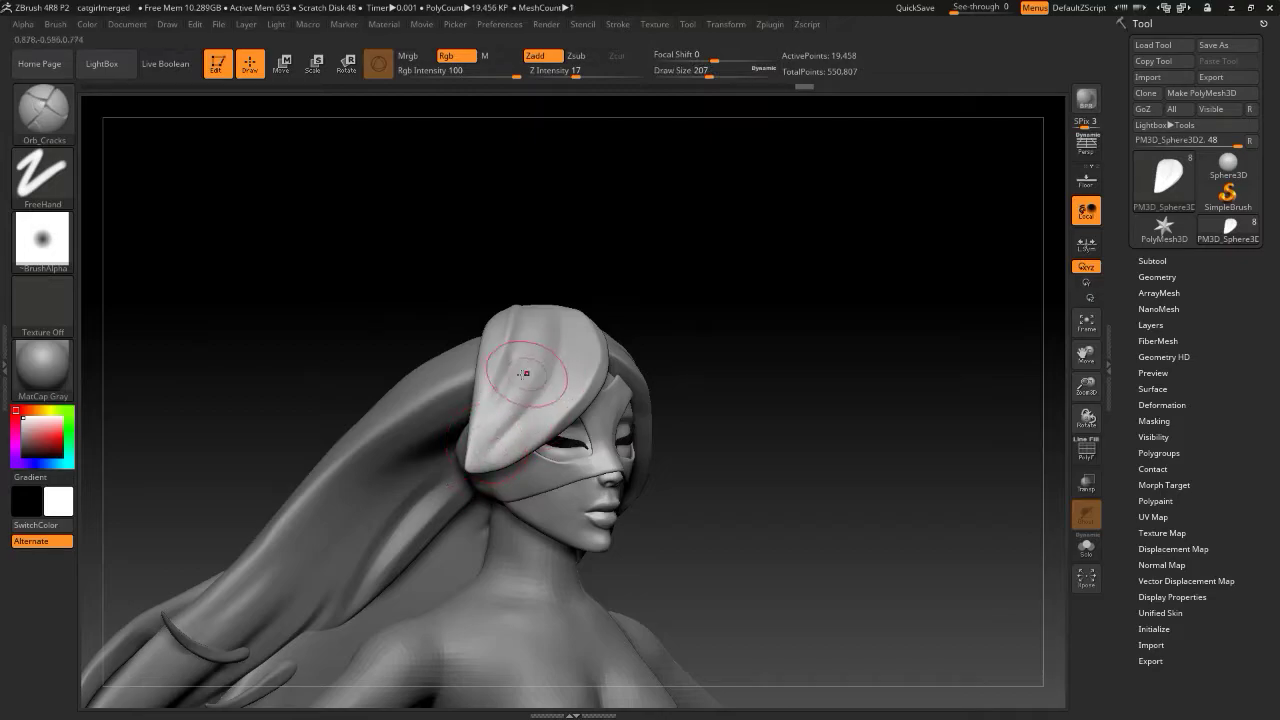
Refine the grooved bangs' outline around the tip with SnakeHook at draw size 234
{"action": "mouse_move", "coordinate": [700, 257]}
{"action": "left_mouse_down"}
{"action": "mouse_move", "coordinate": [737, 320]}
{"action": "mouse_move", "coordinate": [683, 314]}
{"action": "left_mouse_up"}
{"action": "key", "text": "b"}
{"action": "key", "text": "s"}
{"action": "key", "text": "h"}
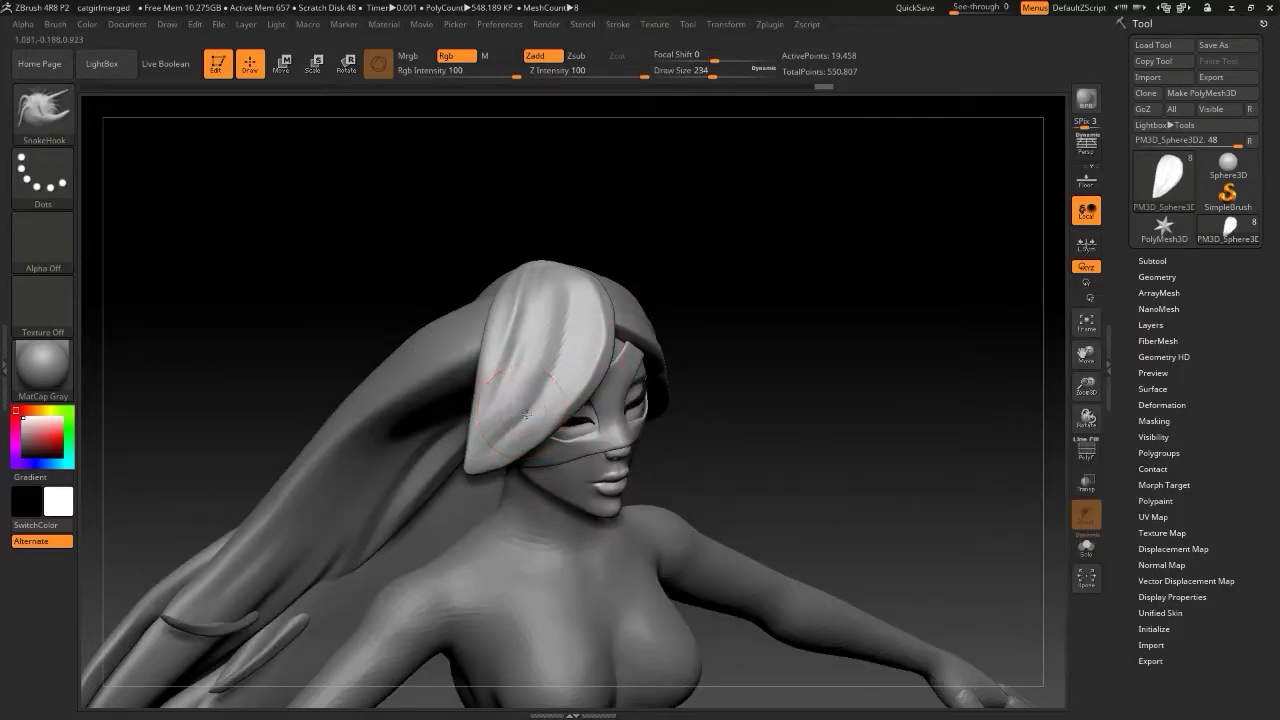
{"action": "left_click_drag", "start_coordinate": [690, 270], "coordinate": [738, 298]}
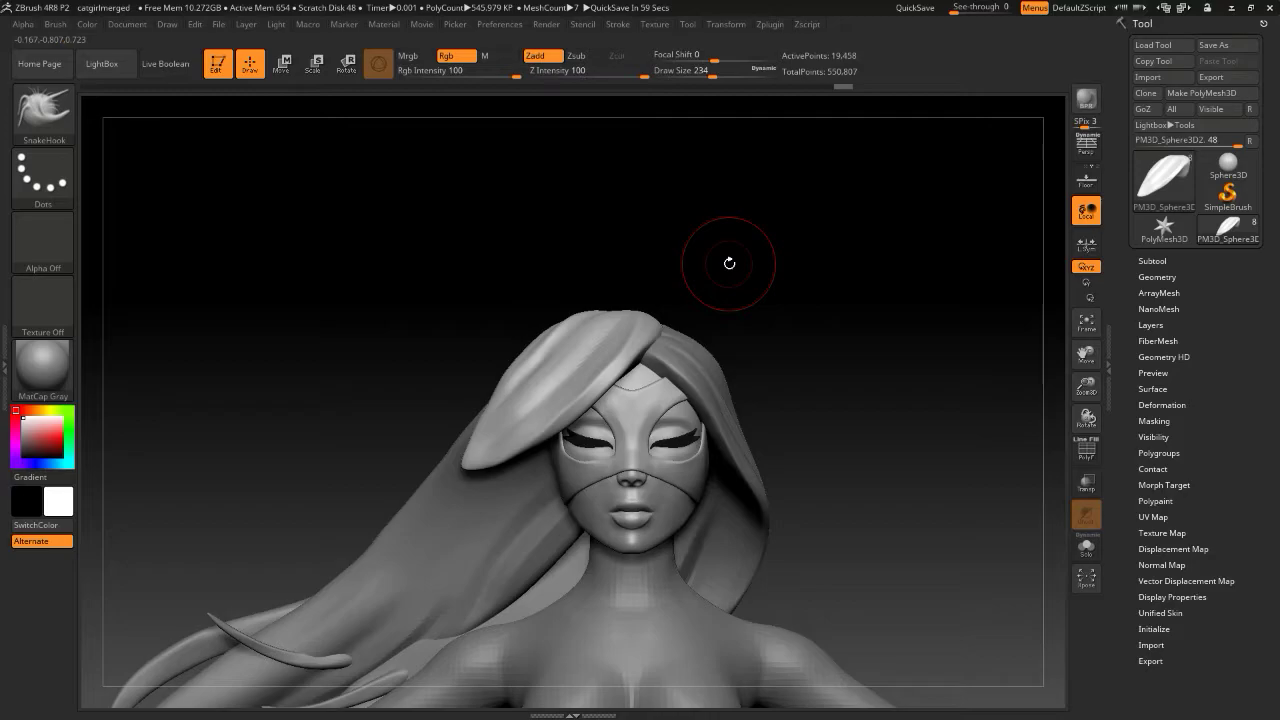
{"action": "mouse_move", "coordinate": [800, 223]}
{"action": "left_mouse_down"}
{"action": "mouse_move", "coordinate": [829, 271]}
{"action": "mouse_move", "coordinate": [831, 243]}
{"action": "mouse_move", "coordinate": [743, 251]}
{"action": "mouse_move", "coordinate": [742, 240]}
{"action": "mouse_move", "coordinate": [771, 266]}
{"action": "mouse_move", "coordinate": [751, 266]}
{"action": "mouse_move", "coordinate": [809, 286]}
{"action": "mouse_move", "coordinate": [780, 289]}
{"action": "mouse_move", "coordinate": [824, 301]}
{"action": "mouse_move", "coordinate": [788, 228]}
{"action": "left_mouse_up"}
{"action": "key", "text": "super"}
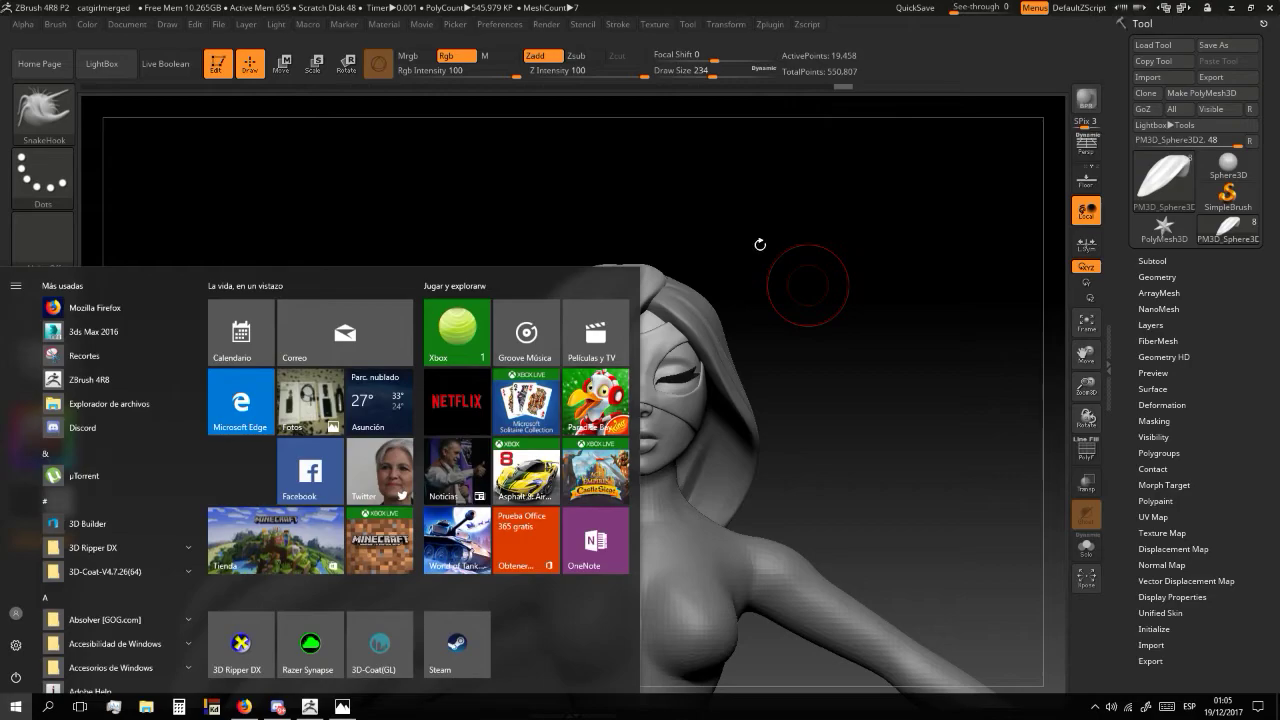
{"action": "left_click", "coordinate": [756, 241]}
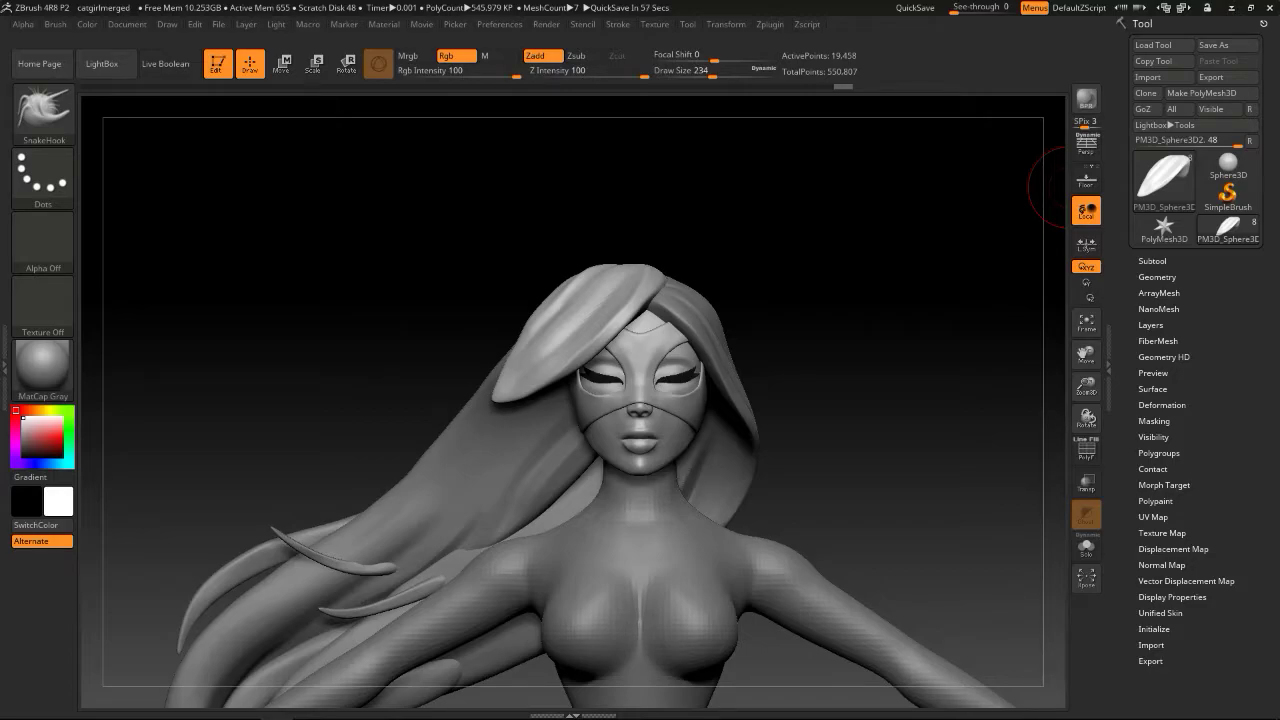
Switch to the Inflat brush at draw size 234 and work on the bangs' tip one subdivision level lower
{"action": "left_click_drag", "start_coordinate": [789, 320], "coordinate": [827, 325], "text": "alt"}
{"action": "mouse_move", "coordinate": [746, 272]}
{"action": "left_mouse_down", "text": "alt"}
{"action": "mouse_move", "coordinate": [786, 271]}
{"action": "mouse_move", "coordinate": [762, 267]}
{"action": "left_mouse_up", "text": "alt"}
{"action": "key", "text": "b"}
{"action": "key", "text": "s"}
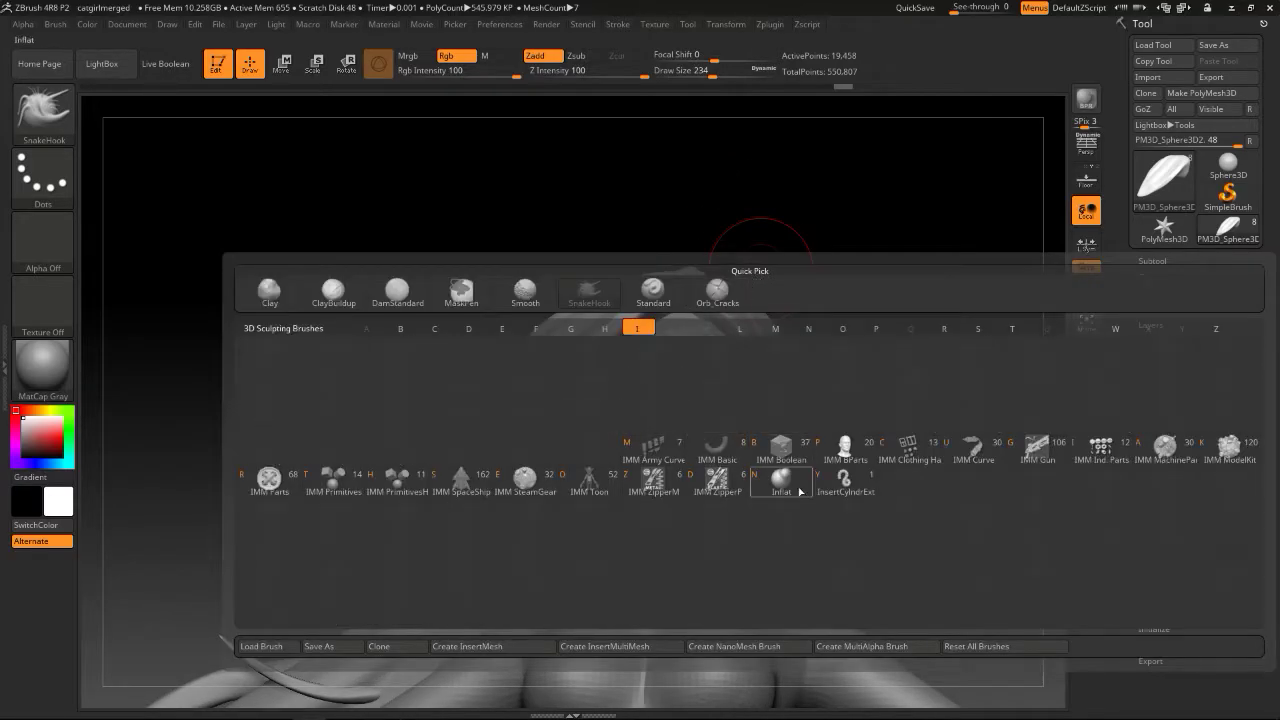
{"action": "key", "text": "m"}
{"action": "key", "text": "shift+d"}
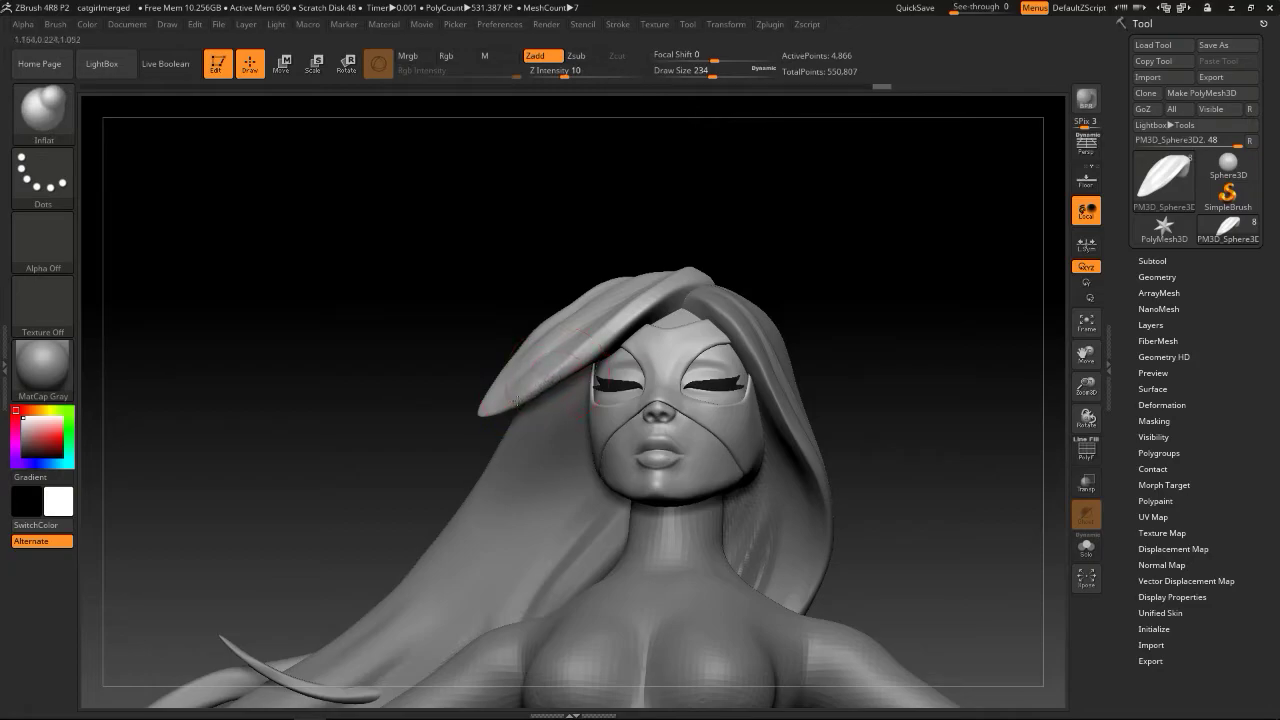
Flatten the ridges between the bangs' strand grooves with the TrimDynamic brush at draw size 234
{"action": "key", "text": "b"}
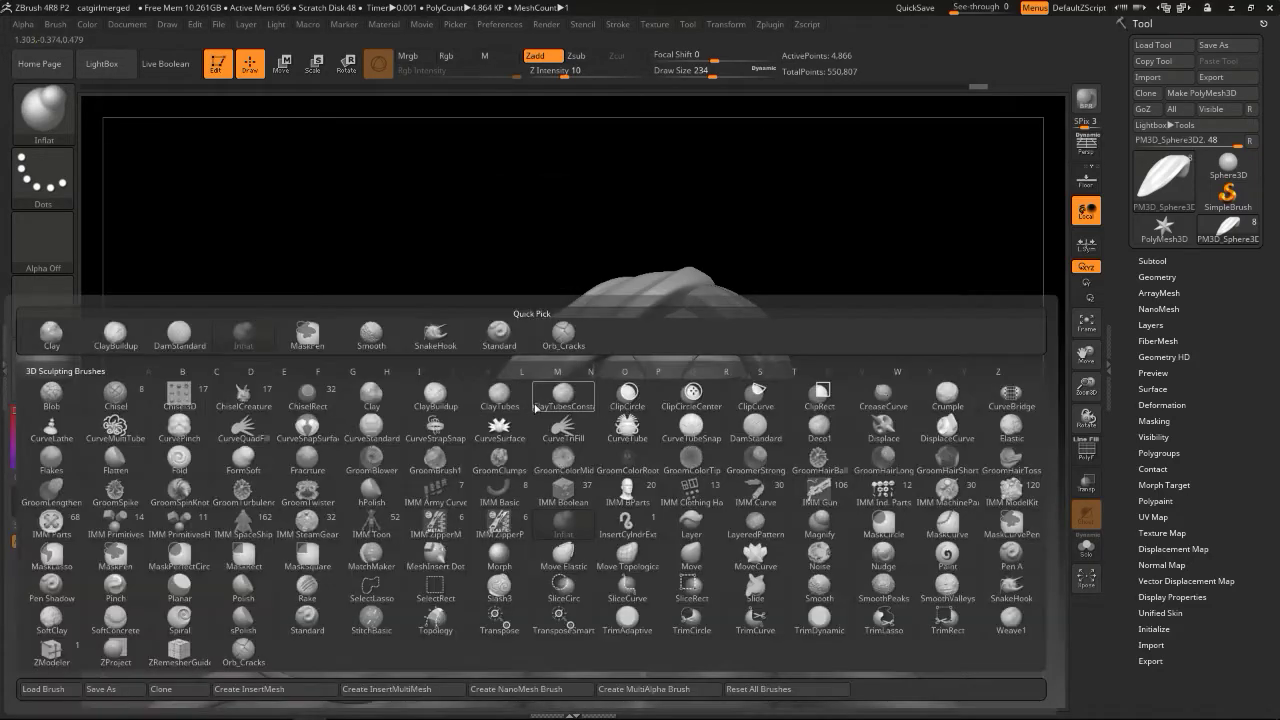
{"action": "key", "text": "t"}
{"action": "key", "text": "d"}
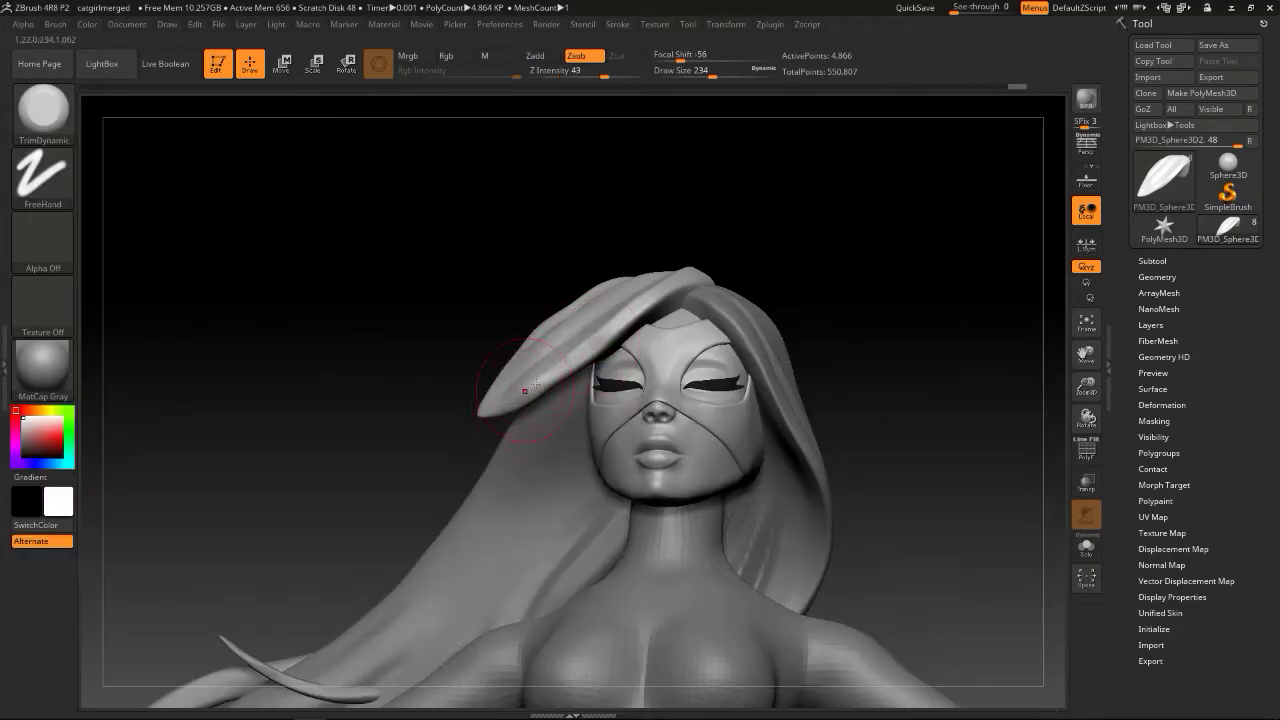
{"action": "mouse_move", "coordinate": [772, 241]}
{"action": "left_mouse_down"}
{"action": "mouse_move", "coordinate": [823, 274]}
{"action": "mouse_move", "coordinate": [594, 281]}
{"action": "left_mouse_up"}
{"action": "mouse_move", "coordinate": [579, 327]}
{"action": "left_mouse_down"}
{"action": "mouse_move", "coordinate": [737, 277]}
{"action": "mouse_move", "coordinate": [720, 260]}
{"action": "mouse_move", "coordinate": [608, 315]}
{"action": "left_mouse_up"}
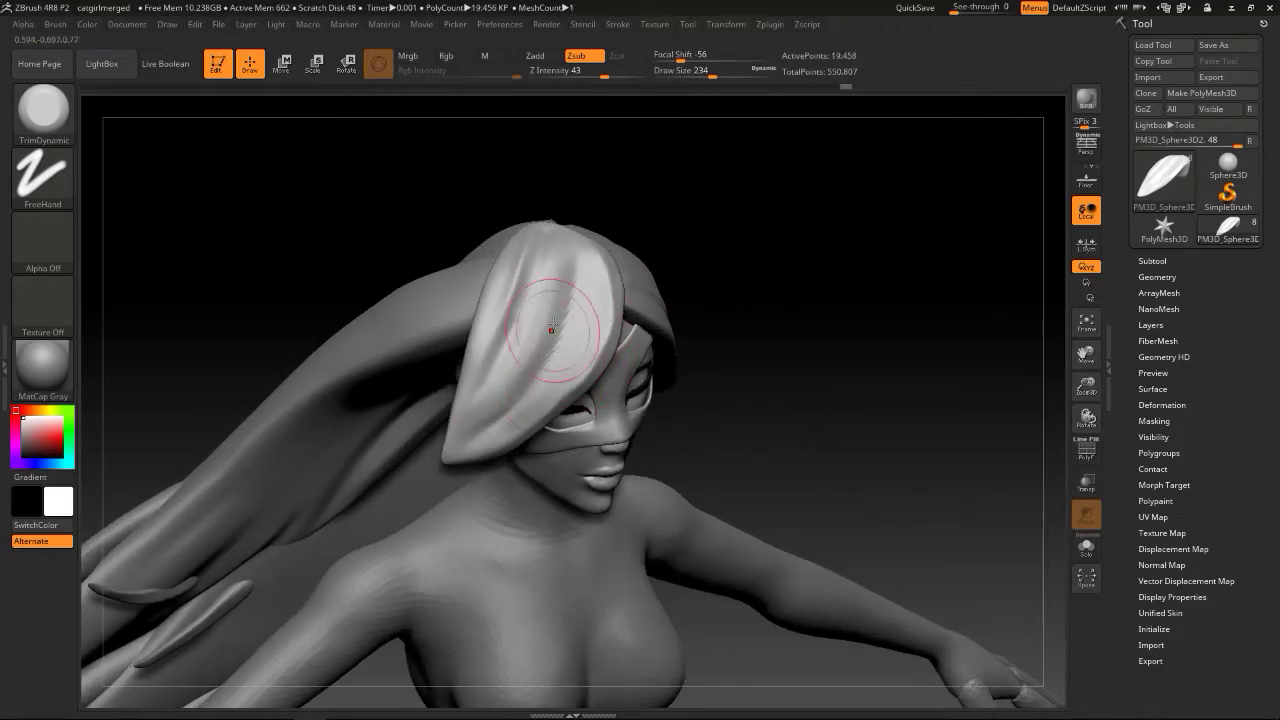
{"action": "left_click_drag", "start_coordinate": [694, 251], "coordinate": [591, 280]}
{"action": "left_click_drag", "start_coordinate": [790, 195], "coordinate": [568, 245]}
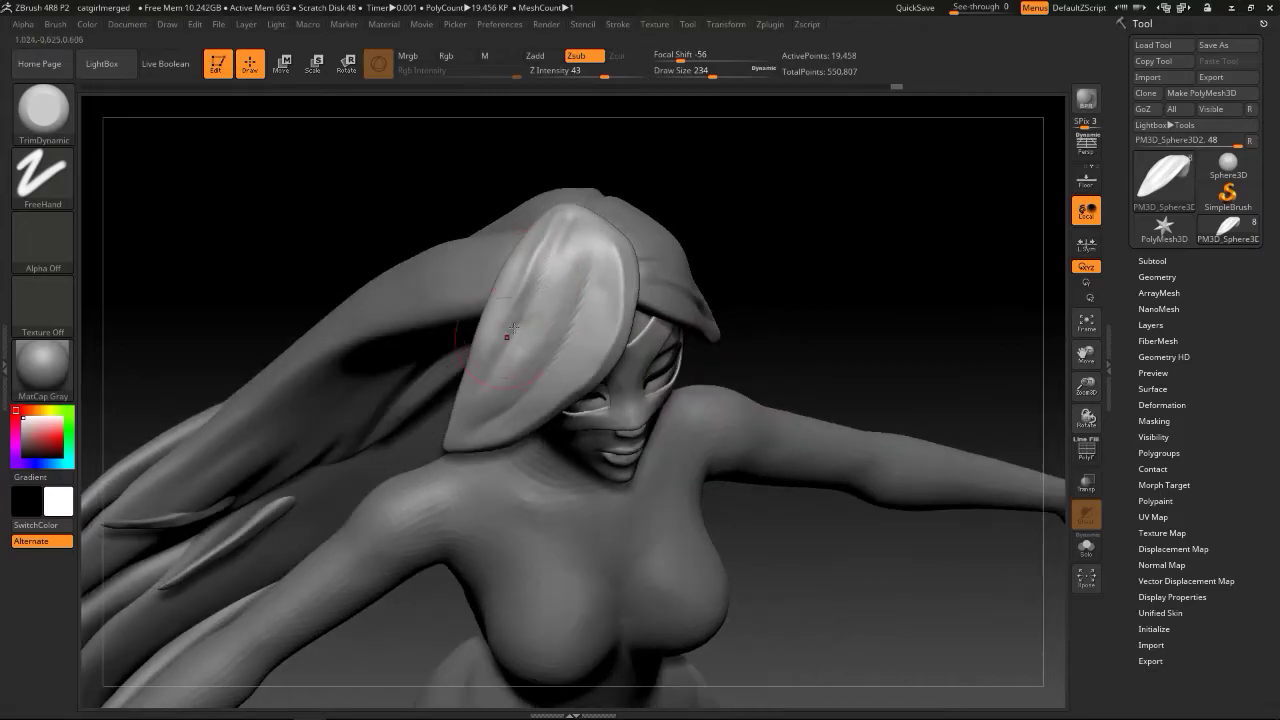
{"action": "mouse_move", "coordinate": [769, 240]}
{"action": "left_mouse_down"}
{"action": "mouse_move", "coordinate": [826, 231]}
{"action": "mouse_move", "coordinate": [831, 263]}
{"action": "mouse_move", "coordinate": [680, 264]}
{"action": "mouse_move", "coordinate": [740, 280]}
{"action": "mouse_move", "coordinate": [763, 269]}
{"action": "mouse_move", "coordinate": [713, 314]}
{"action": "mouse_move", "coordinate": [729, 311]}
{"action": "left_mouse_up"}
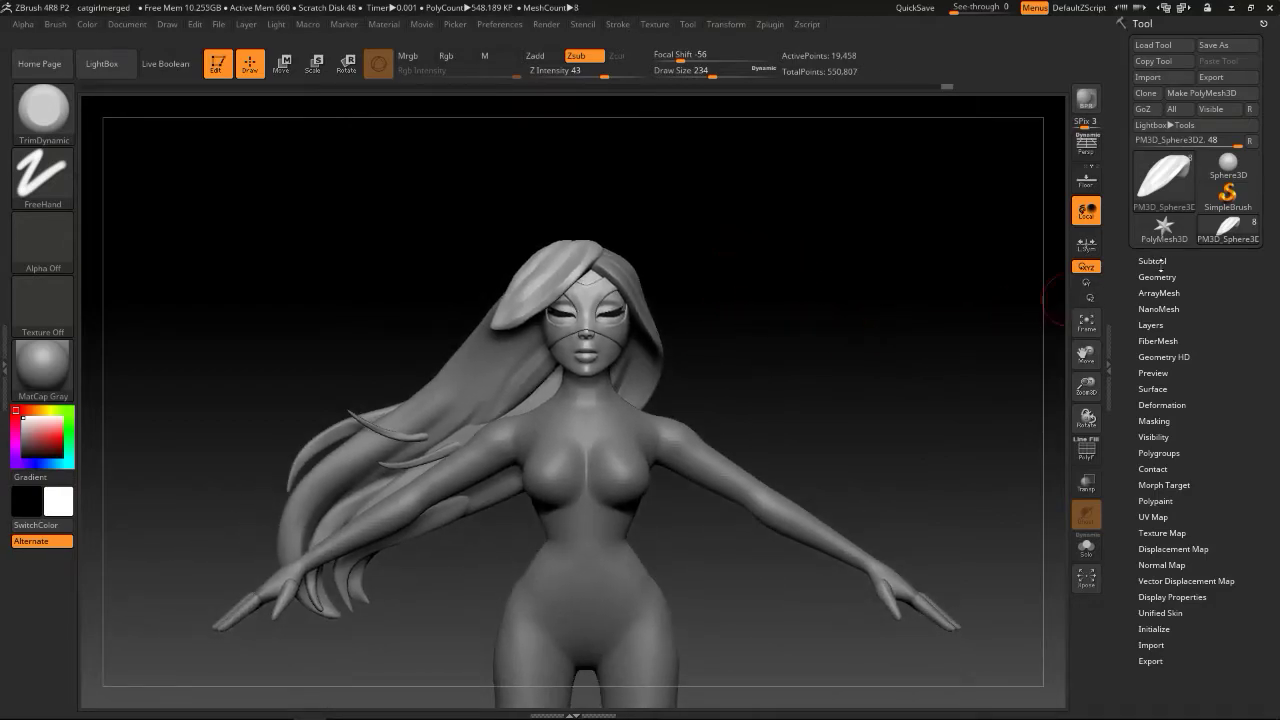
Select the PM3D_Sphere3D1_1 subtool holding the loose hair strands and delete its higher subdivision levels
{"action": "left_click", "coordinate": [1152, 261]}
{"action": "left_click", "coordinate": [1162, 320]}
{"action": "mouse_move", "coordinate": [897, 369]}
{"action": "left_mouse_down"}
{"action": "mouse_move", "coordinate": [834, 386]}
{"action": "mouse_move", "coordinate": [900, 374]}
{"action": "left_mouse_up"}
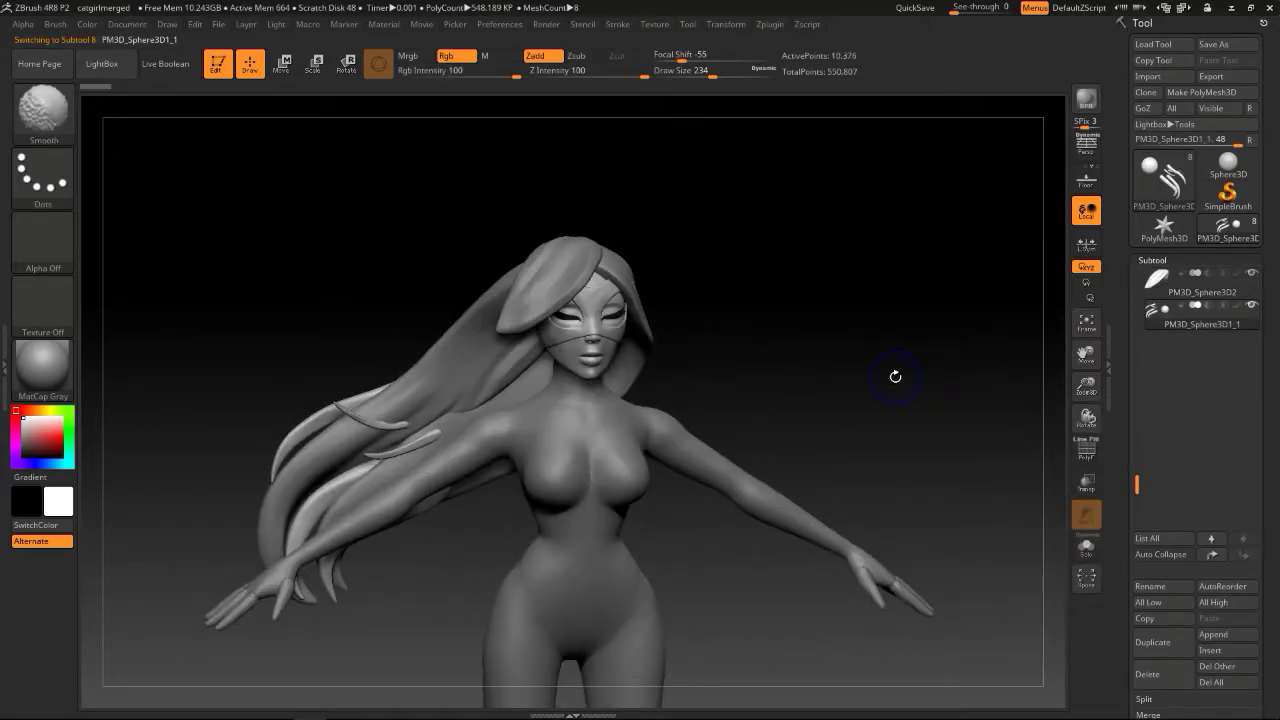
{"action": "key", "text": "alt"}
{"action": "key", "text": "shift"}
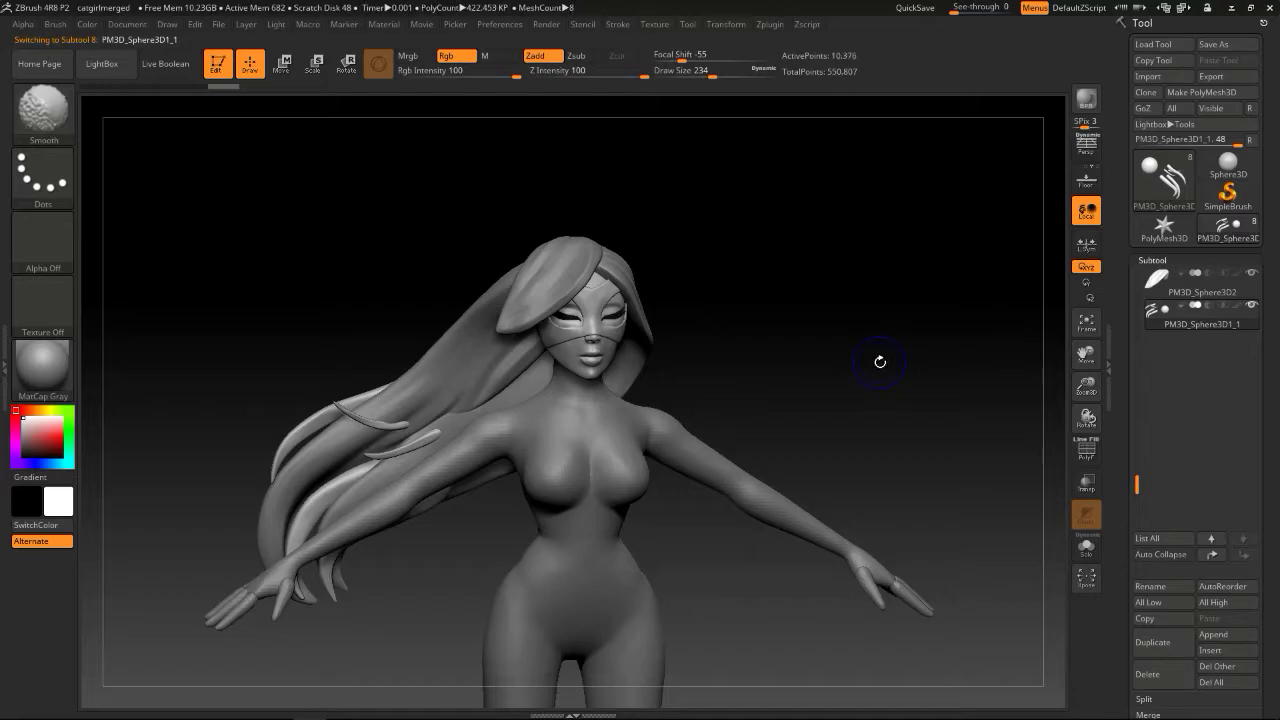
{"action": "key", "text": "alt"}
{"action": "left_click_drag", "start_coordinate": [860, 346], "coordinate": [858, 354]}
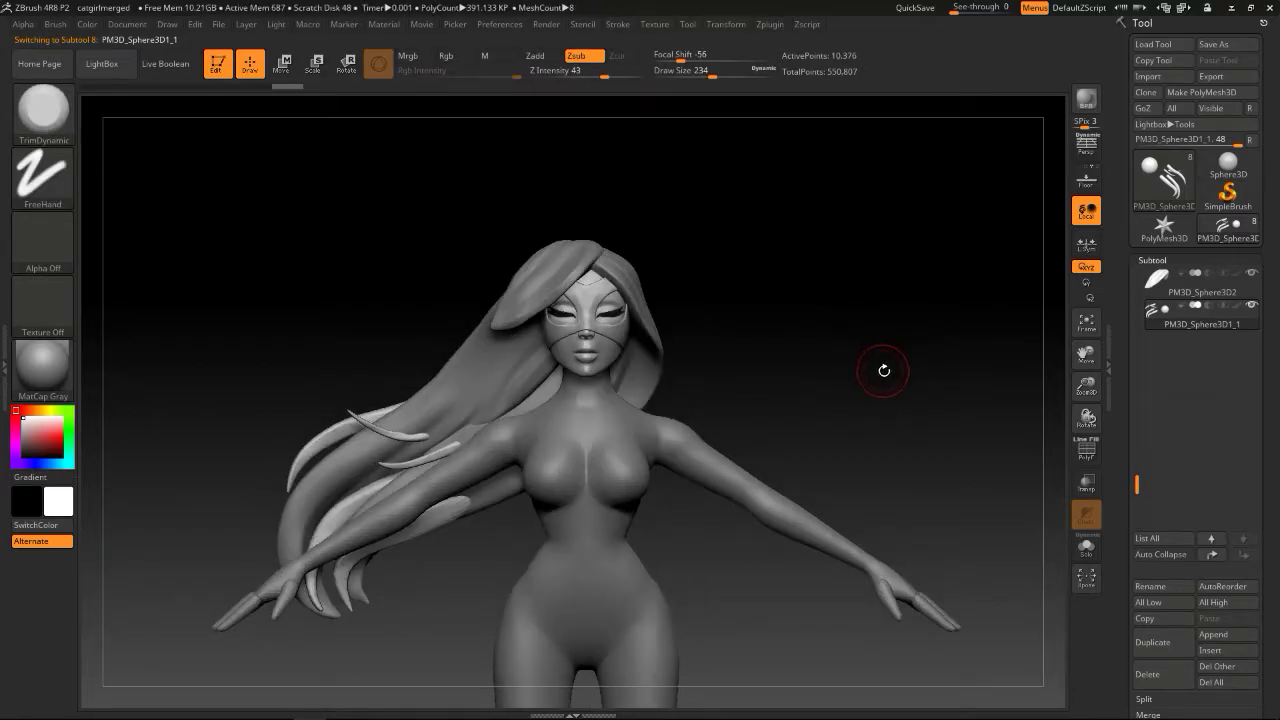
{"action": "left_click_drag", "start_coordinate": [1135, 545], "coordinate": [1137, 432]}
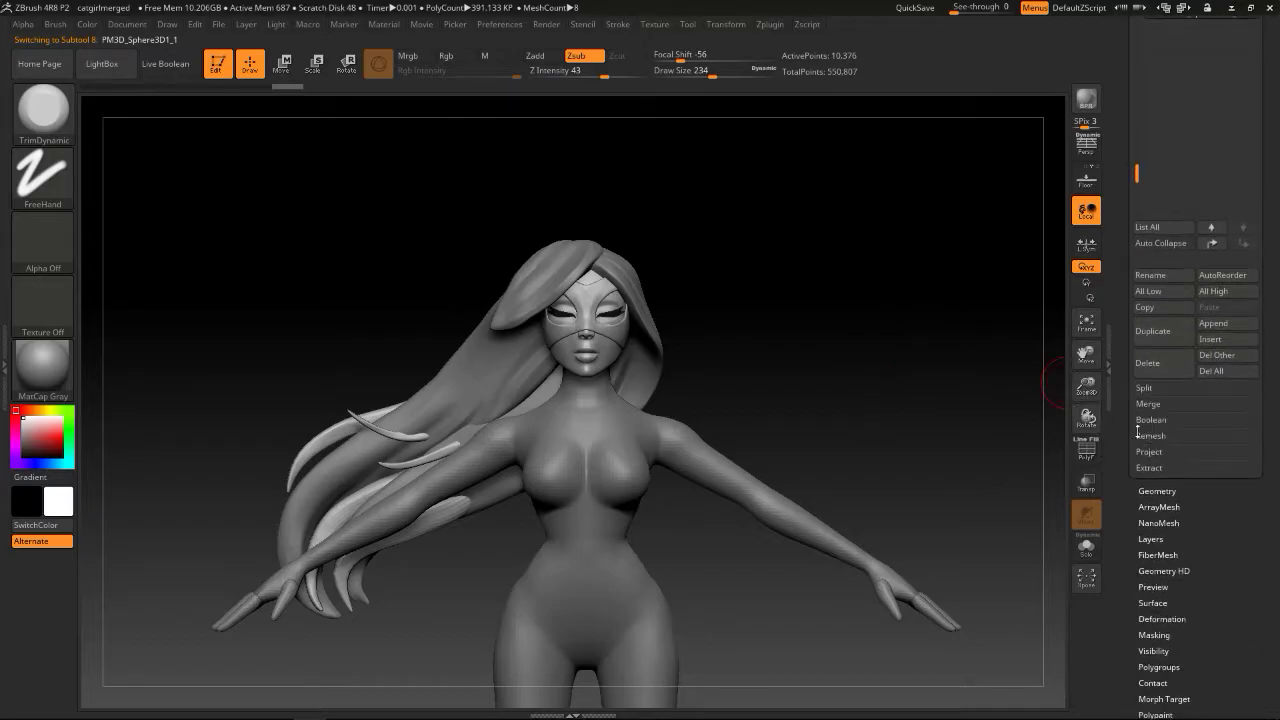
{"action": "left_click", "coordinate": [1168, 494]}
{"action": "left_click_drag", "start_coordinate": [1123, 131], "coordinate": [1125, 250]}
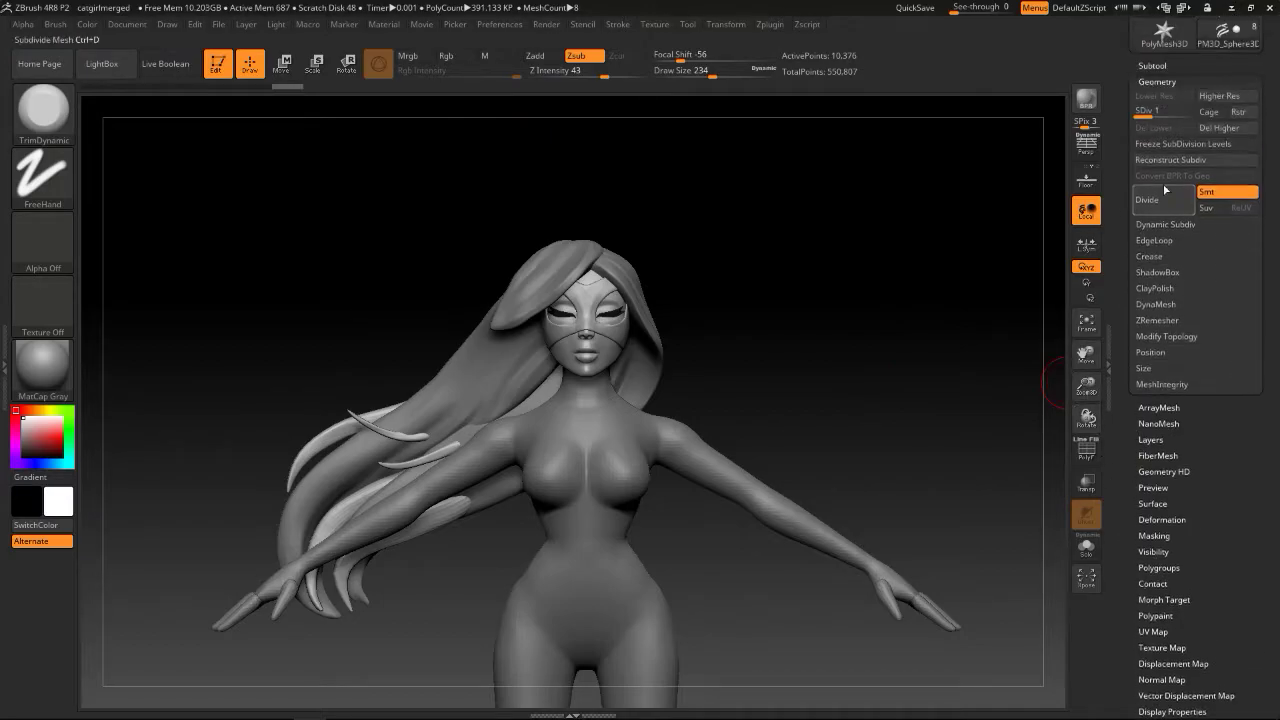
{"action": "left_click", "coordinate": [1220, 129]}
Choose the CurveTube brush for creating new hair strands
{"action": "left_click_drag", "start_coordinate": [757, 246], "coordinate": [760, 241], "text": "alt"}
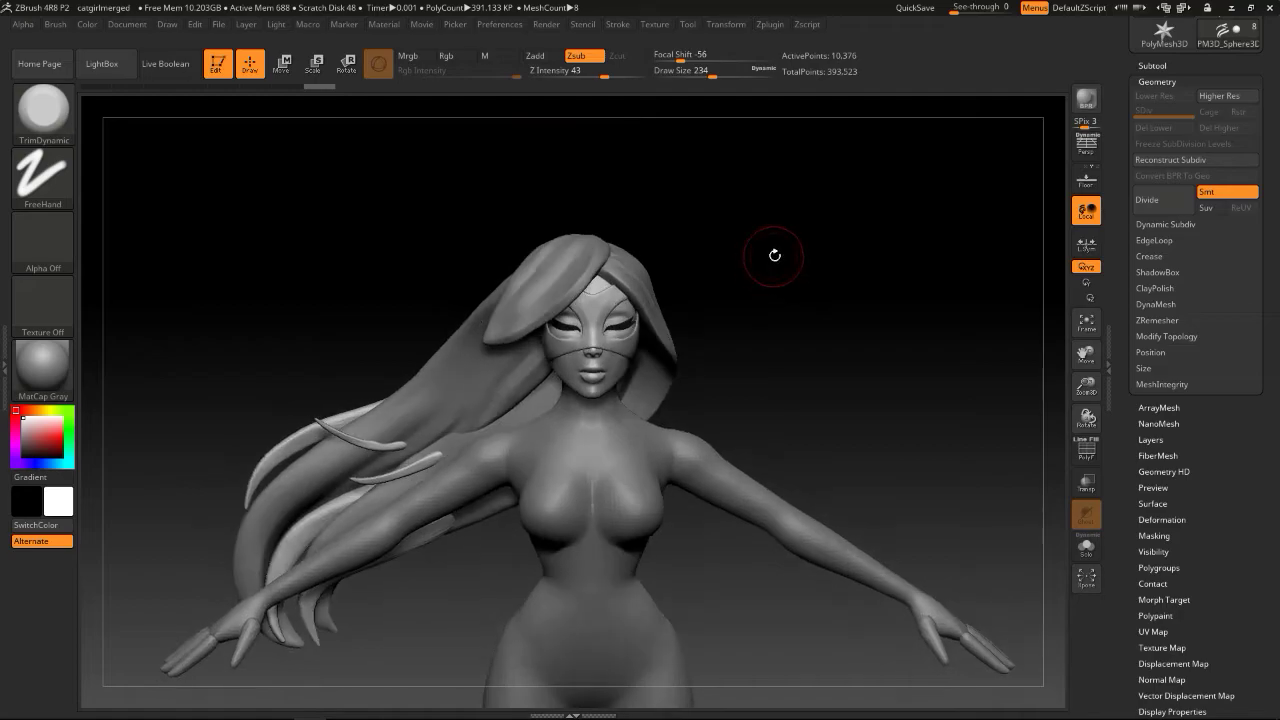
{"action": "key", "text": "b"}
{"action": "key", "text": "b"}
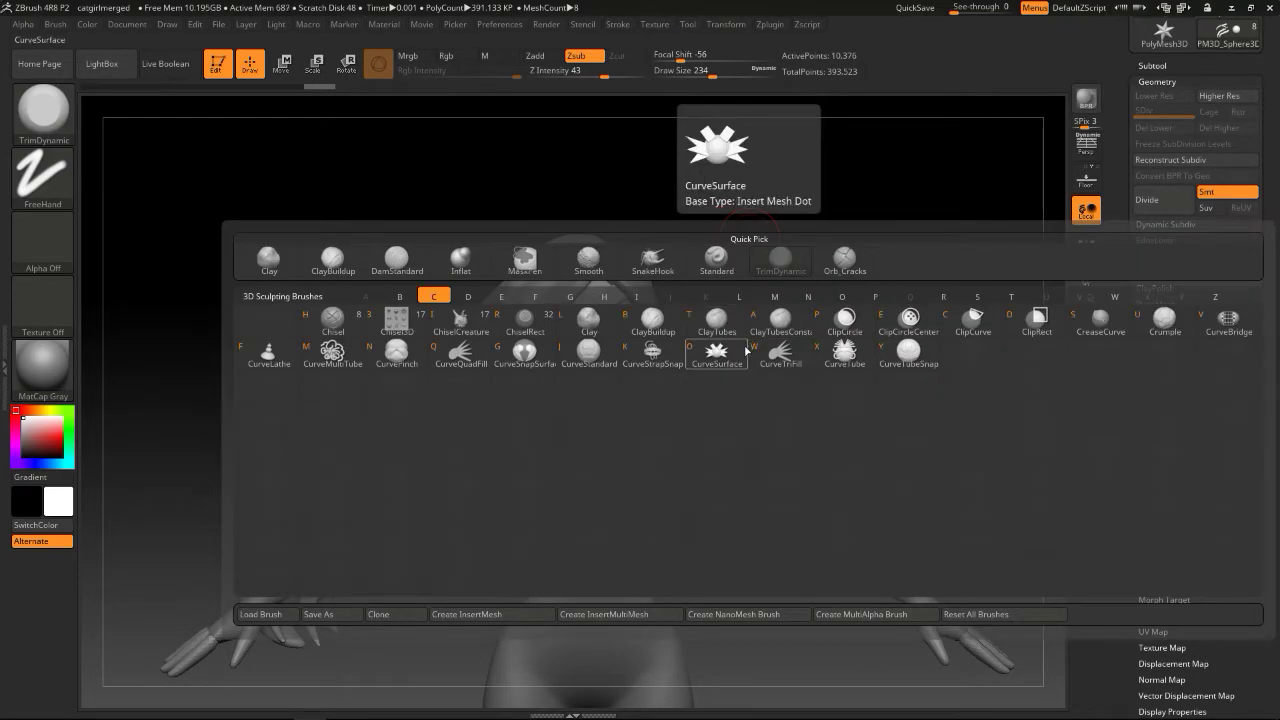
{"action": "left_click", "coordinate": [845, 352]}
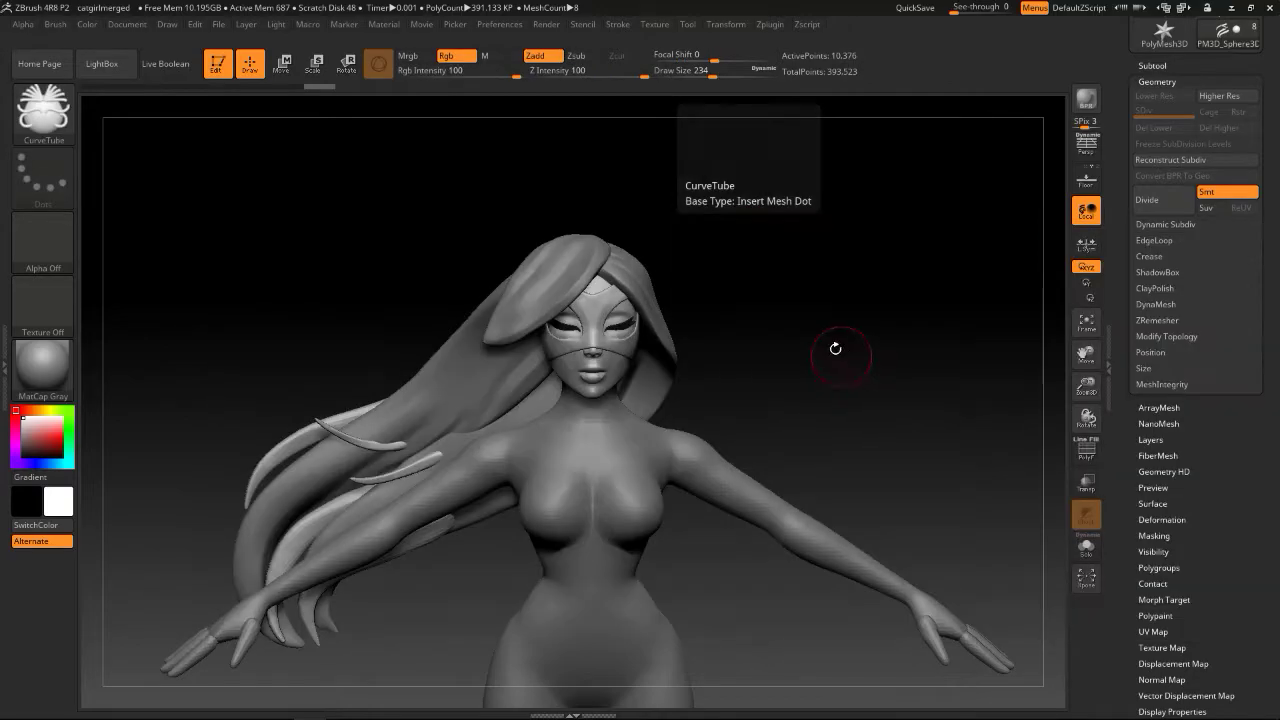
Enable Size in the Curve Modifiers and reshape the Curve Falloff by raising its start, lowering its end and adding a middle point
{"action": "left_click", "coordinate": [622, 24]}
{"action": "left_click", "coordinate": [662, 275]}
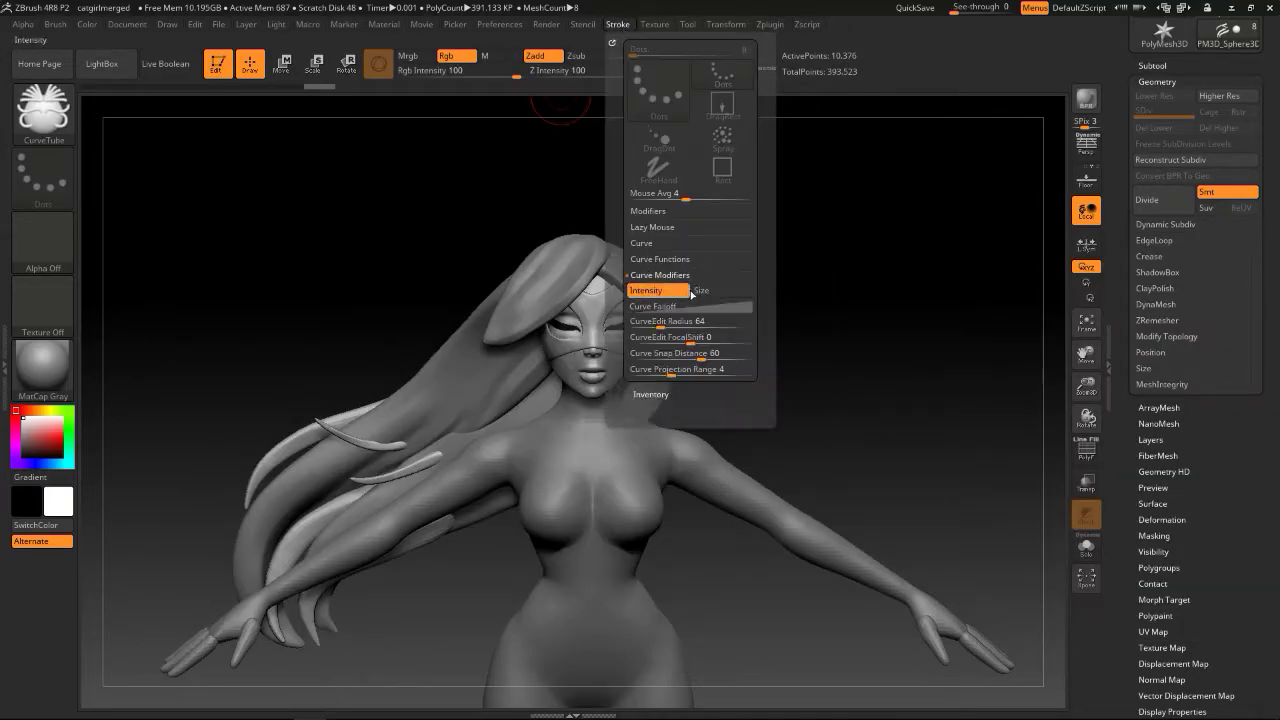
{"action": "left_click", "coordinate": [701, 290]}
{"action": "left_click", "coordinate": [652, 306]}
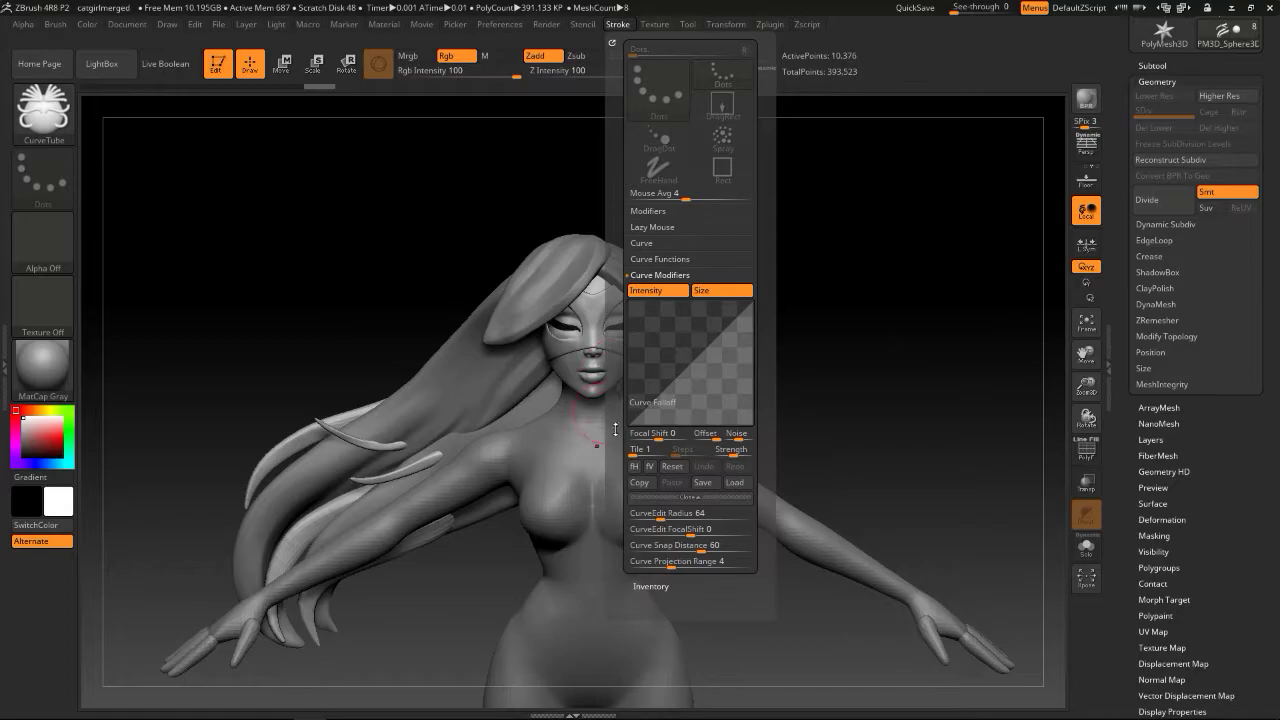
{"action": "left_click_drag", "start_coordinate": [629, 424], "coordinate": [629, 342]}
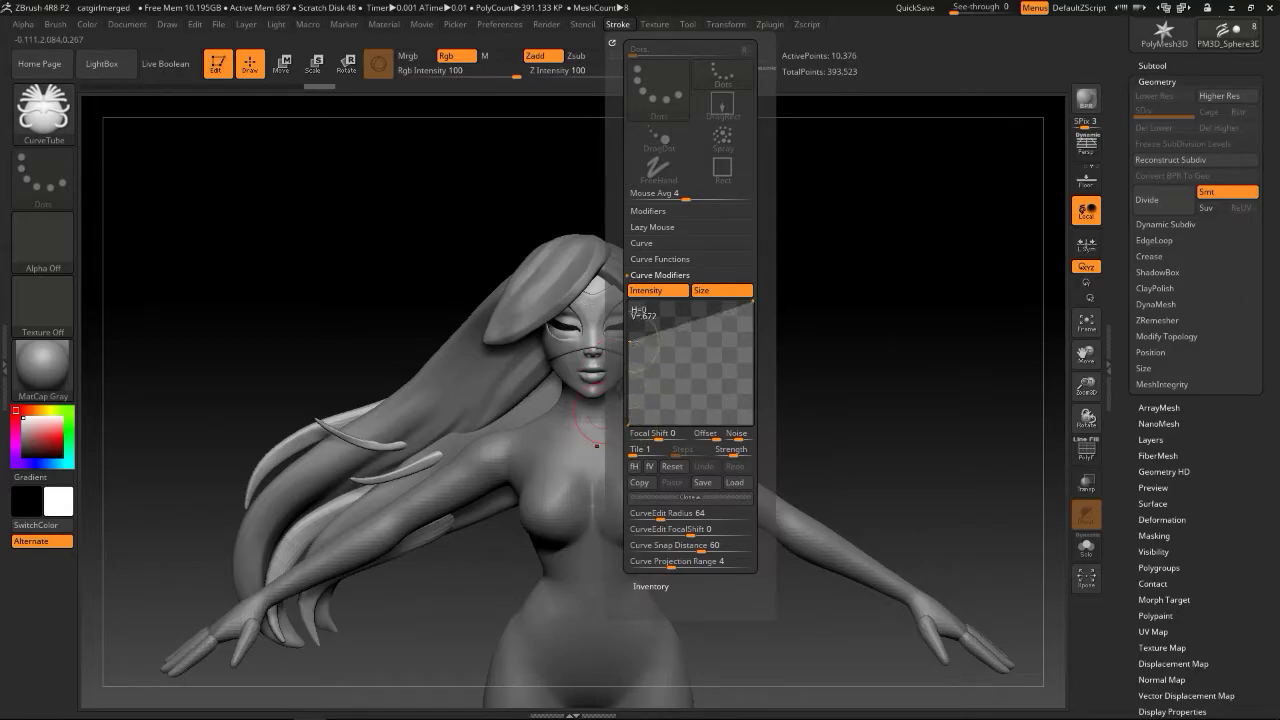
{"action": "left_click_drag", "start_coordinate": [752, 301], "coordinate": [752, 411]}
{"action": "left_click", "coordinate": [701, 369]}
{"action": "left_click_drag", "start_coordinate": [700, 369], "coordinate": [711, 361]}
{"action": "left_click_drag", "start_coordinate": [849, 306], "coordinate": [800, 298]}
{"action": "mouse_move", "coordinate": [600, 243]}
{"action": "left_mouse_down"}
{"action": "mouse_move", "coordinate": [749, 263]}
{"action": "mouse_move", "coordinate": [727, 284]}
{"action": "left_mouse_up"}
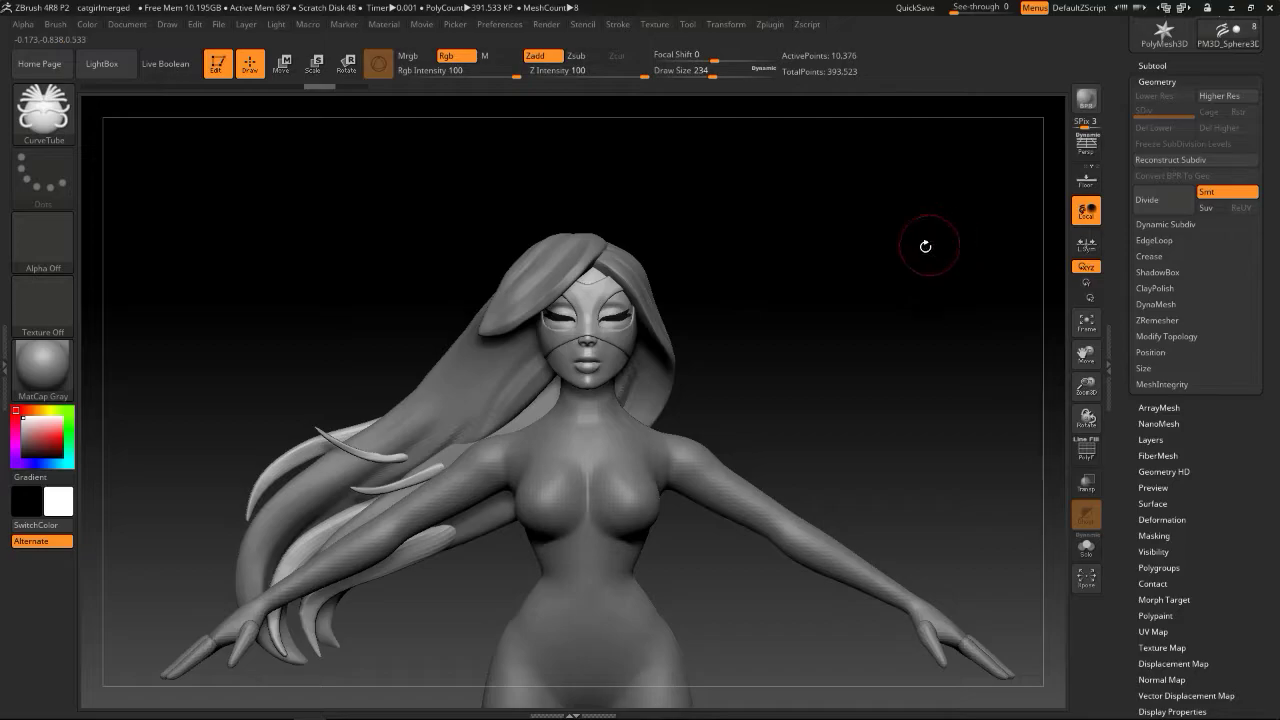
{"action": "left_click_drag", "start_coordinate": [1125, 108], "coordinate": [1124, 263]}
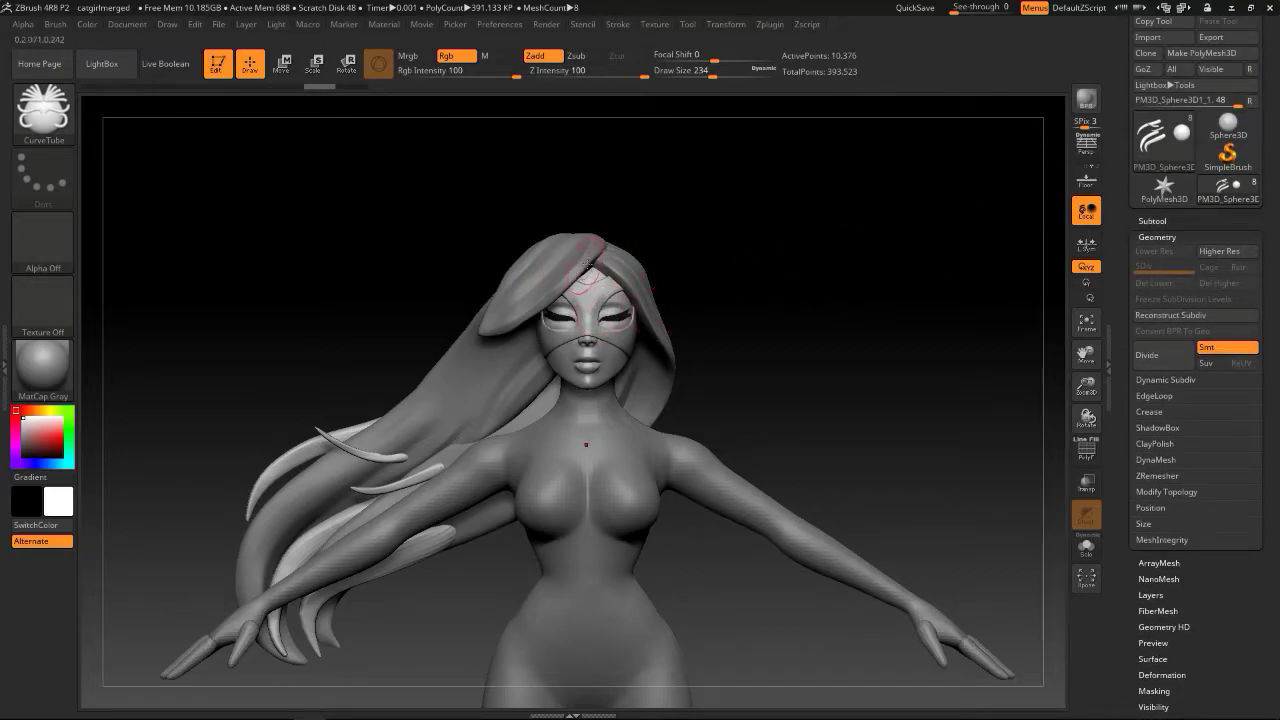
{"action": "left_click_drag", "start_coordinate": [640, 242], "coordinate": [746, 251]}
{"action": "key", "text": "ctrl+z"}
Draw a tapered CurveTube strand along the front edge of the bangs, from the hair parting down over the forehead
{"action": "right_click_drag", "start_coordinate": [634, 266], "coordinate": [549, 352]}
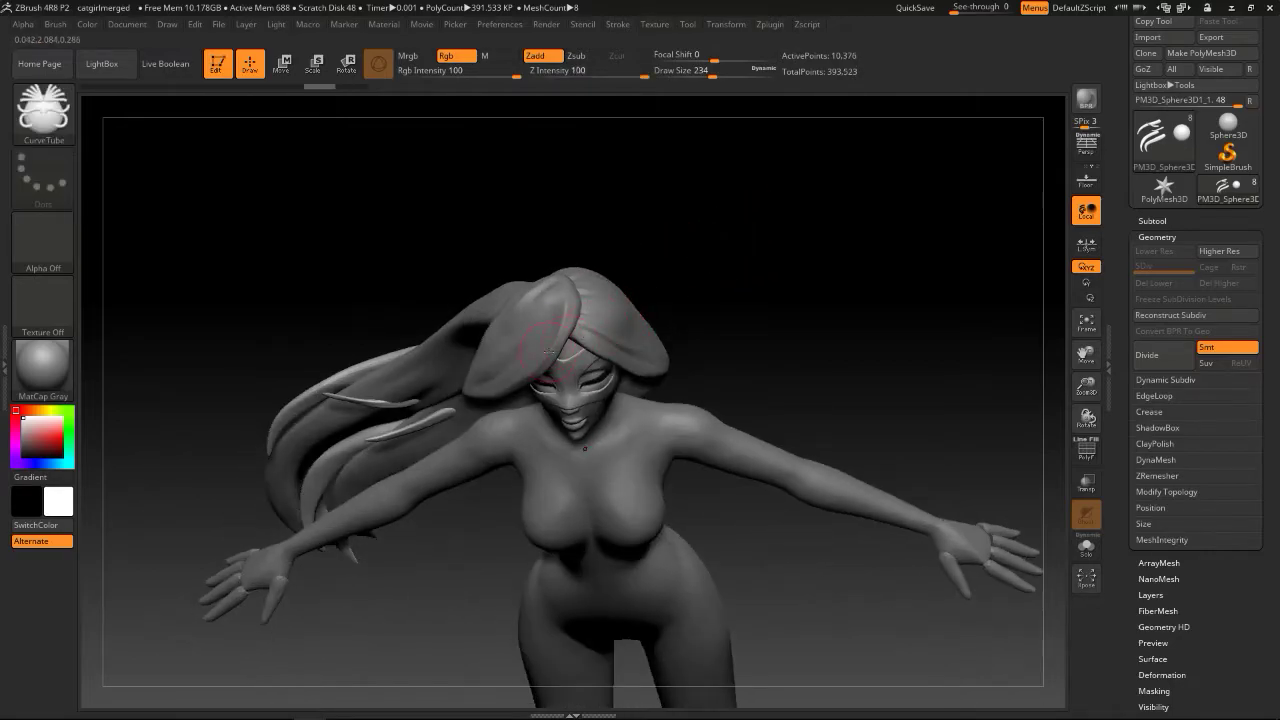
{"action": "left_click_drag", "start_coordinate": [623, 280], "coordinate": [582, 305]}
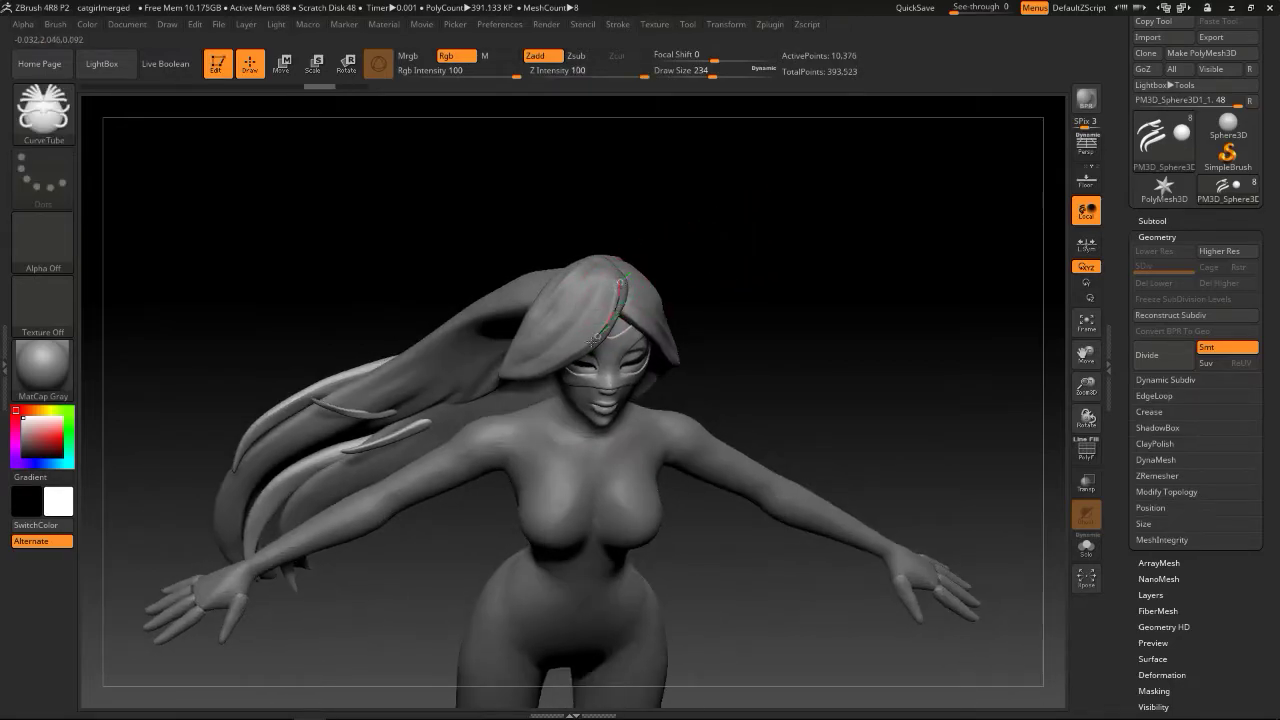
{"action": "left_click_drag", "start_coordinate": [533, 375], "coordinate": [492, 386]}
{"action": "mouse_move", "coordinate": [731, 284]}
{"action": "left_mouse_down"}
{"action": "mouse_move", "coordinate": [734, 229]}
{"action": "mouse_move", "coordinate": [745, 281]}
{"action": "mouse_move", "coordinate": [714, 289]}
{"action": "mouse_move", "coordinate": [744, 292]}
{"action": "mouse_move", "coordinate": [692, 304]}
{"action": "left_mouse_up"}
Bend the new strand along the bangs' front edge with the SnakeHook brush and pull its tip outward past the bangs
{"action": "key", "text": "s"}
{"action": "key", "text": "b"}
{"action": "key", "text": "s"}
{"action": "key", "text": "h"}
{"action": "key", "text": "s"}
{"action": "left_click_drag", "start_coordinate": [719, 302], "coordinate": [729, 303]}
{"action": "key", "text": "s"}
{"action": "left_click_drag", "start_coordinate": [557, 285], "coordinate": [567, 285]}
{"action": "left_click_drag", "start_coordinate": [706, 247], "coordinate": [676, 256]}
{"action": "left_click_drag", "start_coordinate": [545, 284], "coordinate": [551, 286]}
{"action": "mouse_move", "coordinate": [702, 248]}
{"action": "left_mouse_down"}
{"action": "mouse_move", "coordinate": [753, 257]}
{"action": "mouse_move", "coordinate": [700, 264]}
{"action": "left_mouse_up"}
{"action": "left_click_drag", "start_coordinate": [453, 330], "coordinate": [440, 347]}
Fit the front strand's root against the top of the head with SnakeHook at draw size 393
{"action": "mouse_move", "coordinate": [744, 254]}
{"action": "left_mouse_down"}
{"action": "mouse_move", "coordinate": [752, 263]}
{"action": "mouse_move", "coordinate": [731, 238]}
{"action": "left_mouse_up"}
{"action": "key", "text": "s"}
{"action": "left_click_drag", "start_coordinate": [547, 268], "coordinate": [526, 267]}
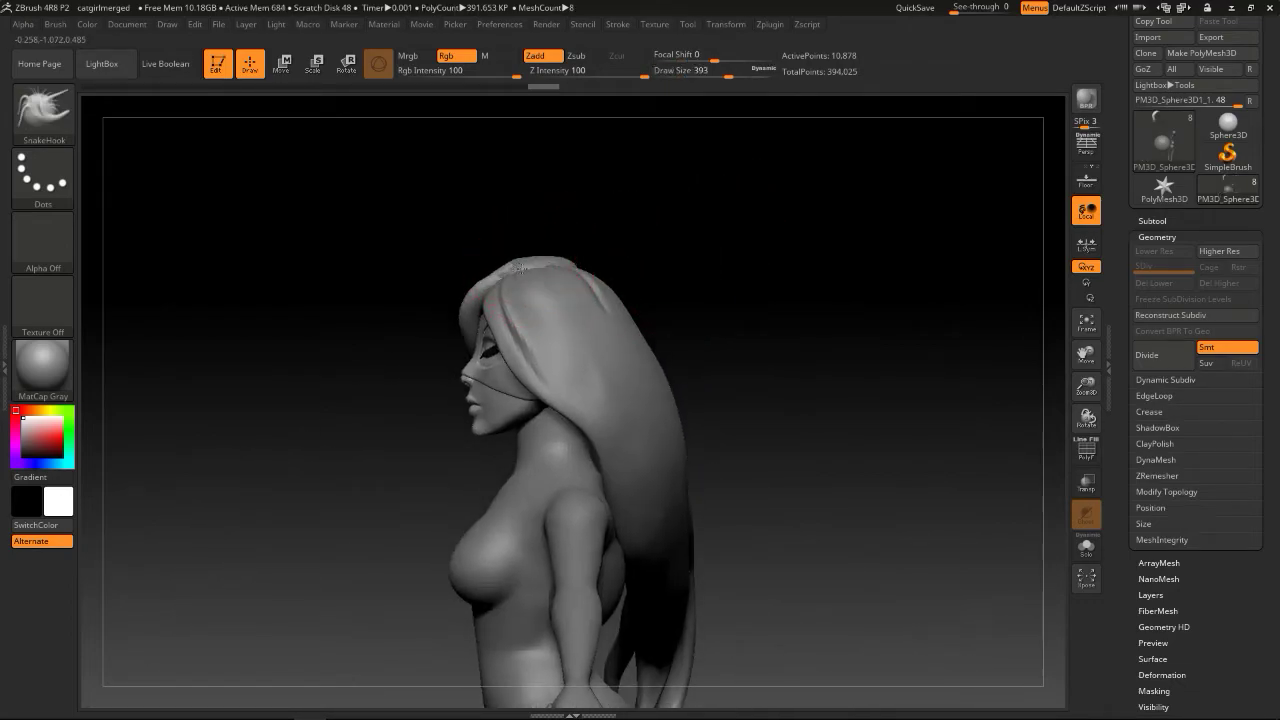
{"action": "mouse_move", "coordinate": [586, 229]}
{"action": "left_mouse_down"}
{"action": "mouse_move", "coordinate": [737, 229]}
{"action": "mouse_move", "coordinate": [711, 251]}
{"action": "mouse_move", "coordinate": [706, 238]}
{"action": "left_mouse_up"}
{"action": "mouse_move", "coordinate": [704, 252]}
{"action": "left_mouse_down"}
{"action": "mouse_move", "coordinate": [693, 272]}
{"action": "mouse_move", "coordinate": [722, 274]}
{"action": "left_mouse_up"}
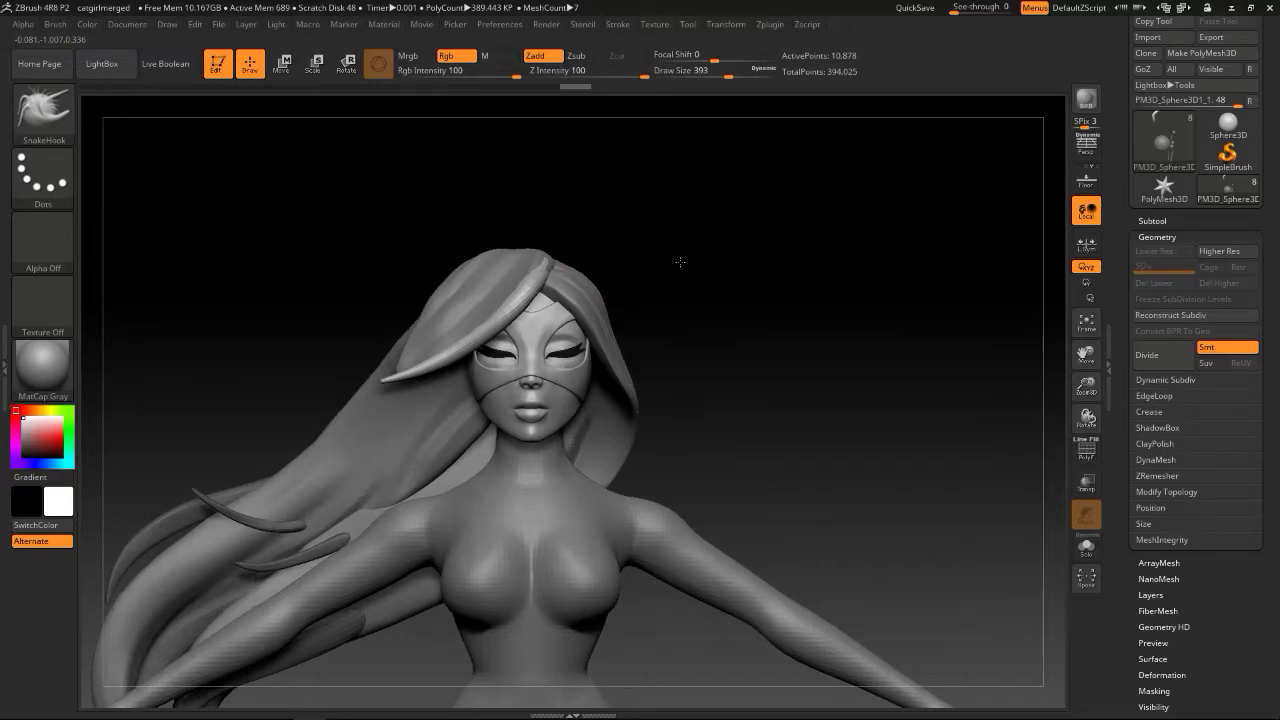
{"action": "mouse_move", "coordinate": [680, 263]}
{"action": "left_mouse_down"}
{"action": "mouse_move", "coordinate": [777, 274]}
{"action": "mouse_move", "coordinate": [706, 280]}
{"action": "mouse_move", "coordinate": [697, 264]}
{"action": "mouse_move", "coordinate": [809, 280]}
{"action": "mouse_move", "coordinate": [701, 277]}
{"action": "left_mouse_up"}
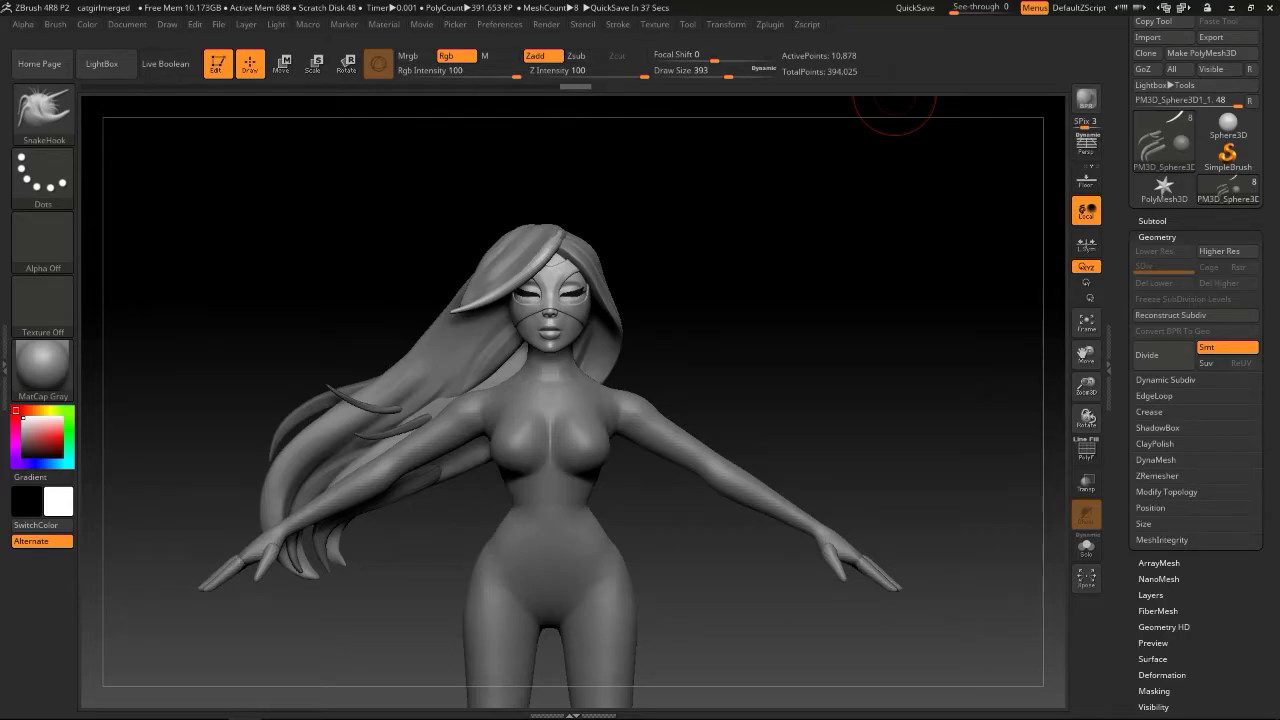
{"action": "key", "text": "super"}
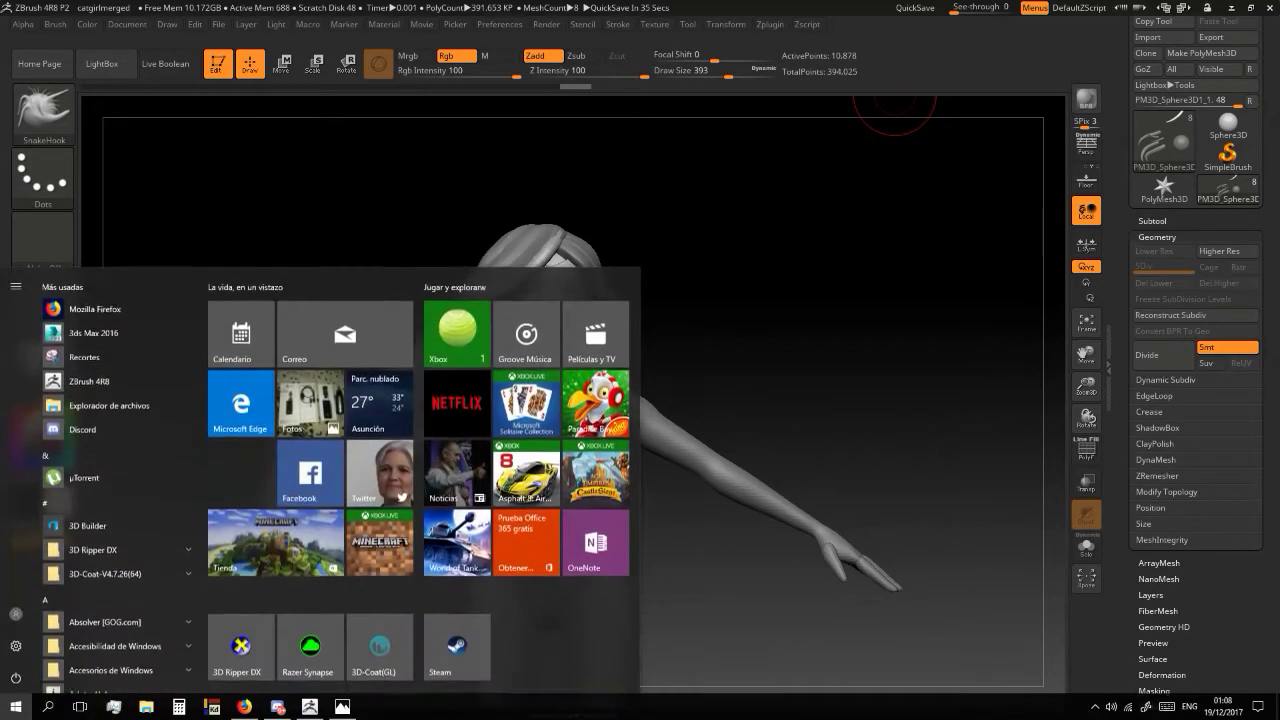
{"action": "key", "text": "super"}
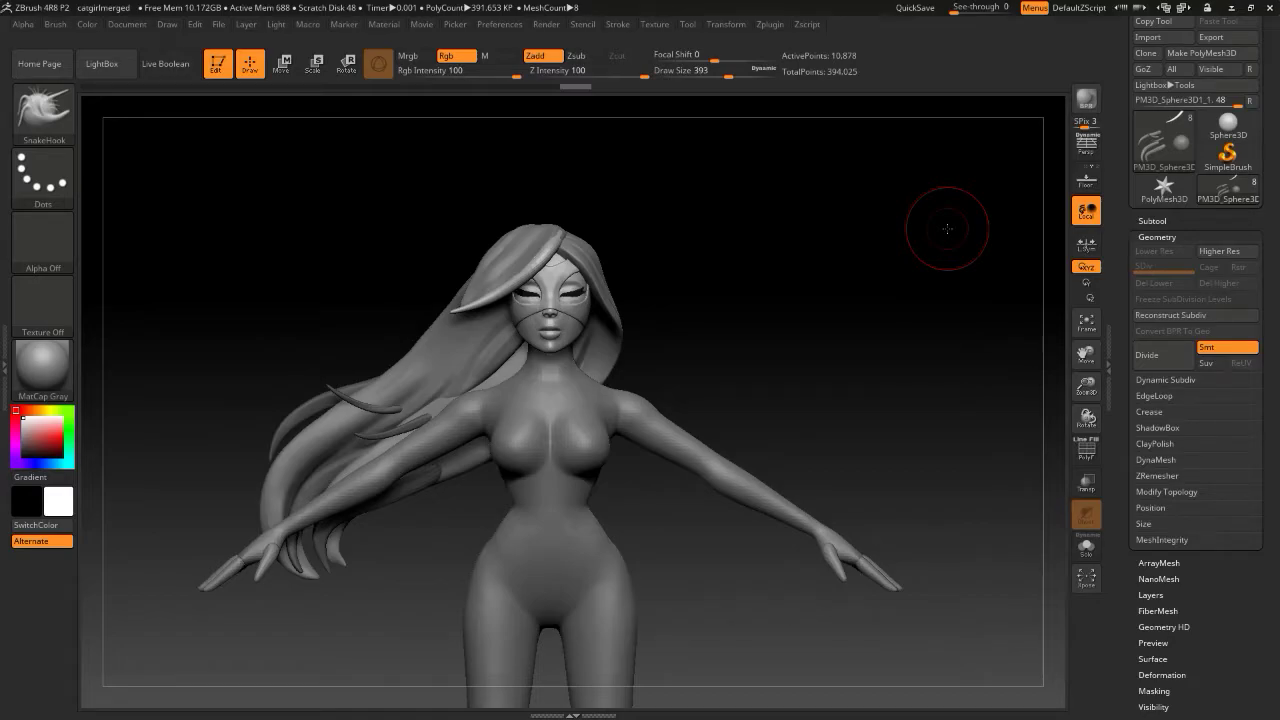
Choose the CurveTube brush and set its draw size to 299
{"action": "left_click_drag", "start_coordinate": [823, 279], "coordinate": [777, 306]}
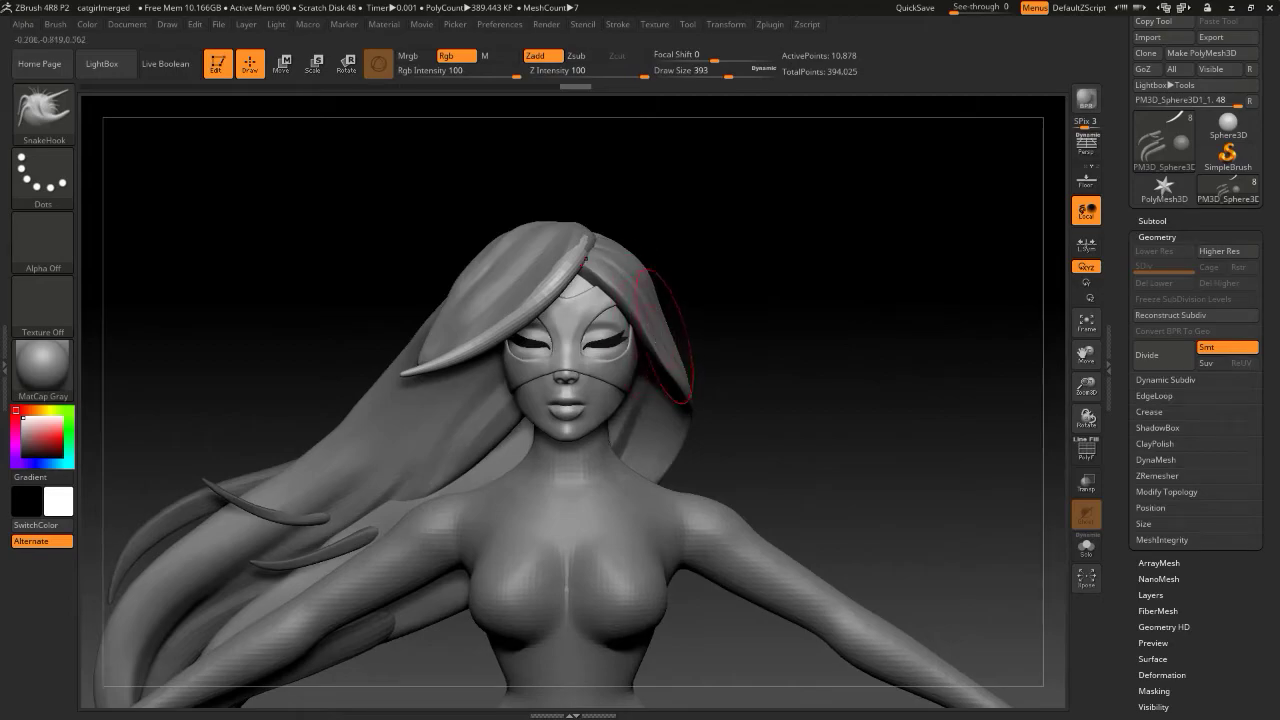
{"action": "key", "text": "b"}
{"action": "key", "text": "c"}
{"action": "key", "text": "t"}
{"action": "key", "text": "s"}
{"action": "left_click_drag", "start_coordinate": [760, 313], "coordinate": [752, 313]}
Draw a second tapered strand over the bangs beside the front strand, from the crown down to the bangs' tip
{"action": "left_click_drag", "start_coordinate": [569, 262], "coordinate": [475, 345]}
{"action": "key", "text": "ctrl+z"}
{"action": "mouse_move", "coordinate": [711, 259]}
{"action": "left_mouse_down"}
{"action": "mouse_move", "coordinate": [700, 267]}
{"action": "mouse_move", "coordinate": [735, 235]}
{"action": "left_mouse_up"}
{"action": "mouse_move", "coordinate": [647, 213]}
{"action": "left_mouse_down"}
{"action": "mouse_move", "coordinate": [689, 207]}
{"action": "mouse_move", "coordinate": [647, 246]}
{"action": "left_mouse_up"}
{"action": "left_click_drag", "start_coordinate": [568, 233], "coordinate": [520, 293]}
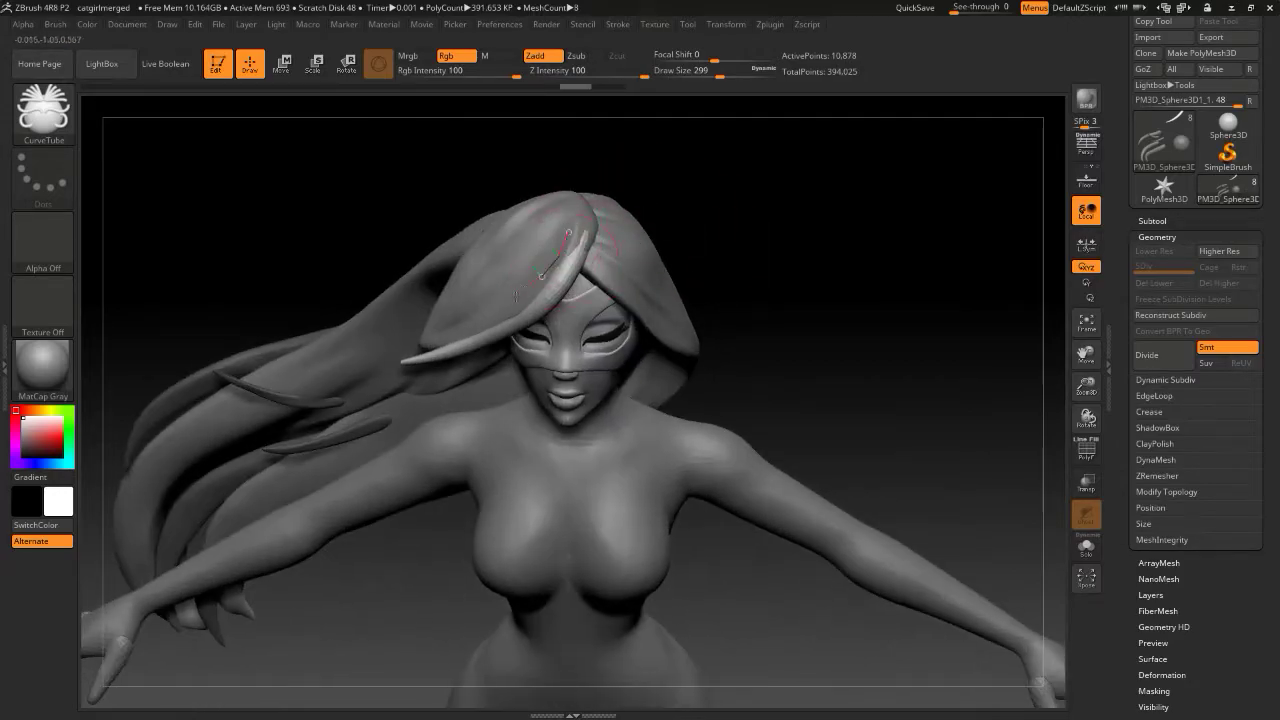
{"action": "mouse_move", "coordinate": [697, 260]}
{"action": "left_mouse_down"}
{"action": "mouse_move", "coordinate": [697, 180]}
{"action": "mouse_move", "coordinate": [755, 210]}
{"action": "mouse_move", "coordinate": [700, 280]}
{"action": "mouse_move", "coordinate": [686, 263]}
{"action": "left_mouse_up"}
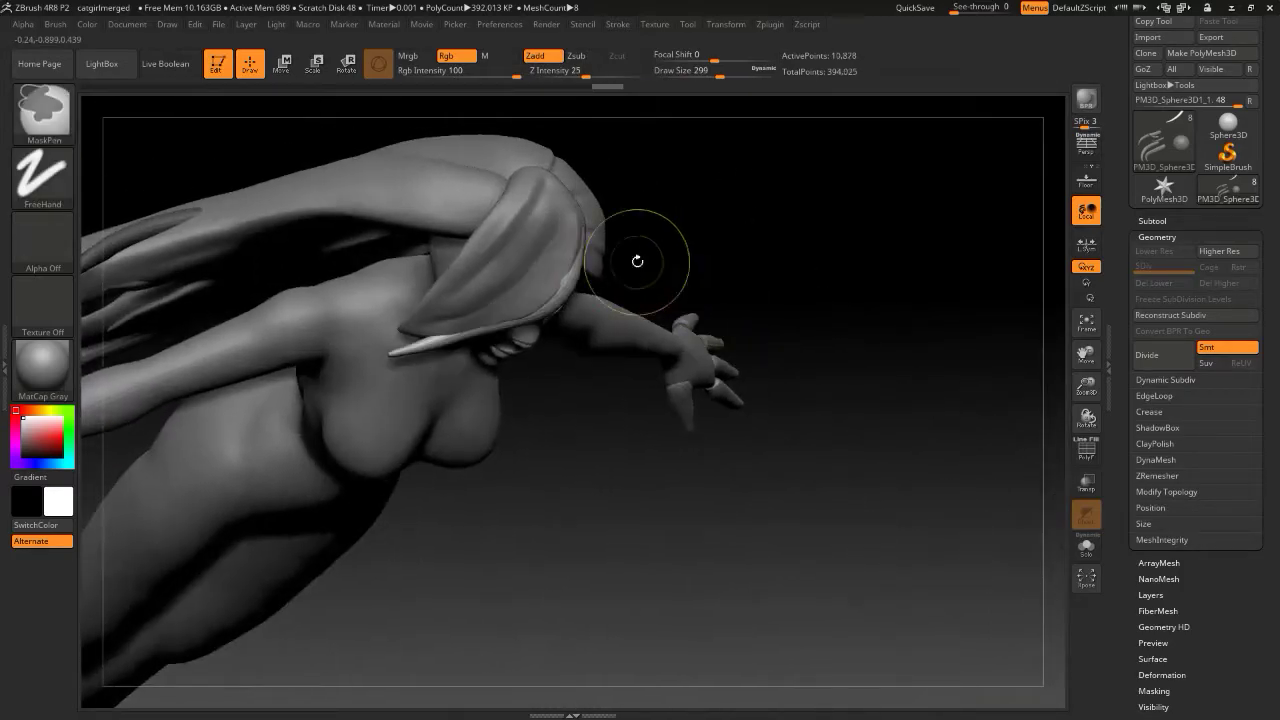
{"action": "left_click_drag", "start_coordinate": [403, 351], "coordinate": [392, 353]}
{"action": "left_click_drag", "start_coordinate": [762, 262], "coordinate": [746, 114]}
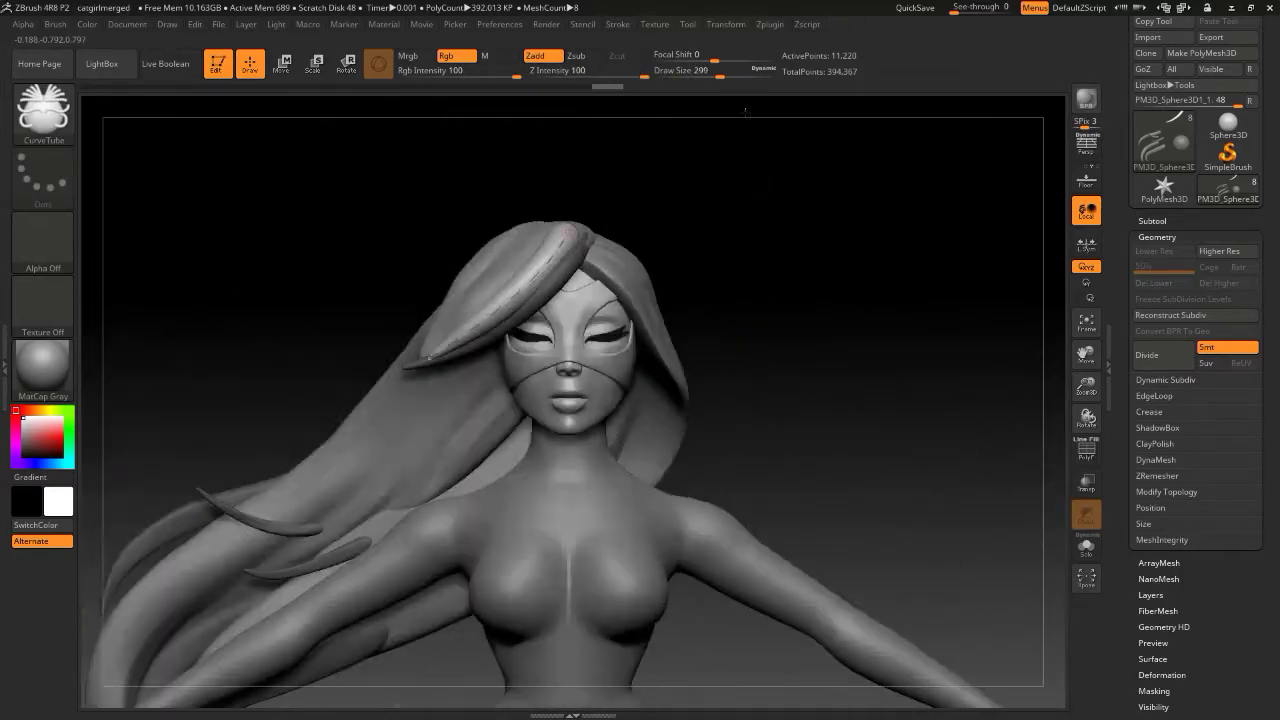
Adjust the second strand's tube thickness by updating its curve at draw size 245
{"action": "left_click_drag", "start_coordinate": [760, 220], "coordinate": [655, 226]}
{"action": "key", "text": "s"}
{"action": "left_click", "coordinate": [530, 280]}
{"action": "key", "text": "s"}
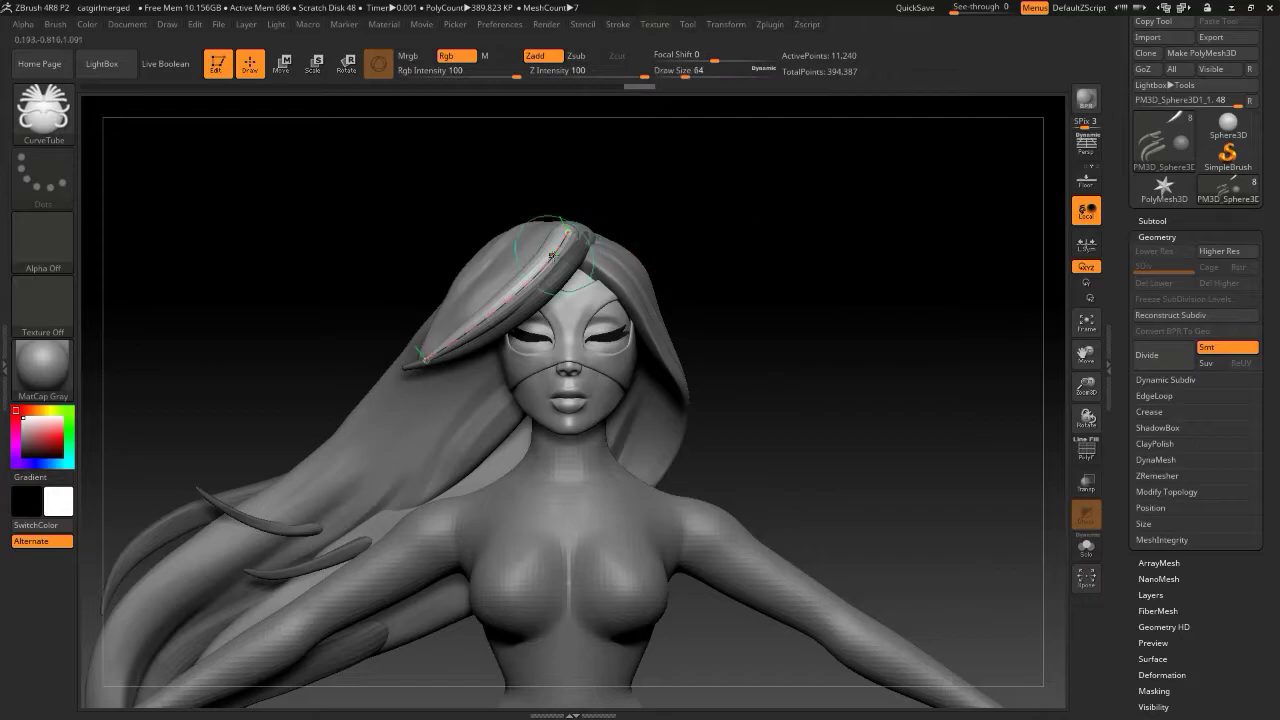
{"action": "left_click", "coordinate": [703, 230]}
{"action": "key", "text": "s"}
{"action": "left_click", "coordinate": [706, 243]}
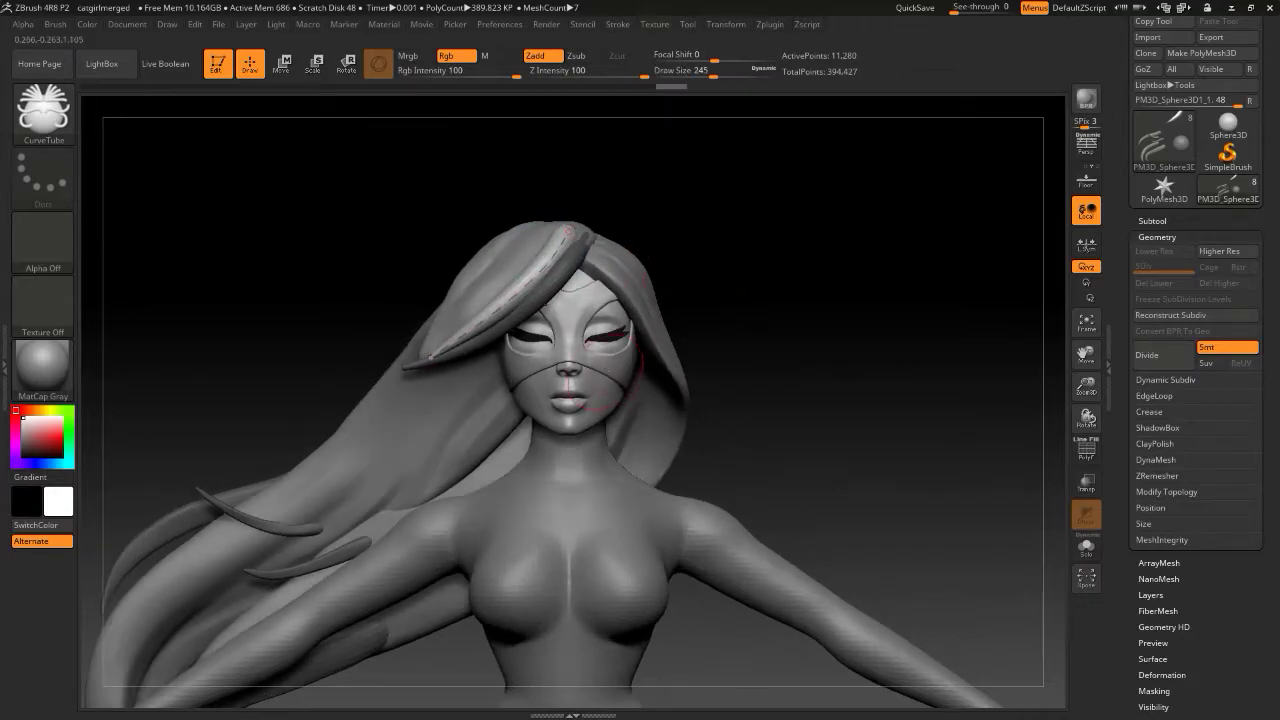
Pull the second strand's tip into line with the bangs using the SnakeHook brush
{"action": "key", "text": "b"}
{"action": "key", "text": "s"}
{"action": "key", "text": "h"}
{"action": "mouse_move", "coordinate": [800, 280]}
{"action": "left_mouse_down"}
{"action": "mouse_move", "coordinate": [743, 286]}
{"action": "mouse_move", "coordinate": [725, 305]}
{"action": "mouse_move", "coordinate": [684, 297]}
{"action": "left_mouse_up"}
{"action": "key", "text": "s"}
{"action": "mouse_move", "coordinate": [684, 297]}
{"action": "left_mouse_down"}
{"action": "mouse_move", "coordinate": [708, 286]}
{"action": "mouse_move", "coordinate": [694, 295]}
{"action": "left_mouse_up"}
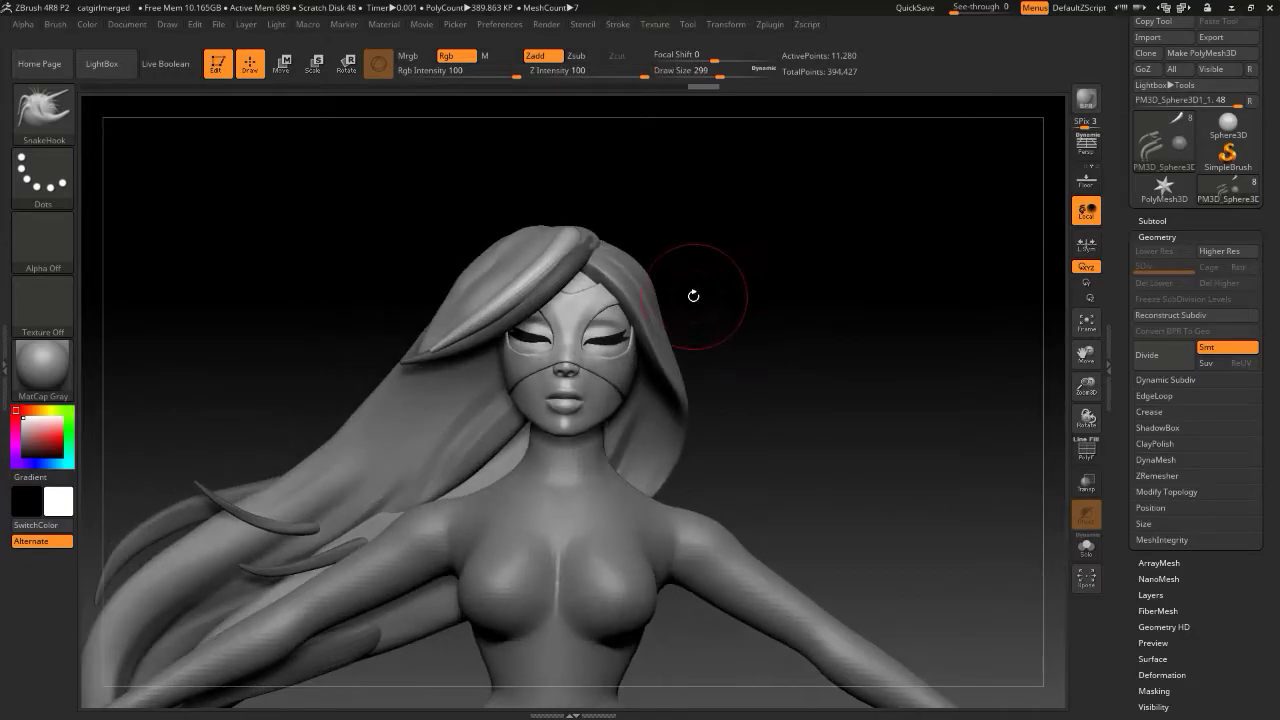
{"action": "mouse_move", "coordinate": [374, 283]}
{"action": "left_mouse_down"}
{"action": "mouse_move", "coordinate": [375, 322]}
{"action": "mouse_move", "coordinate": [415, 306]}
{"action": "left_mouse_up"}
{"action": "key", "text": "s"}
{"action": "left_click_drag", "start_coordinate": [458, 343], "coordinate": [503, 326]}
{"action": "key", "text": "s"}
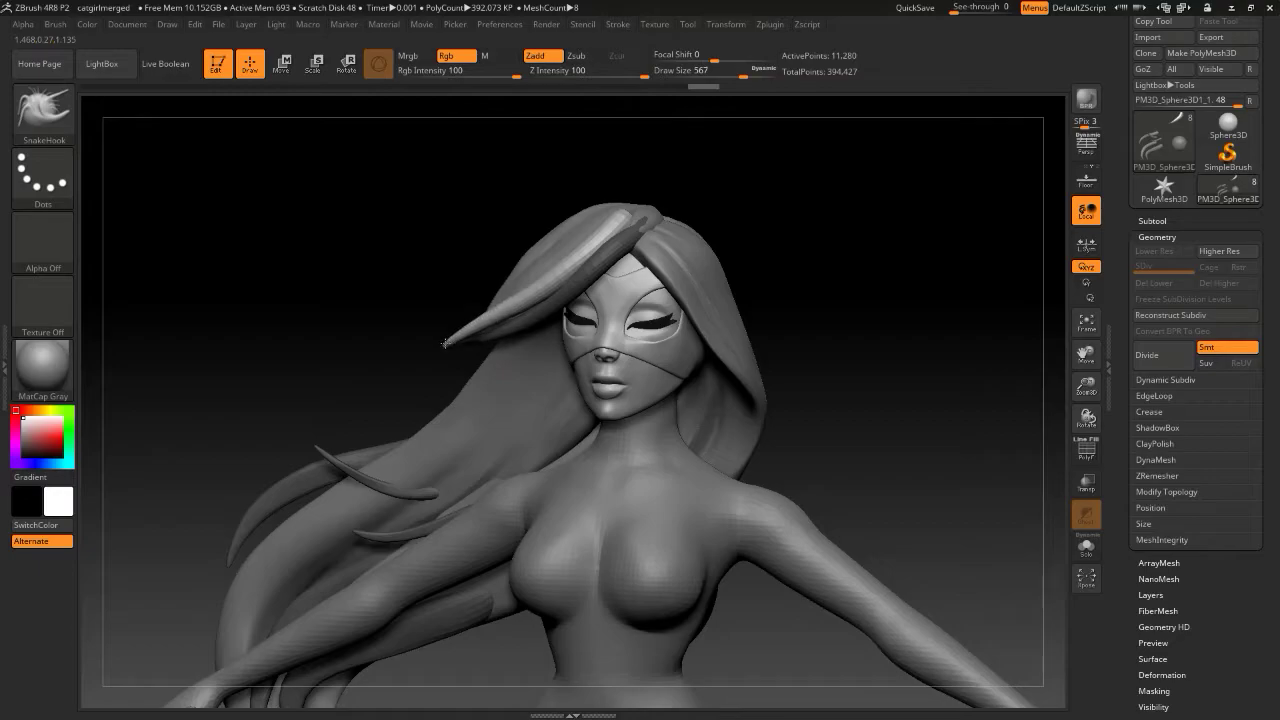
Reposition the front strands over the bangs with SnakeHook at draw size 602
{"action": "mouse_move", "coordinate": [451, 277]}
{"action": "left_mouse_down"}
{"action": "mouse_move", "coordinate": [543, 303]}
{"action": "mouse_move", "coordinate": [555, 320]}
{"action": "left_mouse_up"}
{"action": "key", "text": "s"}
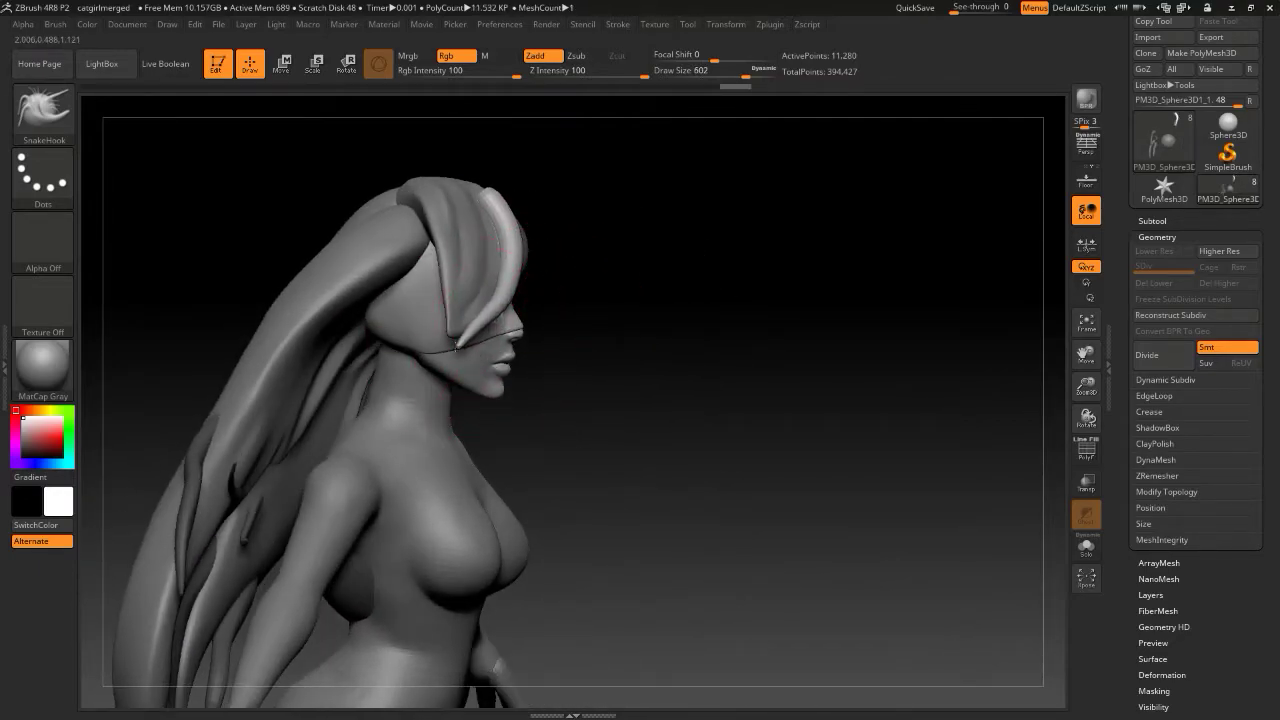
{"action": "mouse_move", "coordinate": [648, 239]}
{"action": "left_mouse_down"}
{"action": "mouse_move", "coordinate": [786, 235]}
{"action": "mouse_move", "coordinate": [746, 240]}
{"action": "mouse_move", "coordinate": [650, 190]}
{"action": "mouse_move", "coordinate": [630, 230]}
{"action": "left_mouse_up"}
{"action": "mouse_move", "coordinate": [746, 170]}
{"action": "left_mouse_down"}
{"action": "mouse_move", "coordinate": [789, 183]}
{"action": "mouse_move", "coordinate": [777, 195]}
{"action": "mouse_move", "coordinate": [829, 189]}
{"action": "mouse_move", "coordinate": [789, 214]}
{"action": "mouse_move", "coordinate": [694, 189]}
{"action": "mouse_move", "coordinate": [650, 195]}
{"action": "left_mouse_up"}
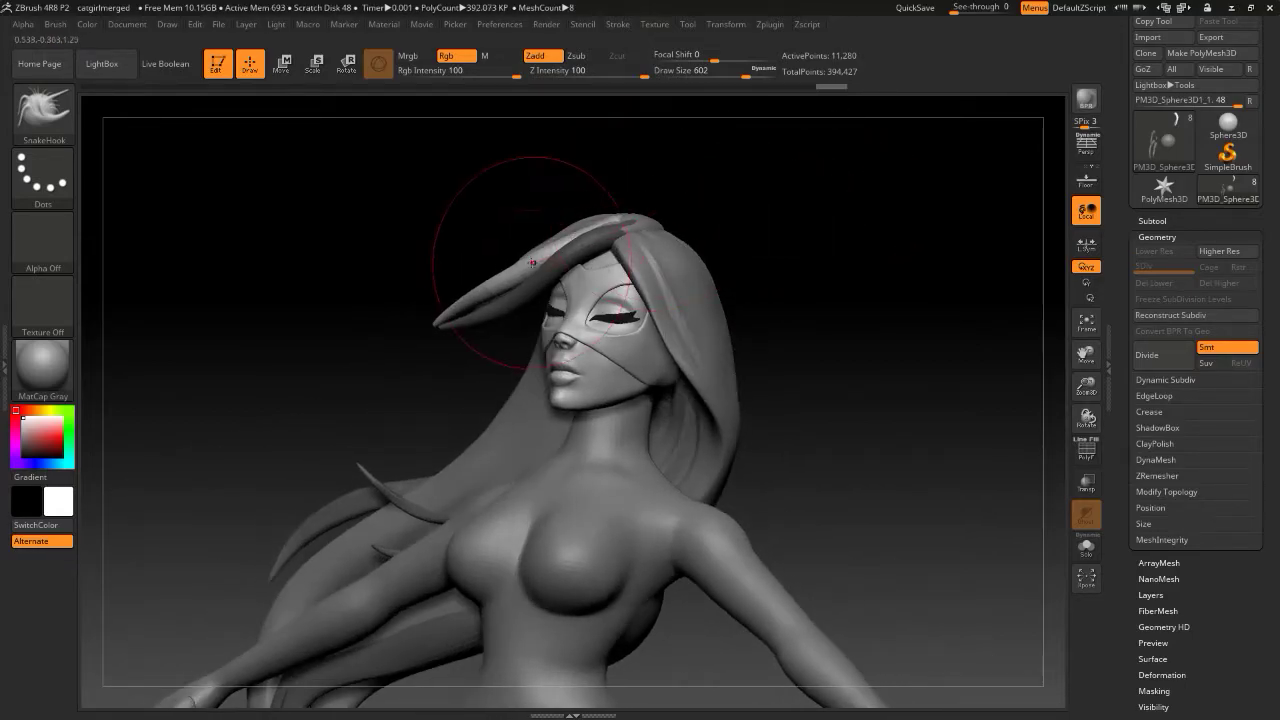
{"action": "mouse_move", "coordinate": [499, 279]}
{"action": "left_mouse_down"}
{"action": "mouse_move", "coordinate": [477, 260]}
{"action": "mouse_move", "coordinate": [552, 296]}
{"action": "left_mouse_up"}
Refine the pointed ends of the two front strands with SnakeHook at draw sizes between 202 and 365
{"action": "key", "text": "s"}
{"action": "mouse_move", "coordinate": [399, 298]}
{"action": "left_mouse_down"}
{"action": "mouse_move", "coordinate": [364, 300]}
{"action": "mouse_move", "coordinate": [378, 295]}
{"action": "left_mouse_up"}
{"action": "key", "text": "ctrl+z"}
{"action": "mouse_move", "coordinate": [694, 200]}
{"action": "left_mouse_down", "text": "alt"}
{"action": "mouse_move", "coordinate": [754, 206]}
{"action": "mouse_move", "coordinate": [732, 210]}
{"action": "left_mouse_up", "text": "alt"}
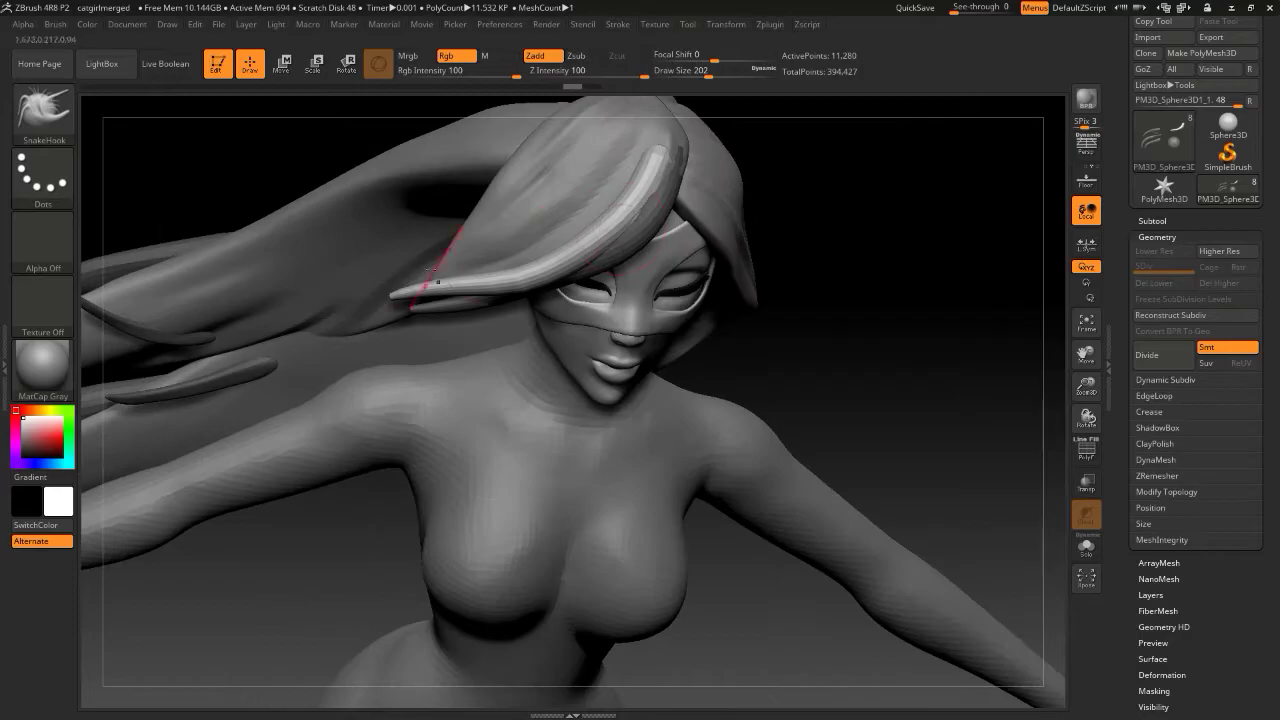
{"action": "key", "text": "s"}
{"action": "left_click_drag", "start_coordinate": [427, 285], "coordinate": [434, 285]}
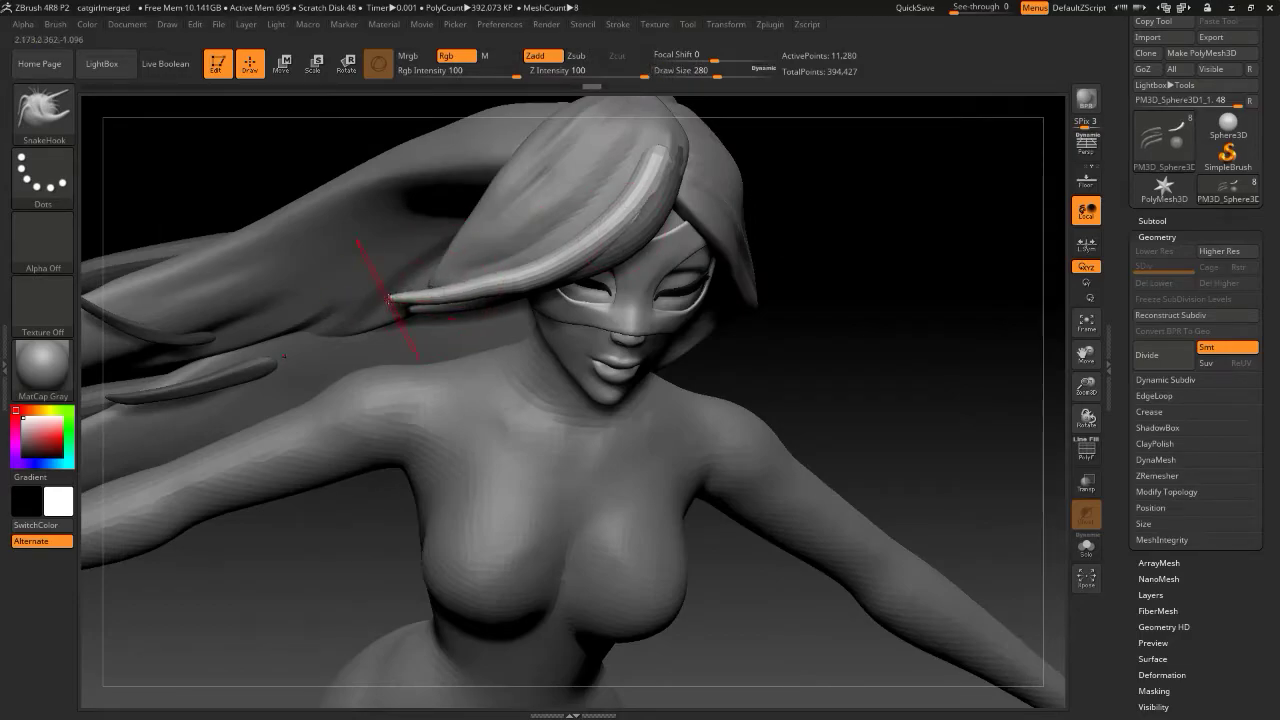
{"action": "key", "text": "s"}
{"action": "mouse_move", "coordinate": [390, 294]}
{"action": "left_mouse_down"}
{"action": "mouse_move", "coordinate": [462, 284]}
{"action": "mouse_move", "coordinate": [468, 297]}
{"action": "mouse_move", "coordinate": [622, 238]}
{"action": "left_mouse_up"}
{"action": "key", "text": "s"}
{"action": "mouse_move", "coordinate": [888, 208]}
{"action": "left_mouse_down"}
{"action": "mouse_move", "coordinate": [894, 167]}
{"action": "mouse_move", "coordinate": [872, 202]}
{"action": "left_mouse_up"}
{"action": "left_click_drag", "start_coordinate": [785, 204], "coordinate": [868, 214]}
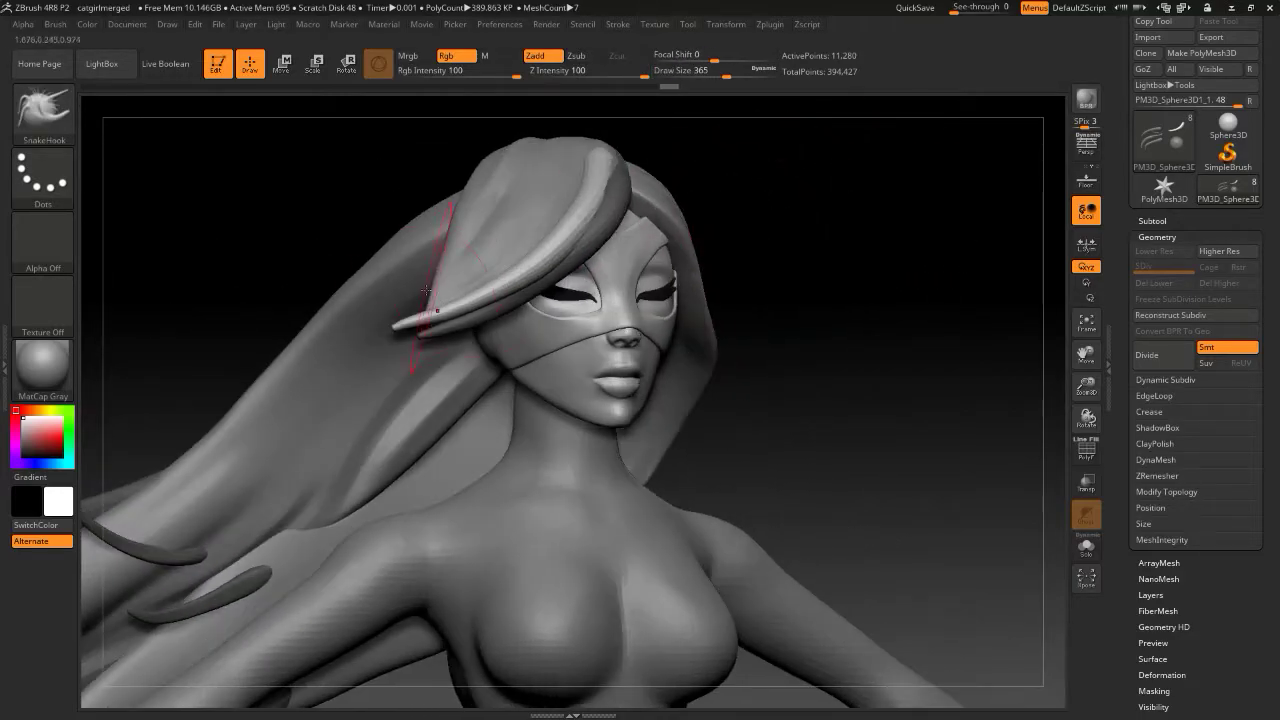
Curve the front strand tips downward with SnakeHook and smooth their ends
{"action": "left_click_drag", "start_coordinate": [709, 234], "coordinate": [622, 232]}
{"action": "key", "text": "s"}
{"action": "mouse_move", "coordinate": [408, 308]}
{"action": "left_mouse_down"}
{"action": "mouse_move", "coordinate": [383, 339]}
{"action": "mouse_move", "coordinate": [423, 322]}
{"action": "mouse_move", "coordinate": [394, 332]}
{"action": "left_mouse_up"}
{"action": "key", "text": "s"}
{"action": "mouse_move", "coordinate": [742, 210]}
{"action": "left_mouse_down"}
{"action": "mouse_move", "coordinate": [863, 211]}
{"action": "mouse_move", "coordinate": [846, 212]}
{"action": "left_mouse_up"}
{"action": "left_click_drag", "start_coordinate": [382, 349], "coordinate": [409, 337], "text": "shift"}
{"action": "left_click_drag", "start_coordinate": [807, 243], "coordinate": [694, 263]}
{"action": "mouse_move", "coordinate": [728, 280]}
{"action": "left_mouse_down", "text": "alt"}
{"action": "mouse_move", "coordinate": [726, 252]}
{"action": "mouse_move", "coordinate": [820, 251]}
{"action": "mouse_move", "coordinate": [784, 243]}
{"action": "mouse_move", "coordinate": [826, 211]}
{"action": "mouse_move", "coordinate": [763, 217]}
{"action": "mouse_move", "coordinate": [777, 227]}
{"action": "mouse_move", "coordinate": [718, 249]}
{"action": "left_mouse_up", "text": "alt"}
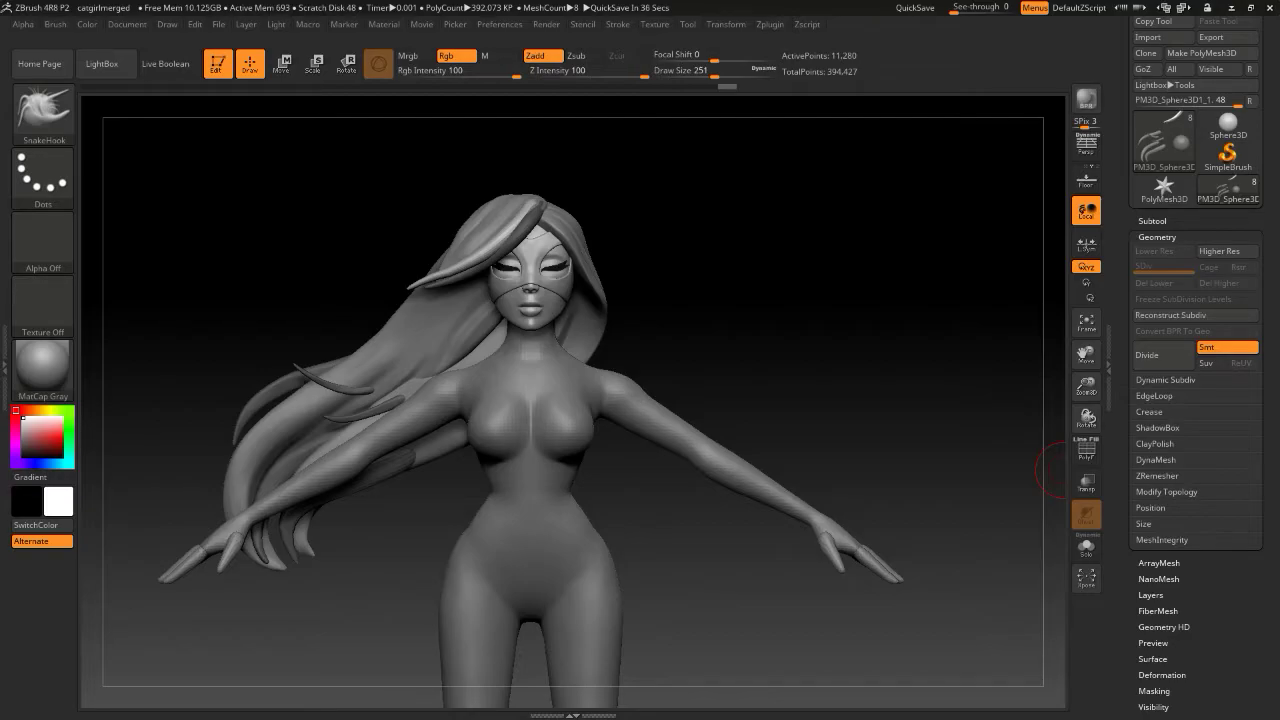
{"action": "left_click_drag", "start_coordinate": [740, 229], "coordinate": [836, 267]}
Draw another tapered CurveTube strand along the outer upper edge of the bangs, starting at the crown
{"action": "key", "text": "b"}
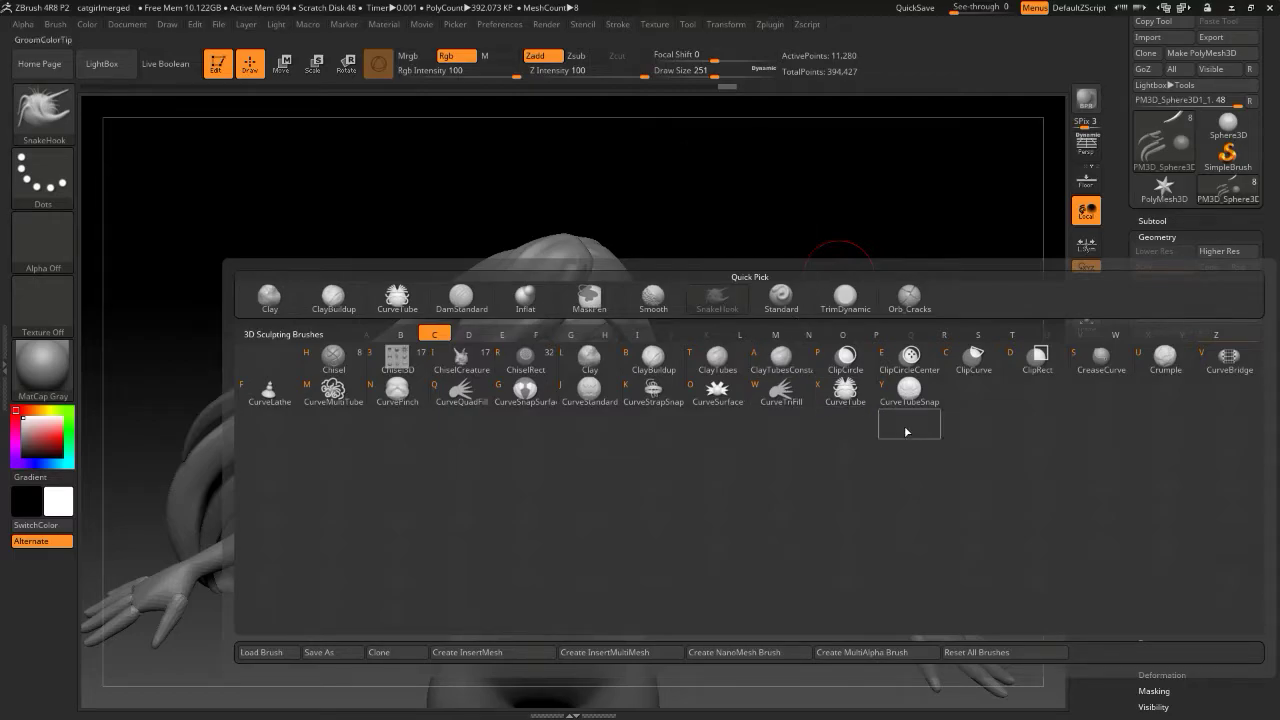
{"action": "left_click", "coordinate": [843, 398]}
{"action": "mouse_move", "coordinate": [682, 201]}
{"action": "left_mouse_down"}
{"action": "mouse_move", "coordinate": [635, 218]}
{"action": "mouse_move", "coordinate": [700, 186]}
{"action": "mouse_move", "coordinate": [609, 209]}
{"action": "left_mouse_up"}
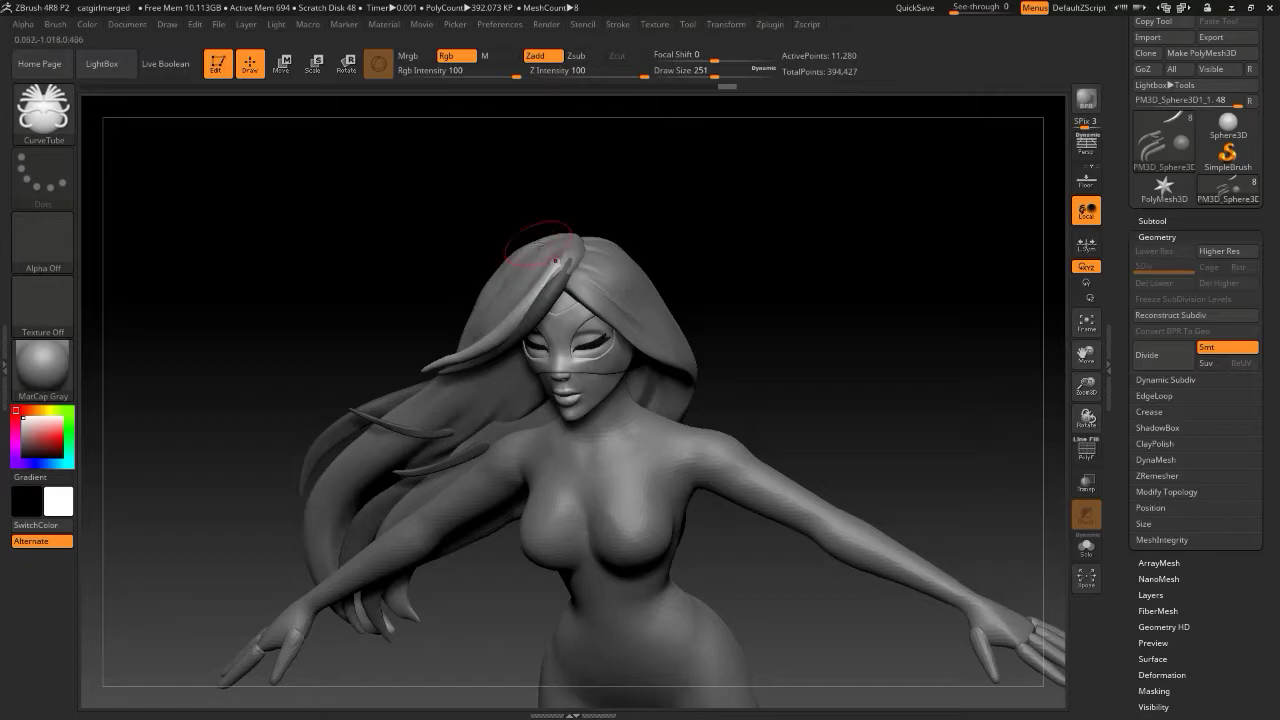
{"action": "left_click_drag", "start_coordinate": [459, 320], "coordinate": [446, 358]}
{"action": "mouse_move", "coordinate": [725, 216]}
{"action": "left_mouse_down"}
{"action": "mouse_move", "coordinate": [767, 194]}
{"action": "mouse_move", "coordinate": [746, 200]}
{"action": "mouse_move", "coordinate": [751, 234]}
{"action": "mouse_move", "coordinate": [609, 186]}
{"action": "mouse_move", "coordinate": [566, 215]}
{"action": "left_mouse_up"}
{"action": "left_click_drag", "start_coordinate": [497, 270], "coordinate": [466, 318]}
{"action": "mouse_move", "coordinate": [743, 231]}
{"action": "left_mouse_down"}
{"action": "mouse_move", "coordinate": [763, 226]}
{"action": "mouse_move", "coordinate": [722, 225]}
{"action": "mouse_move", "coordinate": [811, 191]}
{"action": "mouse_move", "coordinate": [766, 206]}
{"action": "left_mouse_up"}
{"action": "key", "text": "s"}
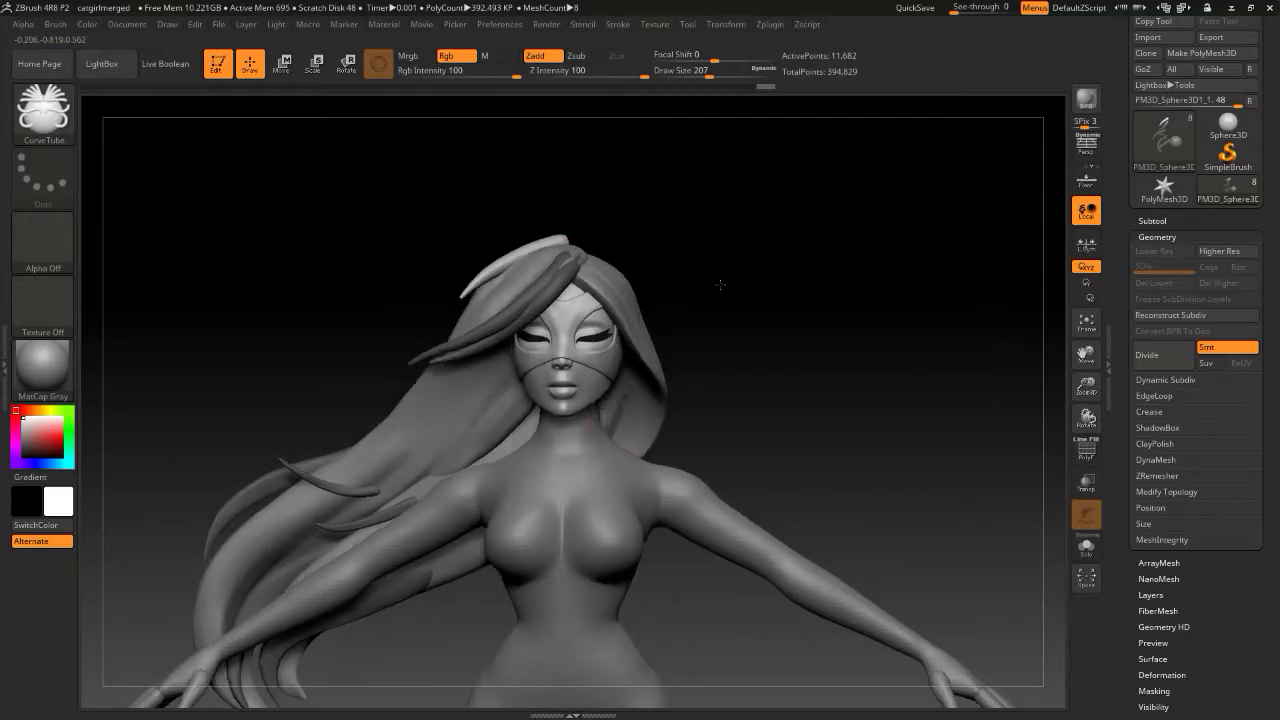
Fit the outer strand's root onto the crown with the SnakeHook brush at draw size 445
{"action": "key", "text": "b"}
{"action": "key", "text": "s"}
{"action": "key", "text": "h"}
{"action": "mouse_move", "coordinate": [729, 286]}
{"action": "left_mouse_down"}
{"action": "mouse_move", "coordinate": [615, 262]}
{"action": "mouse_move", "coordinate": [734, 210]}
{"action": "mouse_move", "coordinate": [741, 238]}
{"action": "left_mouse_up"}
{"action": "key", "text": "s"}
{"action": "left_click", "coordinate": [737, 209]}
{"action": "key", "text": "s"}
{"action": "mouse_move", "coordinate": [741, 238]}
{"action": "left_mouse_down"}
{"action": "mouse_move", "coordinate": [762, 238]}
{"action": "mouse_move", "coordinate": [749, 300]}
{"action": "mouse_move", "coordinate": [643, 380]}
{"action": "left_mouse_up"}
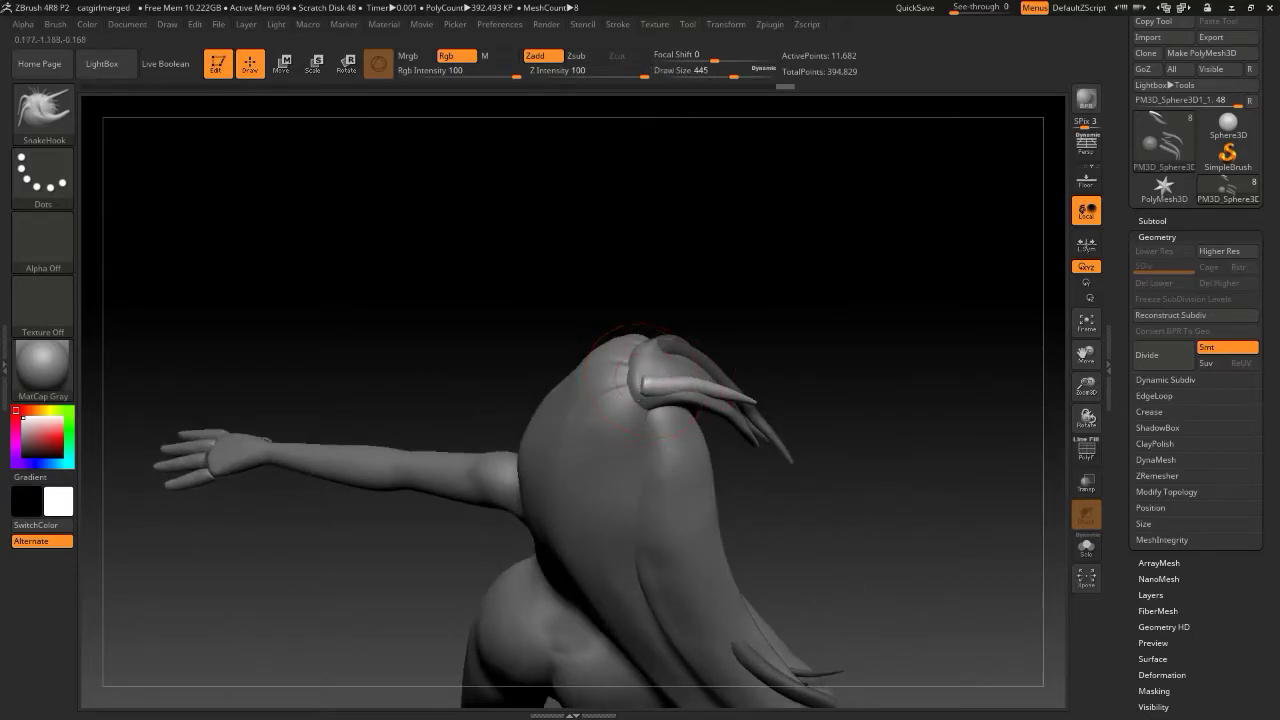
{"action": "left_click_drag", "start_coordinate": [690, 400], "coordinate": [765, 320]}
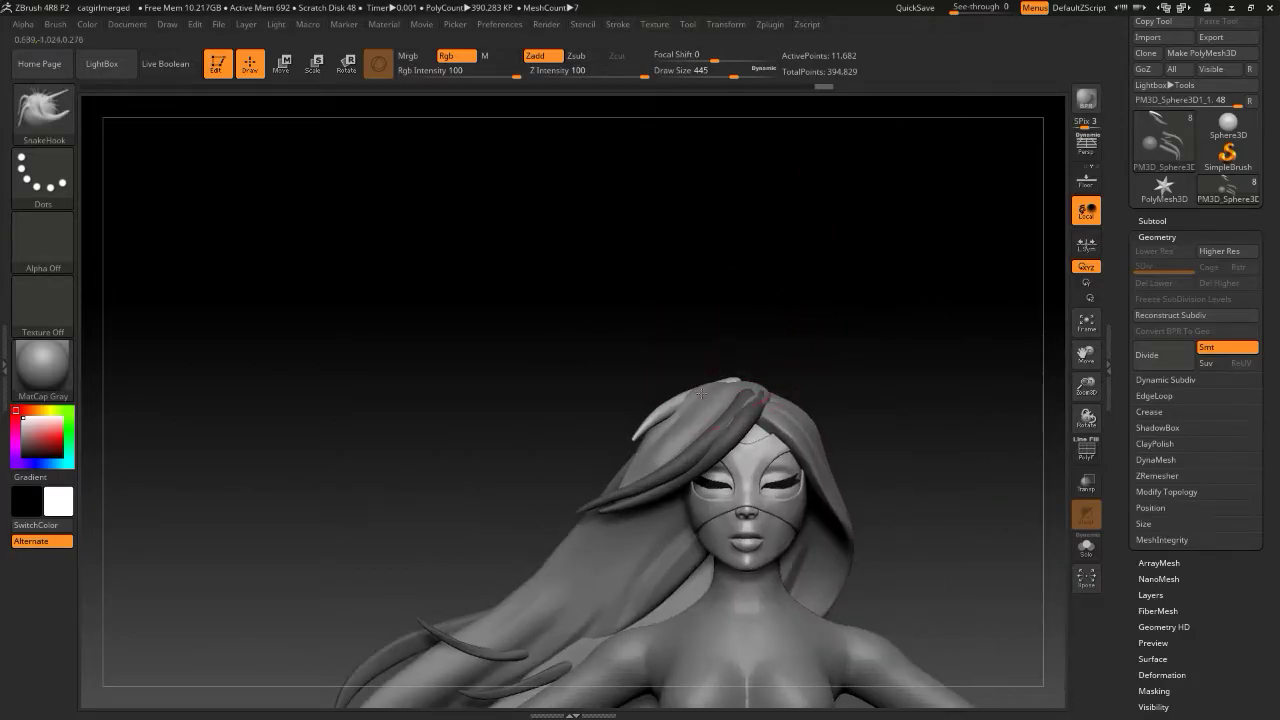
Pull the outer strand closer to the bangs at draw size 386 and smooth it along its length
{"action": "key", "text": "s"}
{"action": "left_click_drag", "start_coordinate": [666, 424], "coordinate": [660, 424]}
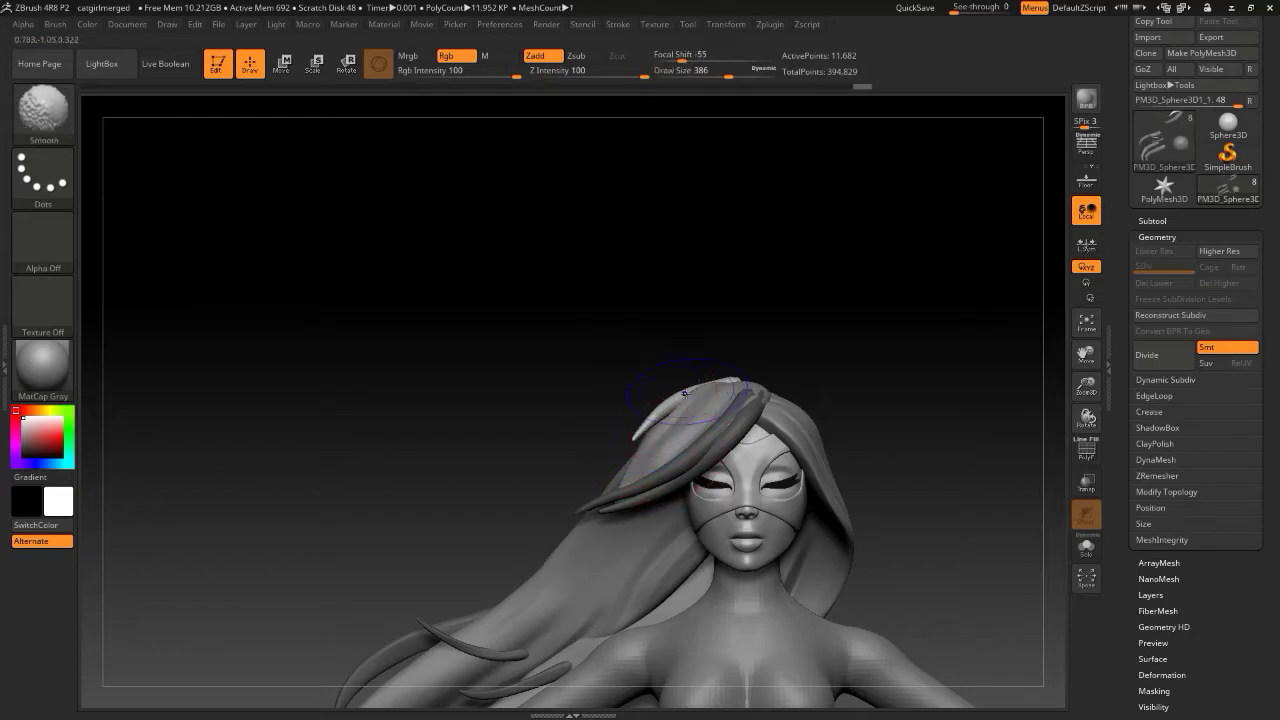
{"action": "left_click_drag", "start_coordinate": [745, 345], "coordinate": [724, 350]}
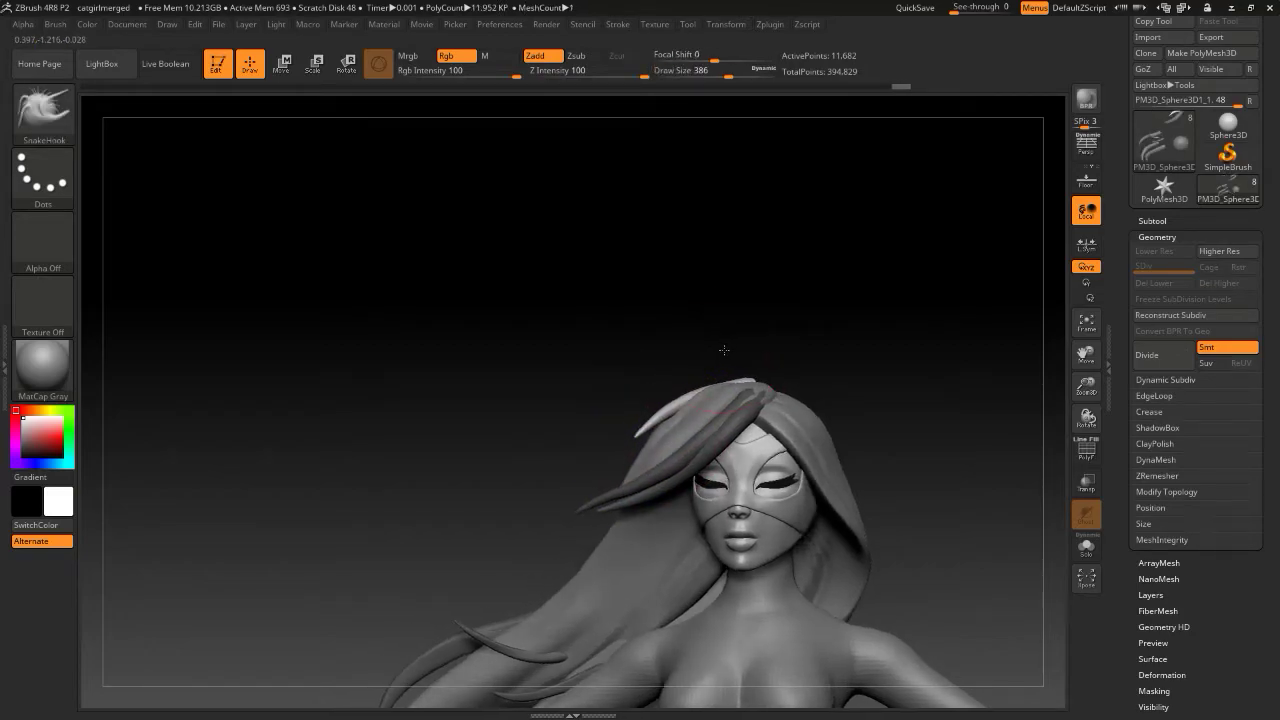
{"action": "left_click_drag", "start_coordinate": [670, 402], "coordinate": [636, 433], "text": "shift"}
Bend the outer strand's lower half along the bangs' side contour with SnakeHook at draw sizes 299 and 365
{"action": "key", "text": "s"}
{"action": "mouse_move", "coordinate": [679, 389]}
{"action": "left_mouse_down"}
{"action": "mouse_move", "coordinate": [860, 291]}
{"action": "mouse_move", "coordinate": [820, 349]}
{"action": "mouse_move", "coordinate": [782, 352]}
{"action": "left_mouse_up"}
{"action": "key", "text": "s"}
{"action": "key", "text": "s"}
{"action": "left_click", "coordinate": [634, 395]}
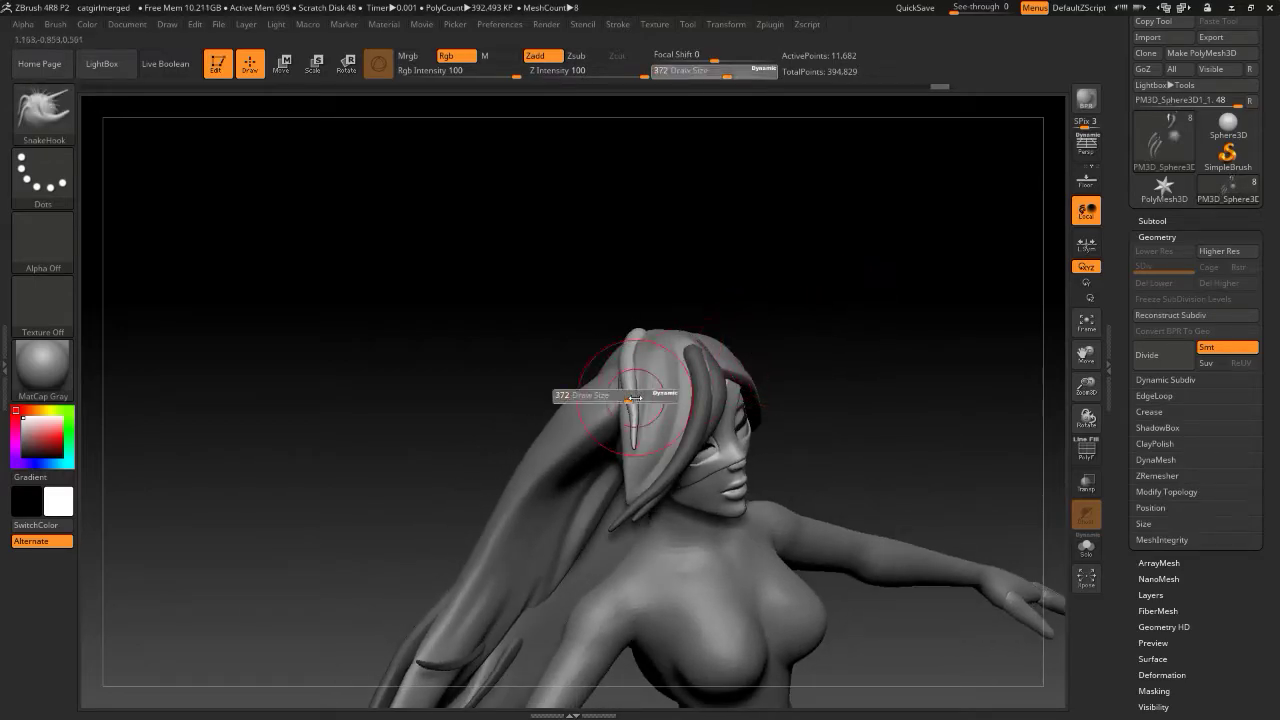
{"action": "left_click_drag", "start_coordinate": [637, 409], "coordinate": [631, 412]}
{"action": "key", "text": "bracketleft"}
{"action": "key", "text": "bracketleft"}
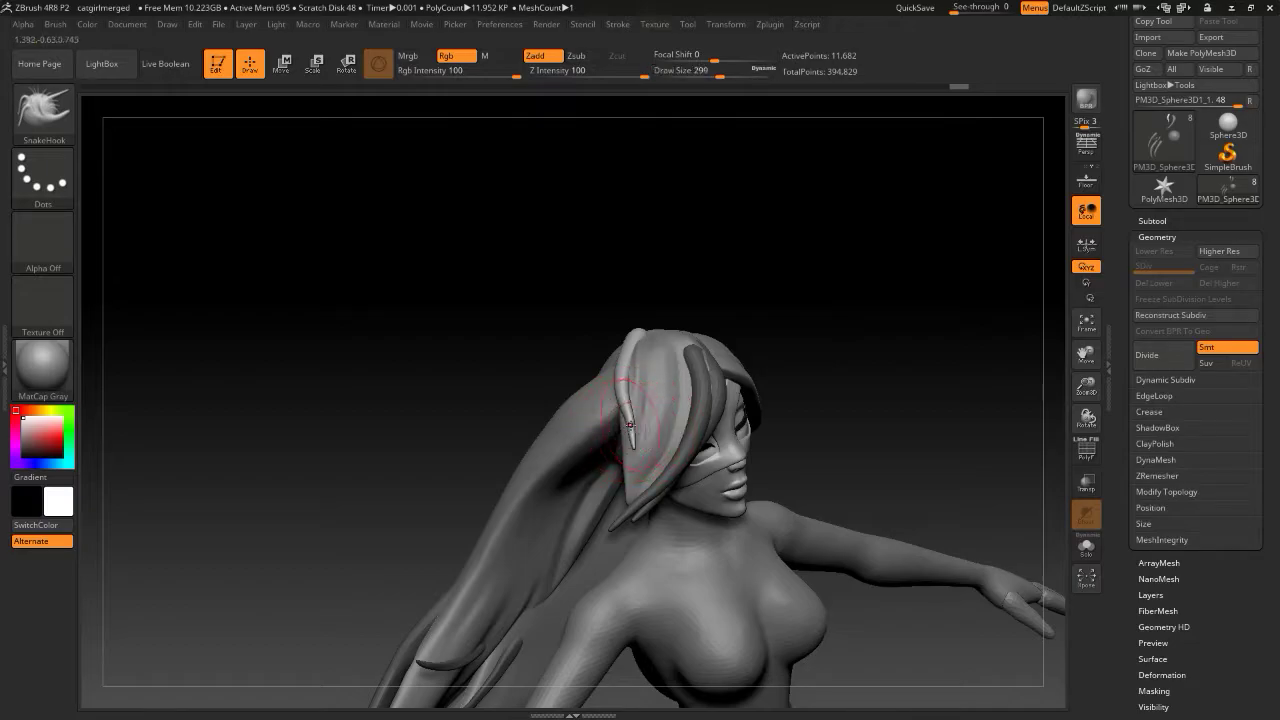
{"action": "key", "text": "bracketright"}
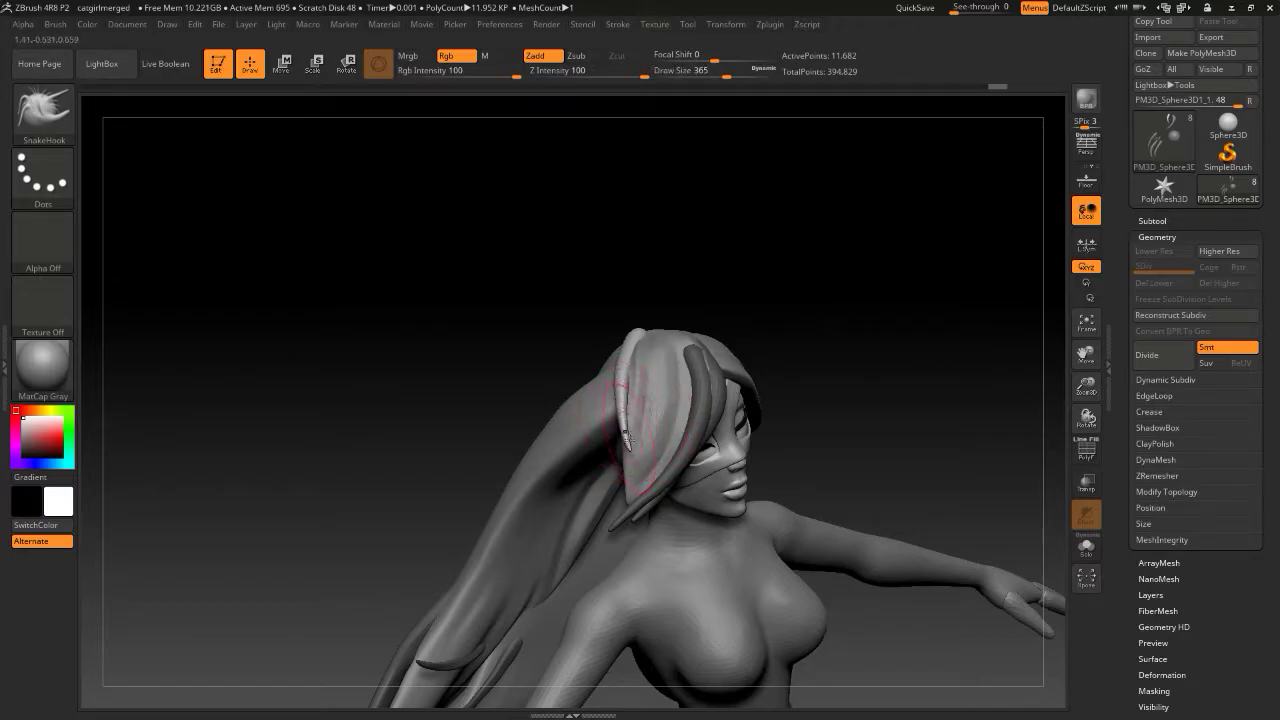
Refine the outer strand's pointed tip with SnakeHook, reducing the draw size to 192 and then 120
{"action": "key", "text": "bracketleft"}
{"action": "key", "text": "bracketleft"}
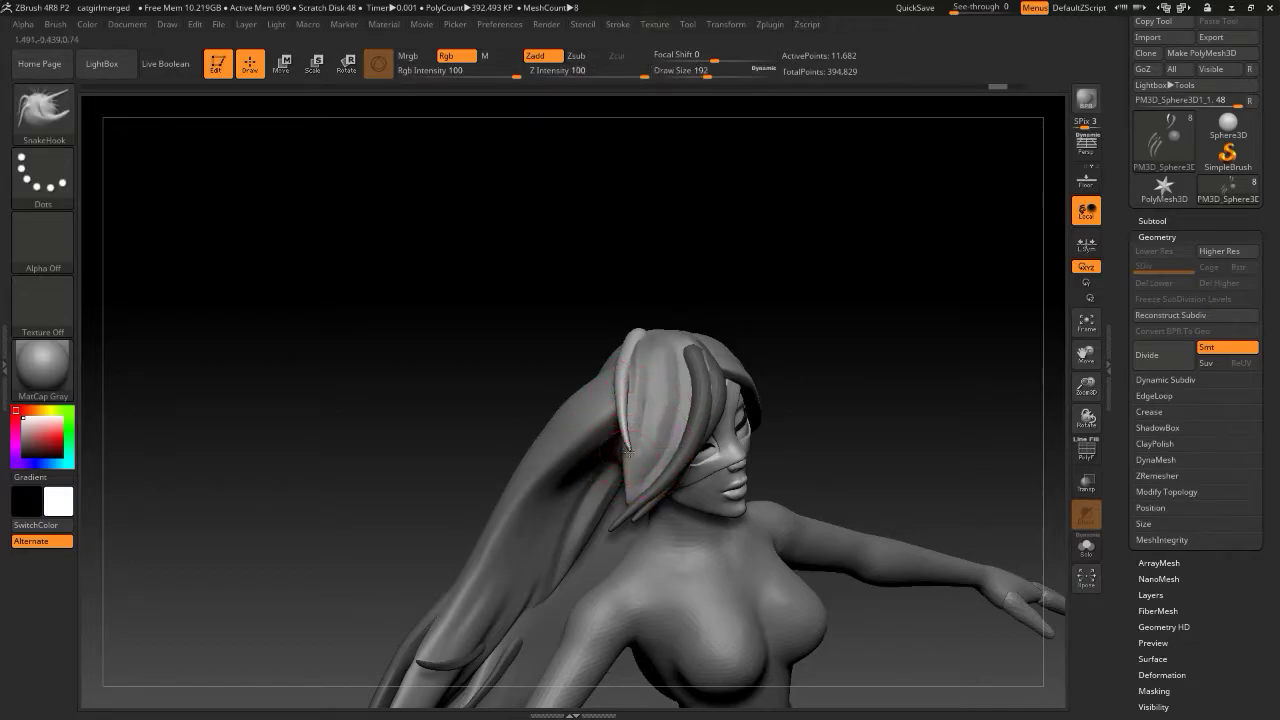
{"action": "key", "text": "s"}
{"action": "left_click_drag", "start_coordinate": [634, 453], "coordinate": [623, 453]}
{"action": "left_click_drag", "start_coordinate": [831, 377], "coordinate": [825, 412], "text": "alt"}
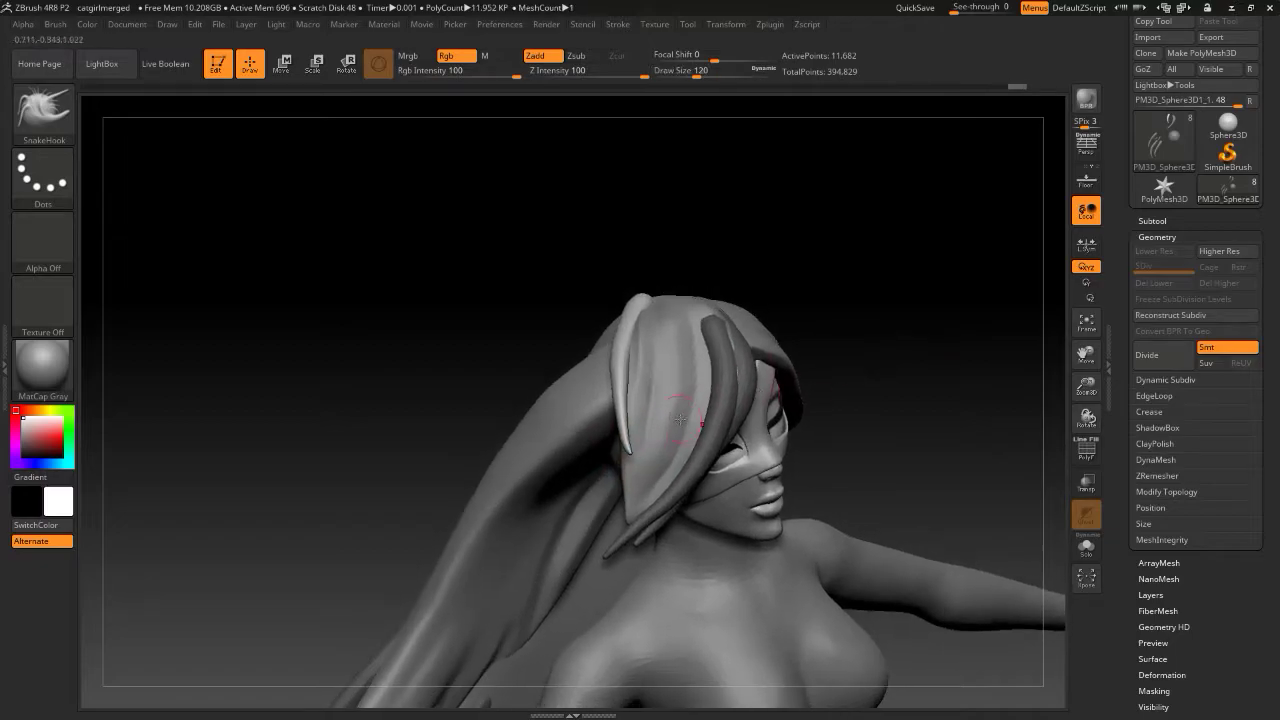
Nudge the outer strand's pointed tip against the bangs with SnakeHook, reducing the draw size to 71
{"action": "left_click_drag", "start_coordinate": [630, 455], "coordinate": [625, 450]}
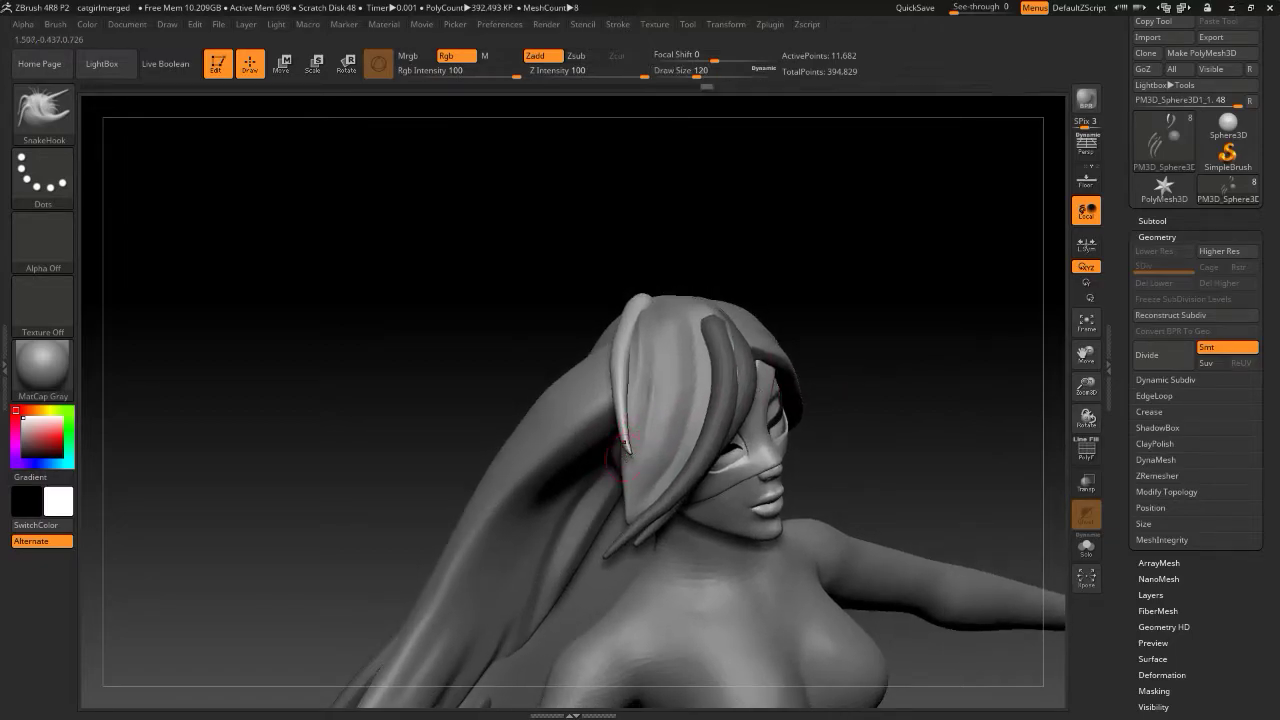
{"action": "mouse_move", "coordinate": [927, 305]}
{"action": "left_mouse_down"}
{"action": "mouse_move", "coordinate": [866, 289]}
{"action": "mouse_move", "coordinate": [926, 171]}
{"action": "mouse_move", "coordinate": [849, 420]}
{"action": "mouse_move", "coordinate": [632, 452]}
{"action": "left_mouse_up"}
{"action": "key", "text": "bracketleft"}
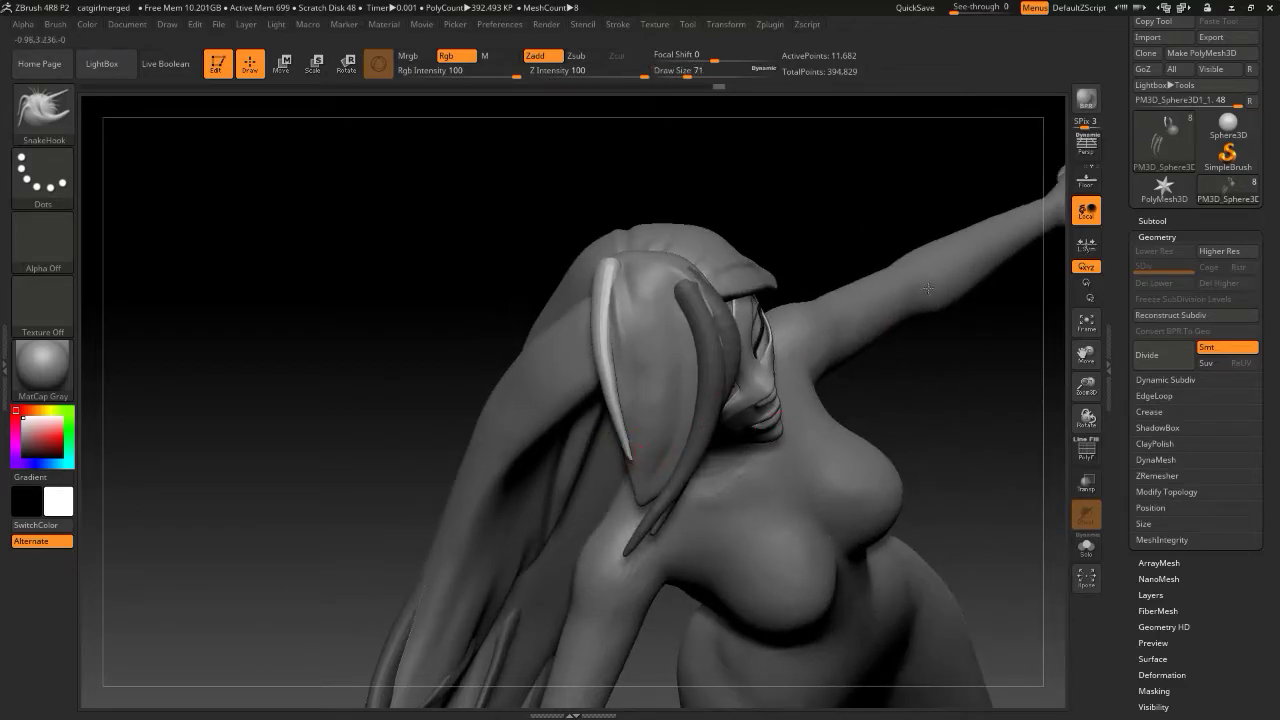
Reshape the outer strand's upper curve over the crown with SnakeHook from the front view
{"action": "mouse_move", "coordinate": [869, 228]}
{"action": "left_mouse_down"}
{"action": "mouse_move", "coordinate": [866, 200]}
{"action": "mouse_move", "coordinate": [911, 246]}
{"action": "mouse_move", "coordinate": [910, 197]}
{"action": "mouse_move", "coordinate": [914, 229]}
{"action": "mouse_move", "coordinate": [900, 230]}
{"action": "left_mouse_up"}
{"action": "key", "text": "s"}
{"action": "key", "text": "s"}
{"action": "left_click_drag", "start_coordinate": [900, 230], "coordinate": [920, 231]}
{"action": "mouse_move", "coordinate": [925, 275]}
{"action": "left_mouse_down", "text": "alt"}
{"action": "mouse_move", "coordinate": [928, 291]}
{"action": "mouse_move", "coordinate": [930, 265]}
{"action": "left_mouse_up", "text": "alt"}
{"action": "left_click_drag", "start_coordinate": [930, 265], "coordinate": [975, 285]}
{"action": "mouse_move", "coordinate": [680, 170]}
{"action": "left_mouse_down"}
{"action": "mouse_move", "coordinate": [785, 225]}
{"action": "mouse_move", "coordinate": [777, 203]}
{"action": "mouse_move", "coordinate": [790, 205]}
{"action": "mouse_move", "coordinate": [780, 218]}
{"action": "left_mouse_up"}
{"action": "key", "text": "s"}
{"action": "mouse_move", "coordinate": [868, 168]}
{"action": "left_mouse_down"}
{"action": "mouse_move", "coordinate": [883, 134]}
{"action": "mouse_move", "coordinate": [870, 137]}
{"action": "left_mouse_up"}
{"action": "key", "text": "s"}
{"action": "left_click_drag", "start_coordinate": [771, 229], "coordinate": [788, 221]}
Smooth the outer strand along its length and refine its arch with SnakeHook at draw size 251
{"action": "mouse_move", "coordinate": [852, 208]}
{"action": "left_mouse_down"}
{"action": "mouse_move", "coordinate": [880, 220]}
{"action": "mouse_move", "coordinate": [822, 222]}
{"action": "mouse_move", "coordinate": [820, 191]}
{"action": "left_mouse_up"}
{"action": "left_click_drag", "start_coordinate": [643, 316], "coordinate": [638, 290], "text": "shift"}
{"action": "left_click_drag", "start_coordinate": [937, 189], "coordinate": [957, 189], "text": "shift"}
{"action": "key", "text": "bracketright"}
{"action": "left_click_drag", "start_coordinate": [757, 218], "coordinate": [768, 212]}
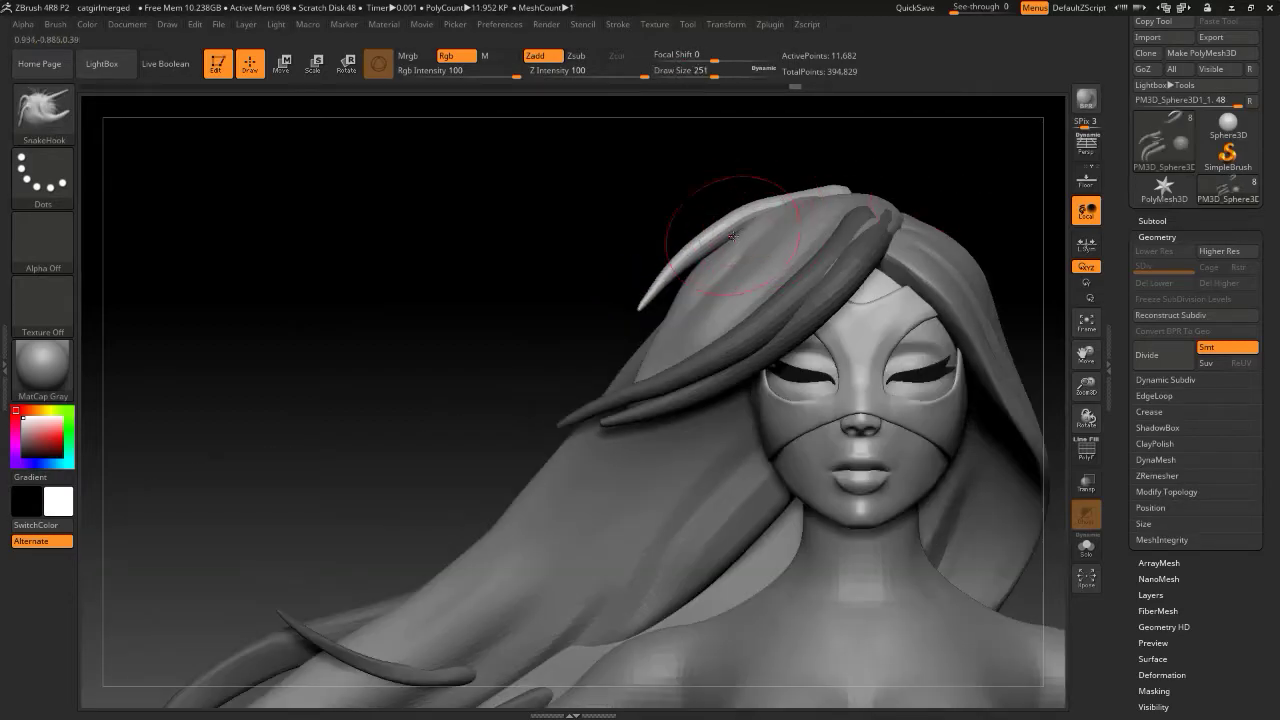
{"action": "left_click_drag", "start_coordinate": [980, 183], "coordinate": [841, 163], "text": "alt"}
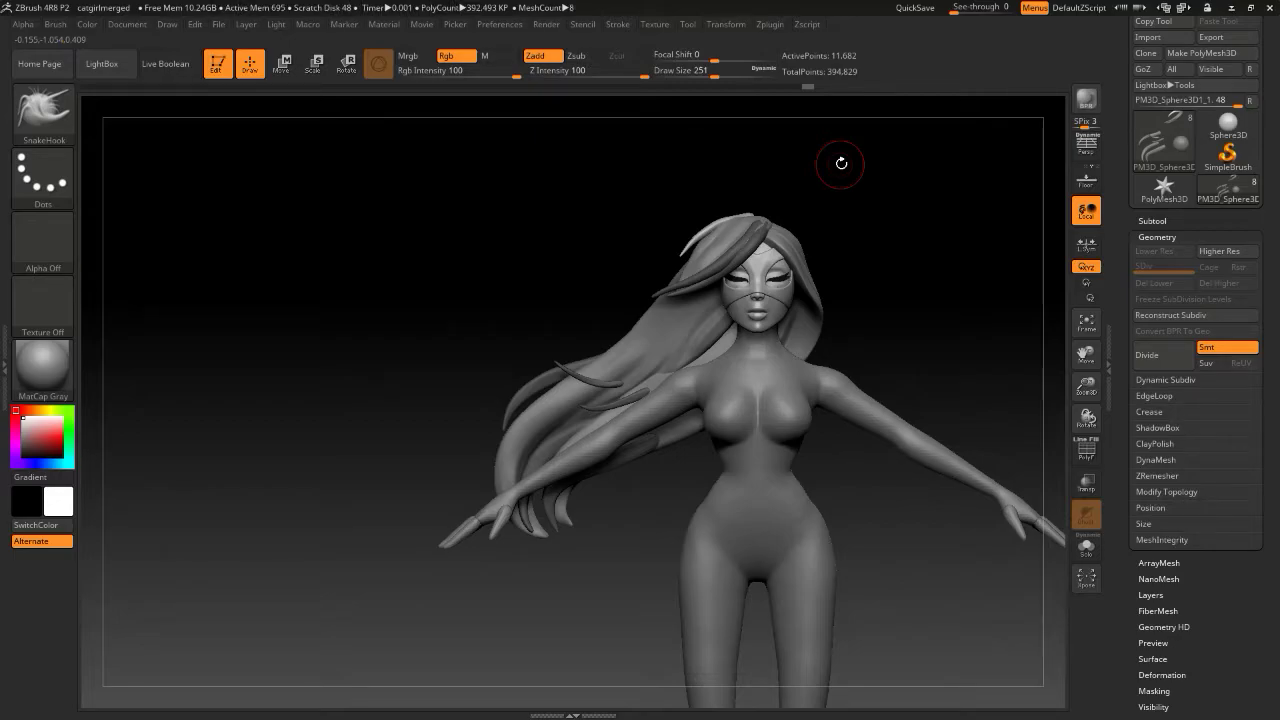
{"action": "mouse_move", "coordinate": [800, 217]}
{"action": "left_mouse_down"}
{"action": "mouse_move", "coordinate": [995, 229]}
{"action": "mouse_move", "coordinate": [886, 214]}
{"action": "mouse_move", "coordinate": [814, 229]}
{"action": "mouse_move", "coordinate": [880, 242]}
{"action": "mouse_move", "coordinate": [871, 229]}
{"action": "mouse_move", "coordinate": [886, 223]}
{"action": "left_mouse_up"}
Adjust the middle of the outer strand from the side with SnakeHook at draw sizes 182 and 192
{"action": "key", "text": "]"}
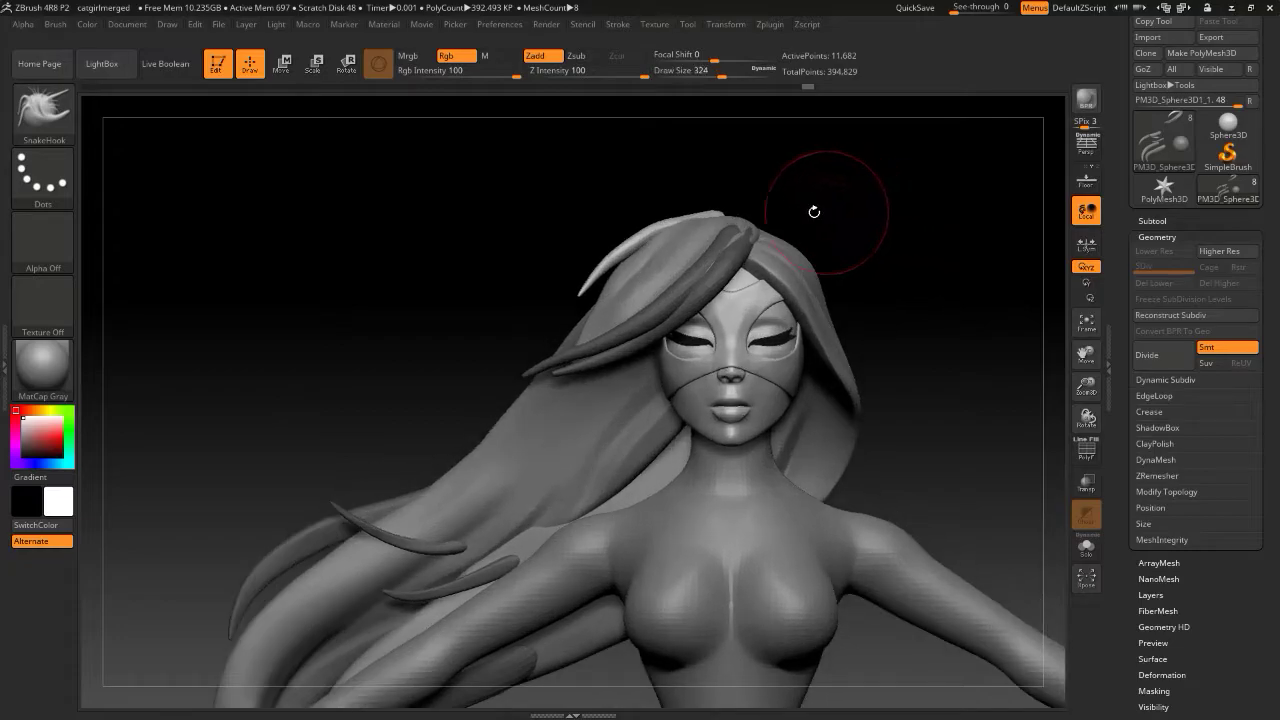
{"action": "mouse_move", "coordinate": [663, 209]}
{"action": "left_mouse_down"}
{"action": "mouse_move", "coordinate": [886, 237]}
{"action": "mouse_move", "coordinate": [880, 257]}
{"action": "mouse_move", "coordinate": [909, 248]}
{"action": "mouse_move", "coordinate": [906, 228]}
{"action": "left_mouse_up"}
{"action": "key", "text": "["}
{"action": "key", "text": "["}
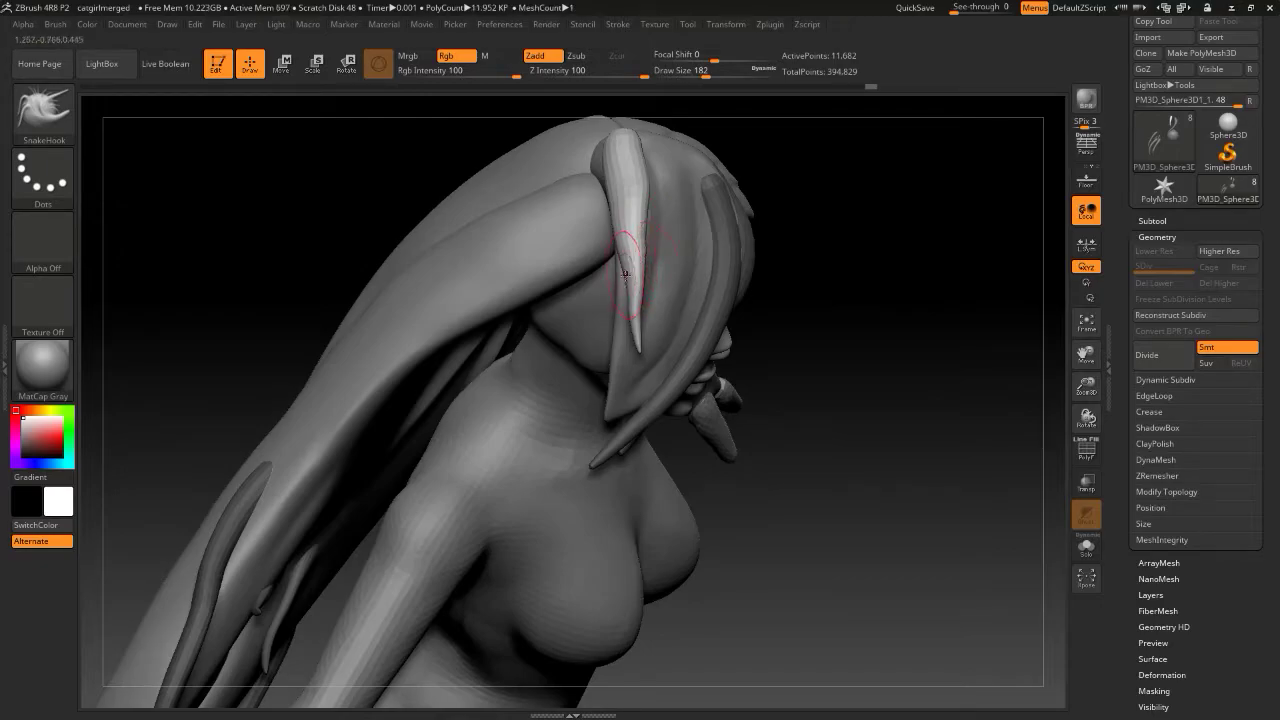
{"action": "key", "text": "s"}
{"action": "key", "text": "s"}
{"action": "left_click_drag", "start_coordinate": [643, 246], "coordinate": [646, 245]}
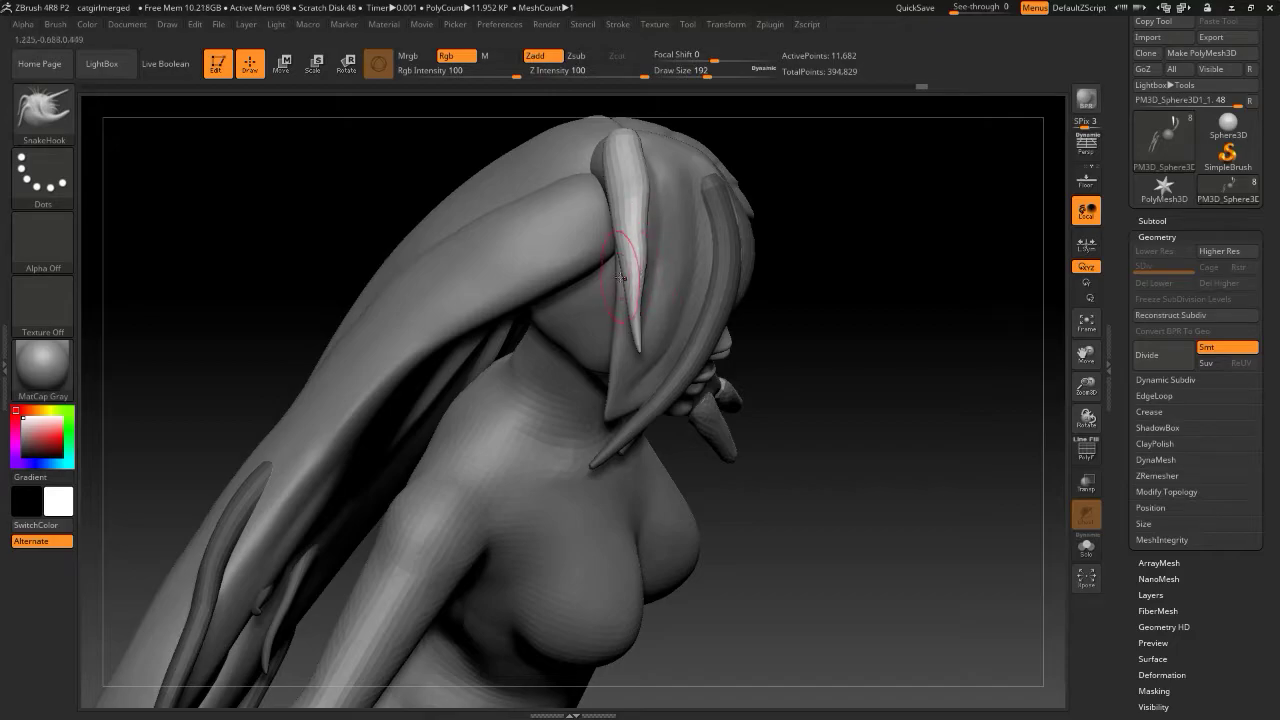
Pull the outer strand's tip toward the rear edge of the bangs, reducing the draw size to 46 for the point
{"action": "key", "text": "s"}
{"action": "key", "text": "s"}
{"action": "key", "text": "s"}
{"action": "left_click_drag", "start_coordinate": [632, 335], "coordinate": [636, 345]}
{"action": "key", "text": "s"}
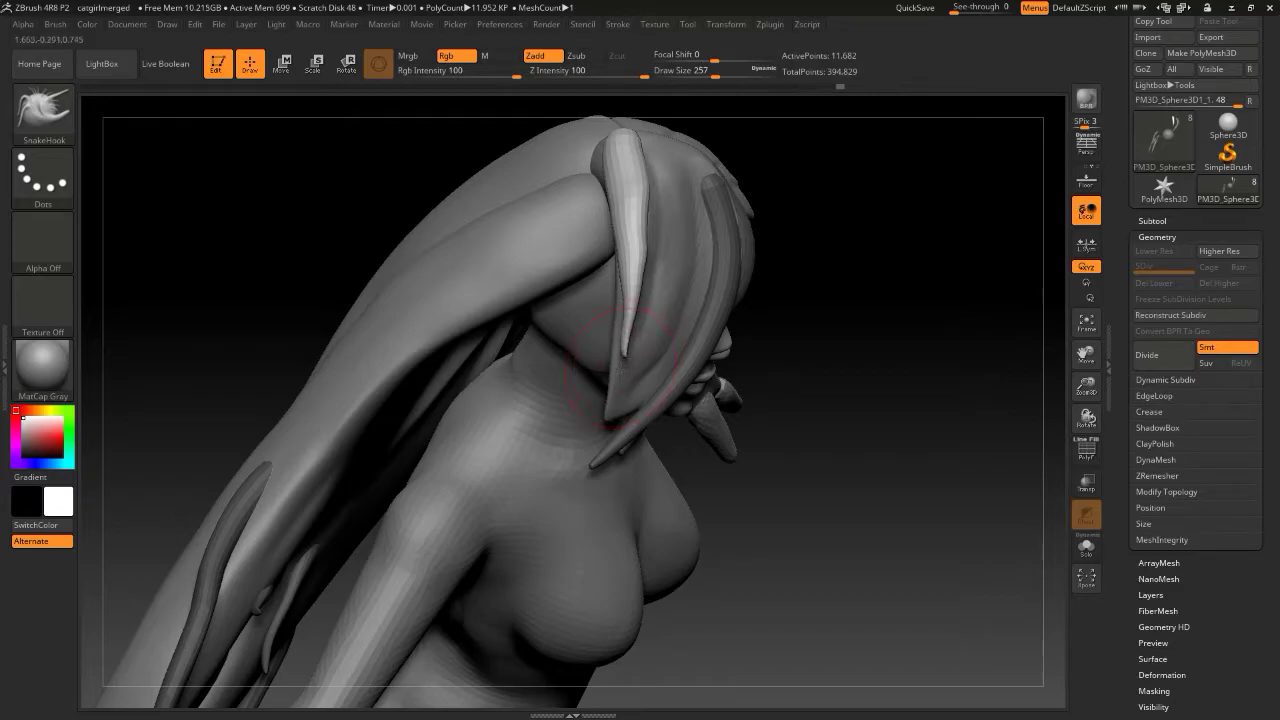
{"action": "key", "text": "s"}
{"action": "left_click_drag", "start_coordinate": [620, 368], "coordinate": [621, 360]}
{"action": "key", "text": "s"}
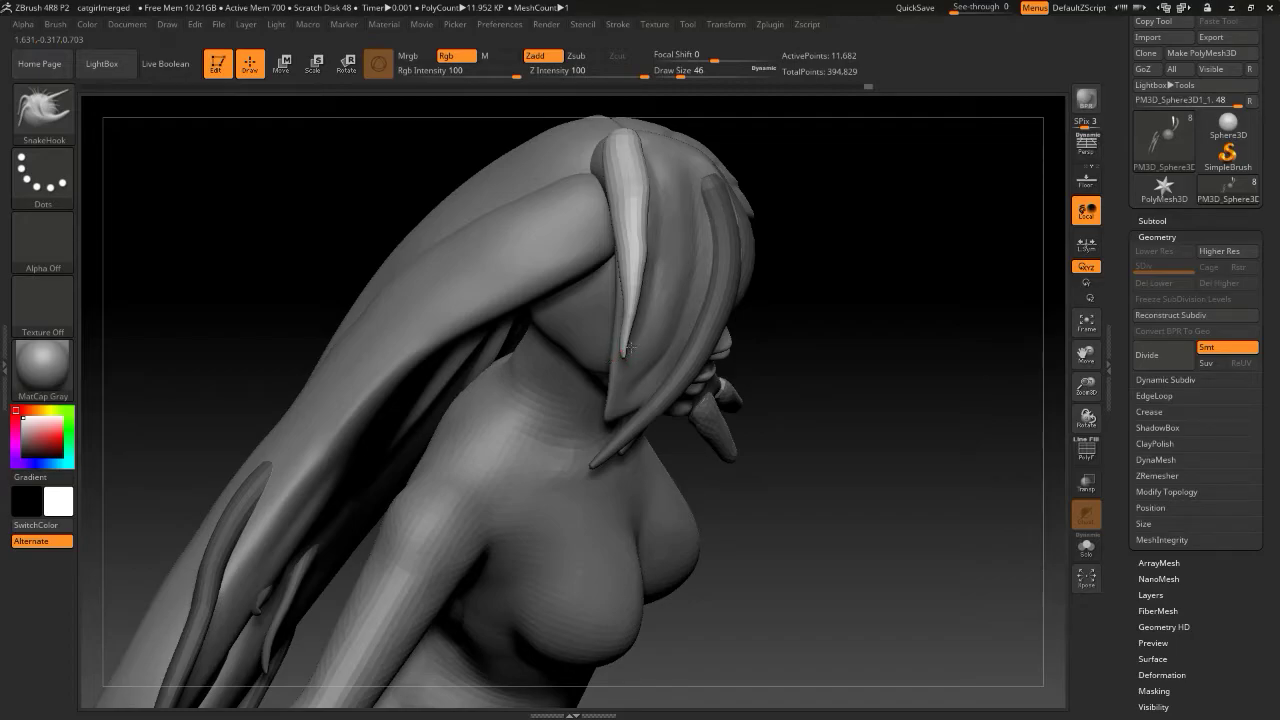
Fit the outer strand's lower half to the bangs in profile with SnakeHook, starting at draw size 400
{"action": "left_click_drag", "start_coordinate": [756, 297], "coordinate": [700, 330]}
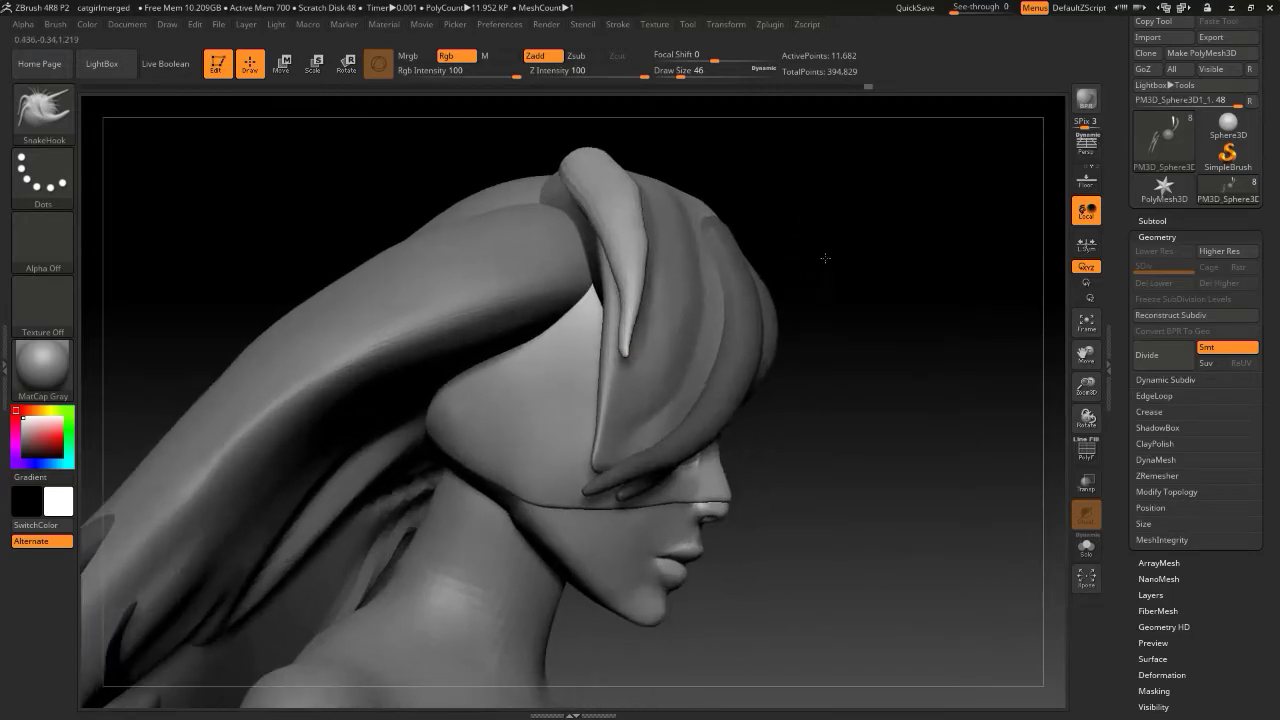
{"action": "mouse_move", "coordinate": [840, 290]}
{"action": "left_mouse_down"}
{"action": "mouse_move", "coordinate": [750, 235]}
{"action": "mouse_move", "coordinate": [880, 240]}
{"action": "mouse_move", "coordinate": [851, 251]}
{"action": "left_mouse_up"}
{"action": "key", "text": "s"}
{"action": "mouse_move", "coordinate": [851, 251]}
{"action": "left_mouse_down"}
{"action": "mouse_move", "coordinate": [844, 327]}
{"action": "mouse_move", "coordinate": [846, 299]}
{"action": "left_mouse_up"}
{"action": "key", "text": "s"}
{"action": "mouse_move", "coordinate": [843, 299]}
{"action": "left_mouse_down"}
{"action": "mouse_move", "coordinate": [860, 299]}
{"action": "mouse_move", "coordinate": [777, 277]}
{"action": "left_mouse_up"}
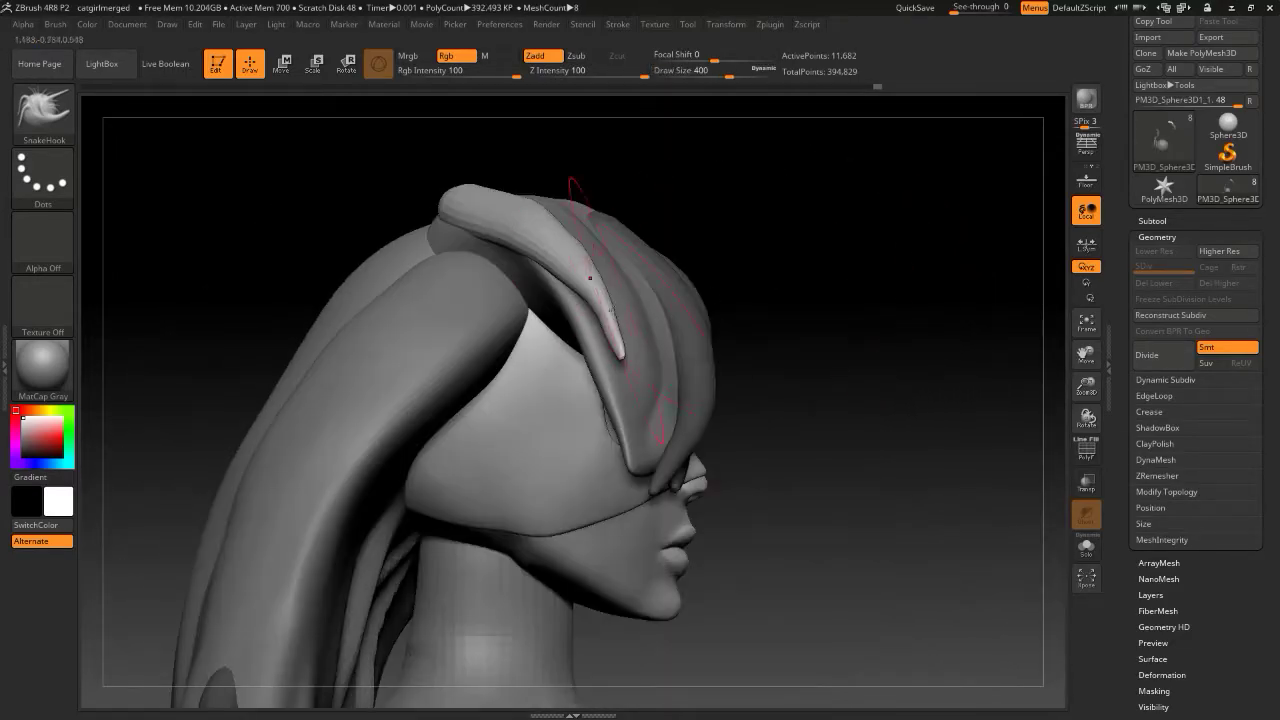
{"action": "key", "text": "s"}
{"action": "left_click_drag", "start_coordinate": [612, 340], "coordinate": [598, 343]}
{"action": "left_click_drag", "start_coordinate": [811, 280], "coordinate": [726, 247]}
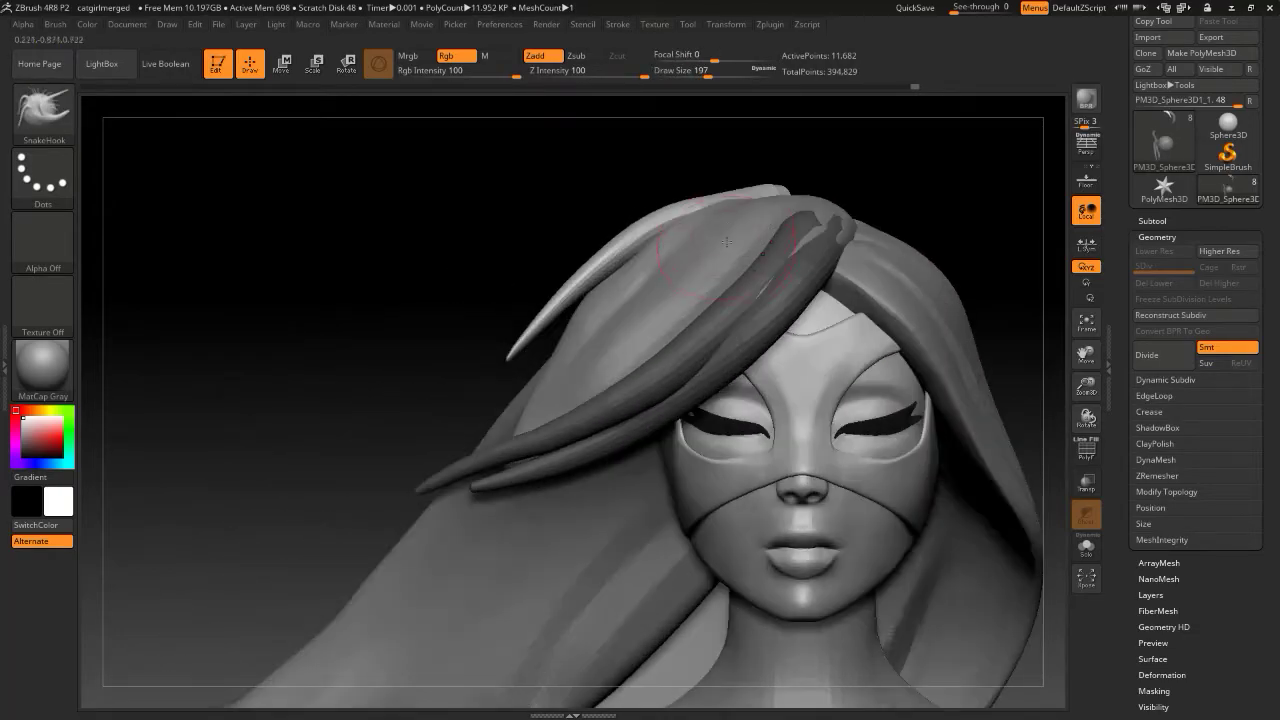
Adjust the outer strand's arch near the crown with SnakeHook from the front
{"action": "left_click_drag", "start_coordinate": [943, 183], "coordinate": [864, 208], "text": "alt"}
{"action": "key", "text": "s"}
{"action": "left_click_drag", "start_coordinate": [864, 210], "coordinate": [880, 214]}
{"action": "key", "text": "s"}
{"action": "left_click_drag", "start_coordinate": [716, 218], "coordinate": [743, 235]}
{"action": "mouse_move", "coordinate": [862, 200]}
{"action": "left_mouse_down"}
{"action": "mouse_move", "coordinate": [738, 212]}
{"action": "mouse_move", "coordinate": [677, 235]}
{"action": "mouse_move", "coordinate": [699, 241]}
{"action": "mouse_move", "coordinate": [771, 206]}
{"action": "mouse_move", "coordinate": [733, 231]}
{"action": "left_mouse_up"}
{"action": "key", "text": "s"}
{"action": "key", "text": "s"}
{"action": "key", "text": "s"}
Settle the outer strand's upper part onto the hair with short SnakeHook pulls around draw size 223
{"action": "right_click_drag", "start_coordinate": [733, 232], "coordinate": [710, 216]}
{"action": "left_click_drag", "start_coordinate": [710, 210], "coordinate": [716, 214]}
{"action": "key", "text": "s"}
{"action": "left_click_drag", "start_coordinate": [716, 214], "coordinate": [724, 214]}
{"action": "mouse_move", "coordinate": [778, 203]}
{"action": "right_mouse_down"}
{"action": "mouse_move", "coordinate": [675, 211]}
{"action": "mouse_move", "coordinate": [748, 220]}
{"action": "mouse_move", "coordinate": [674, 223]}
{"action": "right_mouse_up"}
{"action": "key", "text": "s"}
{"action": "left_click_drag", "start_coordinate": [686, 257], "coordinate": [676, 257]}
{"action": "right_click_drag", "start_coordinate": [810, 185], "coordinate": [897, 182]}
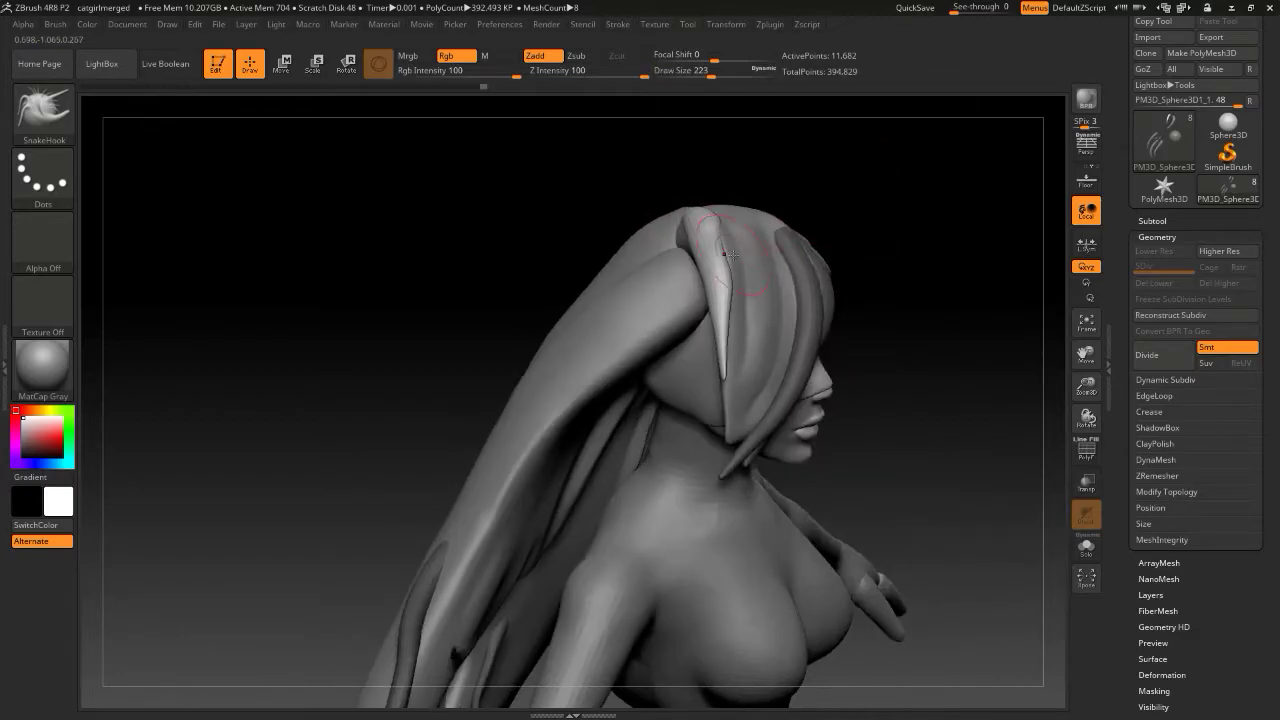
Shift the outer strand's middle slightly with SnakeHook at draw size 177 and smooth its front edge at draw size 116
{"action": "key", "text": "s"}
{"action": "left_click_drag", "start_coordinate": [735, 277], "coordinate": [729, 278]}
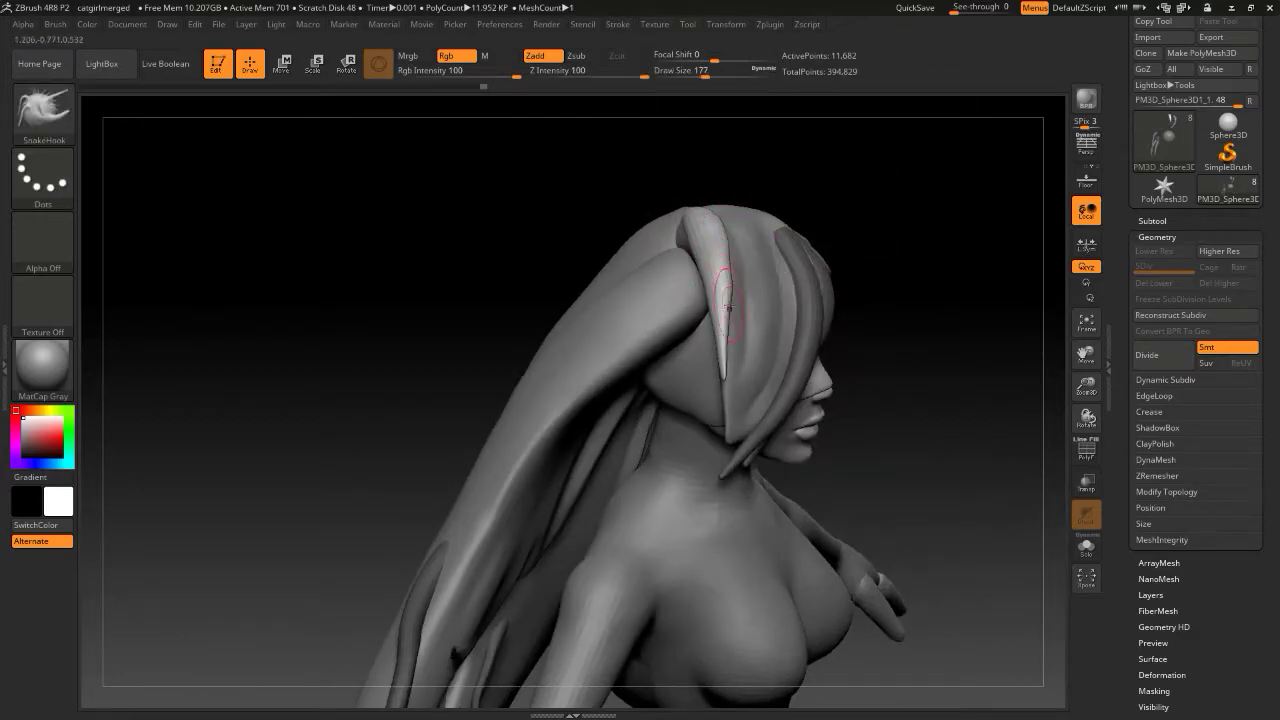
{"action": "key", "text": "["}
{"action": "key", "text": "["}
{"action": "key", "text": "["}
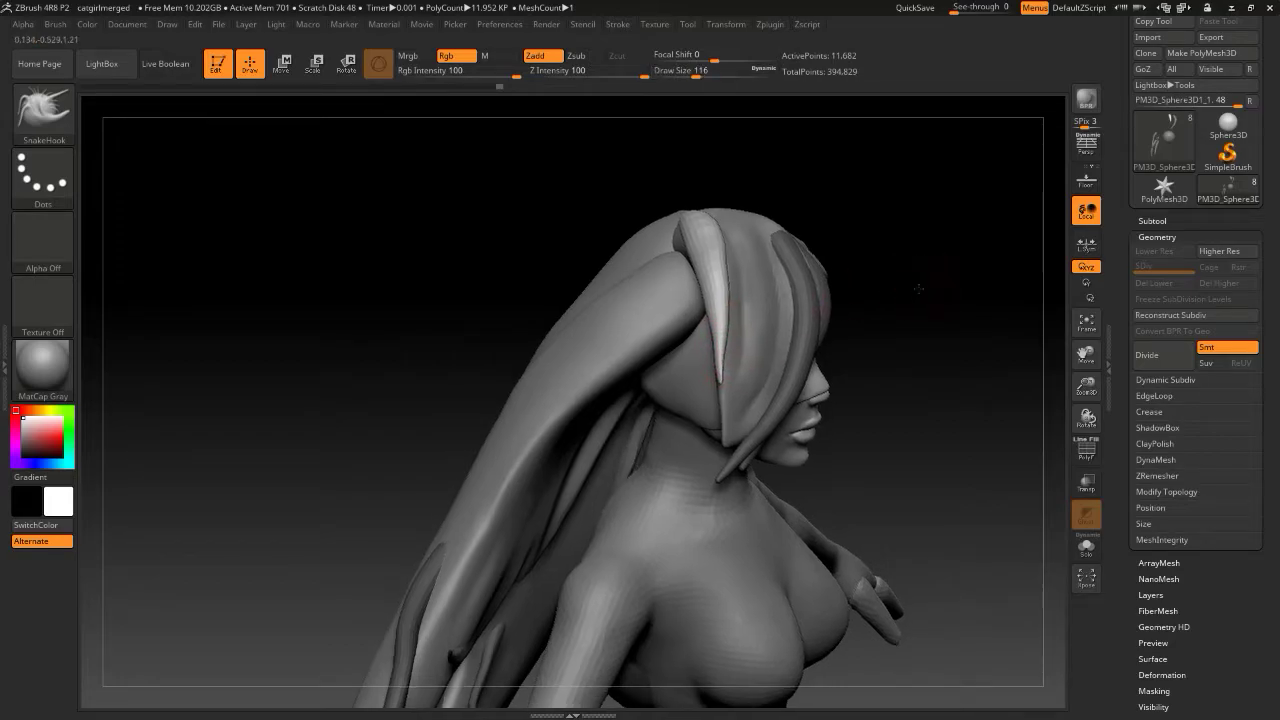
{"action": "right_click_drag", "start_coordinate": [914, 289], "coordinate": [905, 352], "text": "ctrl"}
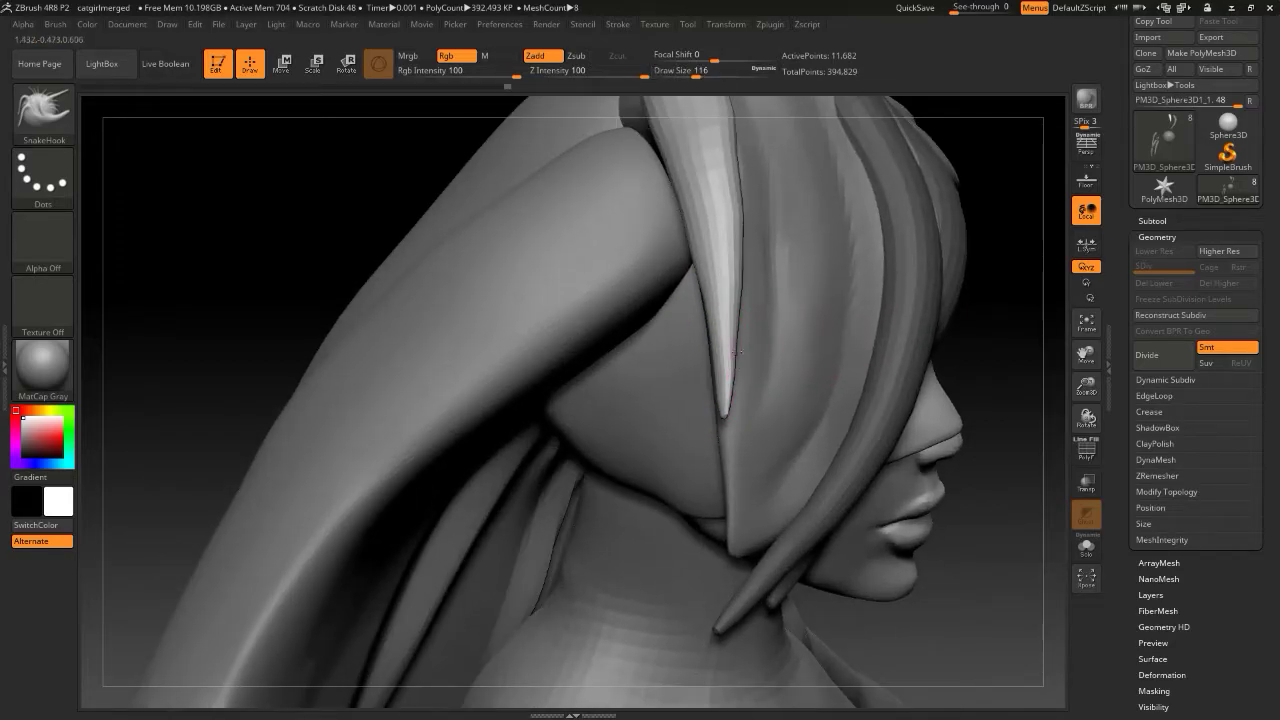
{"action": "left_click_drag", "start_coordinate": [734, 209], "coordinate": [730, 345], "text": "shift"}
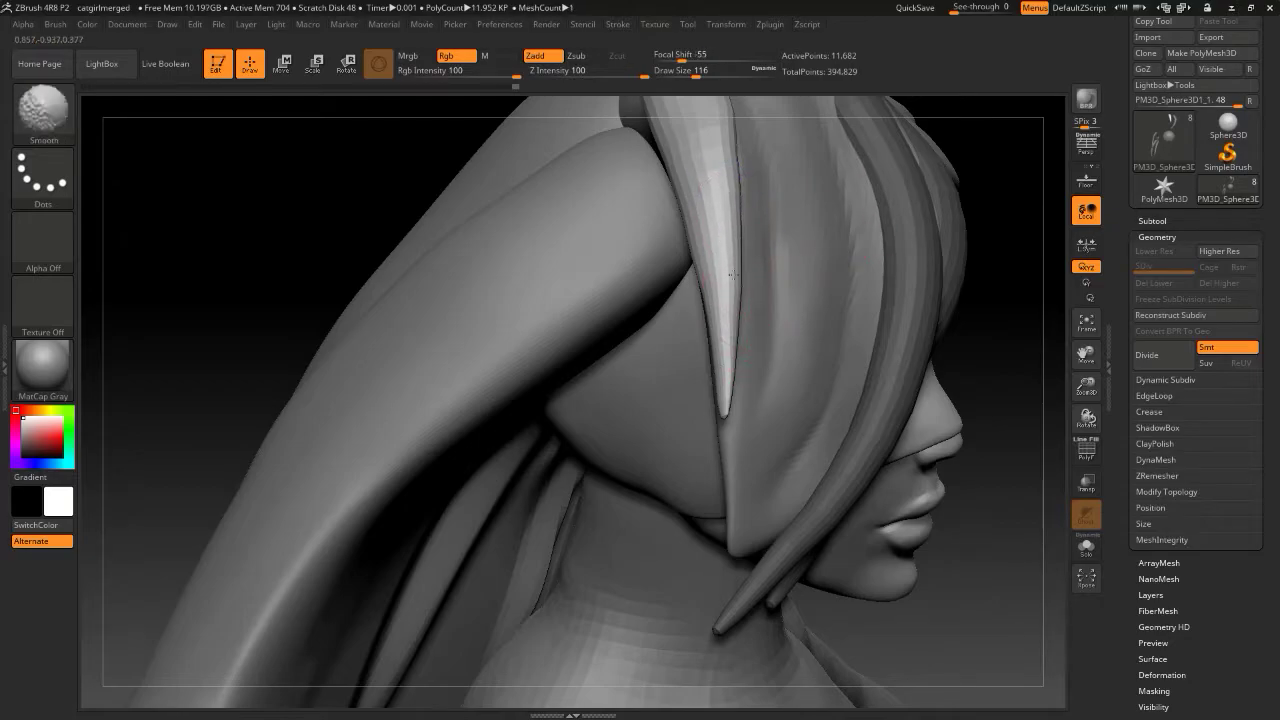
{"action": "left_click_drag", "start_coordinate": [990, 256], "coordinate": [939, 243]}
{"action": "left_click_drag", "start_coordinate": [950, 319], "coordinate": [950, 334]}
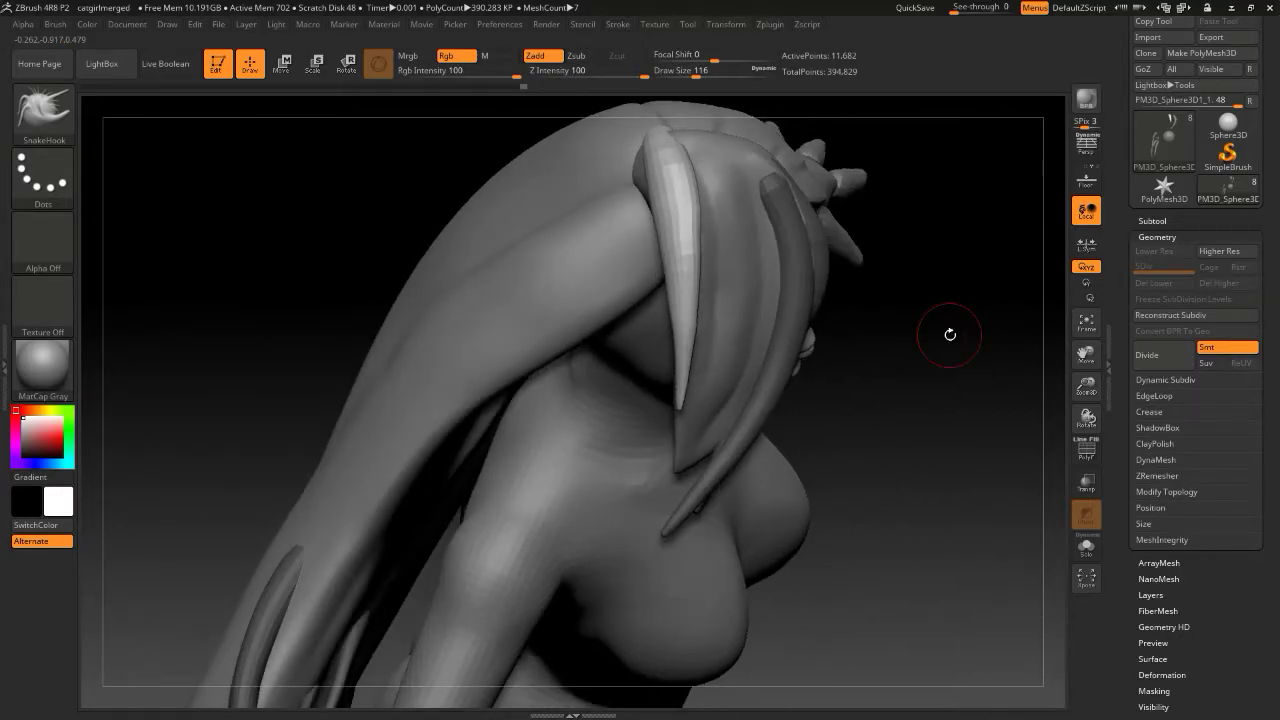
Mask all hair strands except one front bangs strand beside the face and return to SnakeHook
{"action": "left_click_drag", "start_coordinate": [904, 243], "coordinate": [834, 236]}
{"action": "key", "text": "w"}
{"action": "mouse_move", "coordinate": [948, 202]}
{"action": "left_mouse_down"}
{"action": "mouse_move", "coordinate": [998, 186]}
{"action": "mouse_move", "coordinate": [944, 132]}
{"action": "left_mouse_up"}
{"action": "left_click", "coordinate": [815, 220], "text": "ctrl"}
{"action": "key", "text": "q"}
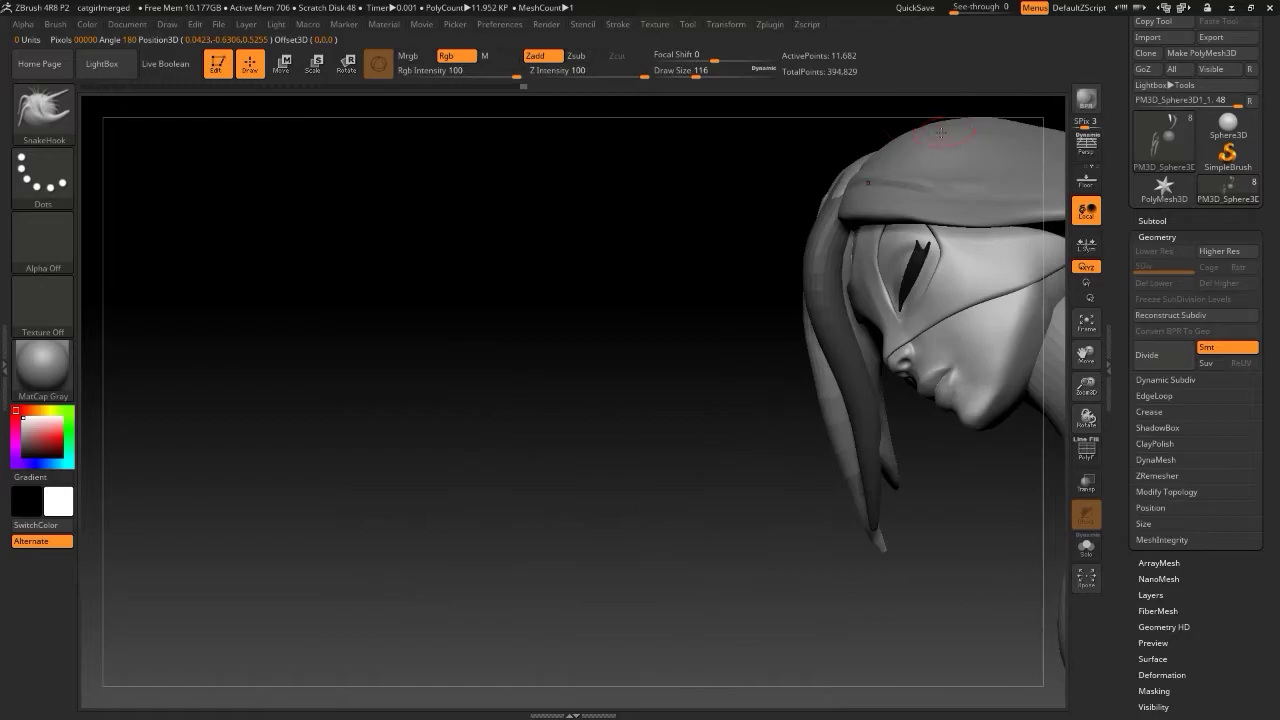
Adjust the root of the unmasked front bangs strand with SnakeHook at draw size 239
{"action": "mouse_move", "coordinate": [822, 208]}
{"action": "left_mouse_down"}
{"action": "mouse_move", "coordinate": [780, 346]}
{"action": "mouse_move", "coordinate": [720, 394]}
{"action": "mouse_move", "coordinate": [674, 334]}
{"action": "mouse_move", "coordinate": [700, 384]}
{"action": "left_mouse_up"}
{"action": "key", "text": "s"}
{"action": "left_click", "coordinate": [846, 161]}
{"action": "left_click_drag", "start_coordinate": [840, 168], "coordinate": [813, 170]}
{"action": "left_click_drag", "start_coordinate": [536, 278], "coordinate": [720, 263]}
{"action": "mouse_move", "coordinate": [977, 143]}
{"action": "left_mouse_down", "text": "alt"}
{"action": "mouse_move", "coordinate": [911, 191]}
{"action": "mouse_move", "coordinate": [1036, 195]}
{"action": "mouse_move", "coordinate": [944, 182]}
{"action": "mouse_move", "coordinate": [874, 231]}
{"action": "left_mouse_up", "text": "alt"}
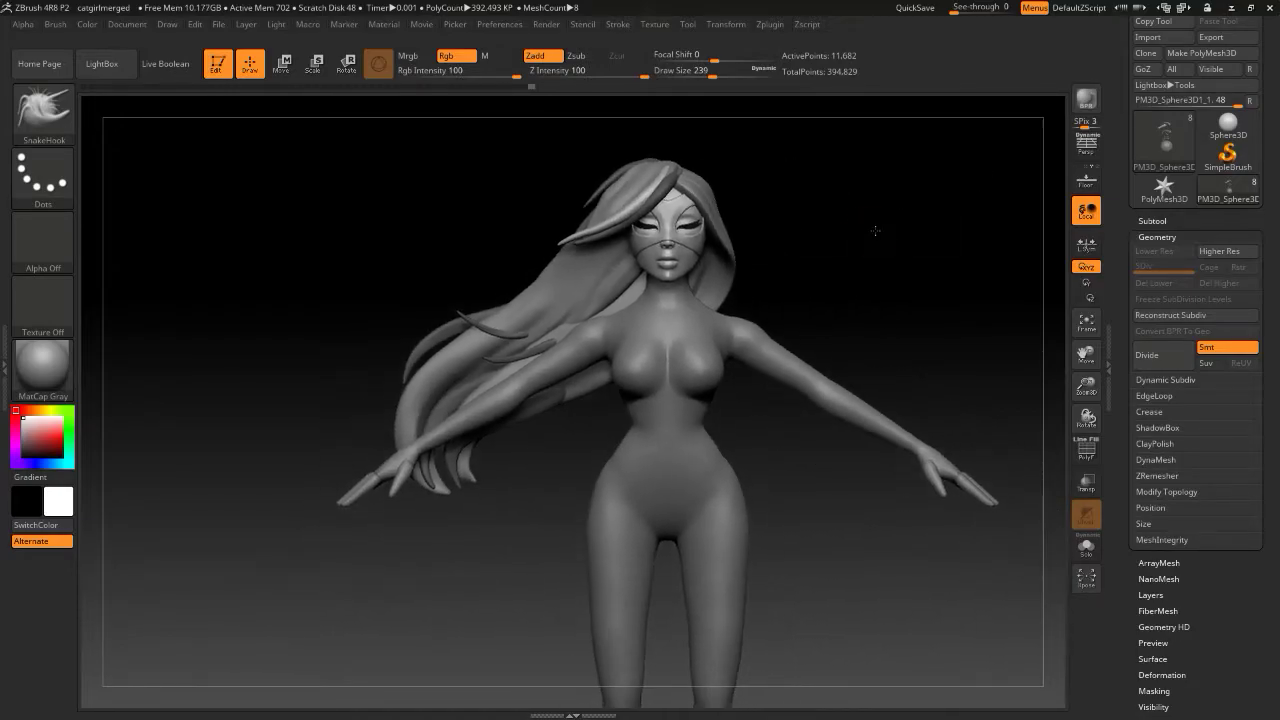
Save the project as catgirlmerged, overwriting the existing ZBrush project file
{"action": "key", "text": "ctrl+s"}
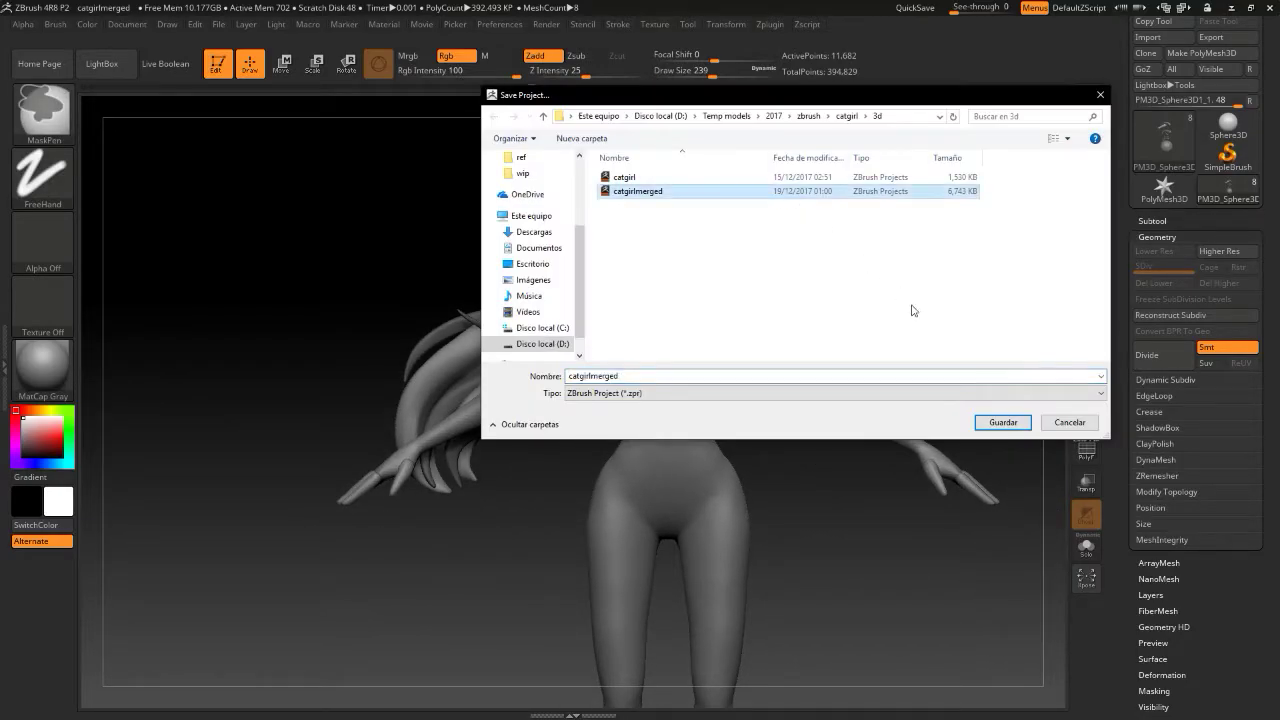
{"action": "left_click", "coordinate": [1003, 422]}
{"action": "left_click", "coordinate": [725, 371]}
{"action": "left_click_drag", "start_coordinate": [943, 249], "coordinate": [891, 284], "text": "alt"}
Save the tool as catgirlMerged, overwriting the existing ZTool file
{"action": "left_click_drag", "start_coordinate": [1123, 178], "coordinate": [1115, 300]}
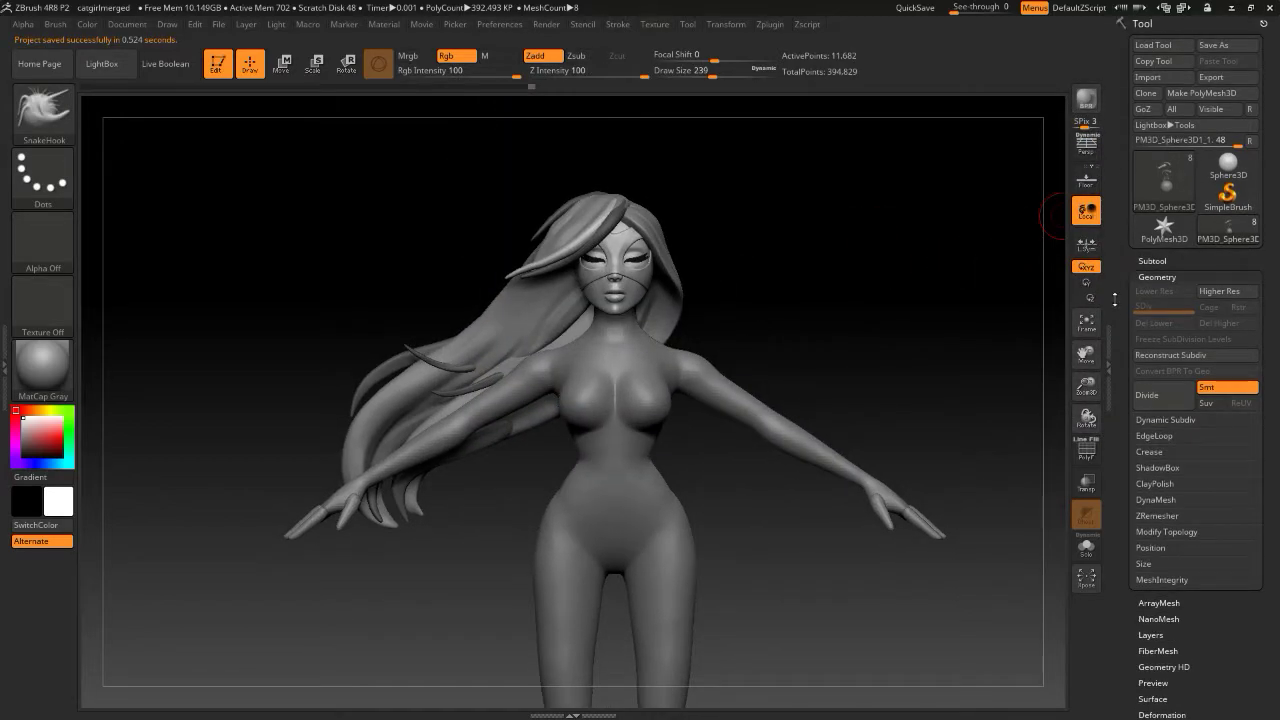
{"action": "left_click", "coordinate": [1239, 52]}
{"action": "left_click", "coordinate": [801, 193]}
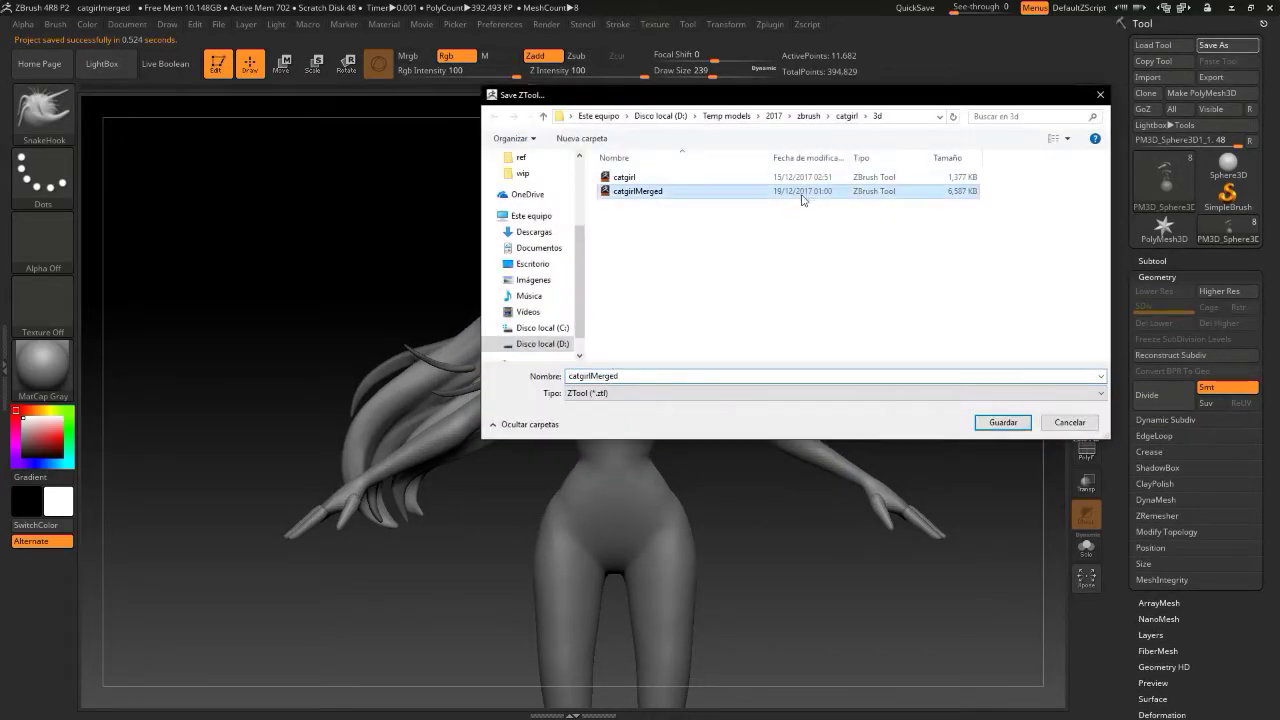
{"action": "left_click", "coordinate": [1004, 426]}
{"action": "left_click", "coordinate": [731, 371]}
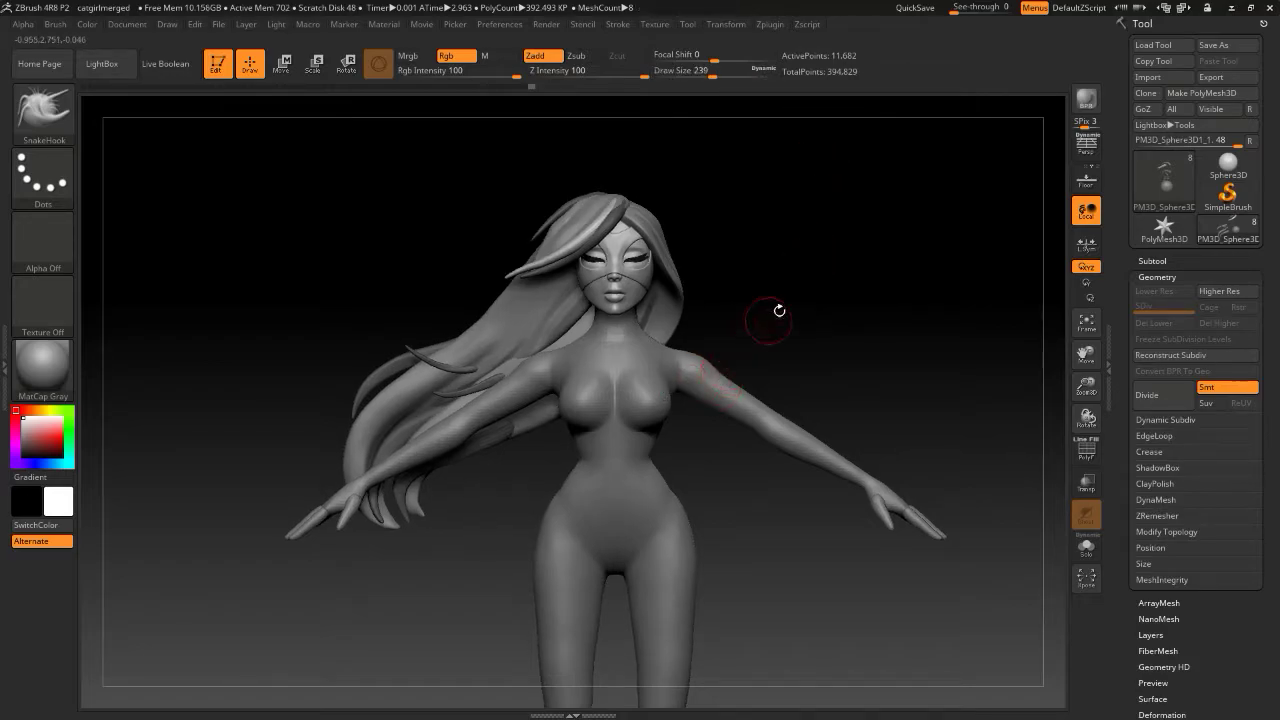
Mask everything except the upper front bangs strand and switch to the TrimDynamic brush
{"action": "left_click_drag", "start_coordinate": [786, 294], "coordinate": [784, 340]}
{"action": "mouse_move", "coordinate": [846, 170]}
{"action": "left_mouse_down", "text": "alt"}
{"action": "mouse_move", "coordinate": [830, 290]}
{"action": "mouse_move", "coordinate": [877, 286]}
{"action": "left_mouse_up", "text": "alt"}
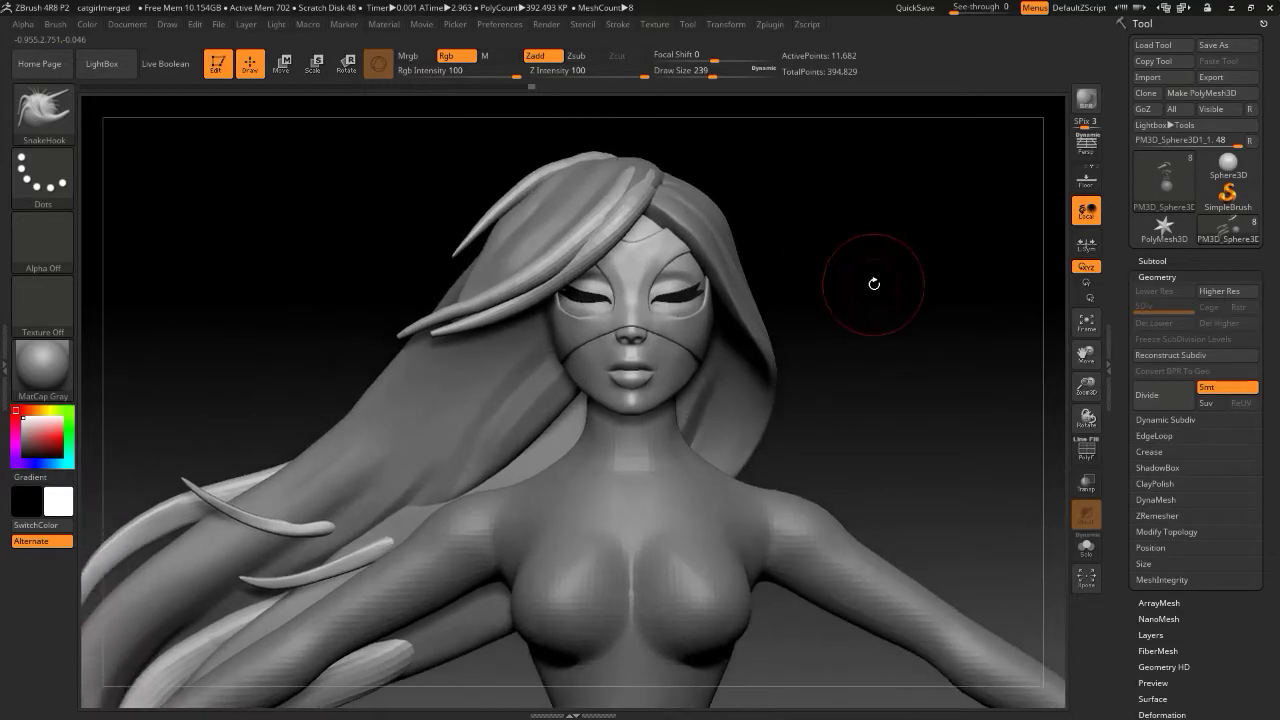
{"action": "left_click_drag", "start_coordinate": [849, 229], "coordinate": [837, 249]}
{"action": "key", "text": "w"}
{"action": "left_click", "coordinate": [671, 268], "text": "ctrl"}
{"action": "key", "text": "q"}
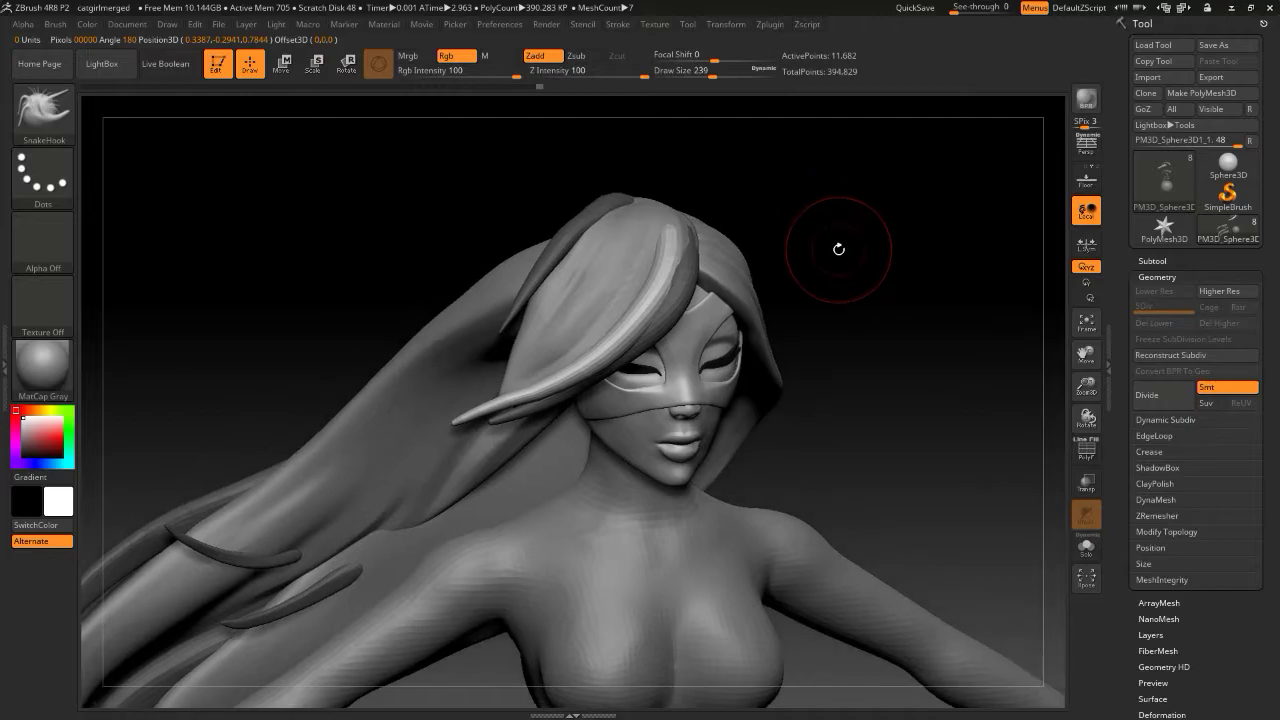
{"action": "key", "text": "b"}
{"action": "key", "text": "t"}
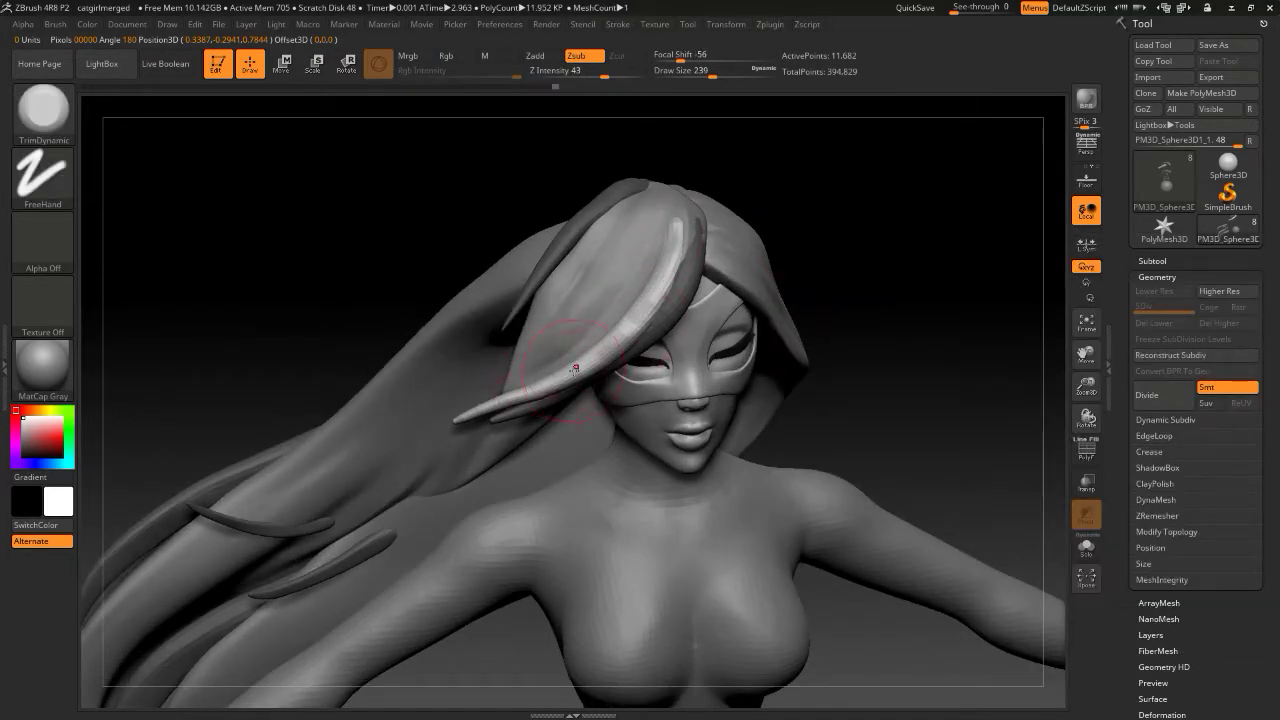
Clear the mask and subdivide the hair strands subtool to subdivision level 2
{"action": "left_click_drag", "start_coordinate": [828, 268], "coordinate": [824, 280], "text": "ctrl"}
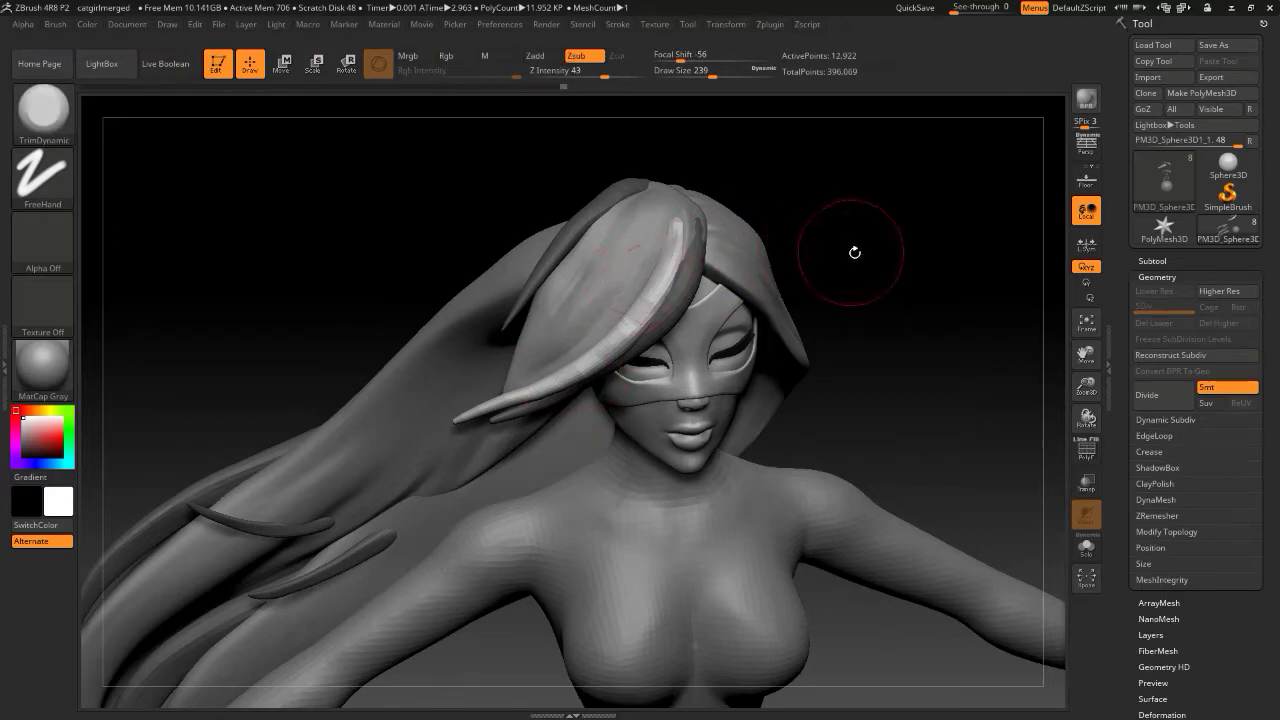
{"action": "key", "text": "ctrl+d"}
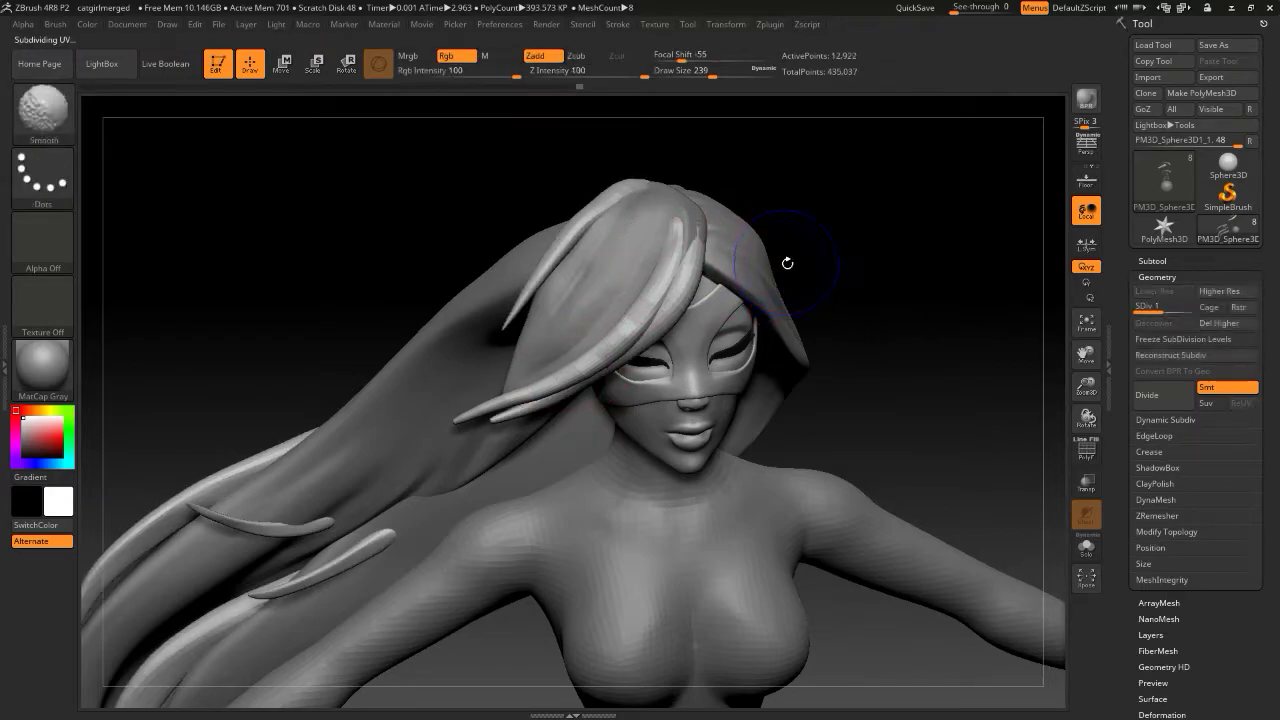
{"action": "key", "text": "ctrl+d"}
{"action": "key", "text": "d"}
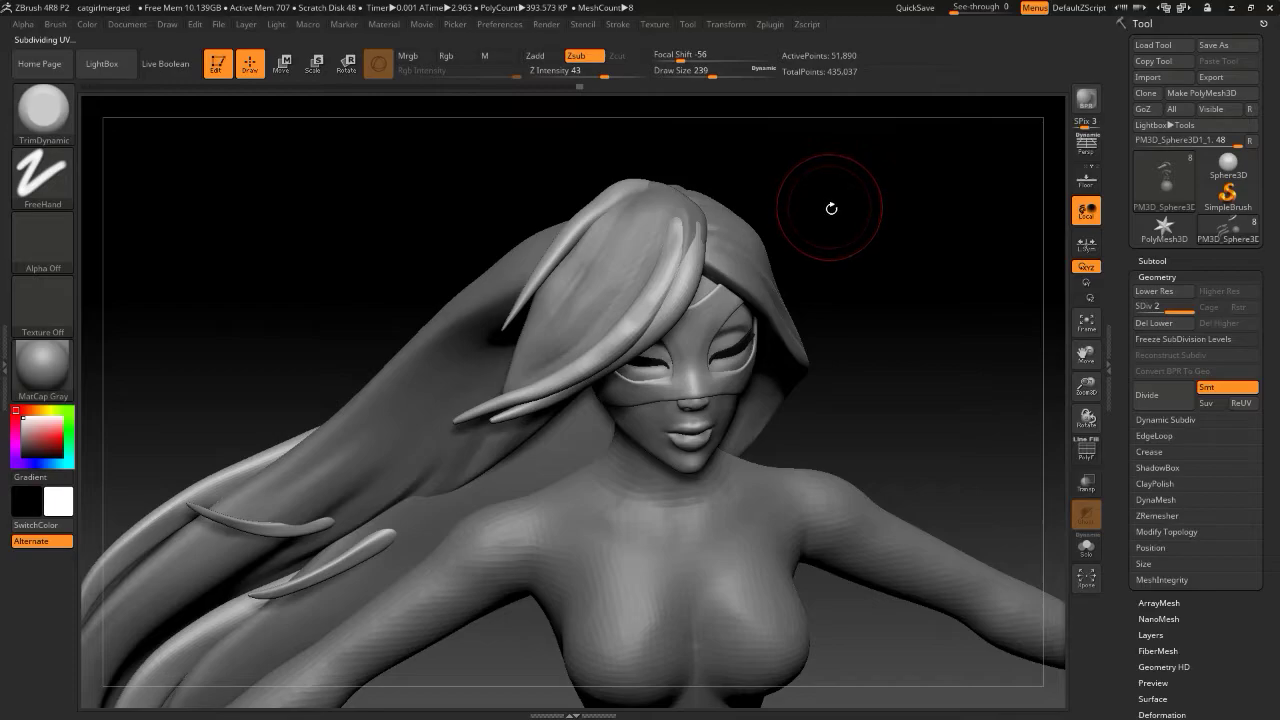
Show the strands subtool in Solo and flatten the front bangs strands with TrimDynamic, starting at draw size 239
{"action": "left_click", "coordinate": [1086, 544]}
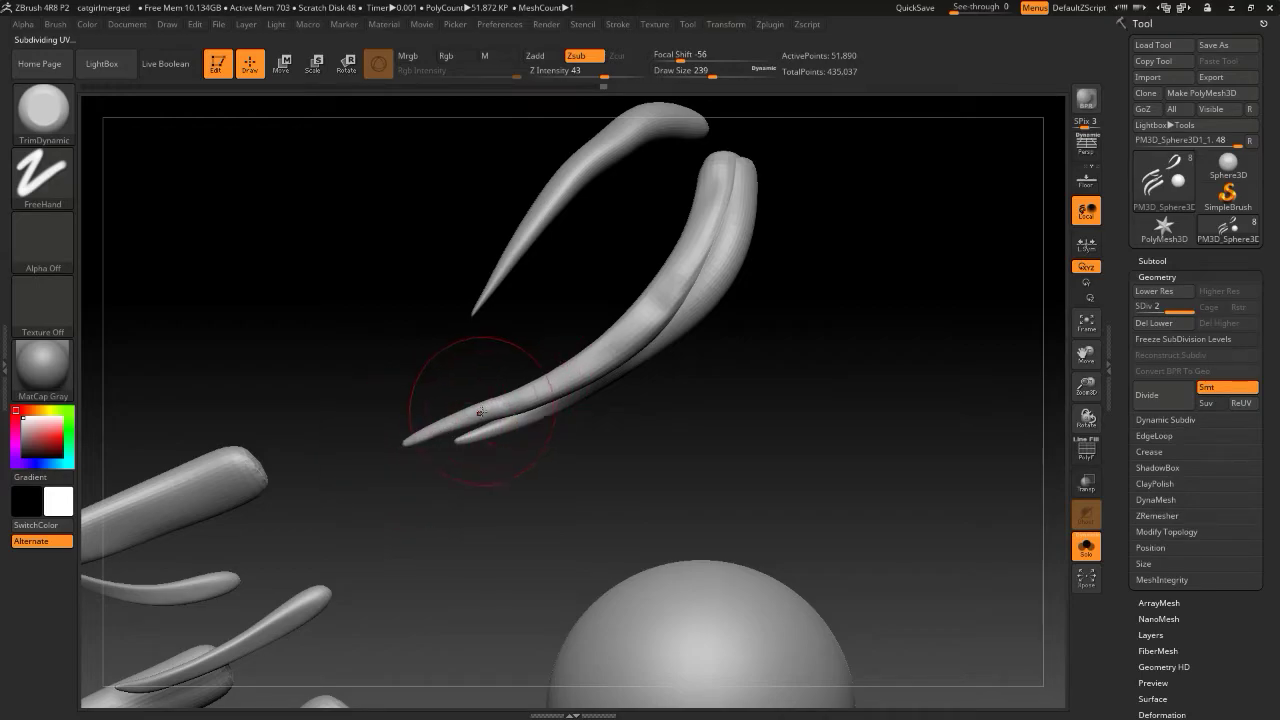
{"action": "left_click_drag", "start_coordinate": [536, 396], "coordinate": [578, 374]}
{"action": "mouse_move", "coordinate": [632, 322]}
{"action": "left_mouse_down"}
{"action": "mouse_move", "coordinate": [656, 306]}
{"action": "mouse_move", "coordinate": [642, 318]}
{"action": "left_mouse_up"}
{"action": "left_click_drag", "start_coordinate": [720, 191], "coordinate": [711, 238]}
{"action": "left_click_drag", "start_coordinate": [782, 233], "coordinate": [808, 246]}
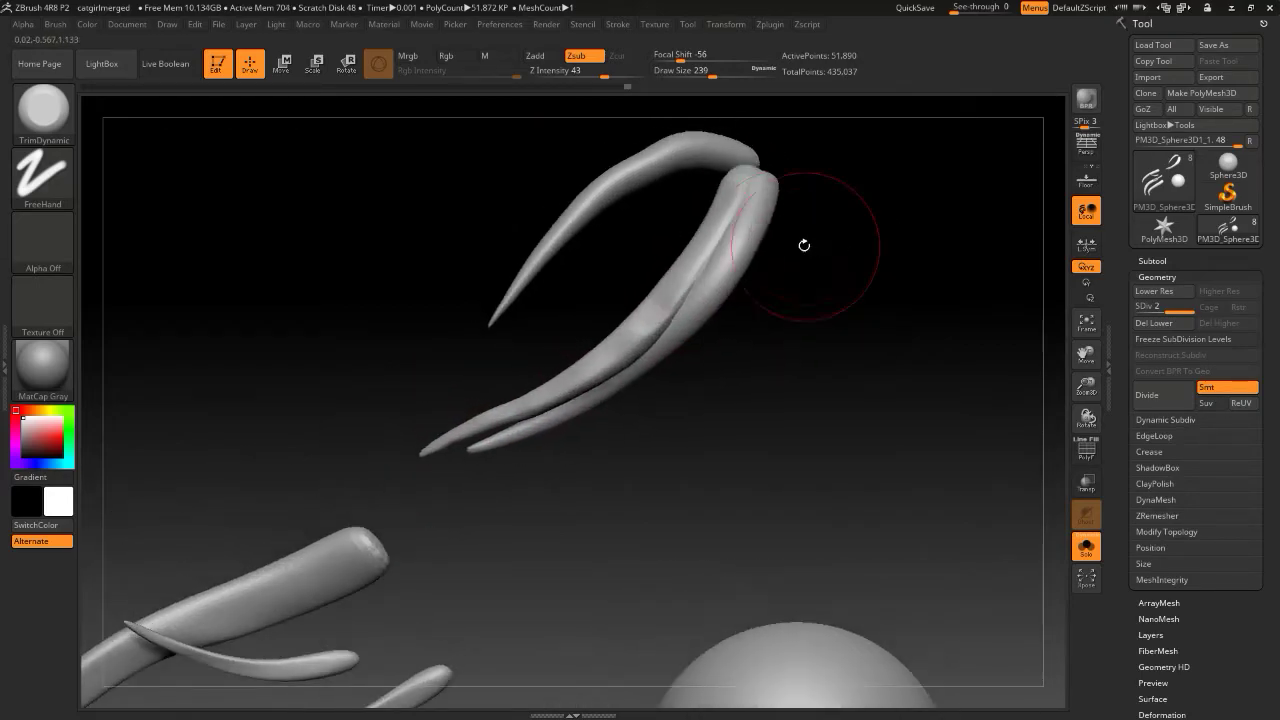
{"action": "left_click_drag", "start_coordinate": [758, 188], "coordinate": [667, 343]}
{"action": "mouse_move", "coordinate": [636, 406]}
{"action": "left_mouse_down"}
{"action": "mouse_move", "coordinate": [600, 365]}
{"action": "mouse_move", "coordinate": [634, 337]}
{"action": "left_mouse_up"}
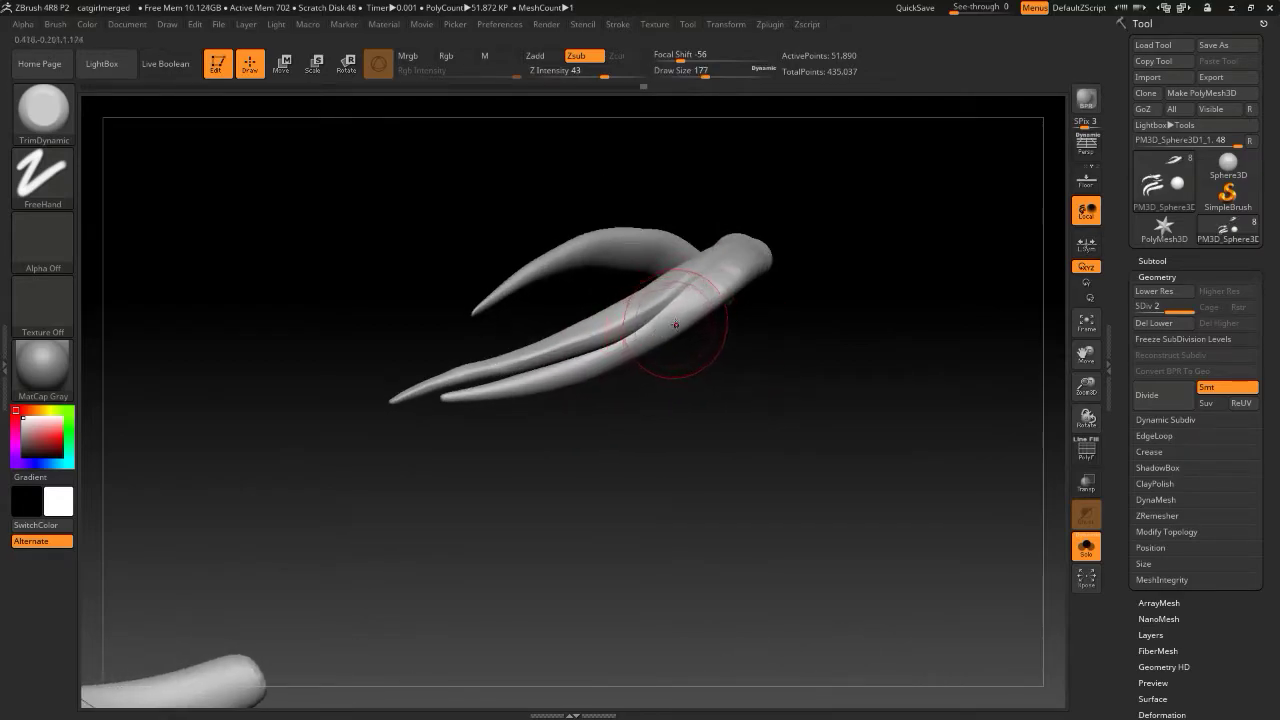
Isolate the lower front bangs strand and refine it with TrimDynamic and Smooth, reducing the draw size to 163 for the tip
{"action": "left_click", "coordinate": [676, 324], "text": "alt"}
{"action": "left_click_drag", "start_coordinate": [716, 280], "coordinate": [572, 364]}
{"action": "mouse_move", "coordinate": [486, 334]}
{"action": "left_mouse_down"}
{"action": "mouse_move", "coordinate": [626, 297]}
{"action": "mouse_move", "coordinate": [349, 300]}
{"action": "left_mouse_up"}
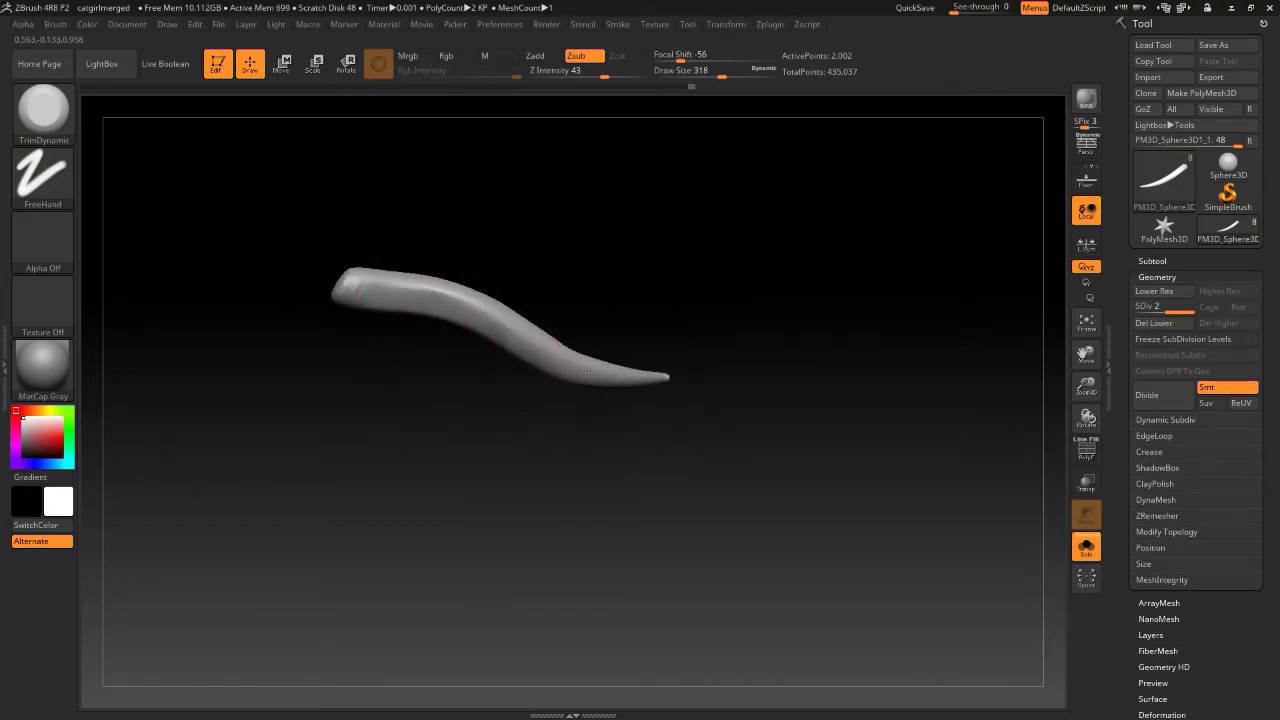
{"action": "mouse_move", "coordinate": [610, 378]}
{"action": "left_mouse_down"}
{"action": "mouse_move", "coordinate": [660, 337]}
{"action": "mouse_move", "coordinate": [708, 323]}
{"action": "left_mouse_up"}
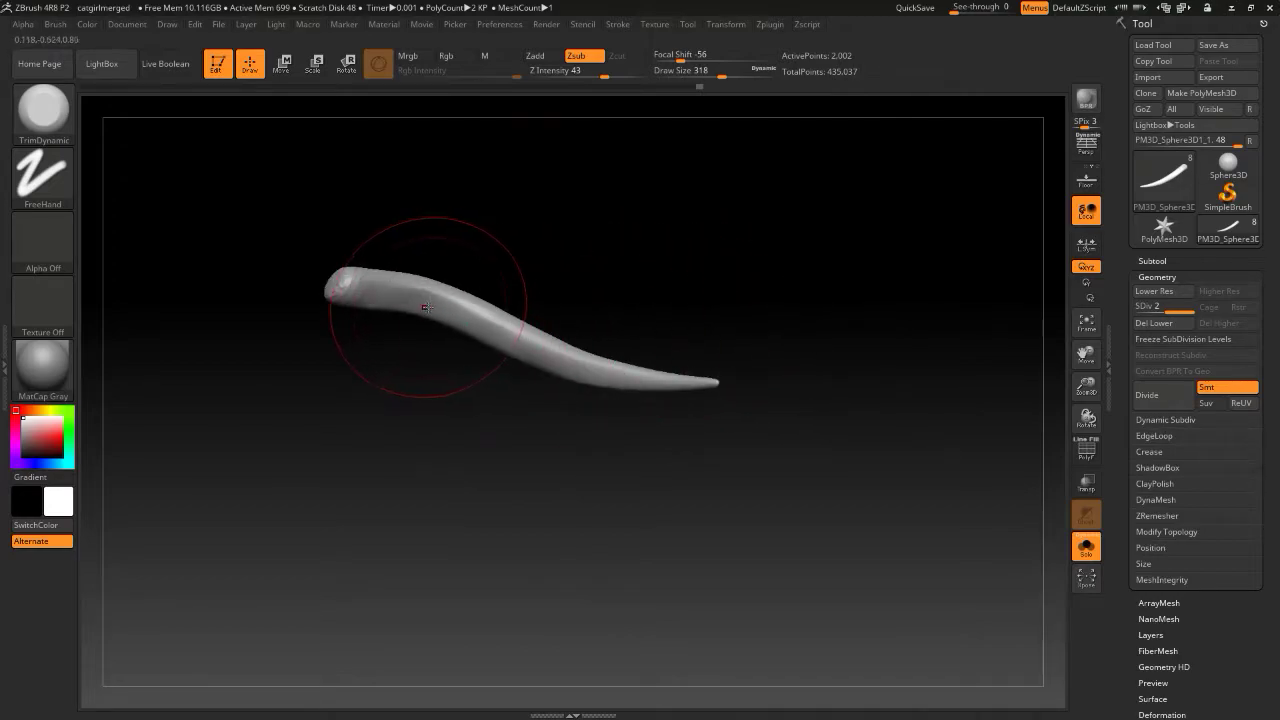
{"action": "key", "text": "s"}
{"action": "left_click_drag", "start_coordinate": [449, 306], "coordinate": [440, 306]}
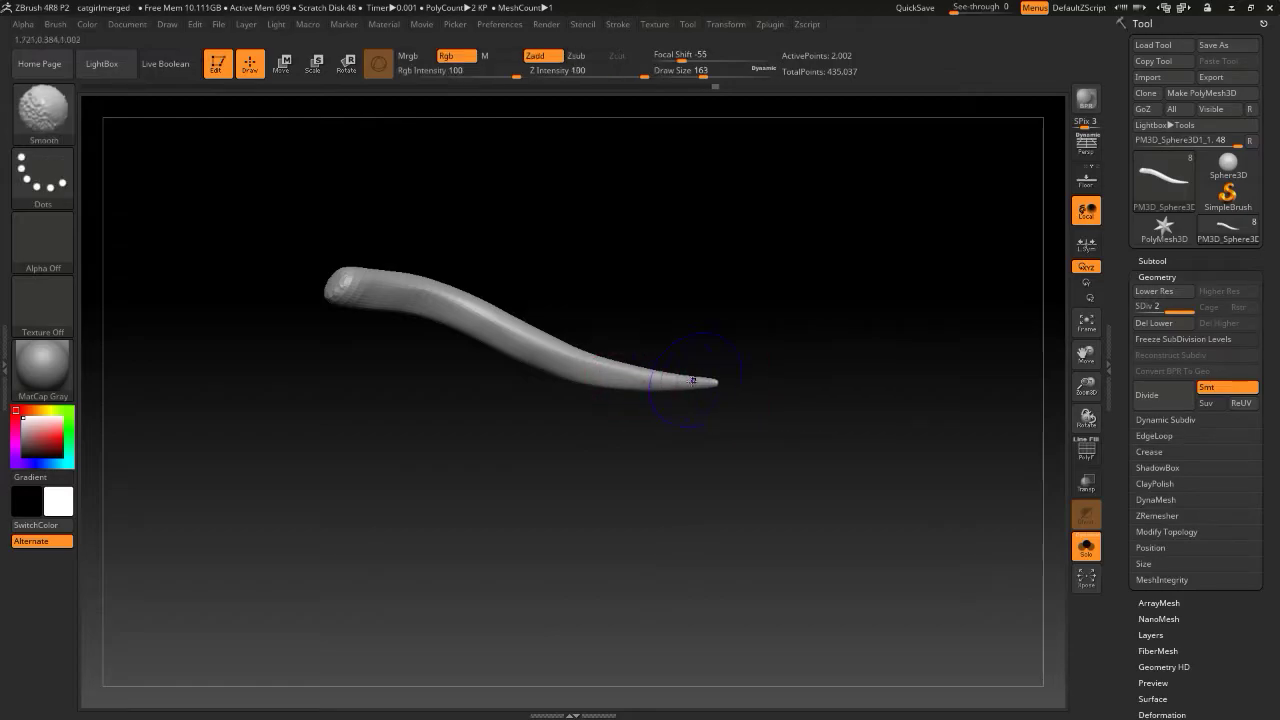
{"action": "left_click_drag", "start_coordinate": [623, 377], "coordinate": [720, 357]}
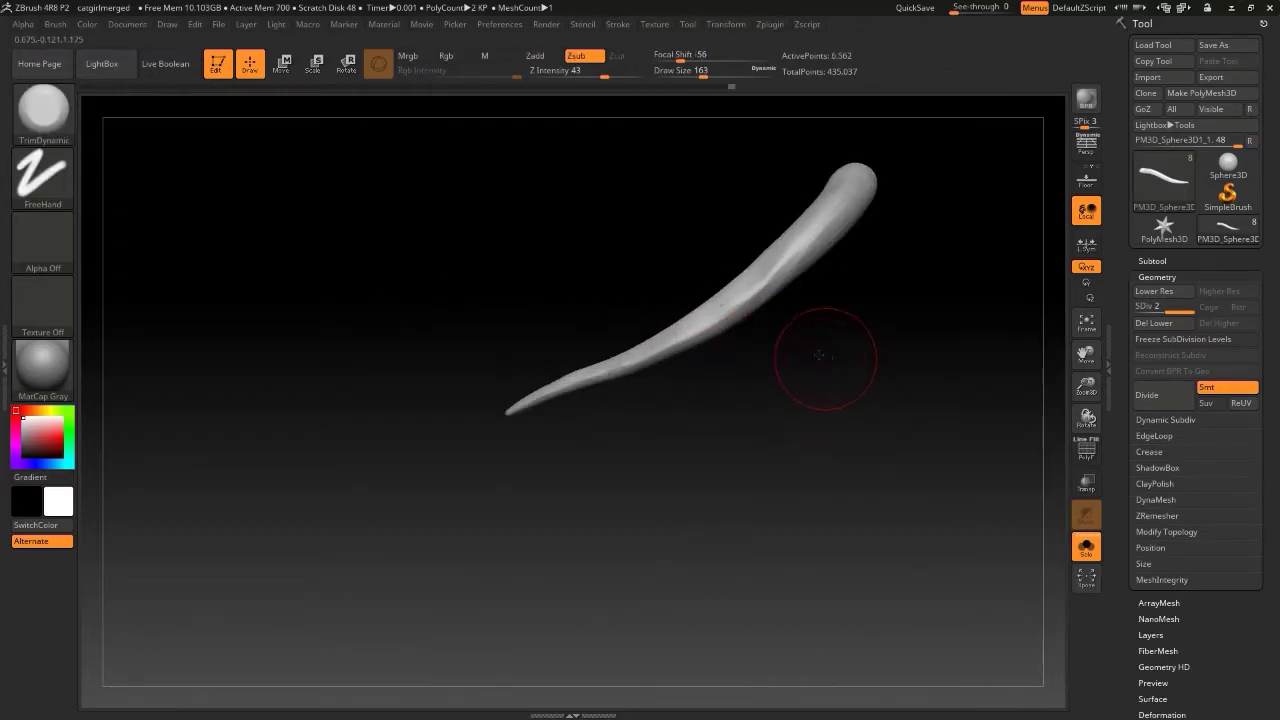
Set the TrimDynamic draw size to 217 and plane the isolated longer bangs strand from its root toward the tip
{"action": "mouse_move", "coordinate": [820, 363]}
{"action": "left_mouse_down"}
{"action": "mouse_move", "coordinate": [707, 330]}
{"action": "mouse_move", "coordinate": [657, 332]}
{"action": "left_mouse_up"}
{"action": "left_click_drag", "start_coordinate": [770, 268], "coordinate": [707, 291]}
{"action": "key", "text": "s"}
{"action": "key", "text": "s"}
{"action": "left_click_drag", "start_coordinate": [584, 223], "coordinate": [588, 223]}
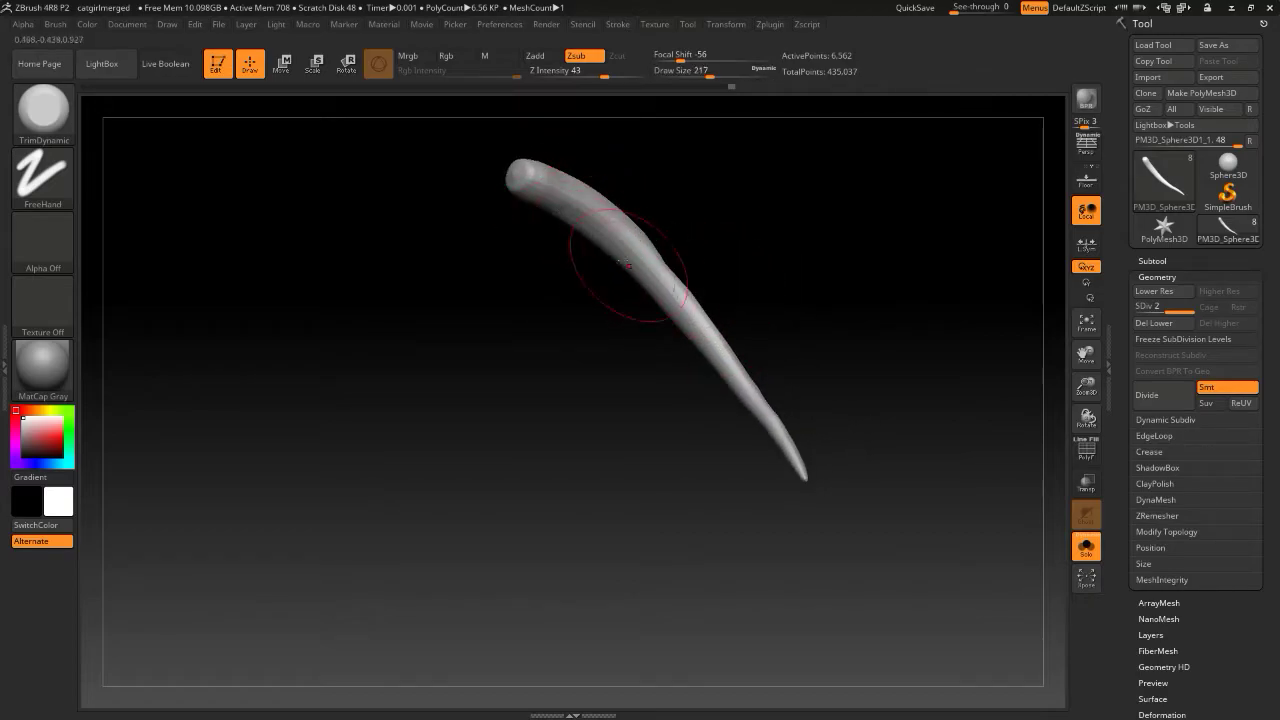
{"action": "left_click_drag", "start_coordinate": [663, 286], "coordinate": [740, 382]}
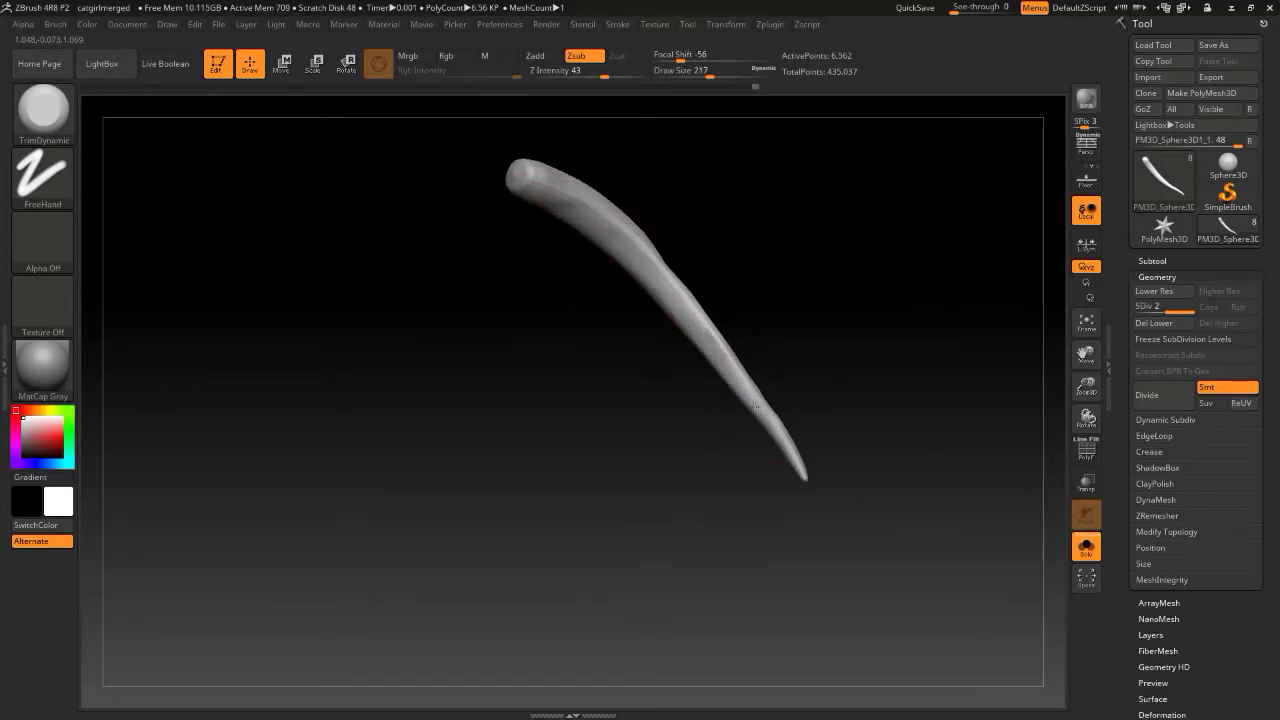
{"action": "left_click_drag", "start_coordinate": [823, 361], "coordinate": [849, 255]}
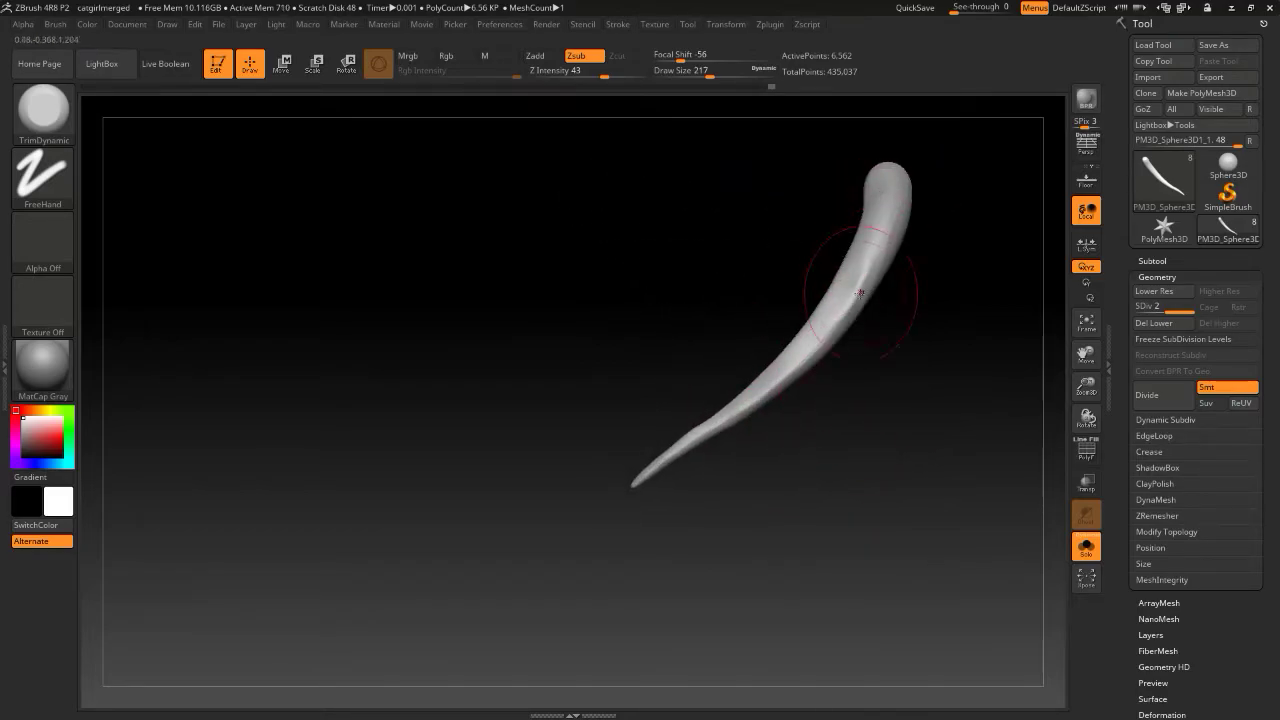
Flatten the remaining sides and the thick root end of the longer bangs strand with TrimDynamic at draw size 217
{"action": "left_click_drag", "start_coordinate": [731, 410], "coordinate": [883, 332]}
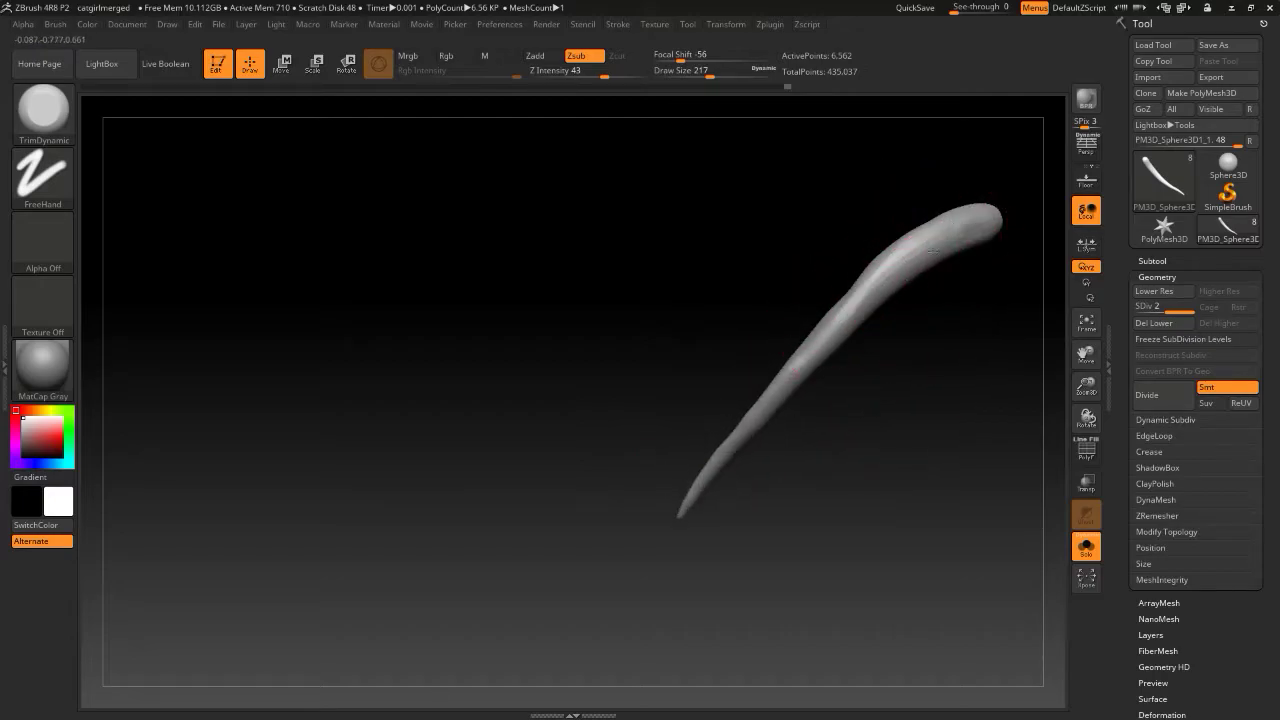
{"action": "left_click_drag", "start_coordinate": [945, 246], "coordinate": [928, 253]}
{"action": "left_click_drag", "start_coordinate": [944, 281], "coordinate": [946, 287]}
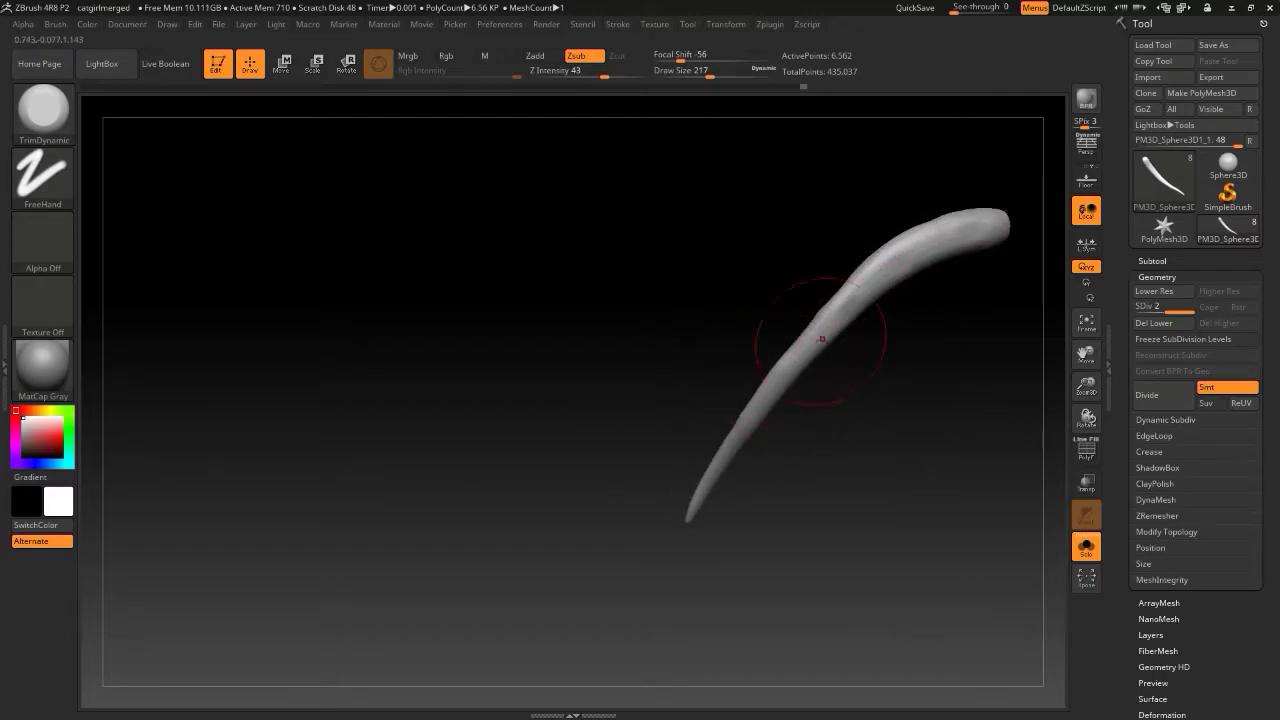
{"action": "left_click_drag", "start_coordinate": [771, 486], "coordinate": [908, 446]}
{"action": "mouse_move", "coordinate": [1030, 442]}
{"action": "left_mouse_down"}
{"action": "mouse_move", "coordinate": [917, 401]}
{"action": "mouse_move", "coordinate": [827, 410]}
{"action": "left_mouse_up"}
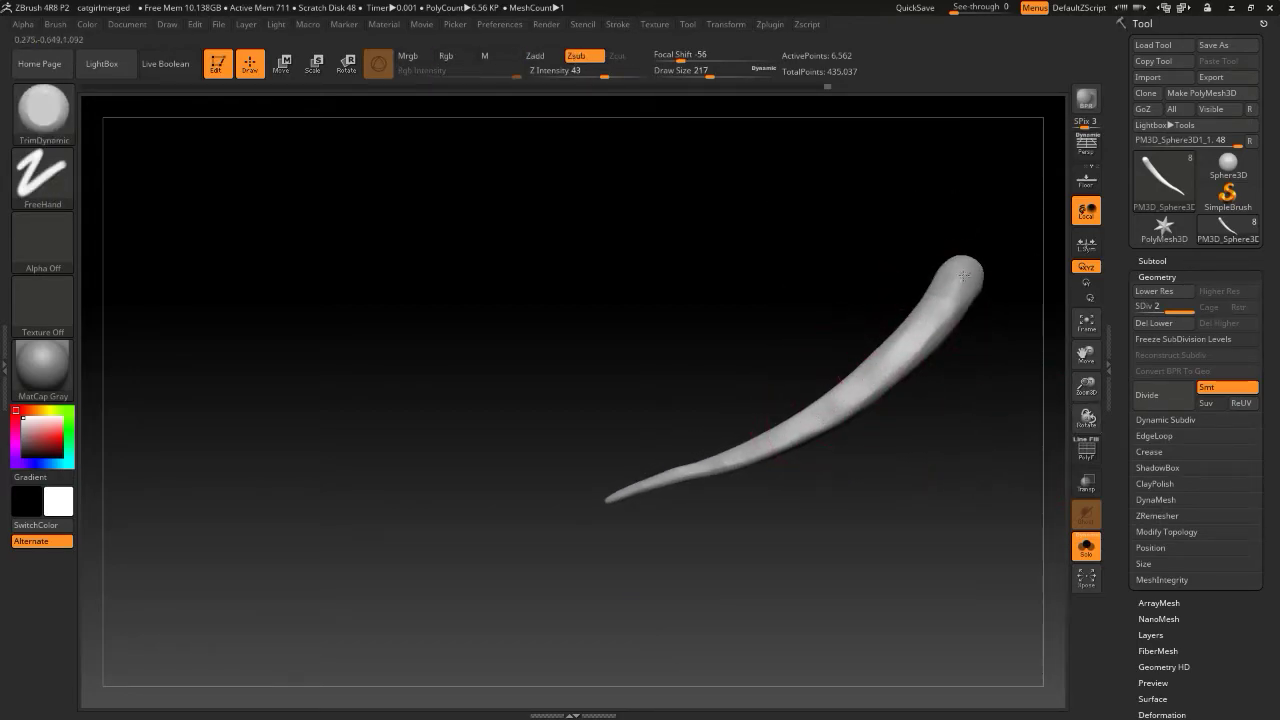
{"action": "left_click_drag", "start_coordinate": [954, 287], "coordinate": [960, 279]}
{"action": "left_click_drag", "start_coordinate": [1012, 378], "coordinate": [985, 350]}
{"action": "left_click_drag", "start_coordinate": [958, 423], "coordinate": [912, 408]}
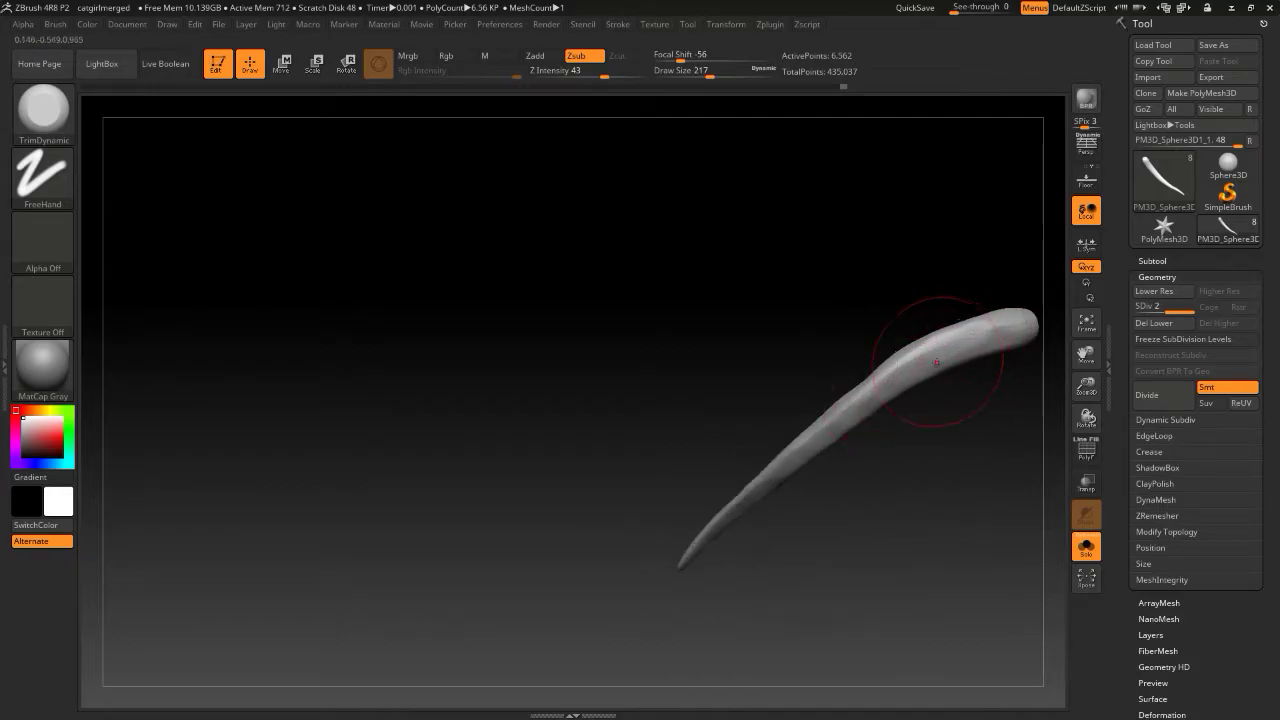
{"action": "left_click_drag", "start_coordinate": [954, 353], "coordinate": [908, 375]}
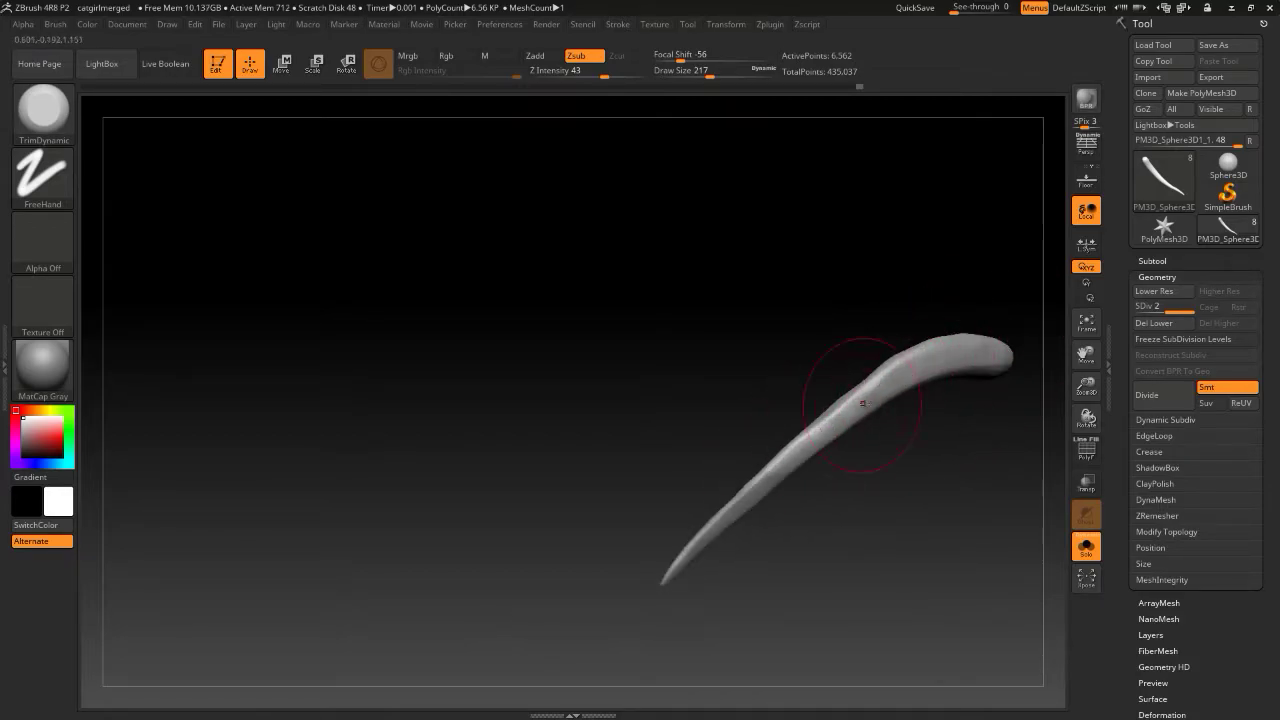
{"action": "left_click_drag", "start_coordinate": [848, 508], "coordinate": [971, 517], "text": "shift"}
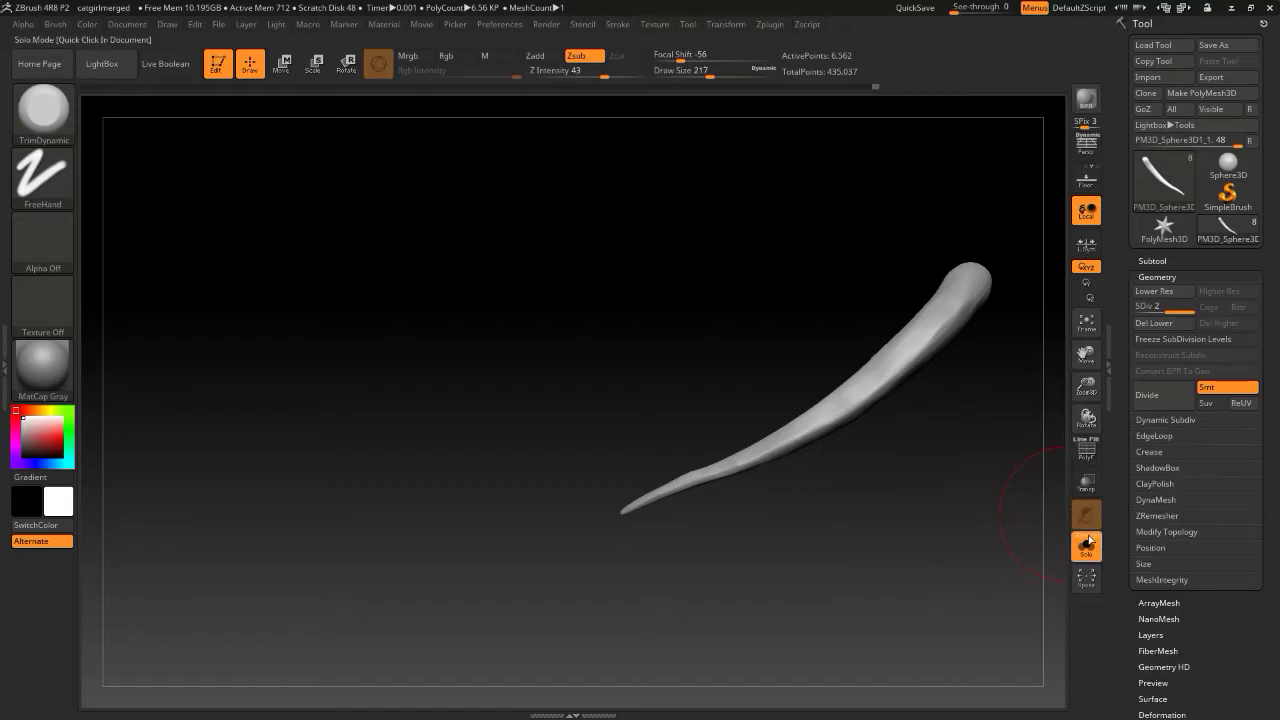
Leave Solo to isolate the next curved bangs strand, and show it in Solo again
{"action": "left_click", "coordinate": [1087, 547]}
{"action": "mouse_move", "coordinate": [611, 317]}
{"action": "left_mouse_down"}
{"action": "mouse_move", "coordinate": [613, 340]}
{"action": "mouse_move", "coordinate": [604, 304]}
{"action": "left_mouse_up"}
{"action": "key", "text": "ctrl+shift"}
{"action": "key", "text": "ctrl+shift"}
{"action": "mouse_move", "coordinate": [700, 223]}
{"action": "left_mouse_down"}
{"action": "mouse_move", "coordinate": [688, 290]}
{"action": "mouse_move", "coordinate": [969, 273]}
{"action": "mouse_move", "coordinate": [925, 363]}
{"action": "left_mouse_up"}
{"action": "left_click", "coordinate": [1086, 546]}
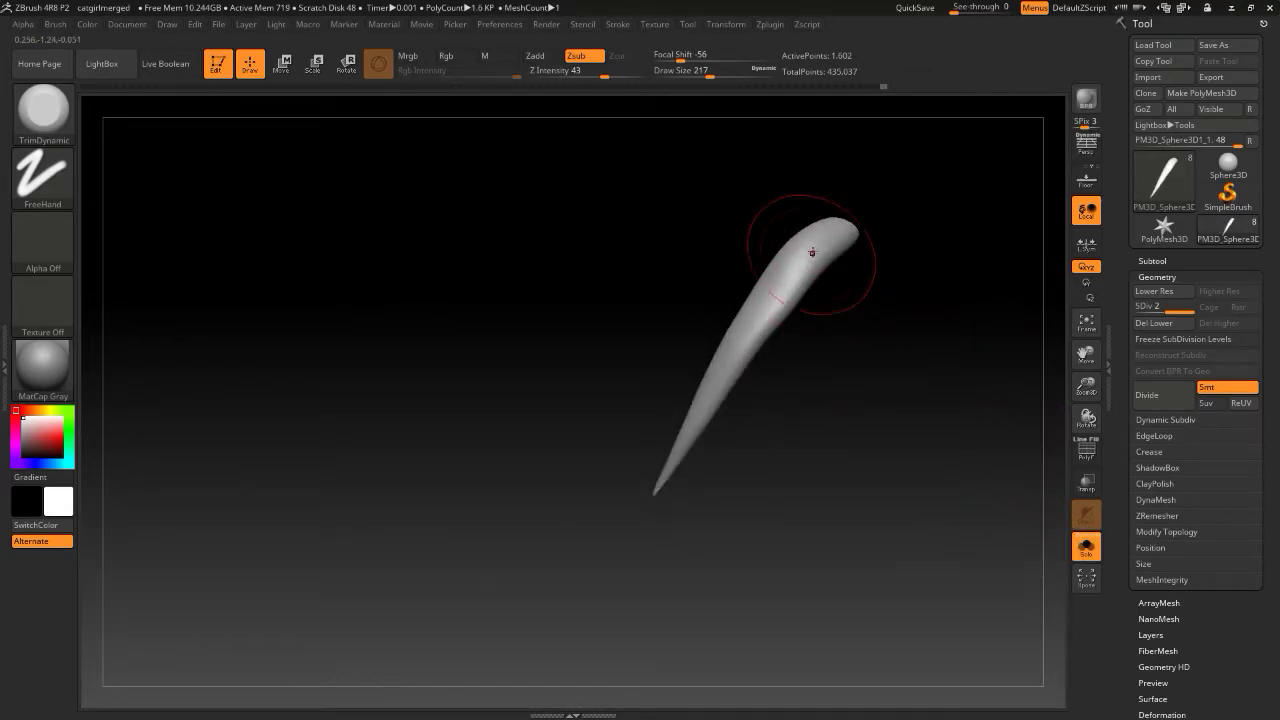
Plane the curved bangs strand on several sides from root to tip with TrimDynamic at draw size 217
{"action": "left_click_drag", "start_coordinate": [795, 267], "coordinate": [720, 381]}
{"action": "left_click_drag", "start_coordinate": [686, 447], "coordinate": [651, 505]}
{"action": "left_click_drag", "start_coordinate": [732, 450], "coordinate": [772, 445]}
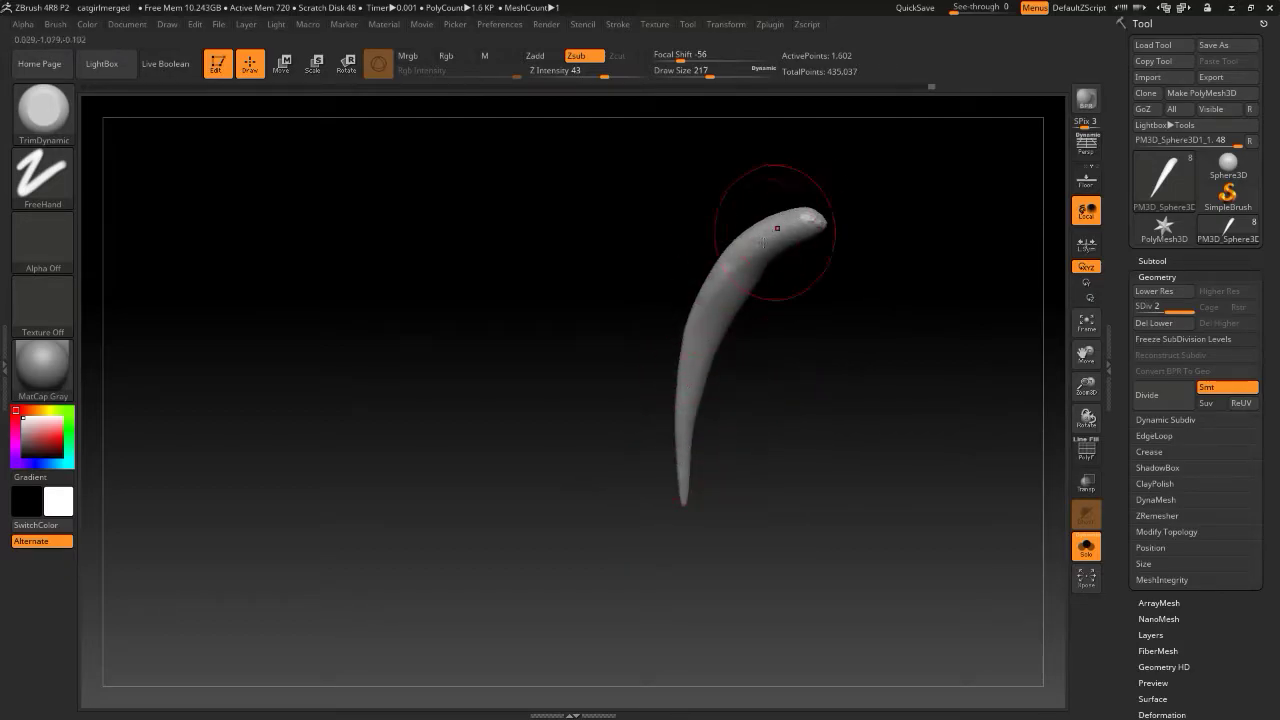
{"action": "left_click_drag", "start_coordinate": [814, 287], "coordinate": [738, 340]}
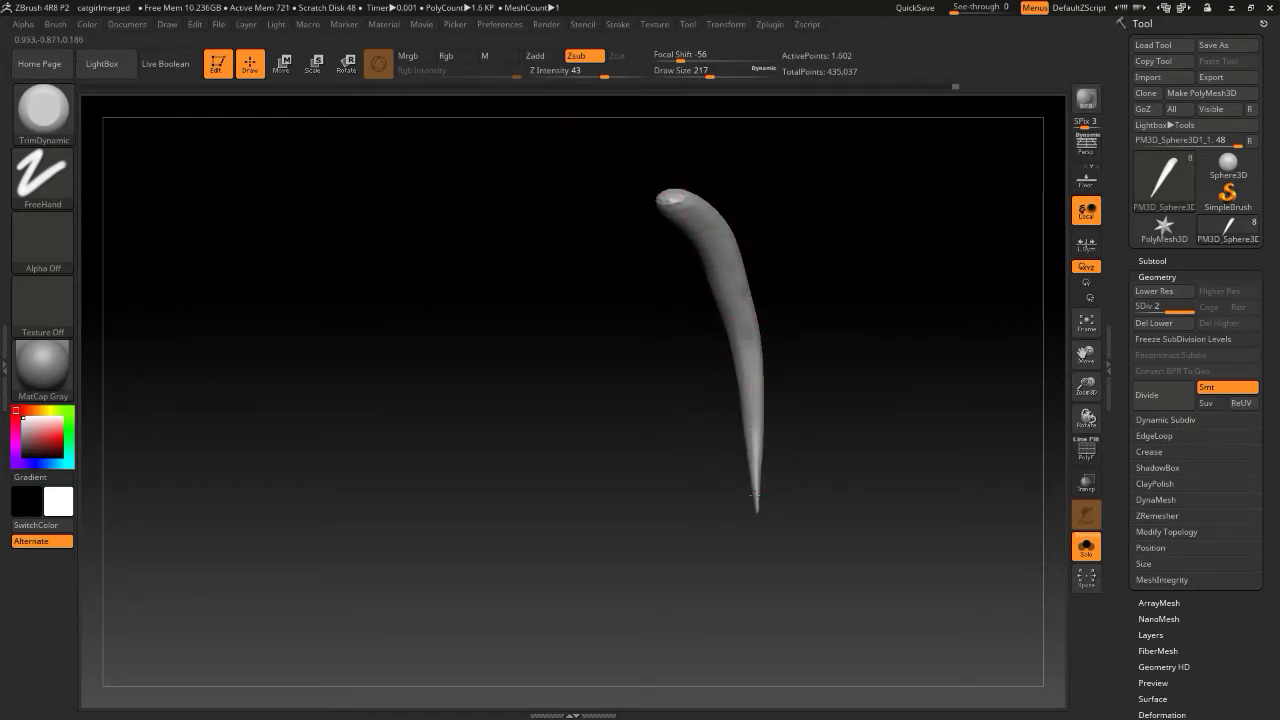
{"action": "mouse_move", "coordinate": [759, 515]}
{"action": "left_mouse_down"}
{"action": "mouse_move", "coordinate": [789, 426]}
{"action": "mouse_move", "coordinate": [834, 397]}
{"action": "mouse_move", "coordinate": [866, 414]}
{"action": "mouse_move", "coordinate": [828, 405]}
{"action": "mouse_move", "coordinate": [796, 340]}
{"action": "left_mouse_up"}
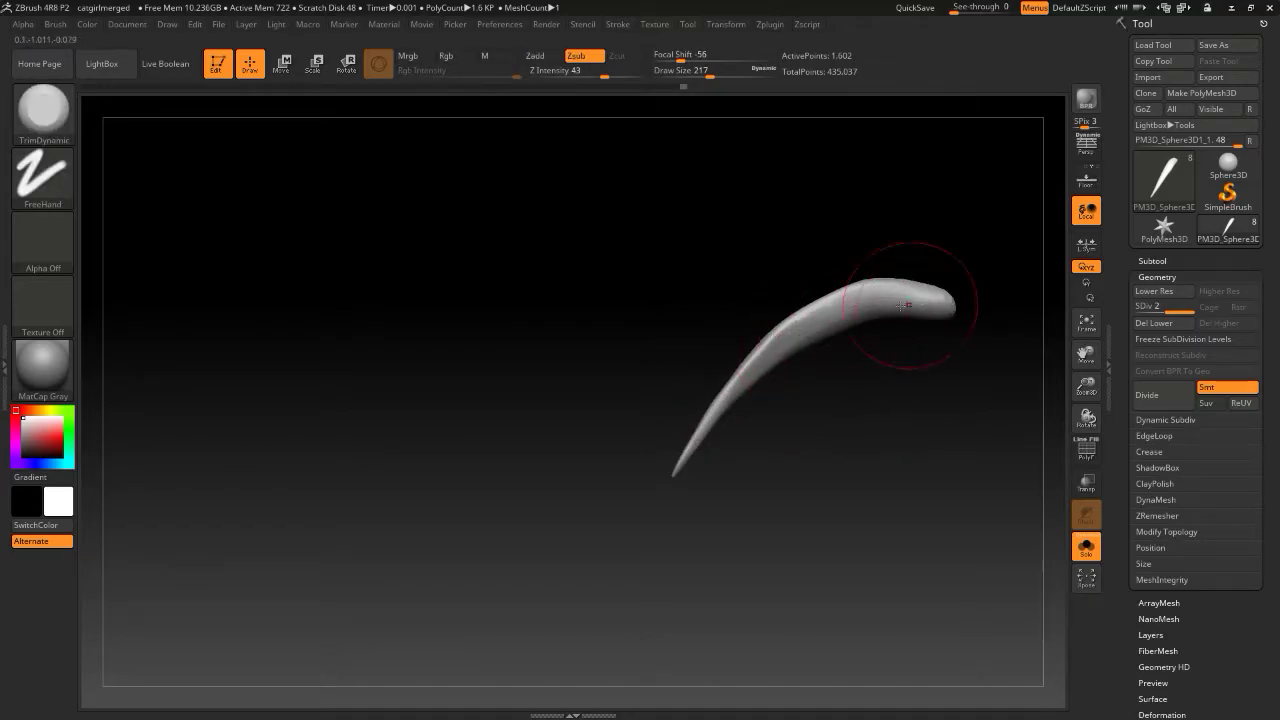
{"action": "left_click_drag", "start_coordinate": [745, 421], "coordinate": [696, 461]}
Reduce the draw size to 163, then trim and smooth the thin lower end of the curved bangs strand
{"action": "key", "text": "s"}
{"action": "left_click", "coordinate": [730, 427]}
{"action": "mouse_move", "coordinate": [772, 455]}
{"action": "left_mouse_down"}
{"action": "mouse_move", "coordinate": [786, 451]}
{"action": "mouse_move", "coordinate": [831, 491]}
{"action": "mouse_move", "coordinate": [862, 477]}
{"action": "left_mouse_up"}
{"action": "key", "text": "s"}
{"action": "left_click", "coordinate": [842, 464]}
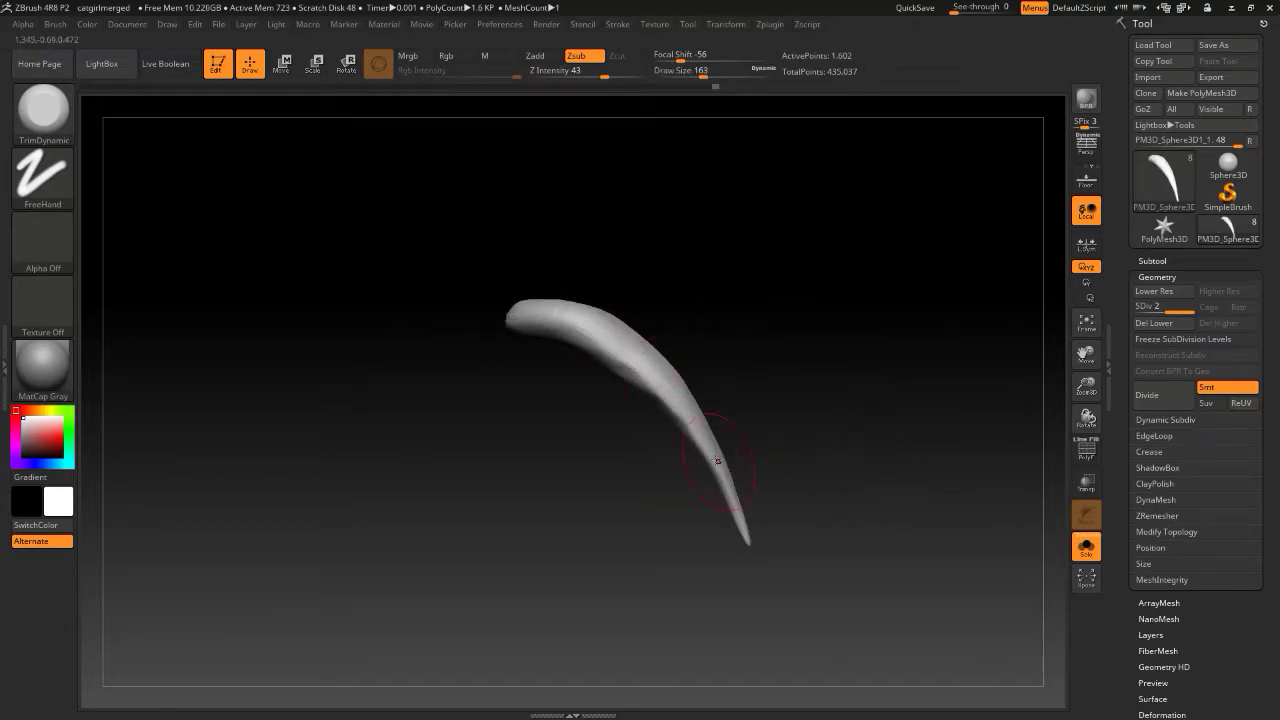
{"action": "left_click_drag", "start_coordinate": [764, 419], "coordinate": [757, 414]}
{"action": "key", "text": "shift"}
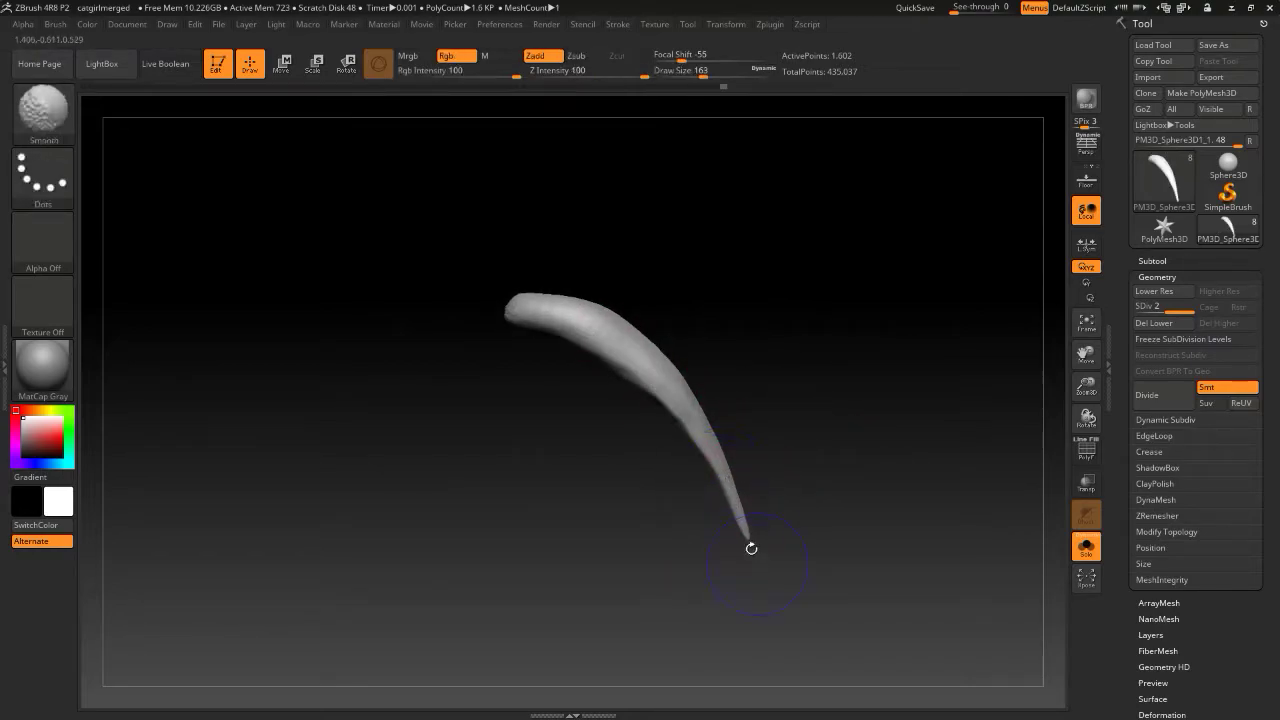
{"action": "mouse_move", "coordinate": [749, 542]}
{"action": "left_mouse_down"}
{"action": "mouse_move", "coordinate": [717, 402]}
{"action": "mouse_move", "coordinate": [682, 365]}
{"action": "left_mouse_up"}
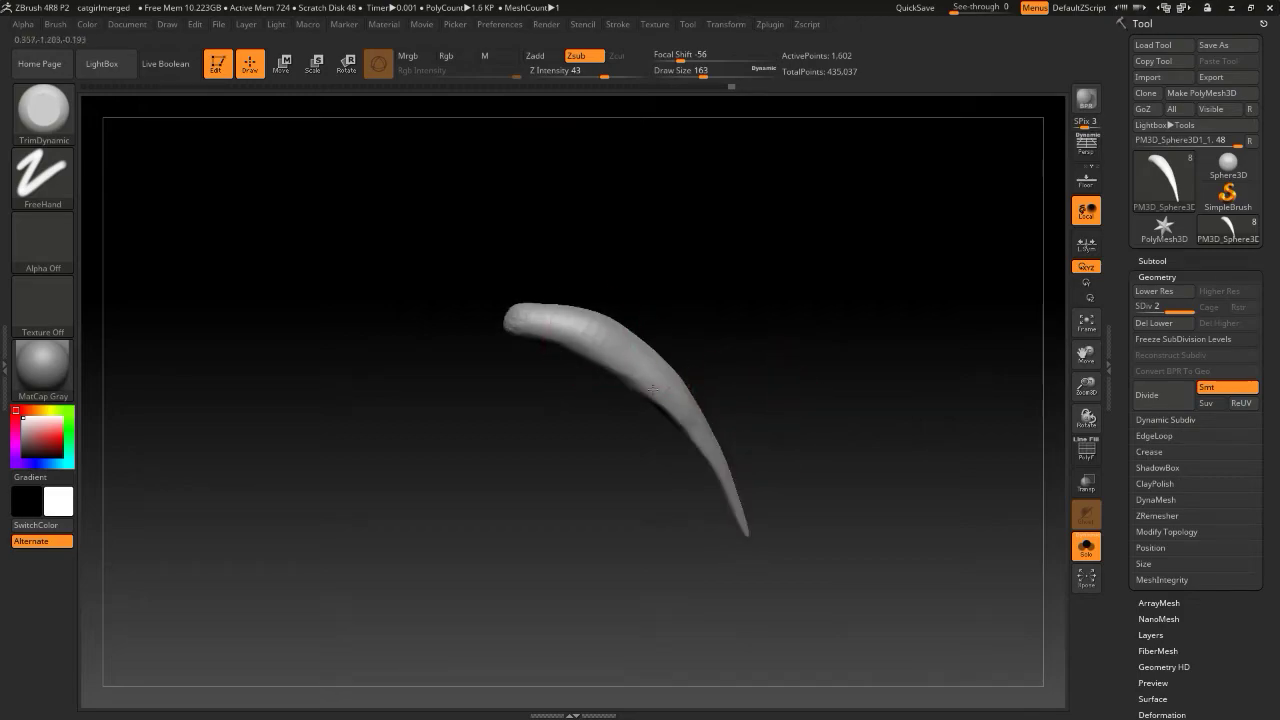
Unhide all hair strands and leave Solo to show the complete character
{"action": "left_click_drag", "start_coordinate": [750, 422], "coordinate": [775, 403], "text": "shift"}
{"action": "left_click", "coordinate": [888, 440], "text": "ctrl+shift"}
{"action": "left_click_drag", "start_coordinate": [930, 411], "coordinate": [868, 334], "text": "shift"}
{"action": "left_click", "coordinate": [1092, 548]}
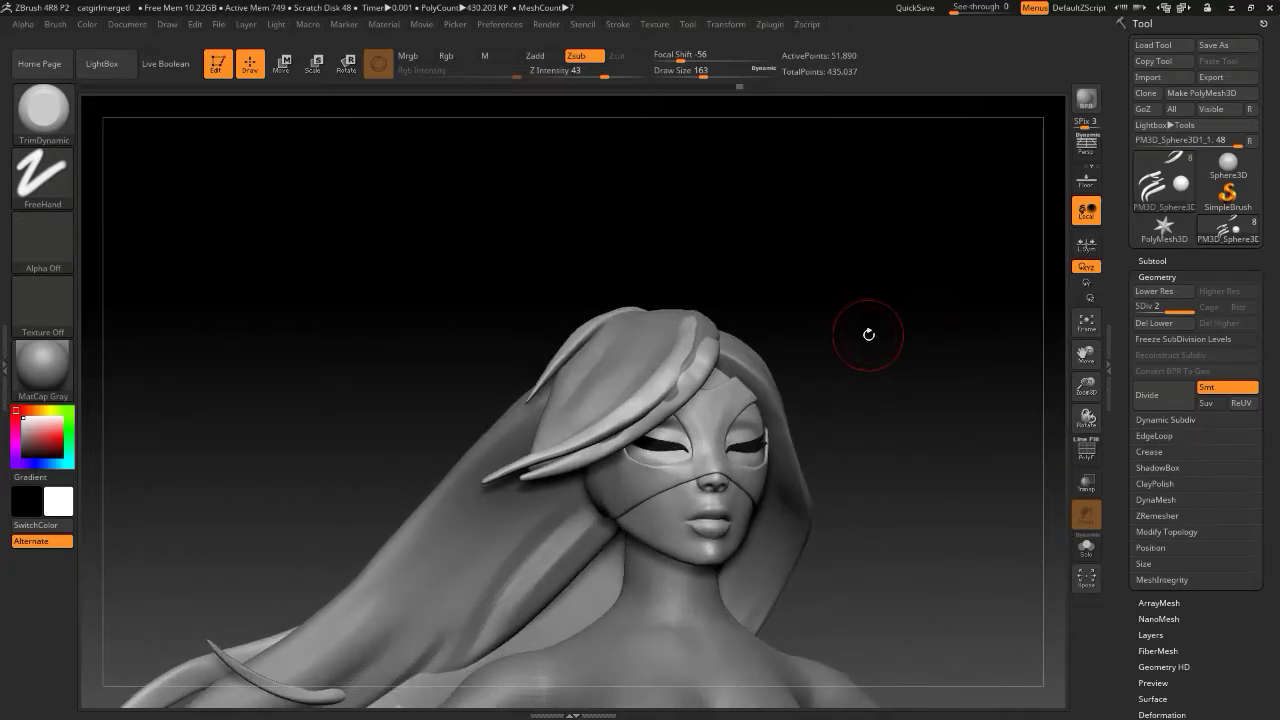
Switch to the SnakeHook brush and set its draw size to 324
{"action": "key", "text": "g"}
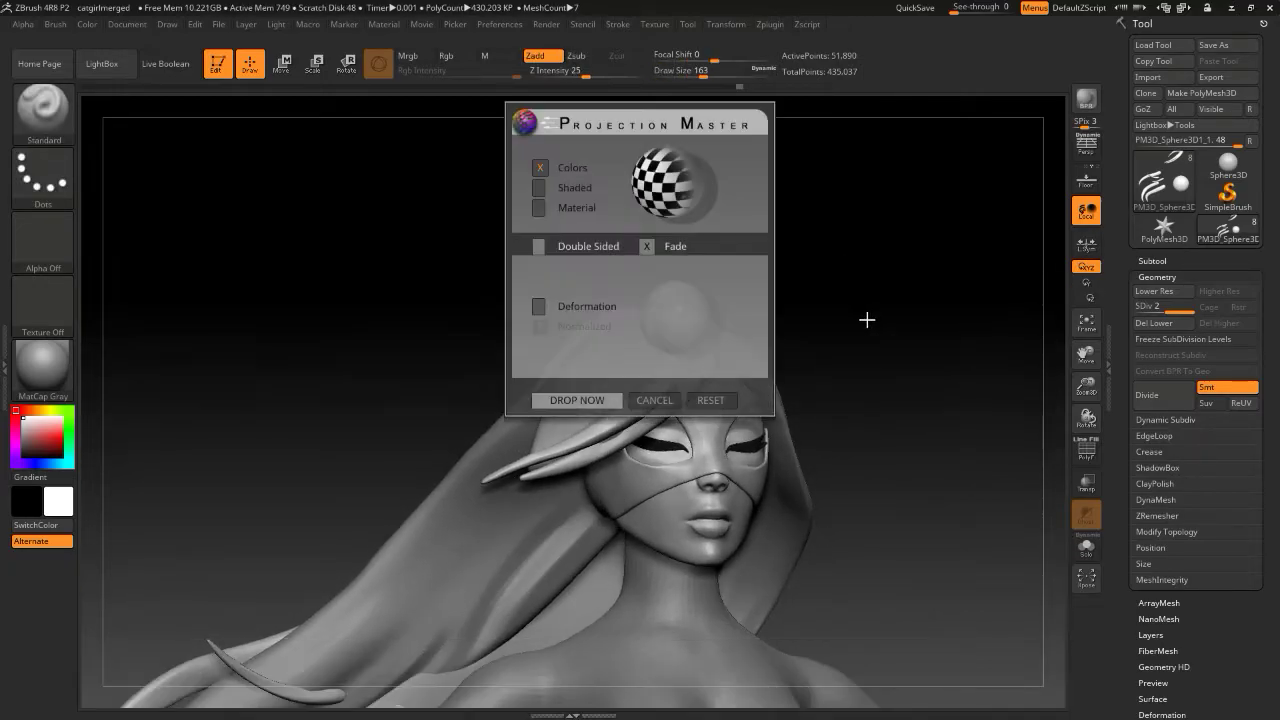
{"action": "key", "text": "Escape"}
{"action": "key", "text": "b"}
{"action": "key", "text": "s"}
{"action": "key", "text": "h"}
{"action": "key", "text": "s"}
{"action": "mouse_move", "coordinate": [813, 403]}
{"action": "left_mouse_down"}
{"action": "mouse_move", "coordinate": [838, 377]}
{"action": "mouse_move", "coordinate": [861, 376]}
{"action": "left_mouse_up"}
{"action": "key", "text": "s"}
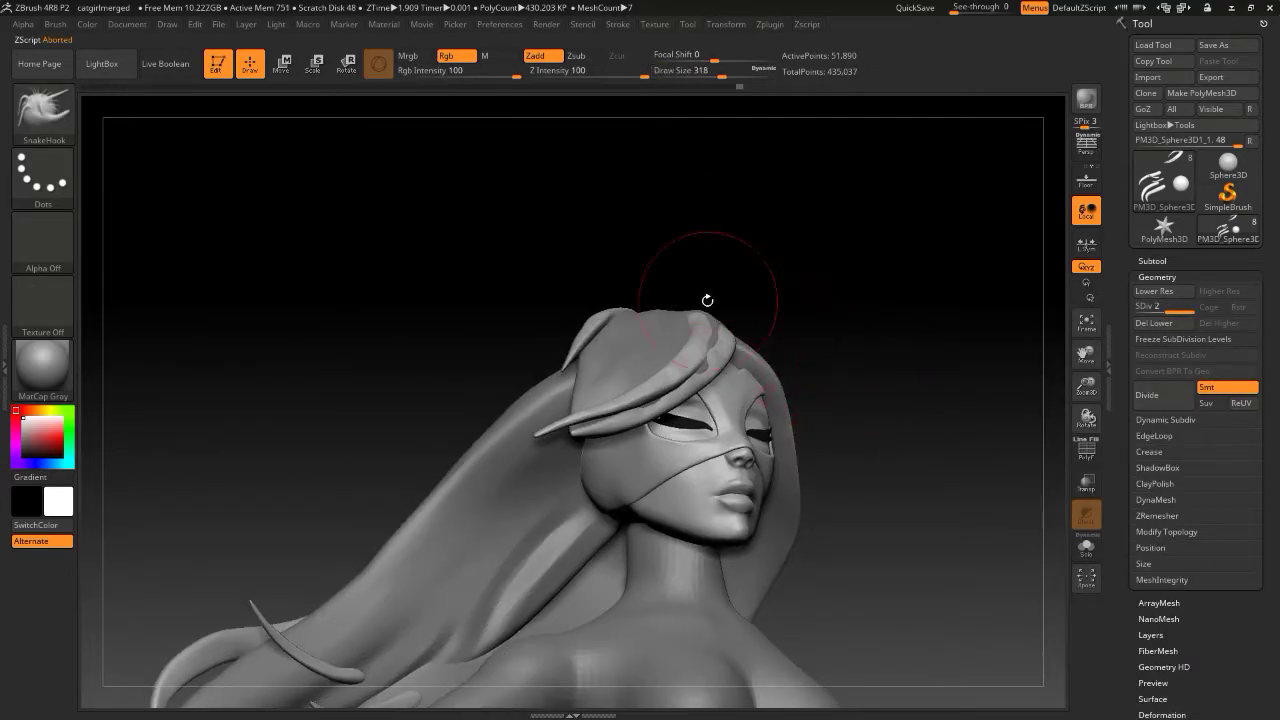
{"action": "mouse_move", "coordinate": [768, 328]}
{"action": "left_mouse_down"}
{"action": "mouse_move", "coordinate": [822, 322]}
{"action": "mouse_move", "coordinate": [710, 356]}
{"action": "mouse_move", "coordinate": [974, 280]}
{"action": "mouse_move", "coordinate": [878, 283]}
{"action": "mouse_move", "coordinate": [946, 324]}
{"action": "mouse_move", "coordinate": [937, 331]}
{"action": "mouse_move", "coordinate": [957, 331]}
{"action": "mouse_move", "coordinate": [949, 306]}
{"action": "mouse_move", "coordinate": [886, 343]}
{"action": "mouse_move", "coordinate": [863, 287]}
{"action": "mouse_move", "coordinate": [857, 314]}
{"action": "mouse_move", "coordinate": [866, 260]}
{"action": "mouse_move", "coordinate": [862, 286]}
{"action": "mouse_move", "coordinate": [834, 229]}
{"action": "left_mouse_up"}
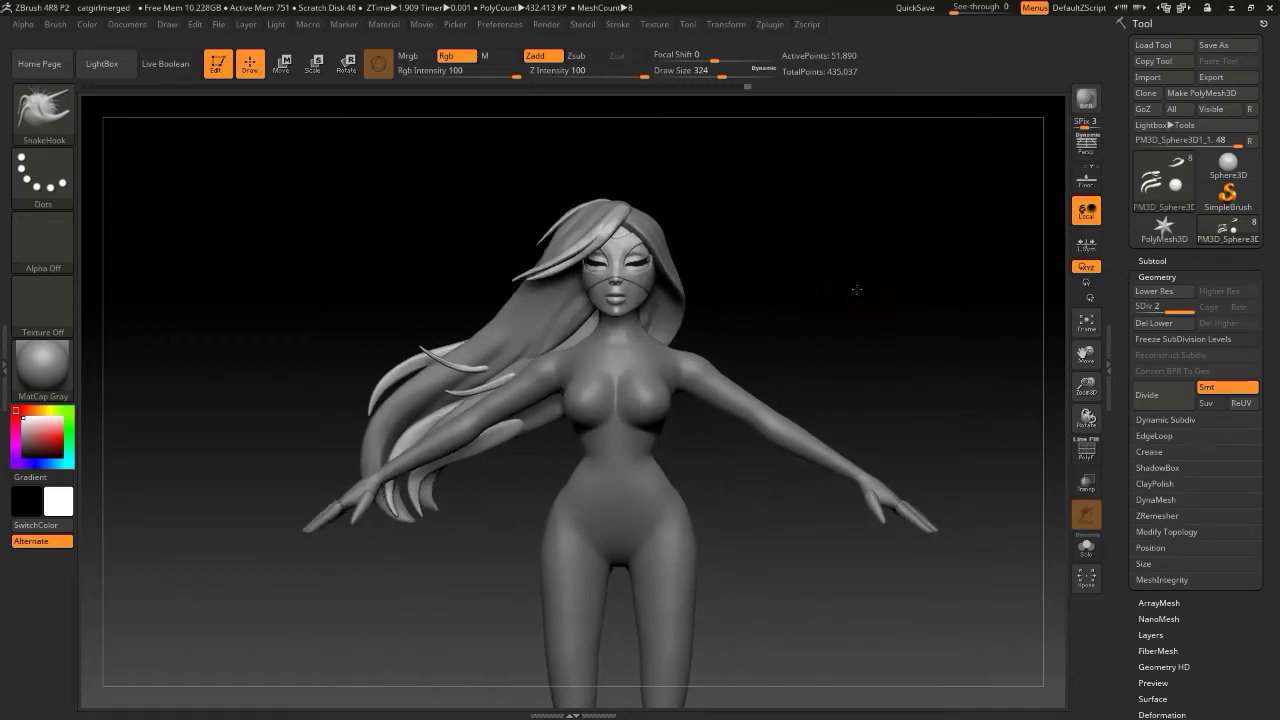
Save the tool over the existing catgirlMerged ZTool file
{"action": "left_click", "coordinate": [1215, 46]}
{"action": "left_click", "coordinate": [640, 191]}
{"action": "left_click", "coordinate": [1003, 422]}
{"action": "left_click", "coordinate": [727, 370]}
Save the project as catgirlmerged in the 3d folder, replacing the existing ZBrush project file
{"action": "key", "text": "ctrl+s"}
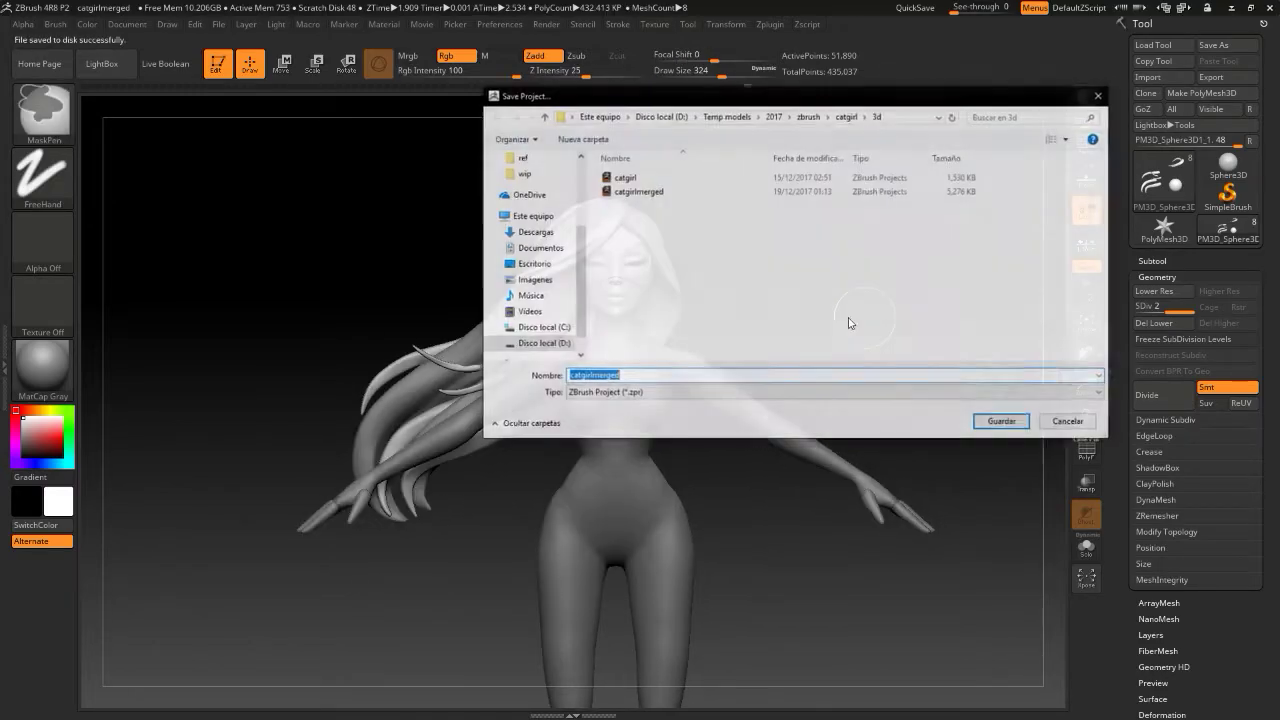
{"action": "left_click", "coordinate": [748, 194]}
{"action": "left_click", "coordinate": [1003, 422]}
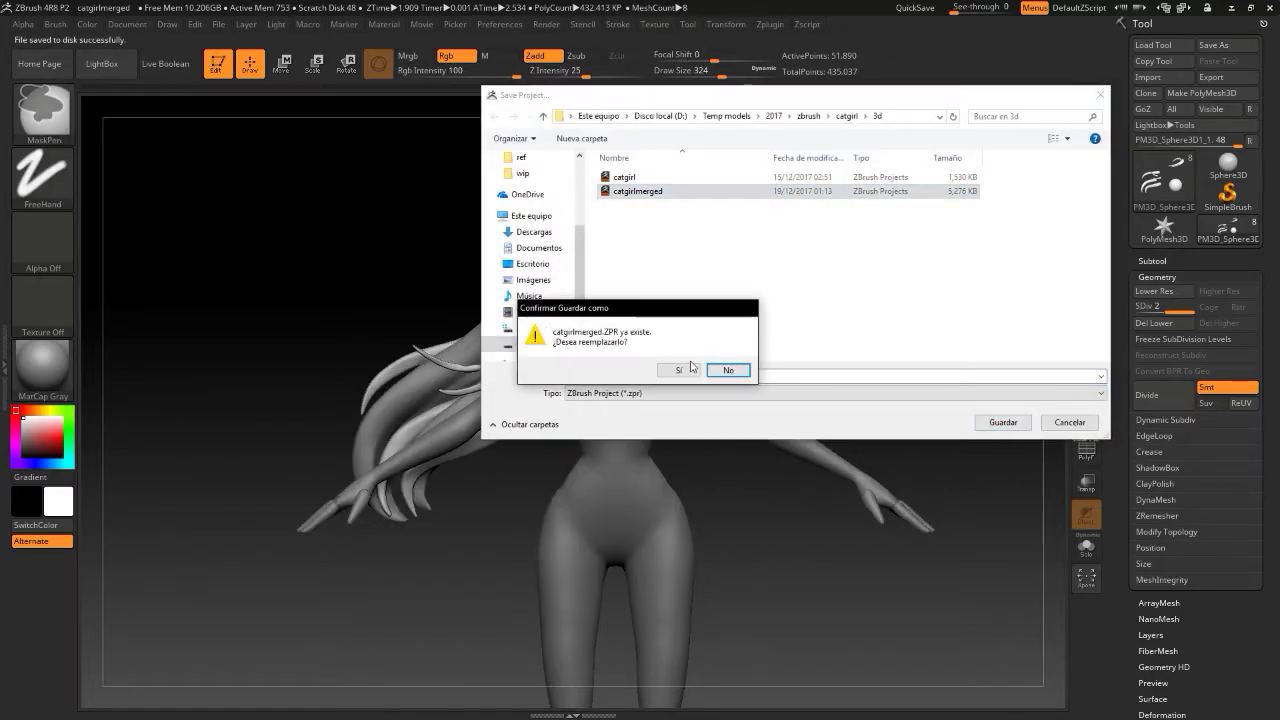
{"action": "left_click", "coordinate": [696, 371]}
Try to subdivide the hair strands subtool several more times beyond subdivision level 2
{"action": "mouse_move", "coordinate": [801, 294]}
{"action": "left_mouse_down"}
{"action": "mouse_move", "coordinate": [881, 318]}
{"action": "mouse_move", "coordinate": [866, 334]}
{"action": "mouse_move", "coordinate": [883, 334]}
{"action": "mouse_move", "coordinate": [835, 330]}
{"action": "mouse_move", "coordinate": [880, 337]}
{"action": "left_mouse_up"}
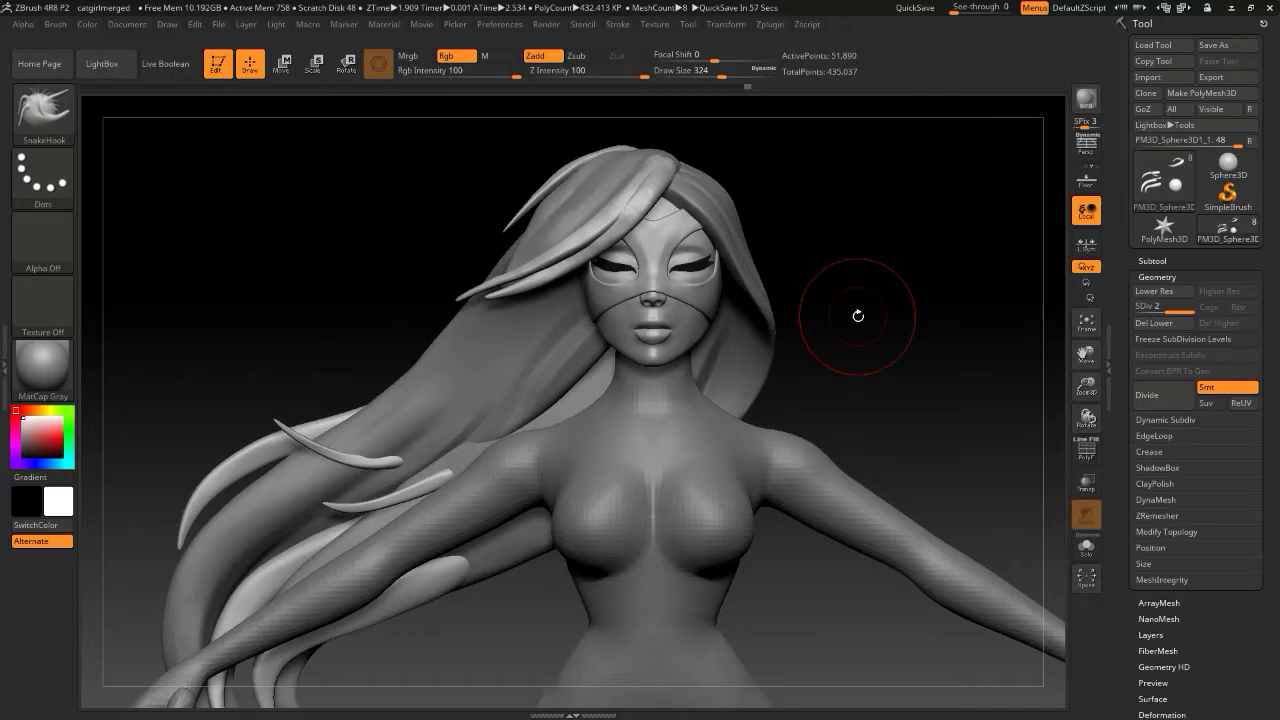
{"action": "key", "text": "ctrl"}
{"action": "key", "text": "ctrl+d"}
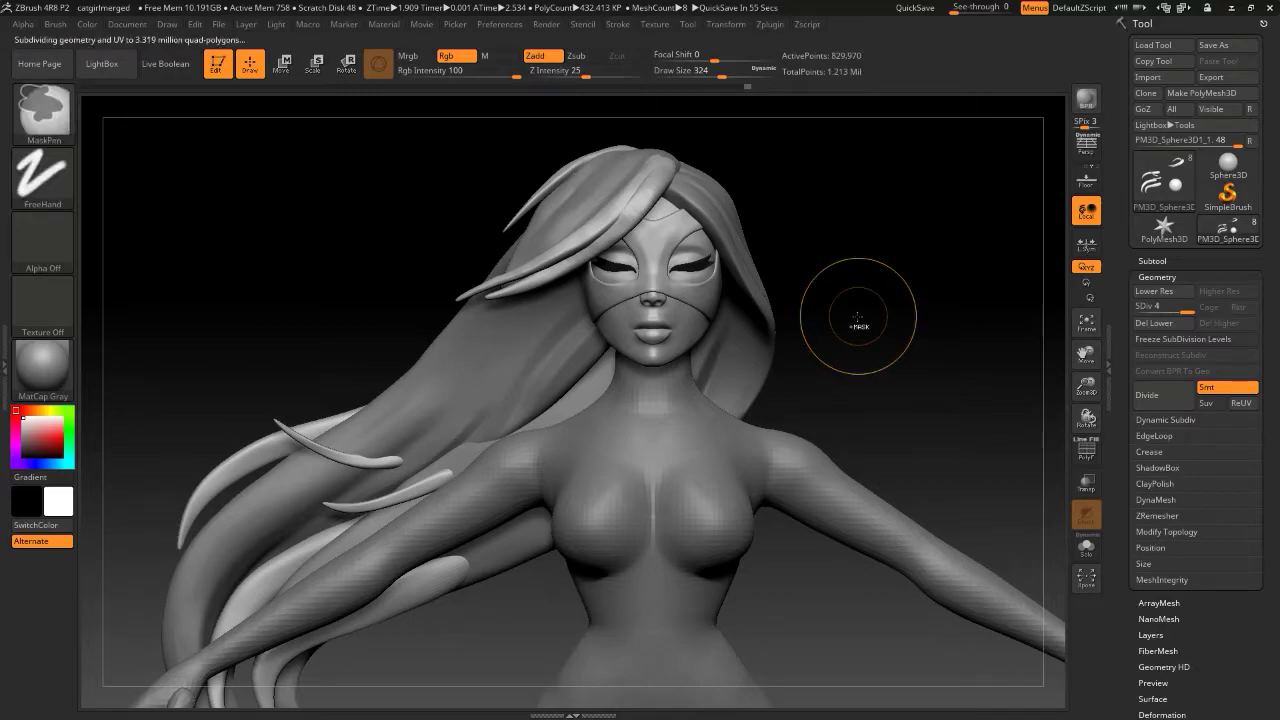
{"action": "key", "text": "shift+d"}
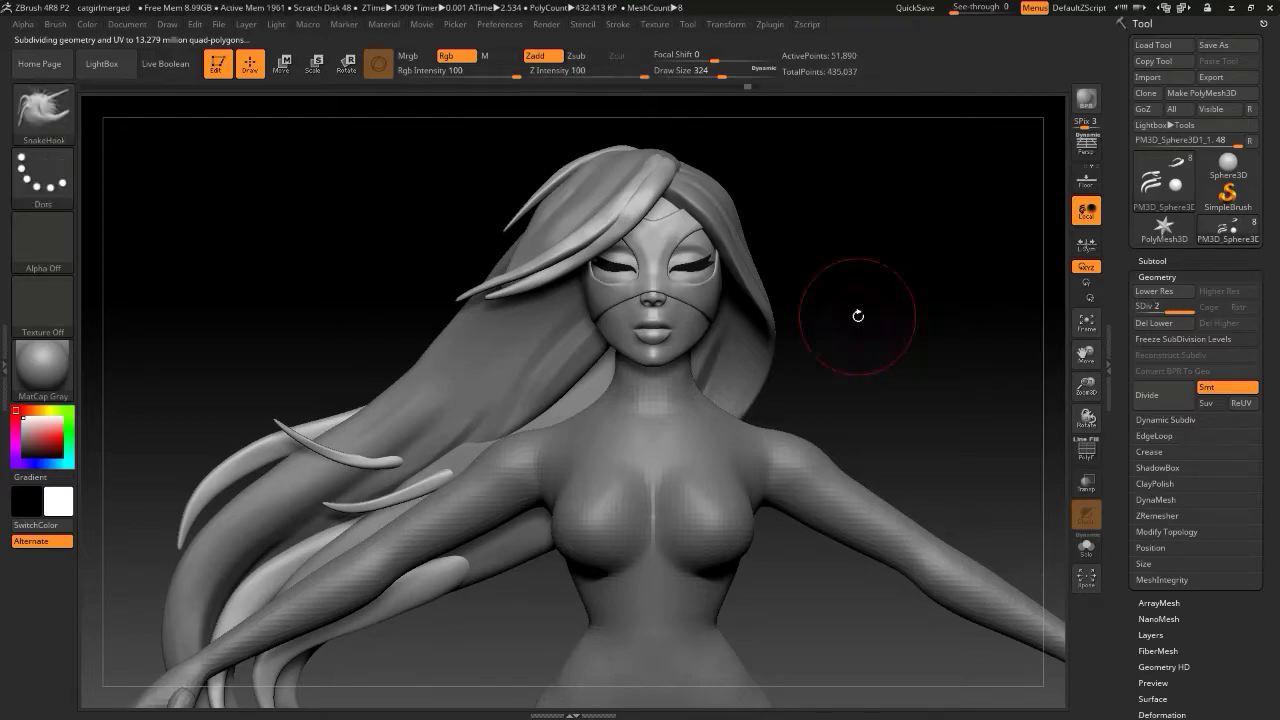
{"action": "key", "text": "ctrl"}
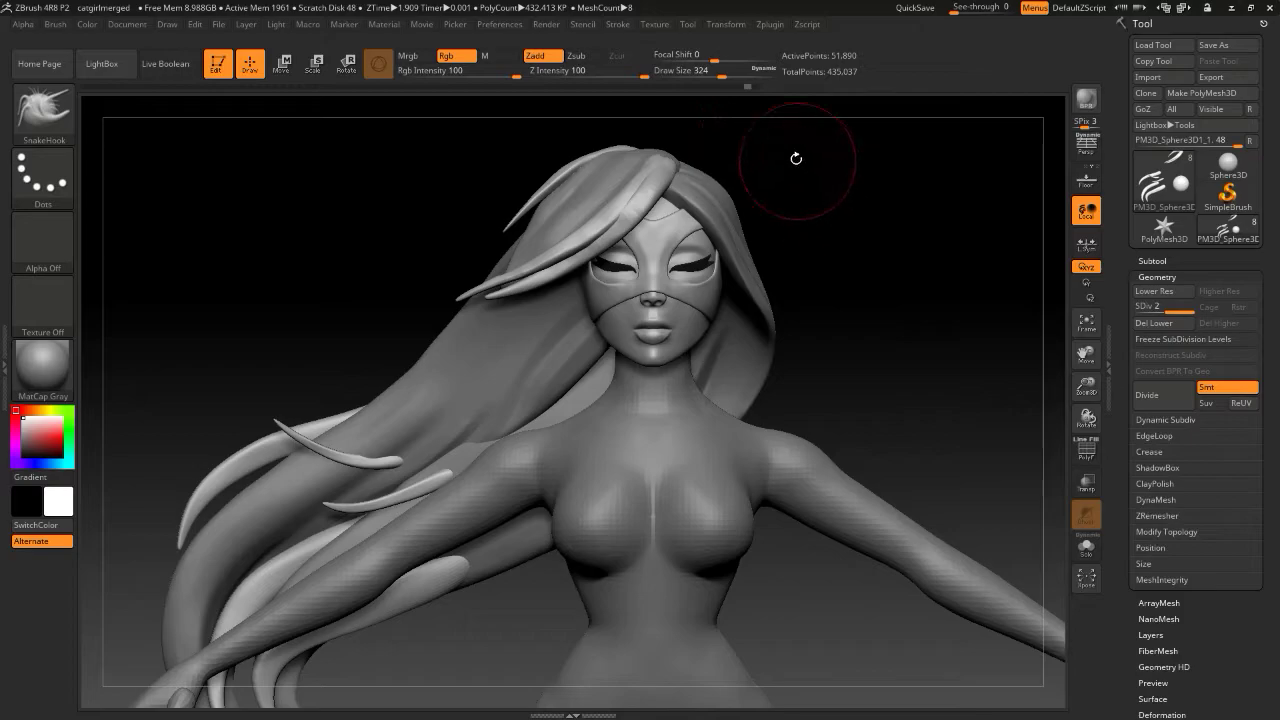
Lower the hair strands subtool to subdivision level 1 and delete its higher subdivision level
{"action": "key", "text": "shift+d"}
{"action": "key", "text": "d"}
{"action": "key", "text": "shift+d"}
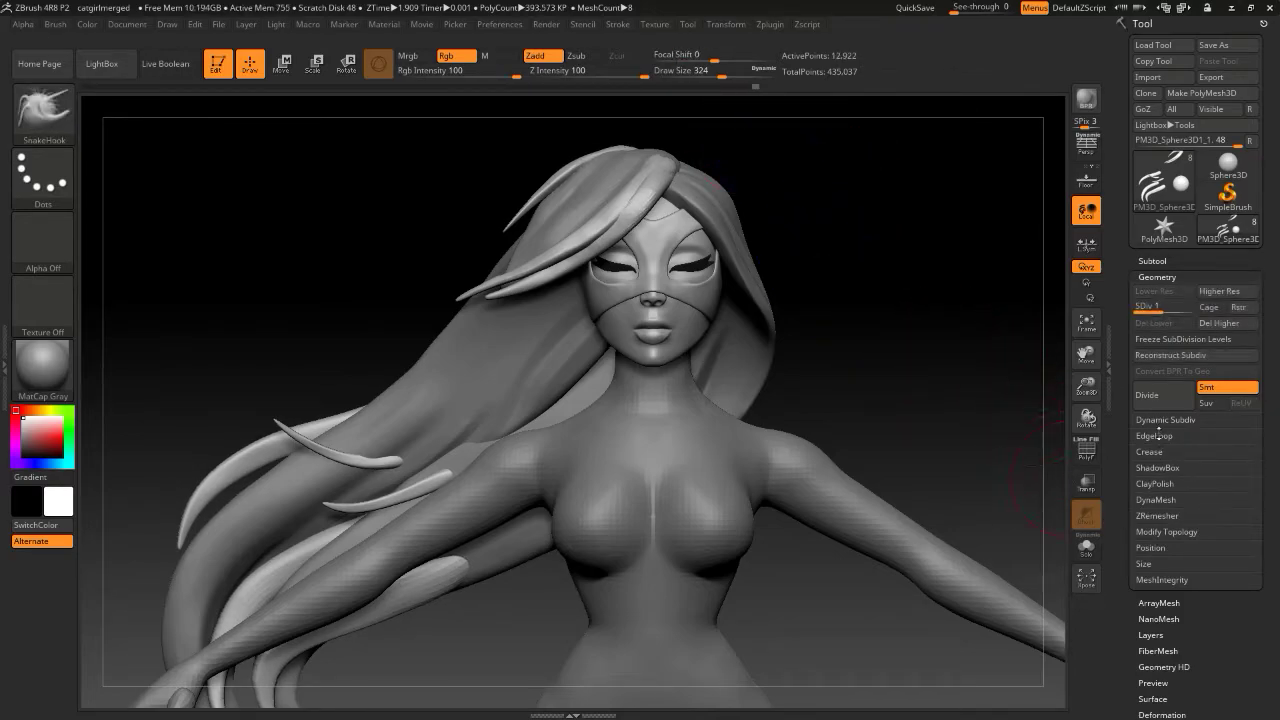
{"action": "left_click", "coordinate": [1222, 324]}
Isolate the hair strands subtool, hide the leftover sphere geometry, and delete the hidden part before showing all subtools again
{"action": "left_click_drag", "start_coordinate": [908, 226], "coordinate": [850, 328]}
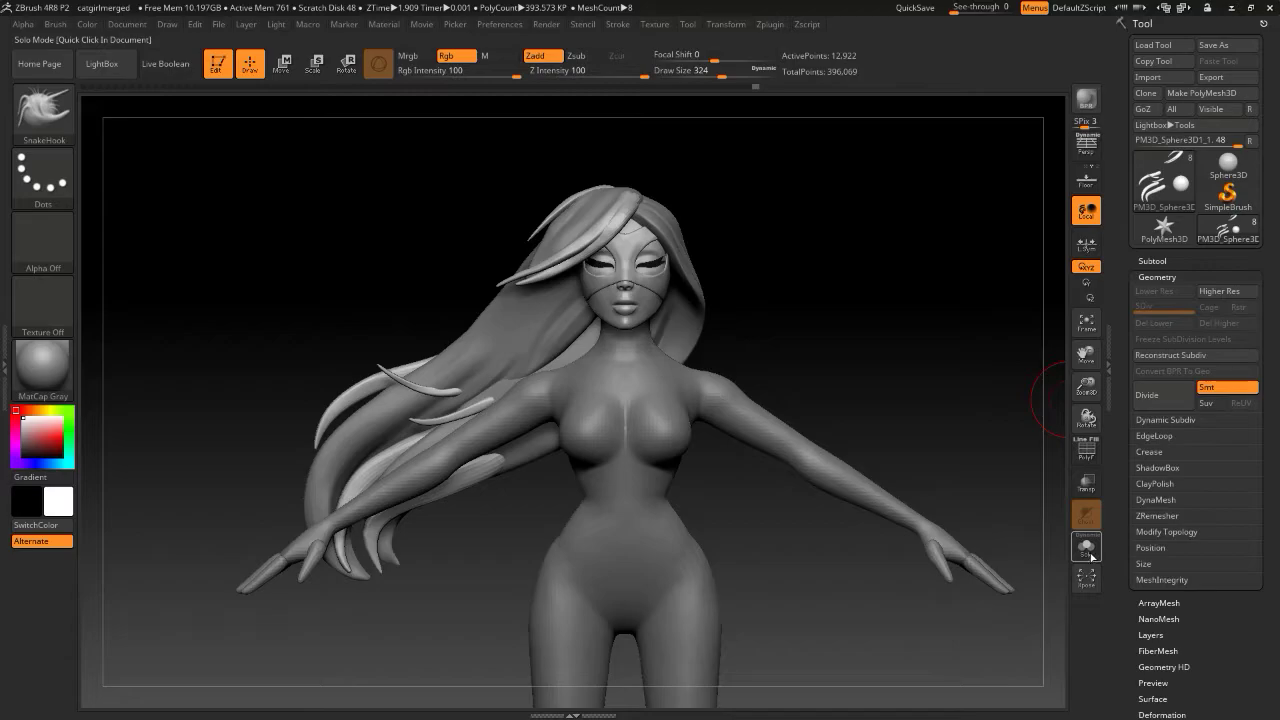
{"action": "left_click", "coordinate": [1087, 547]}
{"action": "left_click", "coordinate": [676, 427], "text": "ctrl+shift"}
{"action": "left_click", "coordinate": [760, 434], "text": "ctrl+shift"}
{"action": "left_click", "coordinate": [1155, 261]}
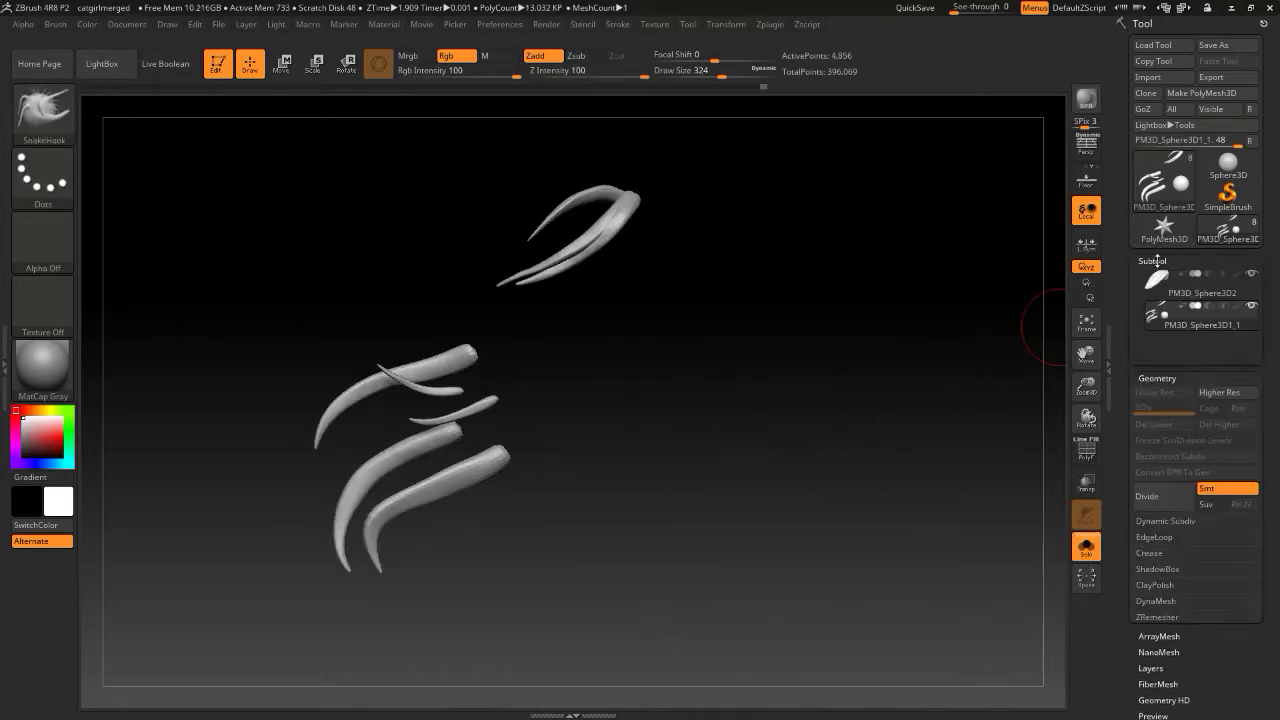
{"action": "left_click_drag", "start_coordinate": [1133, 535], "coordinate": [1141, 432]}
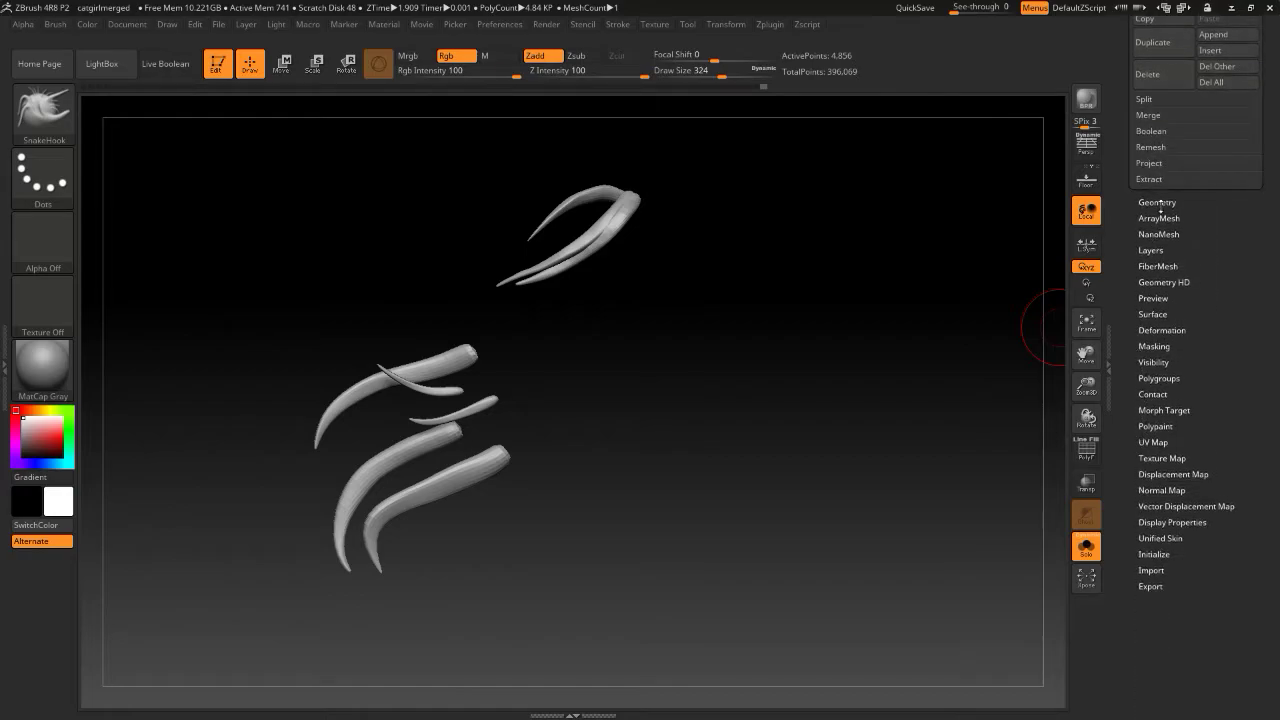
{"action": "left_click", "coordinate": [1157, 202]}
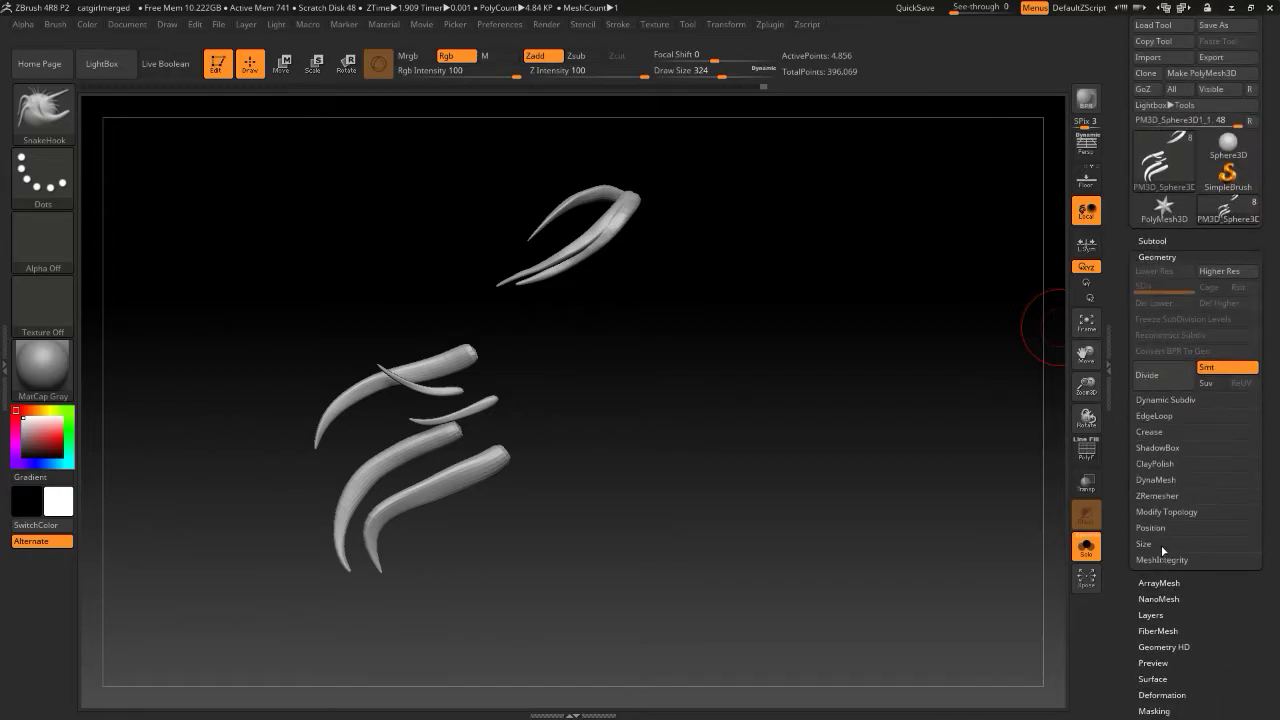
{"action": "left_click", "coordinate": [1168, 512]}
{"action": "left_click", "coordinate": [1141, 575]}
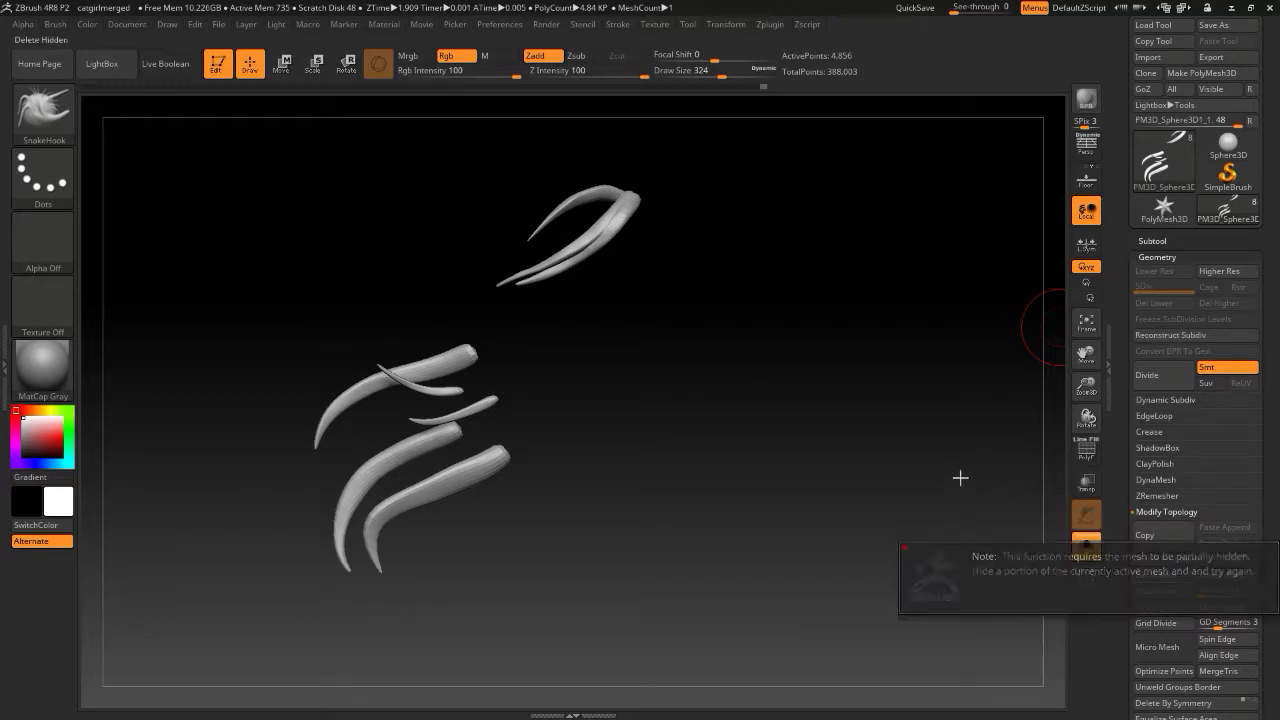
{"action": "left_click", "coordinate": [1086, 545]}
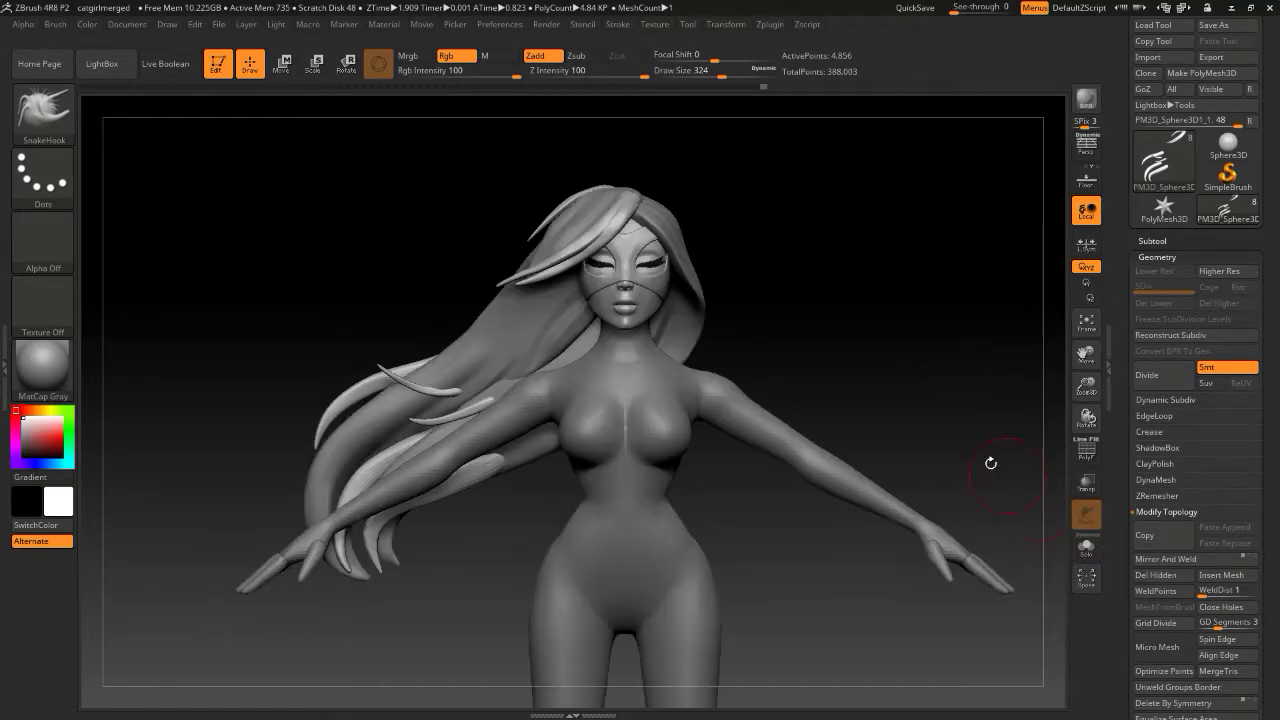
Save the cleaned-up tool over the existing ZTool file
{"action": "left_click_drag", "start_coordinate": [871, 277], "coordinate": [1045, 250]}
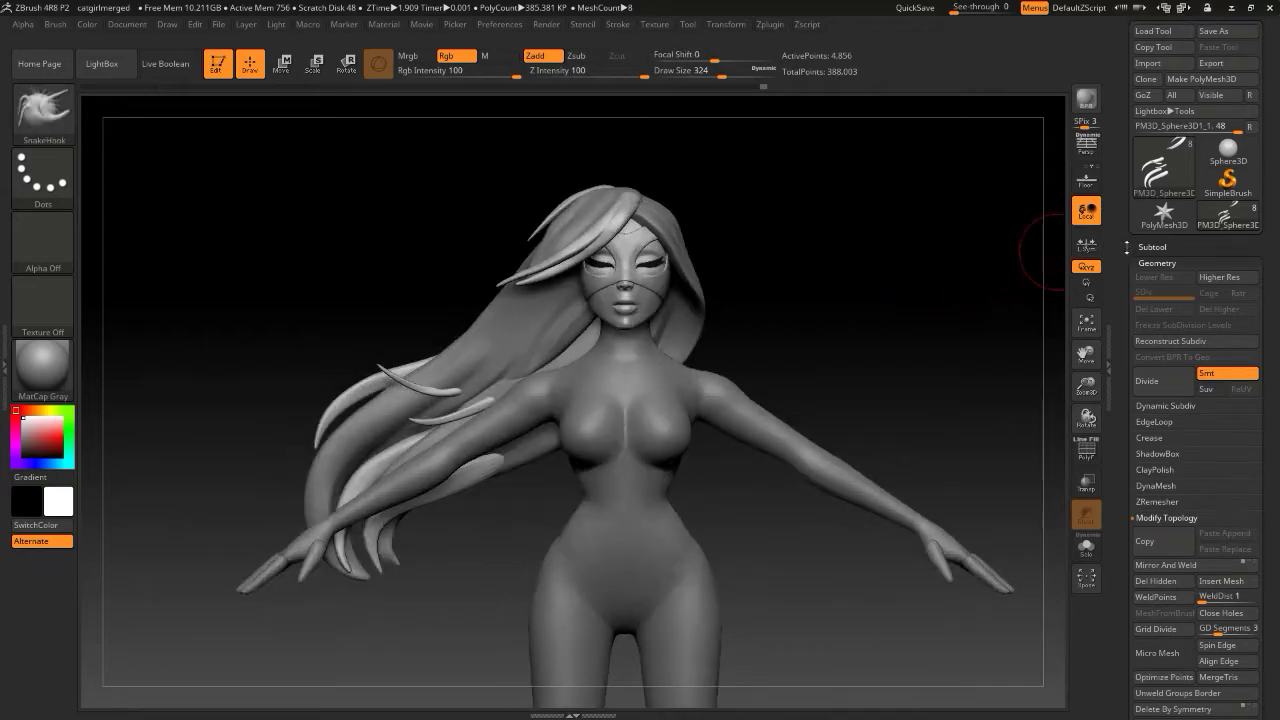
{"action": "left_click", "coordinate": [1213, 45]}
{"action": "left_click", "coordinate": [702, 191]}
{"action": "left_click", "coordinate": [1003, 422]}
{"action": "left_click", "coordinate": [729, 370]}
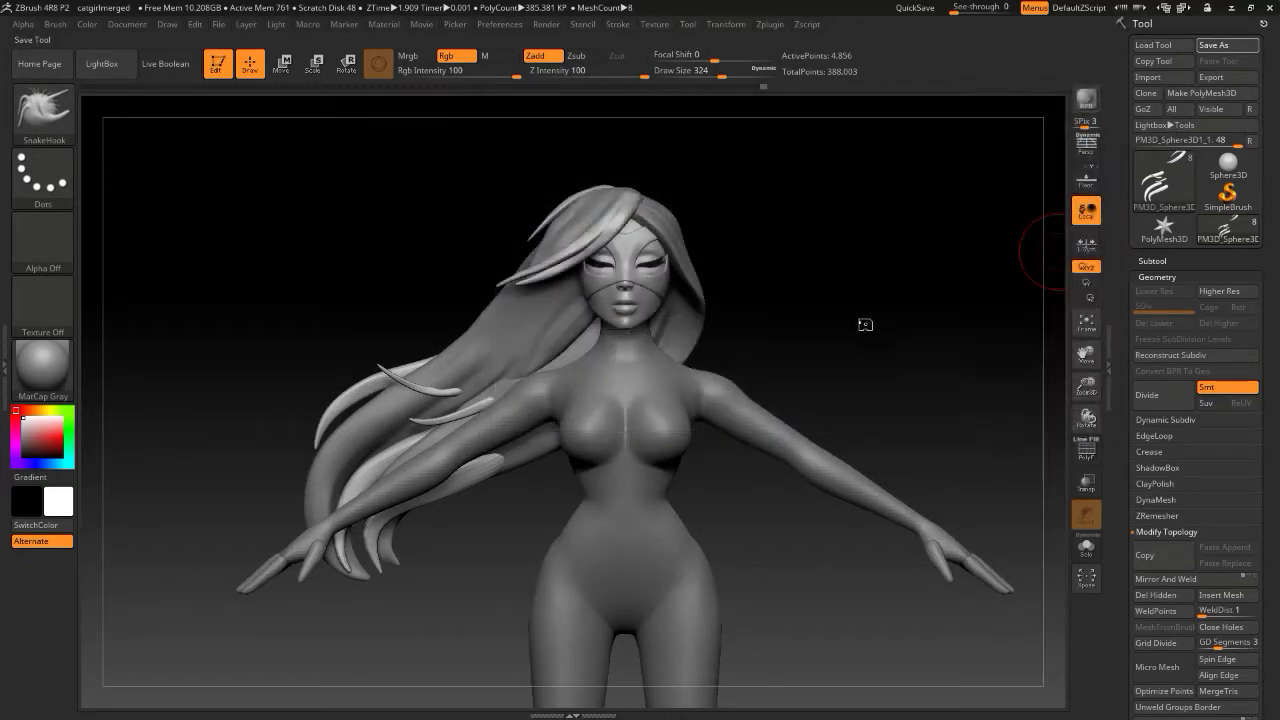
Save the project as catgirlmerged in the 3d folder, replacing the existing ZBrush project file
{"action": "key", "text": "ctrl+s"}
{"action": "left_click", "coordinate": [749, 192]}
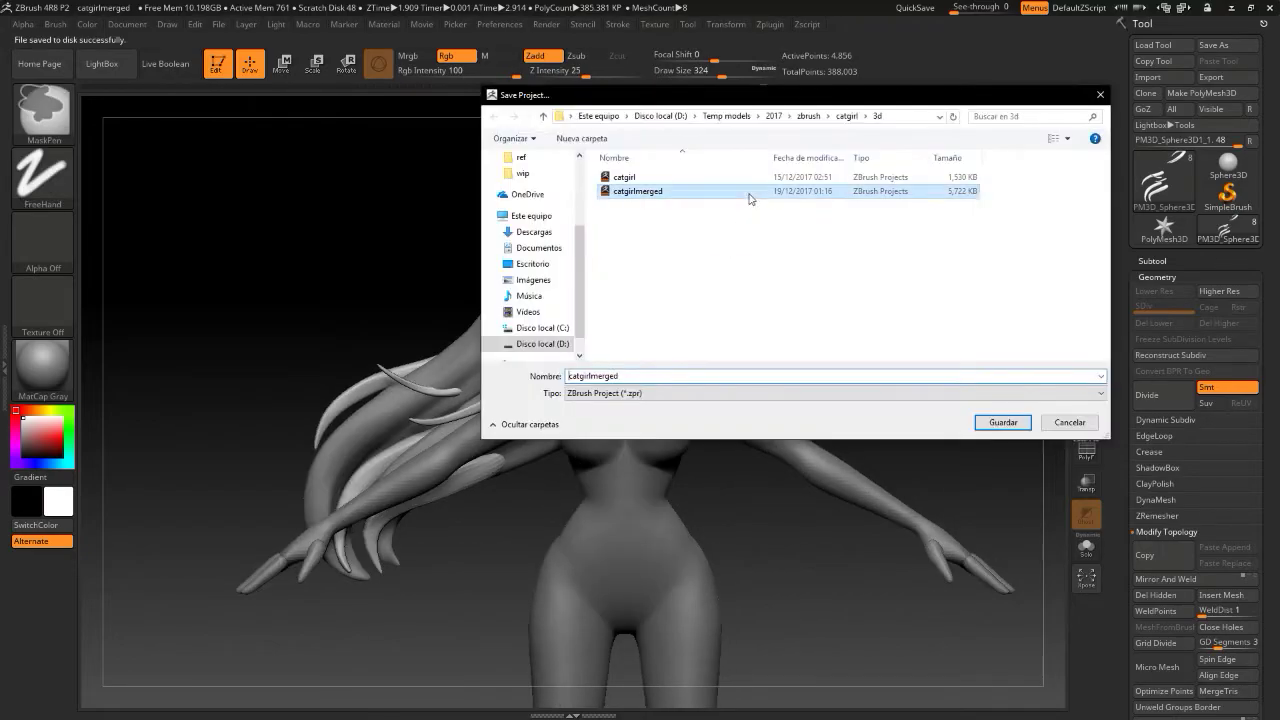
{"action": "left_click", "coordinate": [982, 428]}
{"action": "left_click", "coordinate": [722, 371]}
{"action": "mouse_move", "coordinate": [846, 323]}
{"action": "left_mouse_down"}
{"action": "mouse_move", "coordinate": [914, 323]}
{"action": "mouse_move", "coordinate": [803, 317]}
{"action": "mouse_move", "coordinate": [834, 297]}
{"action": "mouse_move", "coordinate": [872, 302]}
{"action": "left_mouse_up"}
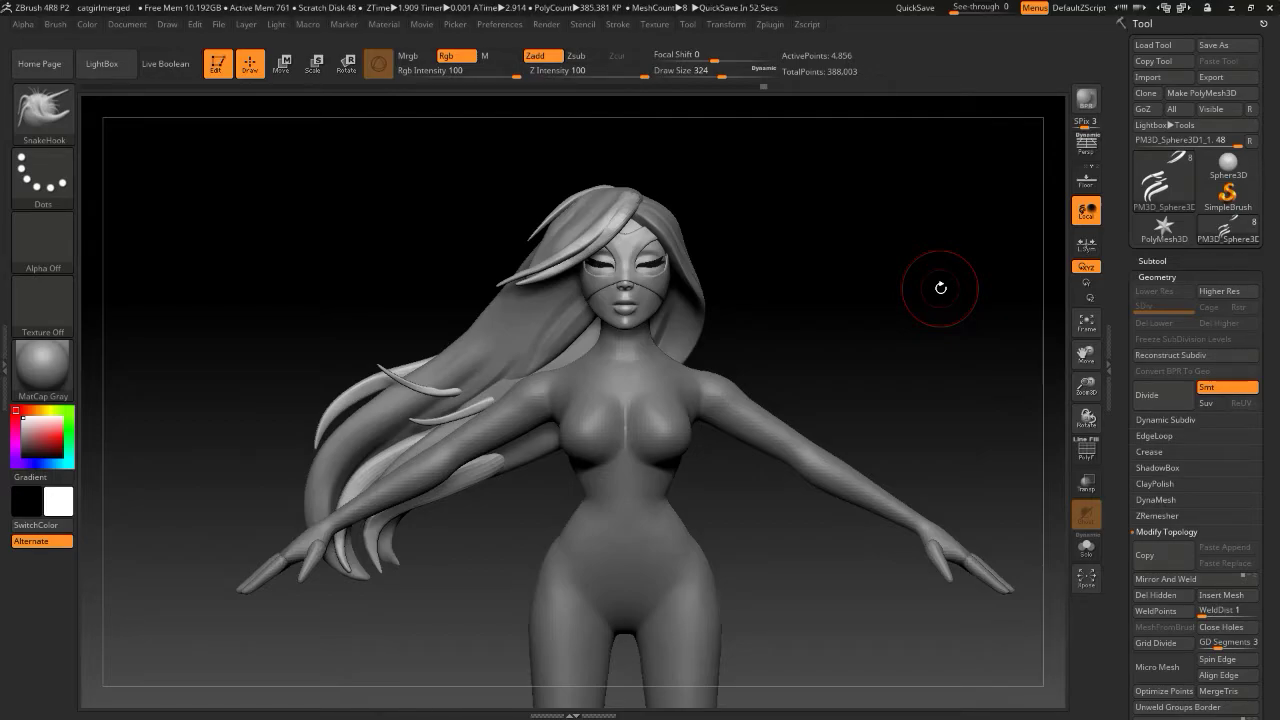
{"action": "key", "text": "super"}
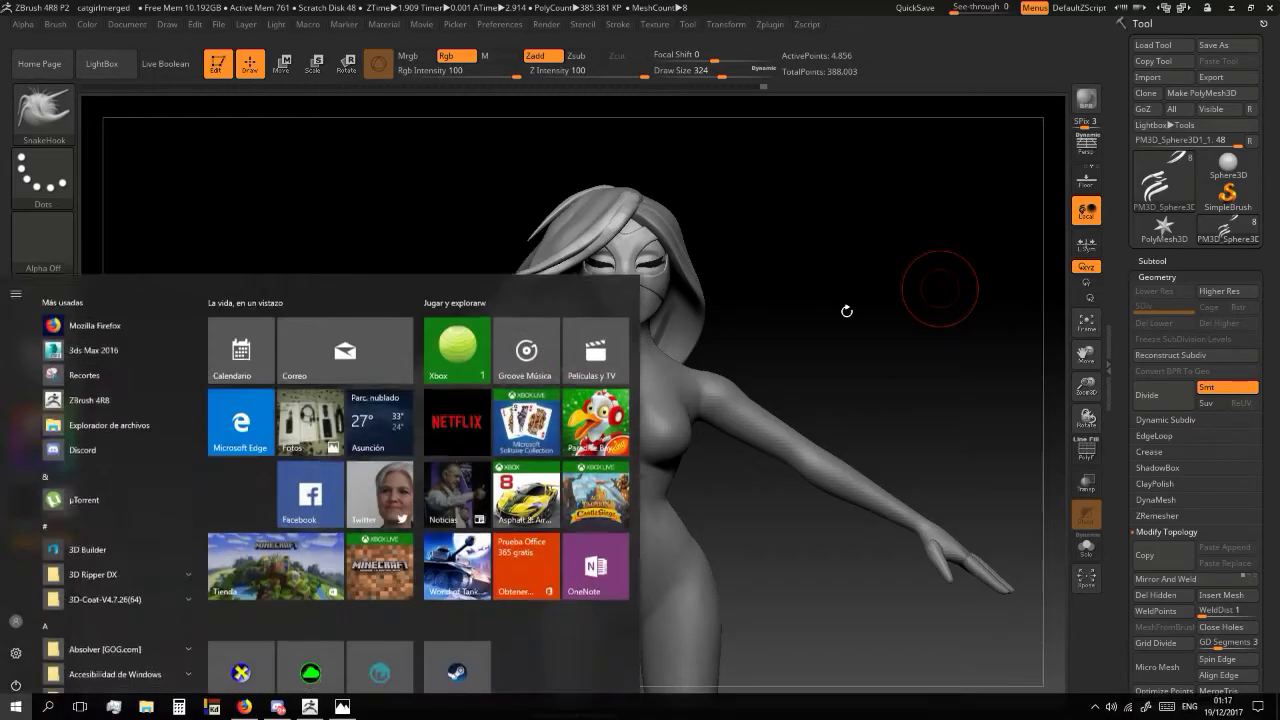
{"action": "key", "text": "super"}
{"action": "left_click_drag", "start_coordinate": [757, 229], "coordinate": [850, 323]}
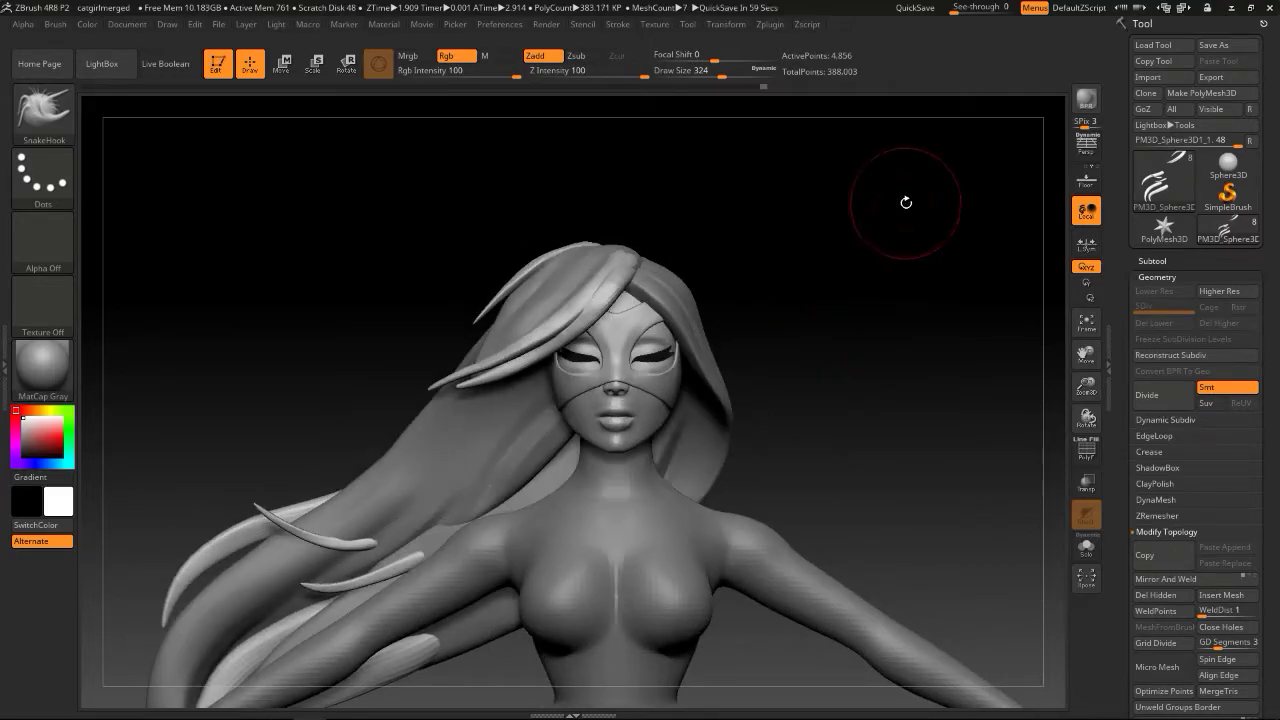
{"action": "mouse_move", "coordinate": [954, 245]}
{"action": "left_mouse_down"}
{"action": "mouse_move", "coordinate": [911, 245]}
{"action": "mouse_move", "coordinate": [957, 251]}
{"action": "left_mouse_up"}
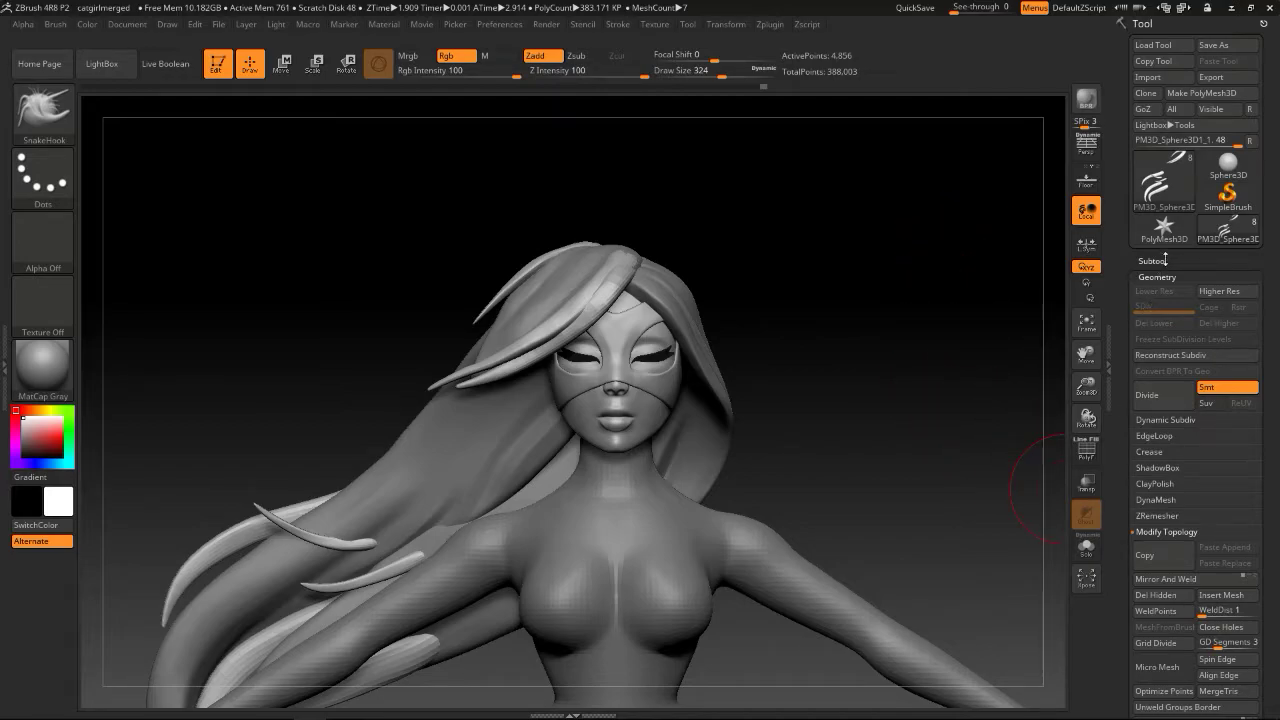
Insert a Sphere3D as a new subtool and move it onto the upper side of the head, over the hair
{"action": "left_click", "coordinate": [1160, 261]}
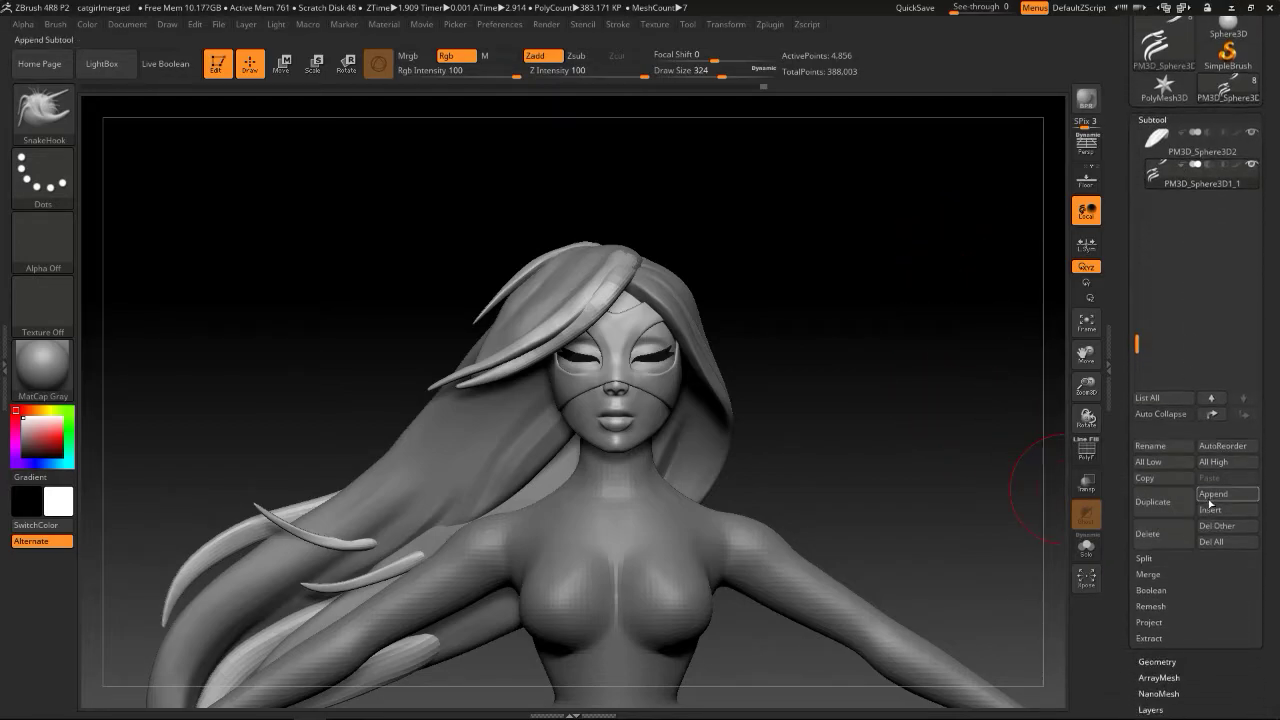
{"action": "left_click", "coordinate": [1208, 510]}
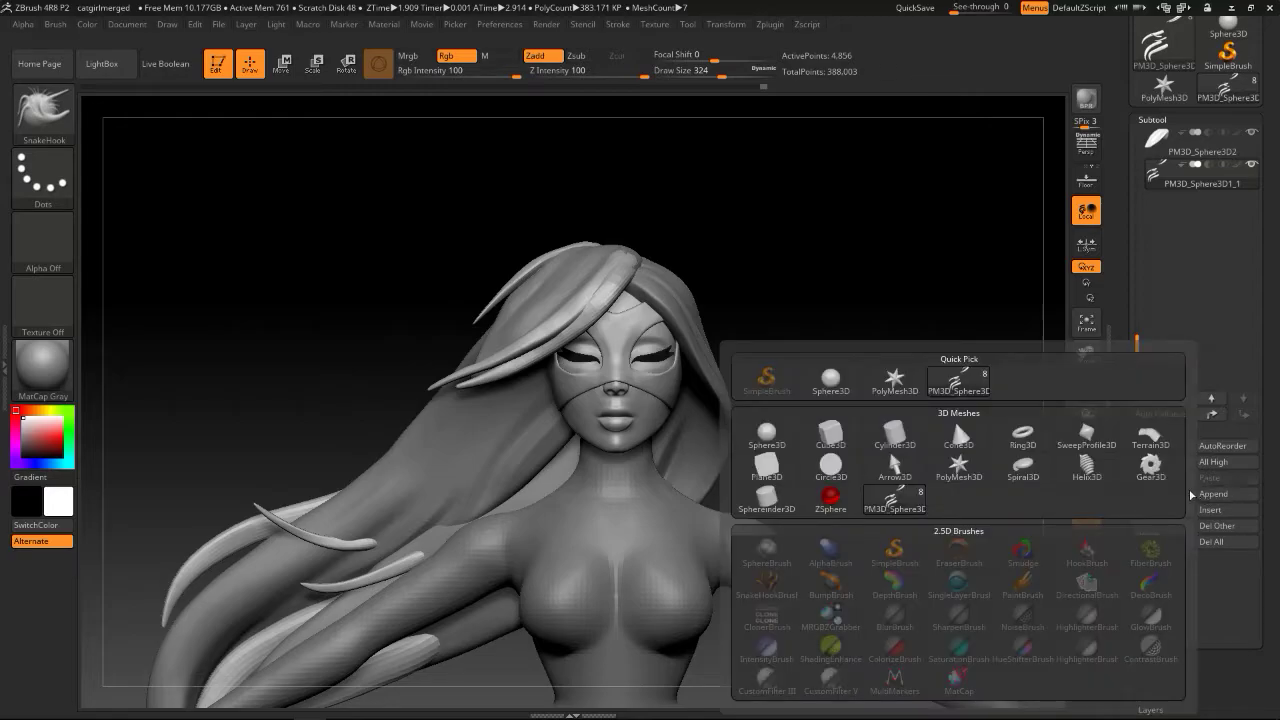
{"action": "left_click", "coordinate": [768, 433]}
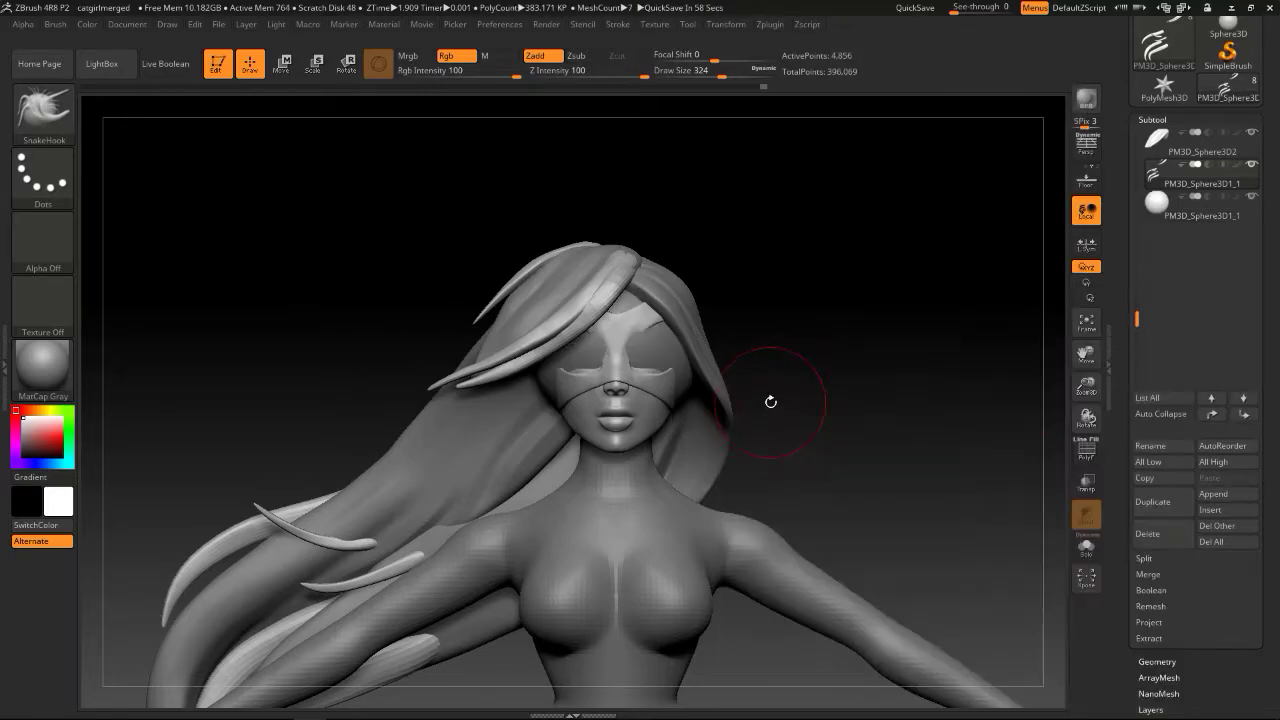
{"action": "key", "text": "w"}
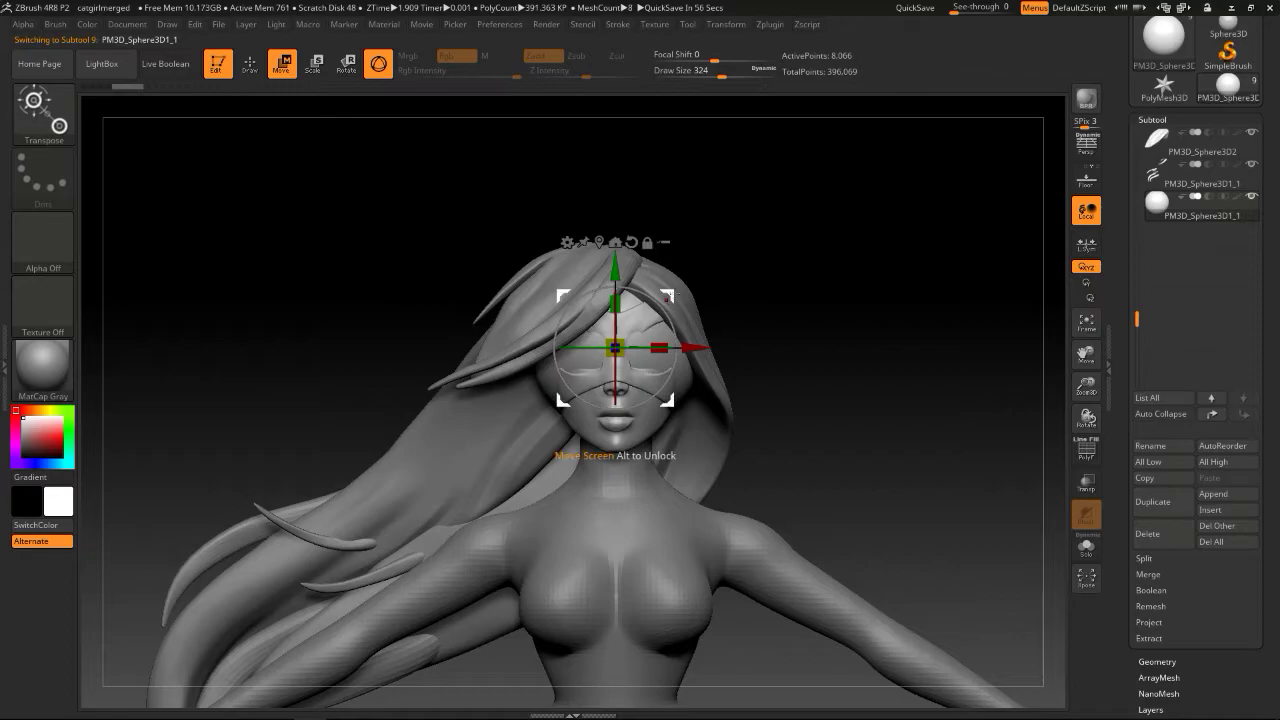
{"action": "left_click_drag", "start_coordinate": [611, 349], "coordinate": [681, 255]}
{"action": "left_click_drag", "start_coordinate": [813, 229], "coordinate": [661, 309]}
{"action": "mouse_move", "coordinate": [868, 241]}
{"action": "left_mouse_down"}
{"action": "mouse_move", "coordinate": [917, 247]}
{"action": "mouse_move", "coordinate": [888, 279]}
{"action": "mouse_move", "coordinate": [925, 300]}
{"action": "left_mouse_up"}
{"action": "key", "text": "q"}
DynaMesh the new sphere at resolution 16
{"action": "left_click_drag", "start_coordinate": [1128, 604], "coordinate": [1115, 440]}
{"action": "left_click", "coordinate": [1166, 473]}
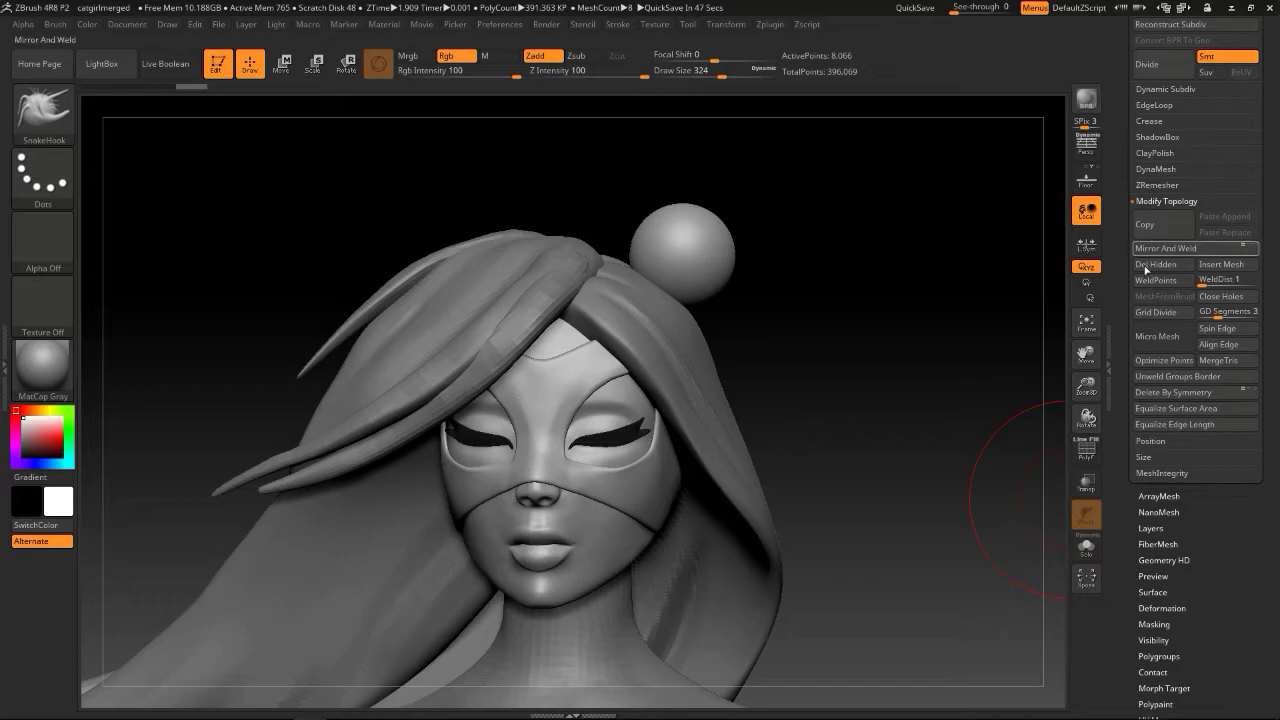
{"action": "left_click", "coordinate": [1158, 170]}
{"action": "left_click", "coordinate": [1140, 203]}
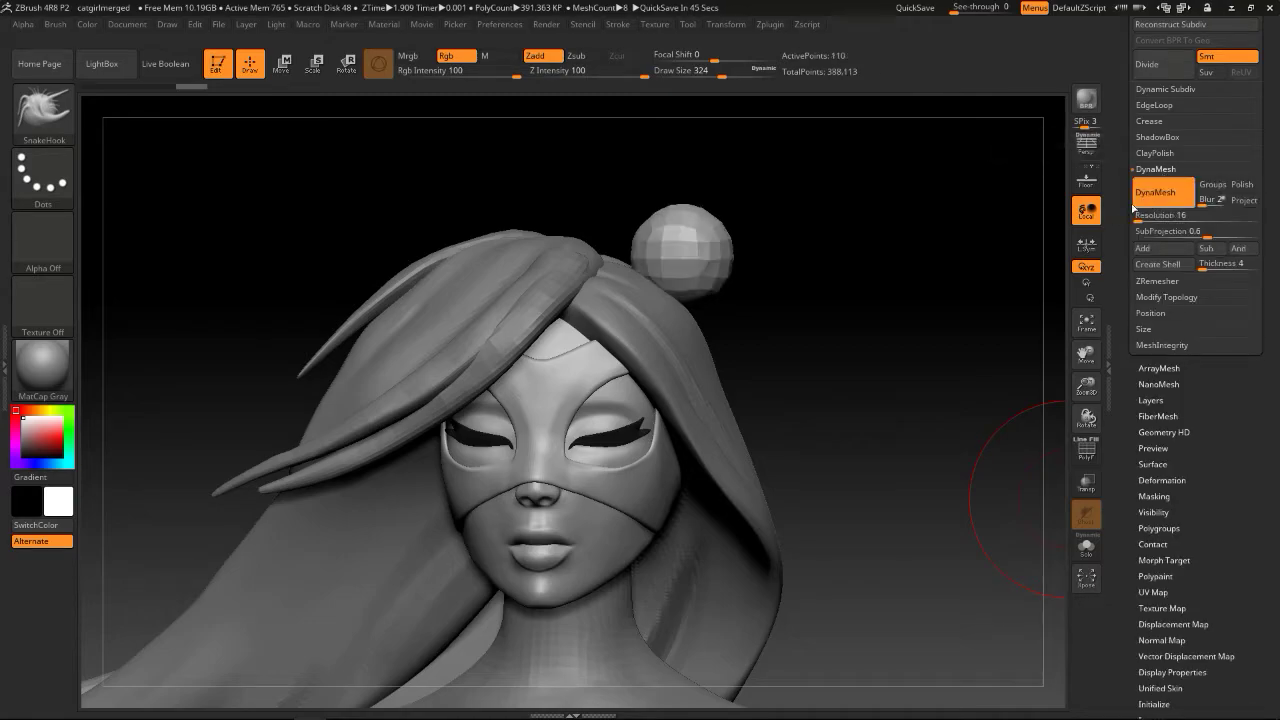
Pull the low-resolution sphere into a pointed cat ear with the SnakeHook brush, adjusting the brush size between strokes
{"action": "mouse_move", "coordinate": [914, 251]}
{"action": "left_mouse_down"}
{"action": "mouse_move", "coordinate": [849, 249]}
{"action": "mouse_move", "coordinate": [901, 258]}
{"action": "left_mouse_up"}
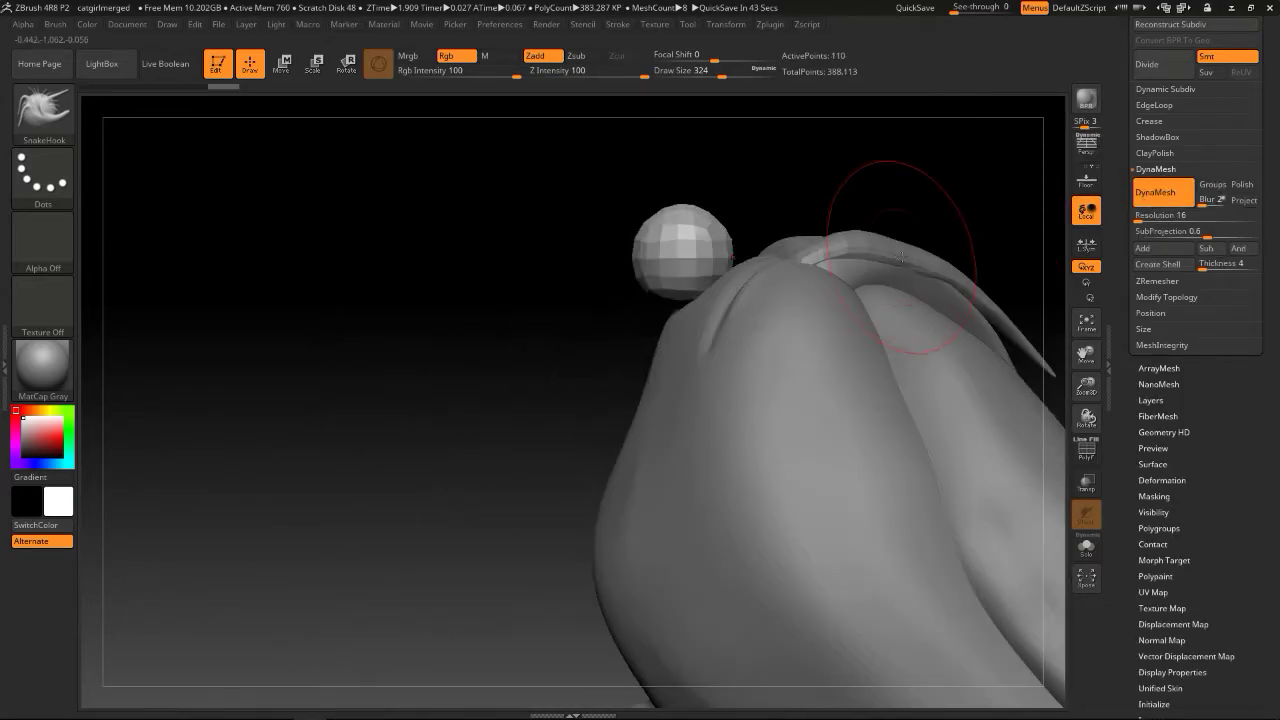
{"action": "key", "text": "b"}
{"action": "key", "text": "s"}
{"action": "key", "text": "h"}
{"action": "mouse_move", "coordinate": [614, 260]}
{"action": "left_mouse_down"}
{"action": "mouse_move", "coordinate": [847, 239]}
{"action": "mouse_move", "coordinate": [829, 234]}
{"action": "left_mouse_up"}
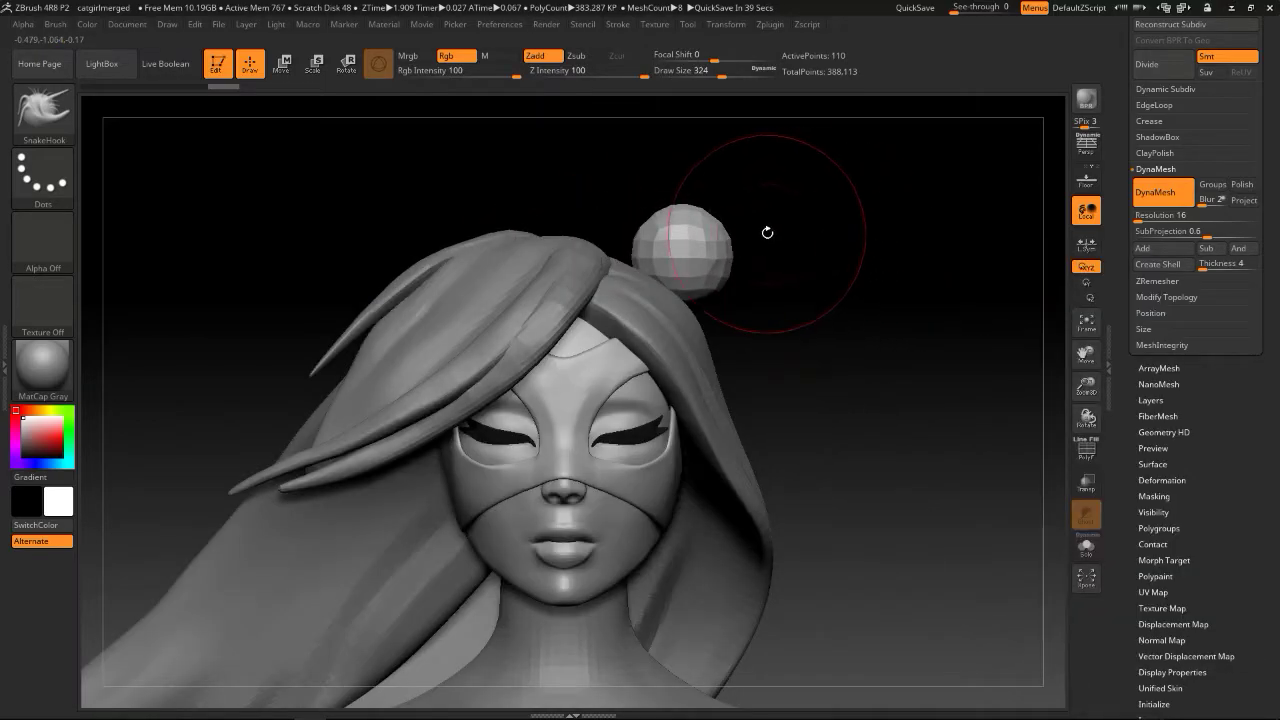
{"action": "key", "text": "ctrl+z"}
{"action": "key", "text": "s"}
{"action": "mouse_move", "coordinate": [766, 201]}
{"action": "left_mouse_down"}
{"action": "mouse_move", "coordinate": [692, 264]}
{"action": "mouse_move", "coordinate": [809, 194]}
{"action": "mouse_move", "coordinate": [786, 232]}
{"action": "left_mouse_up"}
{"action": "left_click_drag", "start_coordinate": [653, 319], "coordinate": [699, 304]}
{"action": "key", "text": "s"}
{"action": "mouse_move", "coordinate": [631, 330]}
{"action": "left_mouse_down"}
{"action": "mouse_move", "coordinate": [860, 209]}
{"action": "mouse_move", "coordinate": [867, 243]}
{"action": "mouse_move", "coordinate": [792, 296]}
{"action": "mouse_move", "coordinate": [703, 237]}
{"action": "mouse_move", "coordinate": [779, 298]}
{"action": "left_mouse_up"}
{"action": "left_click_drag", "start_coordinate": [865, 312], "coordinate": [692, 278]}
Smooth the cat ear with the brush at draw size 257 and re-DynaMesh it at resolution 16
{"action": "key", "text": "s"}
{"action": "left_click_drag", "start_coordinate": [772, 224], "coordinate": [777, 225]}
{"action": "key", "text": "shift"}
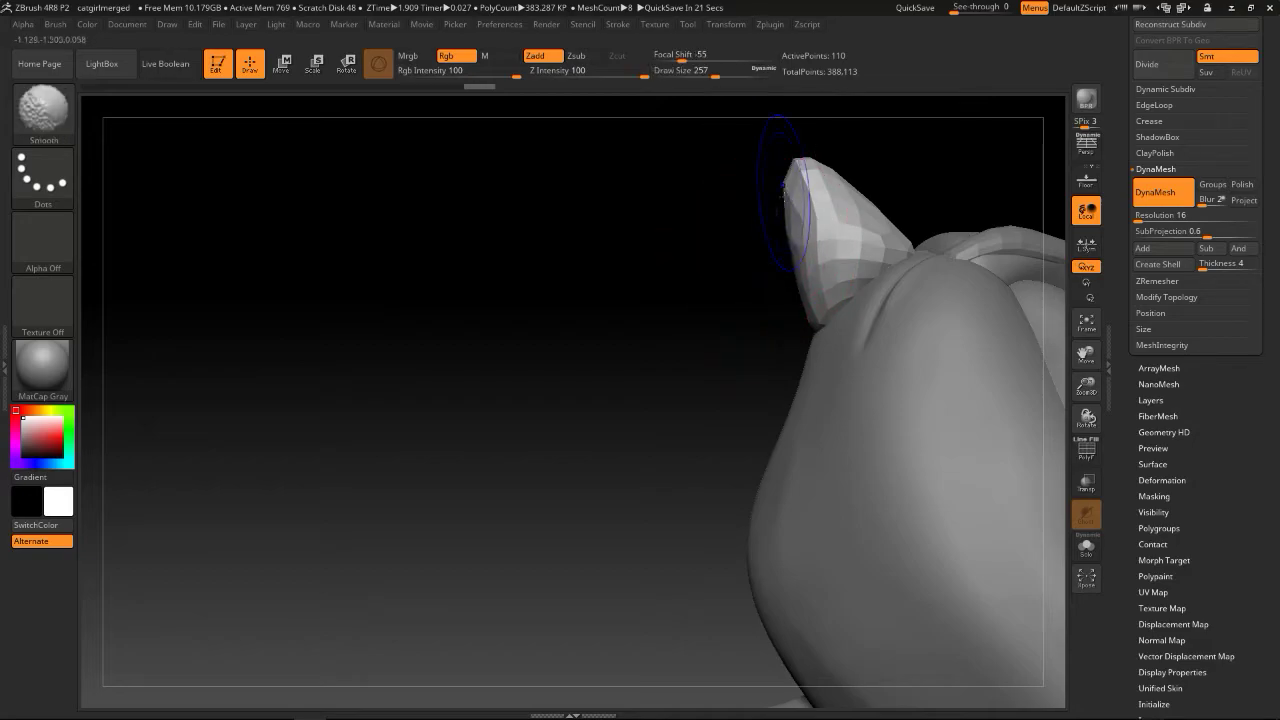
{"action": "mouse_move", "coordinate": [857, 205]}
{"action": "left_mouse_down", "text": "shift"}
{"action": "mouse_move", "coordinate": [868, 212]}
{"action": "mouse_move", "coordinate": [854, 203]}
{"action": "mouse_move", "coordinate": [866, 190]}
{"action": "mouse_move", "coordinate": [829, 195]}
{"action": "left_mouse_up", "text": "shift"}
{"action": "left_click_drag", "start_coordinate": [986, 251], "coordinate": [830, 250]}
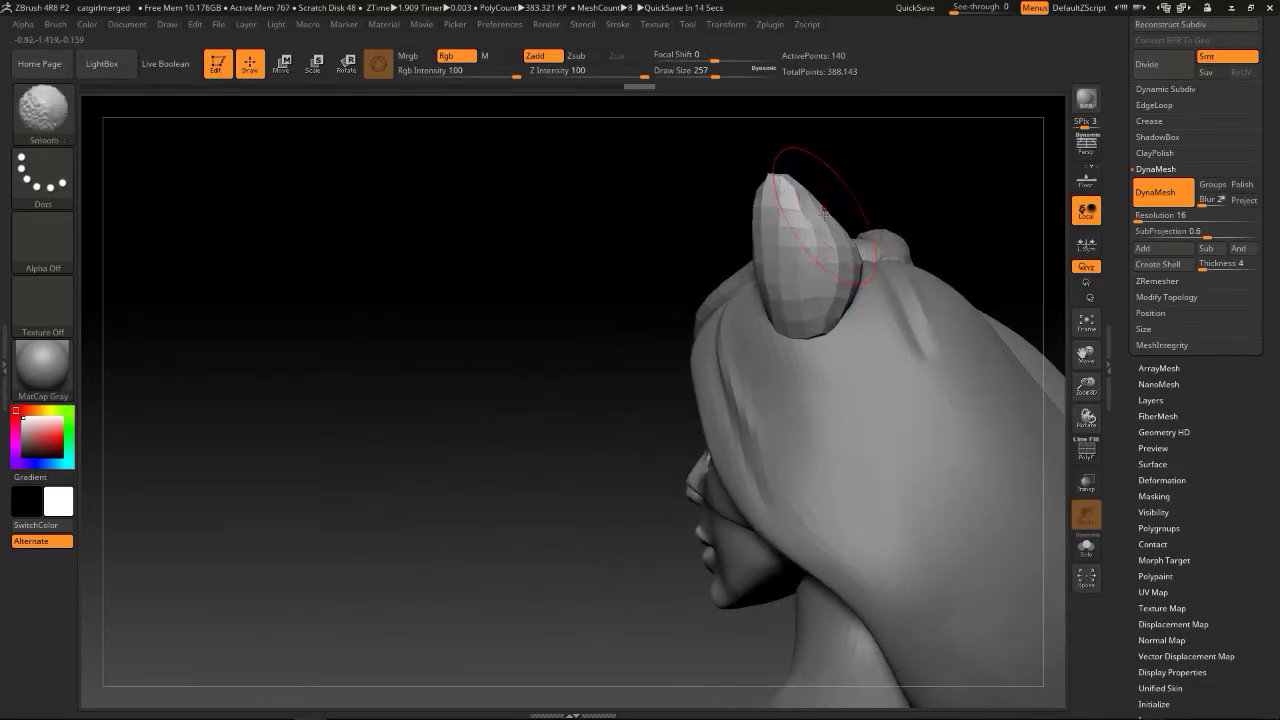
{"action": "left_click_drag", "start_coordinate": [828, 195], "coordinate": [932, 190]}
Set the DynaMesh resolution to 32 and remesh the cat ear
{"action": "left_click", "coordinate": [1155, 217]}
{"action": "left_click_drag", "start_coordinate": [1155, 217], "coordinate": [1126, 217]}
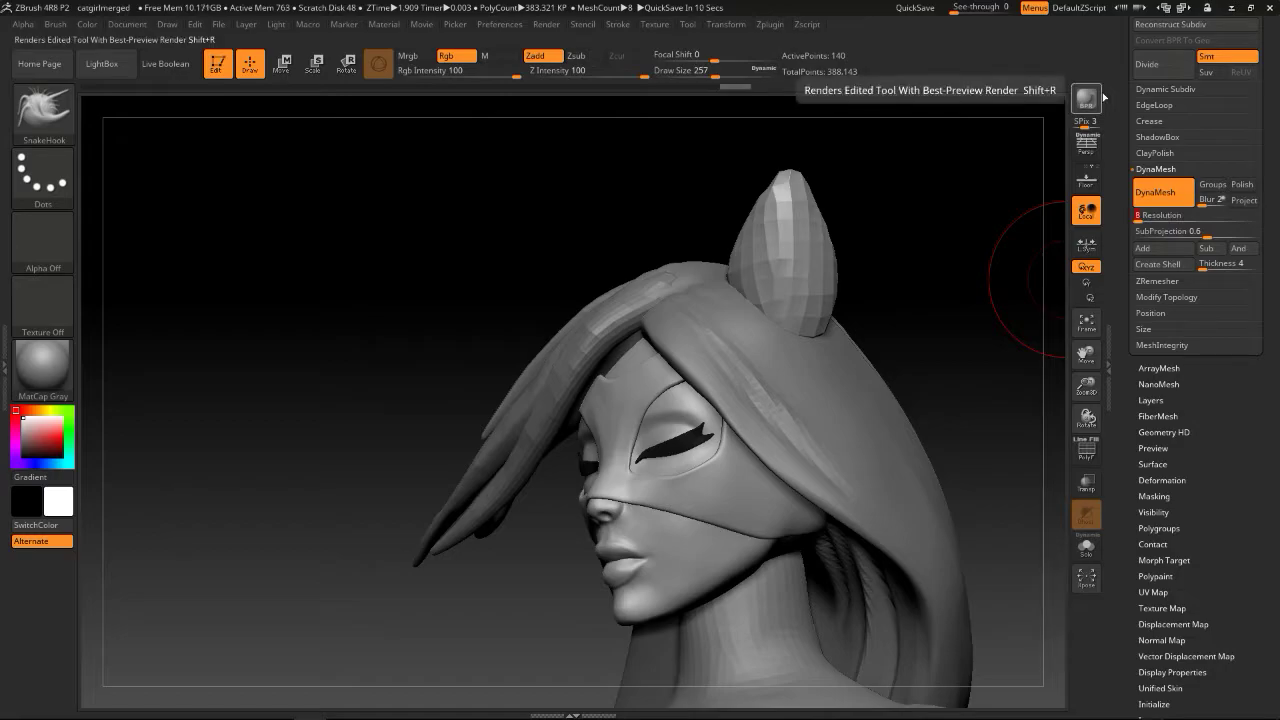
{"action": "left_click_drag", "start_coordinate": [894, 206], "coordinate": [870, 183], "text": "ctrl"}
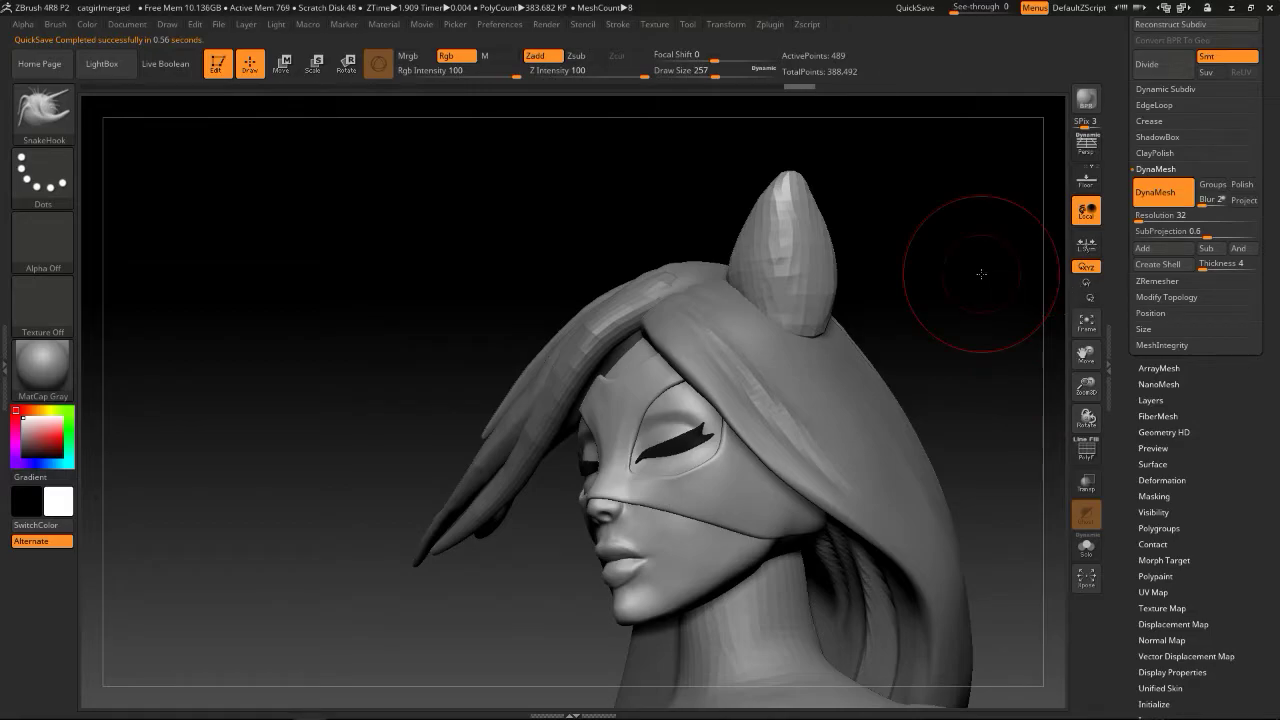
{"action": "left_click_drag", "start_coordinate": [958, 289], "coordinate": [987, 252]}
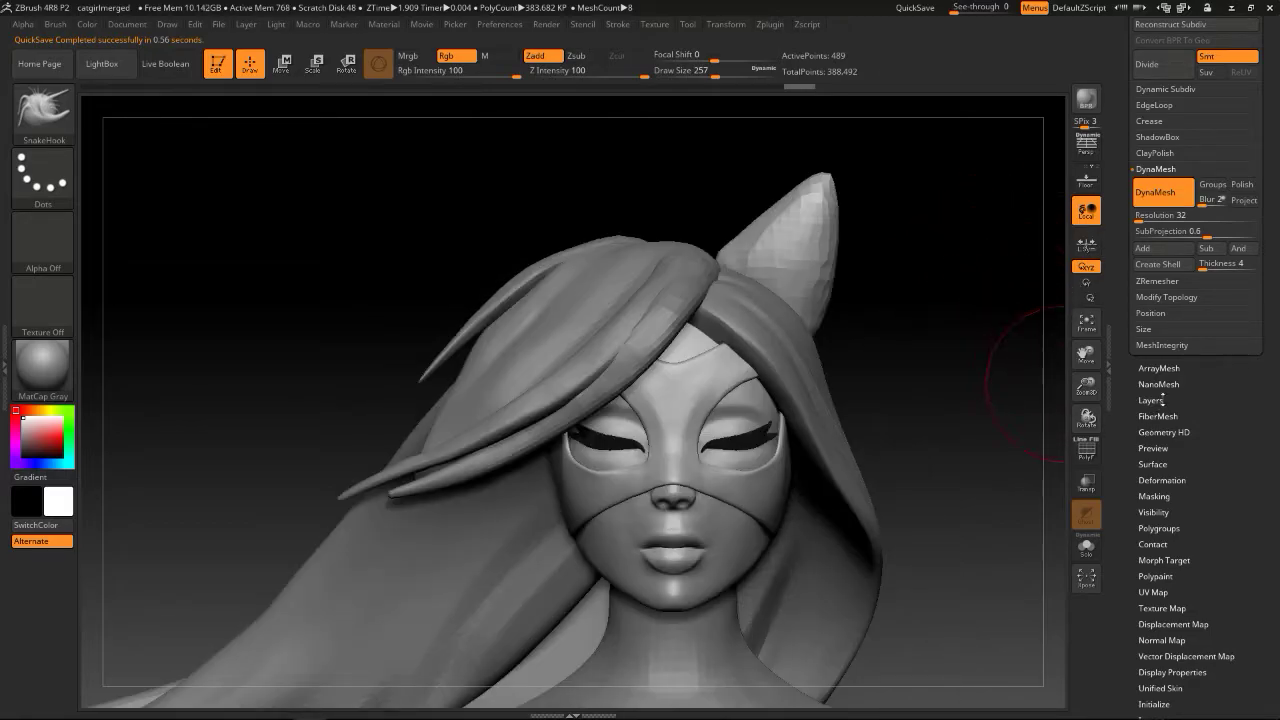
{"action": "key", "text": "b"}
{"action": "key", "text": "t"}
{"action": "key", "text": "d"}
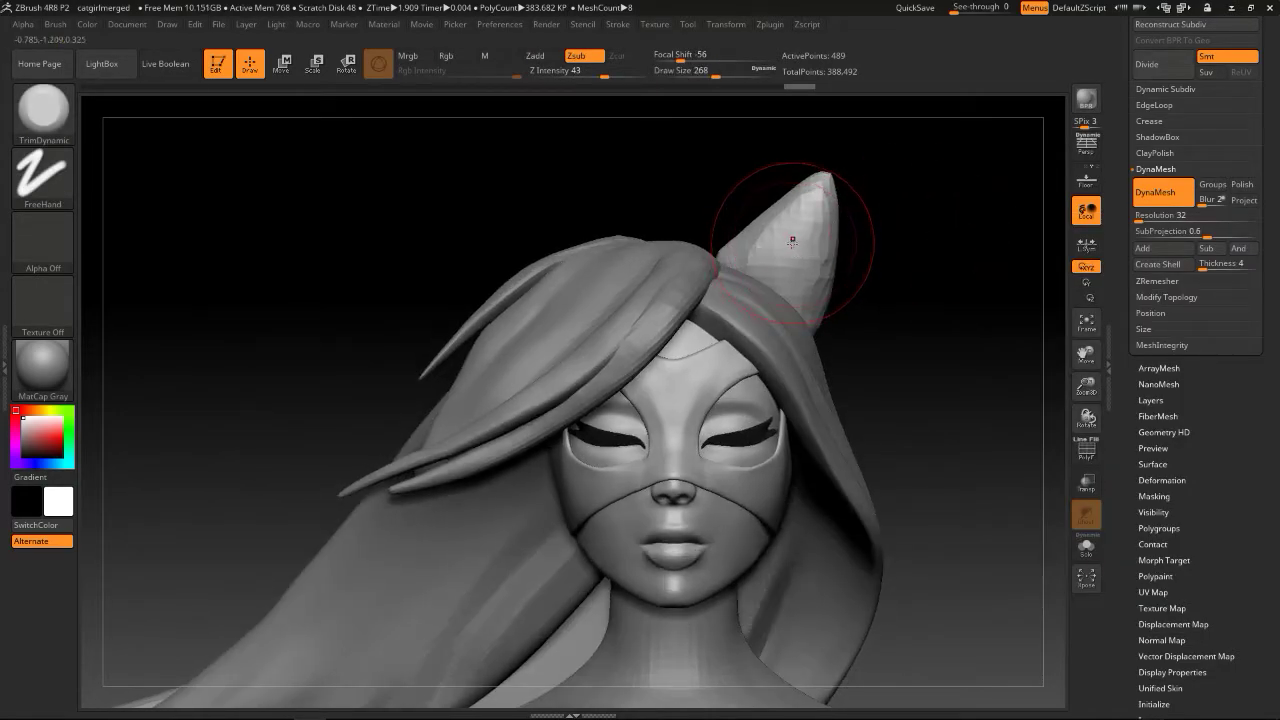
Widen both sides of the cat ear and lower its tip with the SnakeHook brush
{"action": "key", "text": "b"}
{"action": "key", "text": "s"}
{"action": "key", "text": "h"}
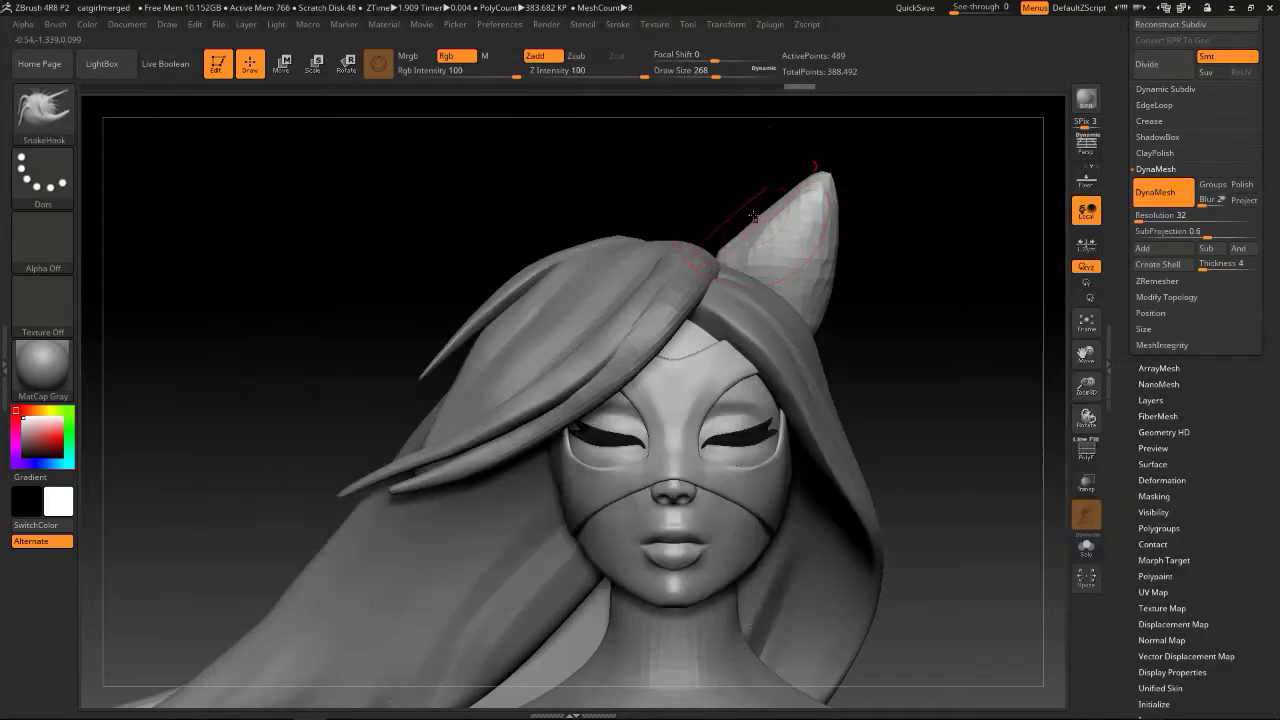
{"action": "left_click_drag", "start_coordinate": [762, 219], "coordinate": [748, 207]}
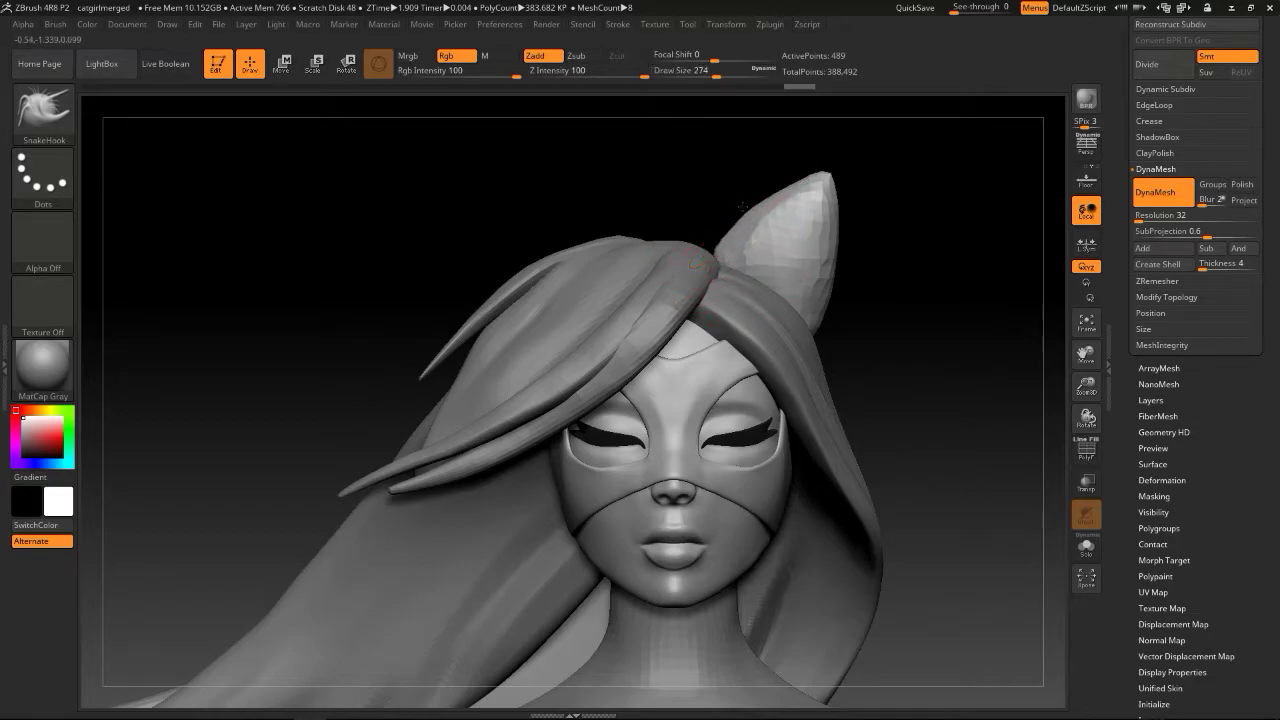
{"action": "left_click_drag", "start_coordinate": [838, 250], "coordinate": [847, 245]}
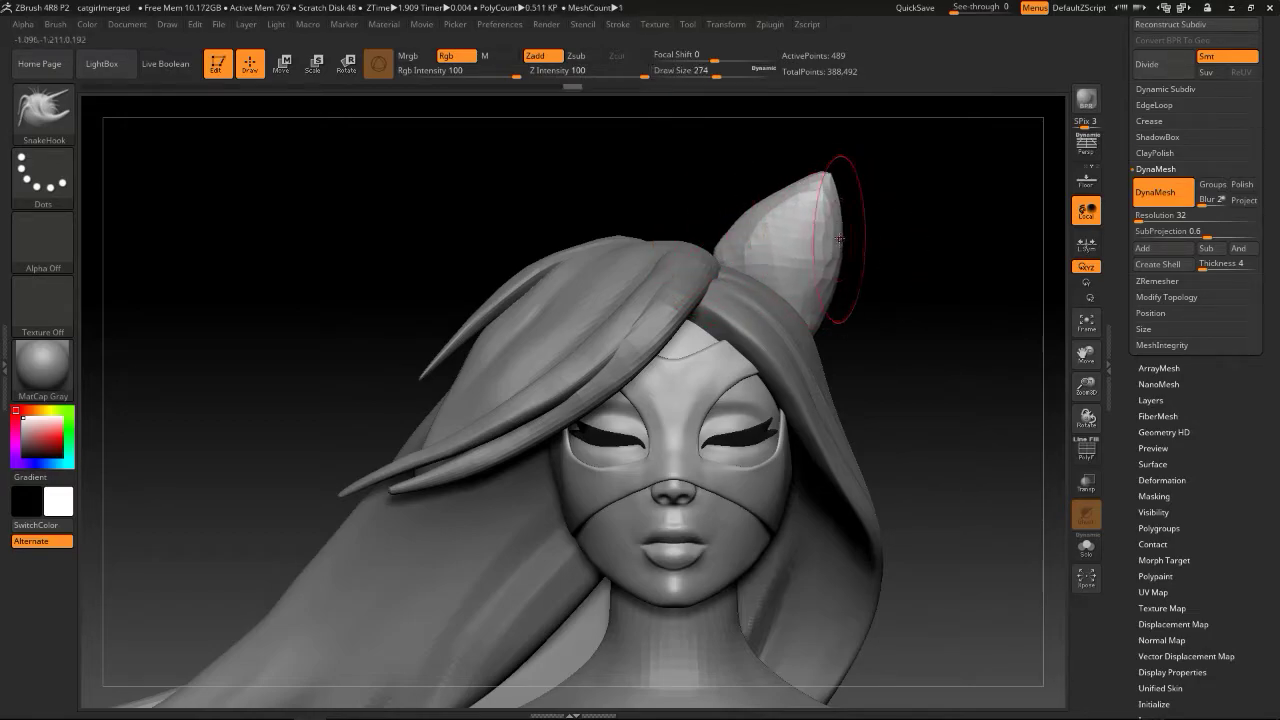
{"action": "left_click_drag", "start_coordinate": [827, 181], "coordinate": [822, 192]}
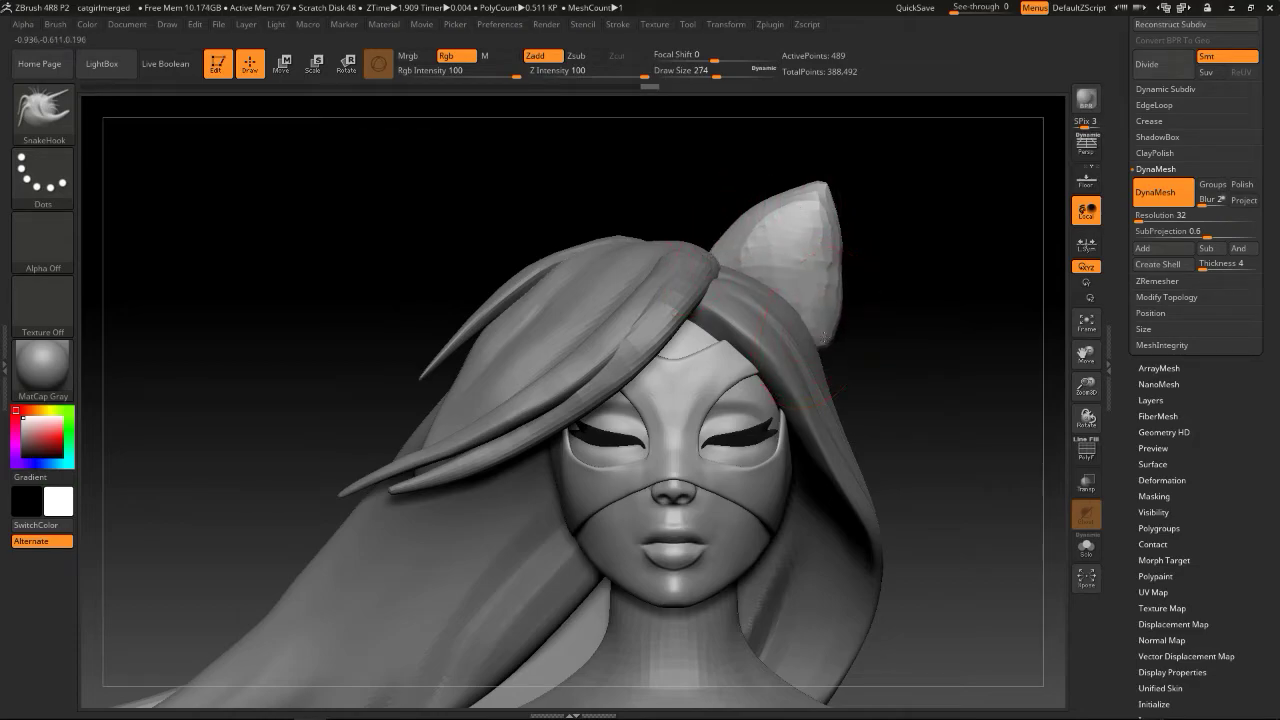
Scale the cat ear down to about 0.67 and move it inward against the top of the head
{"action": "mouse_move", "coordinate": [849, 278]}
{"action": "left_mouse_down"}
{"action": "mouse_move", "coordinate": [732, 238]}
{"action": "mouse_move", "coordinate": [778, 280]}
{"action": "left_mouse_up"}
{"action": "key", "text": "e"}
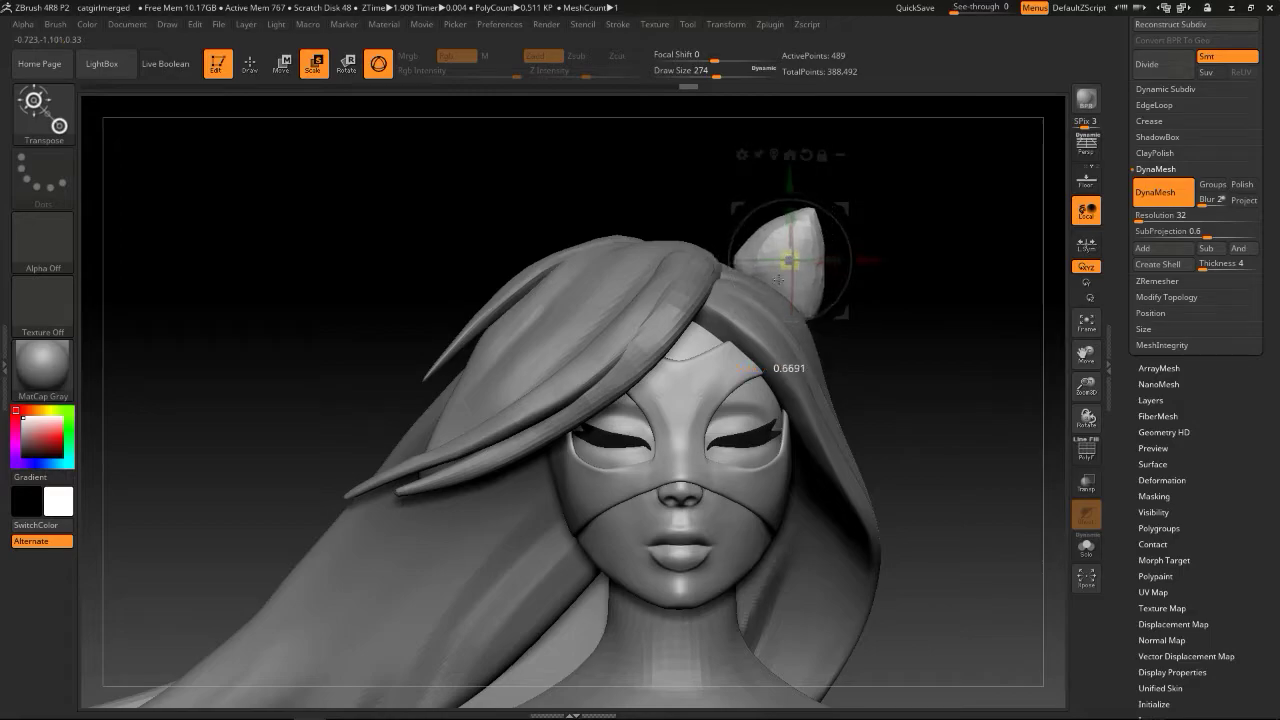
{"action": "key", "text": "w"}
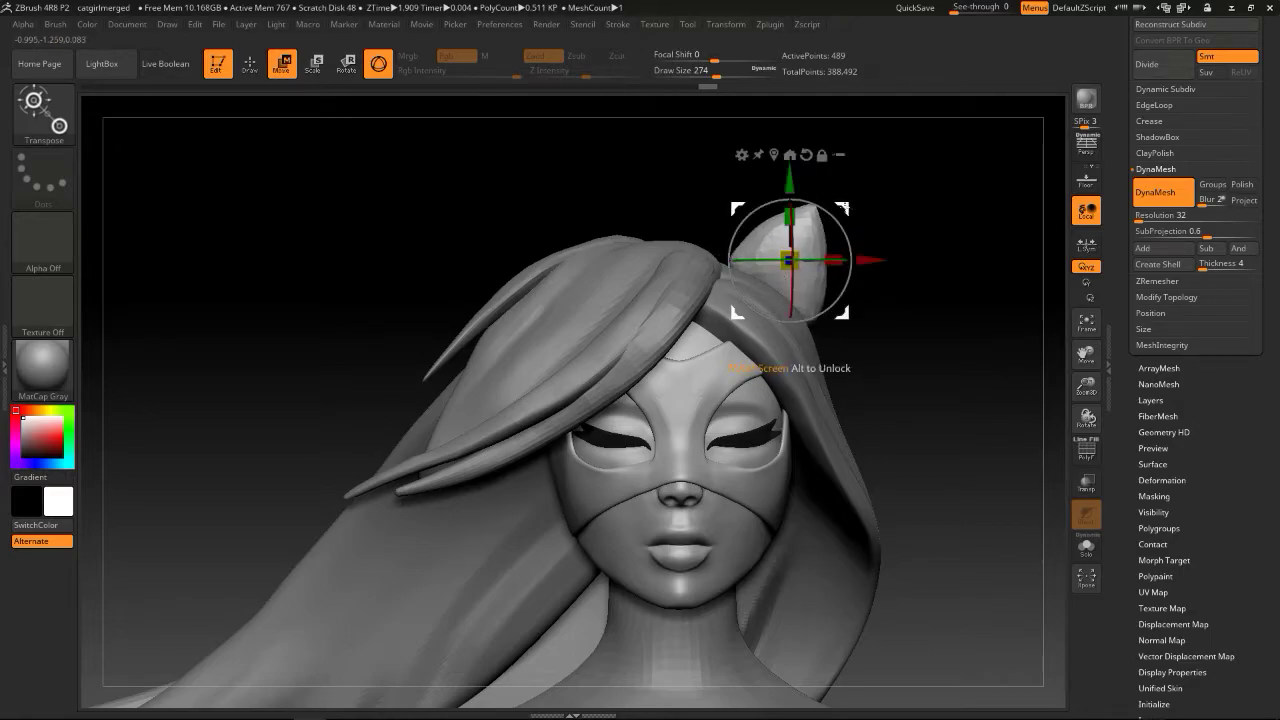
{"action": "left_click_drag", "start_coordinate": [845, 207], "coordinate": [822, 200]}
{"action": "left_click_drag", "start_coordinate": [1000, 195], "coordinate": [921, 196]}
{"action": "key", "text": "q"}
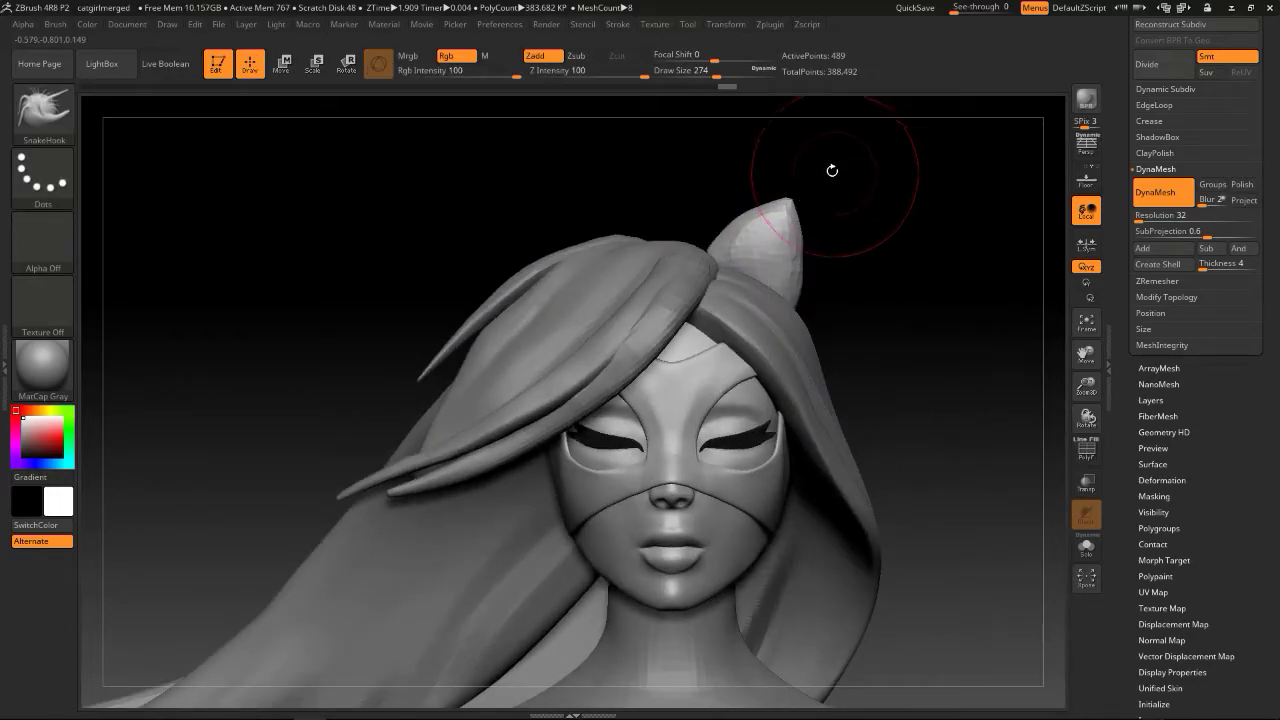
Adjust the cat ear's fit against the head with the SnakeHook brush at draw size 182, using transparency to check its placement
{"action": "mouse_move", "coordinate": [857, 222]}
{"action": "left_mouse_down", "text": "alt"}
{"action": "mouse_move", "coordinate": [874, 226]}
{"action": "mouse_move", "coordinate": [812, 220]}
{"action": "mouse_move", "coordinate": [903, 217]}
{"action": "left_mouse_up", "text": "alt"}
{"action": "key", "text": "b"}
{"action": "key", "text": "s"}
{"action": "key", "text": "h"}
{"action": "key", "text": "s"}
{"action": "left_click_drag", "start_coordinate": [820, 298], "coordinate": [790, 303]}
{"action": "left_click", "coordinate": [1087, 481]}
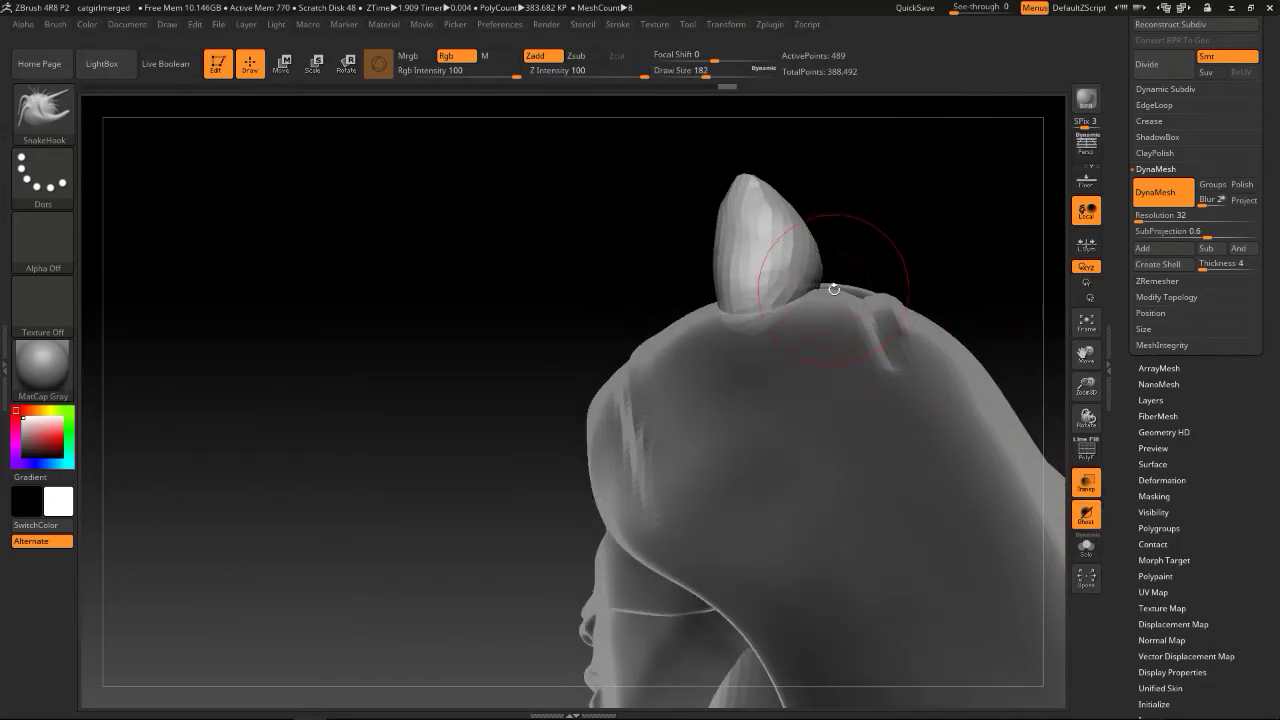
{"action": "left_click_drag", "start_coordinate": [878, 248], "coordinate": [888, 220]}
{"action": "left_click_drag", "start_coordinate": [958, 192], "coordinate": [950, 330]}
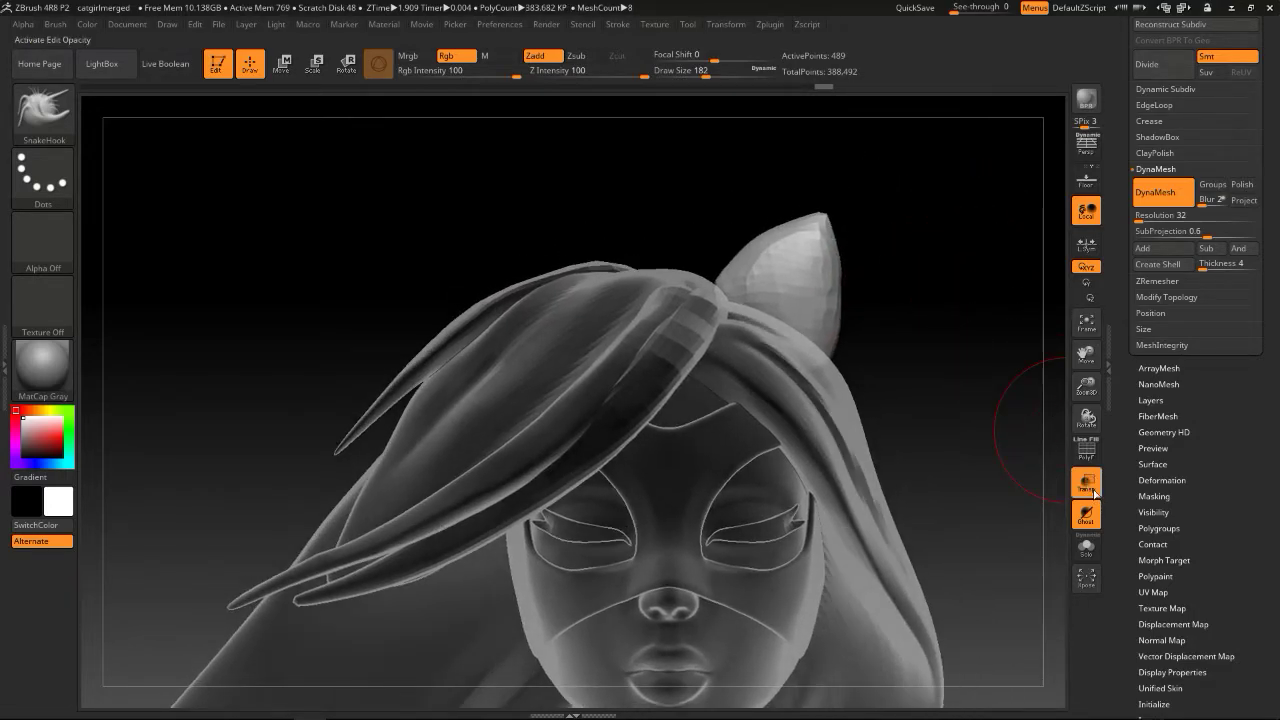
{"action": "left_click", "coordinate": [1094, 490]}
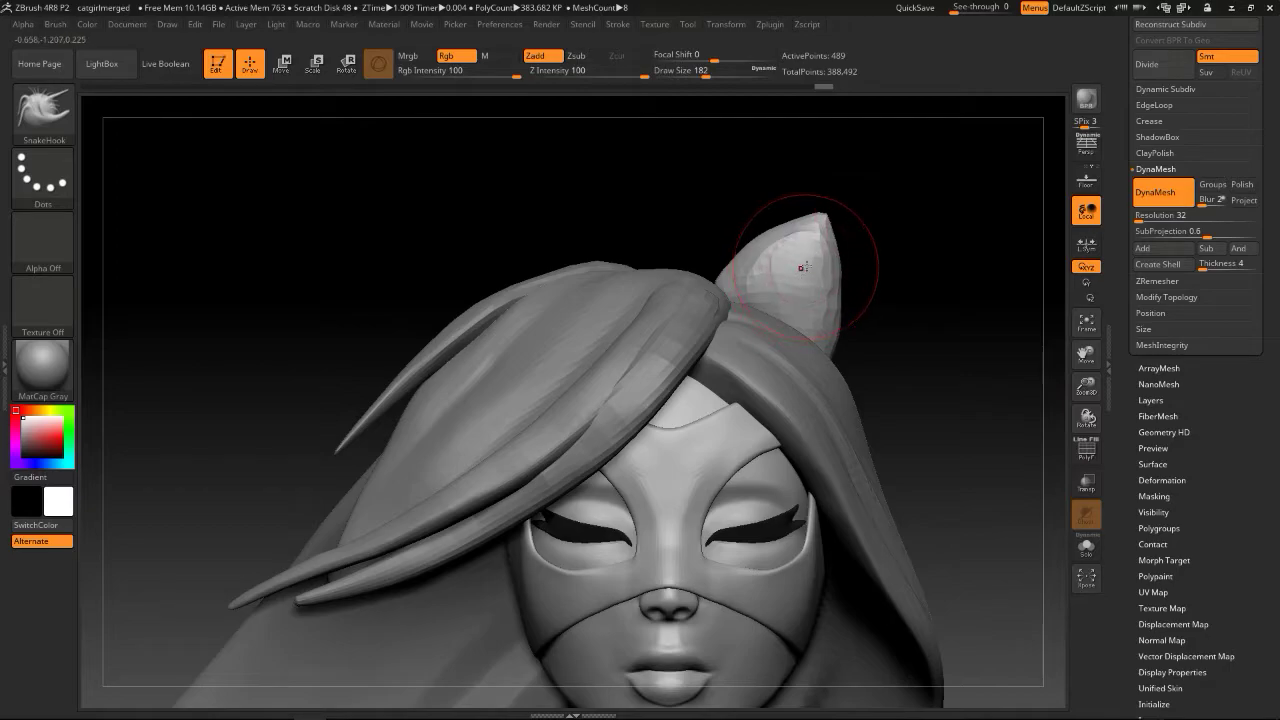
Subdivide the cat ear once and flatten its front face with the hPolish brush at draw size 217
{"action": "key", "text": "b"}
{"action": "key", "text": "t"}
{"action": "key", "text": "d"}
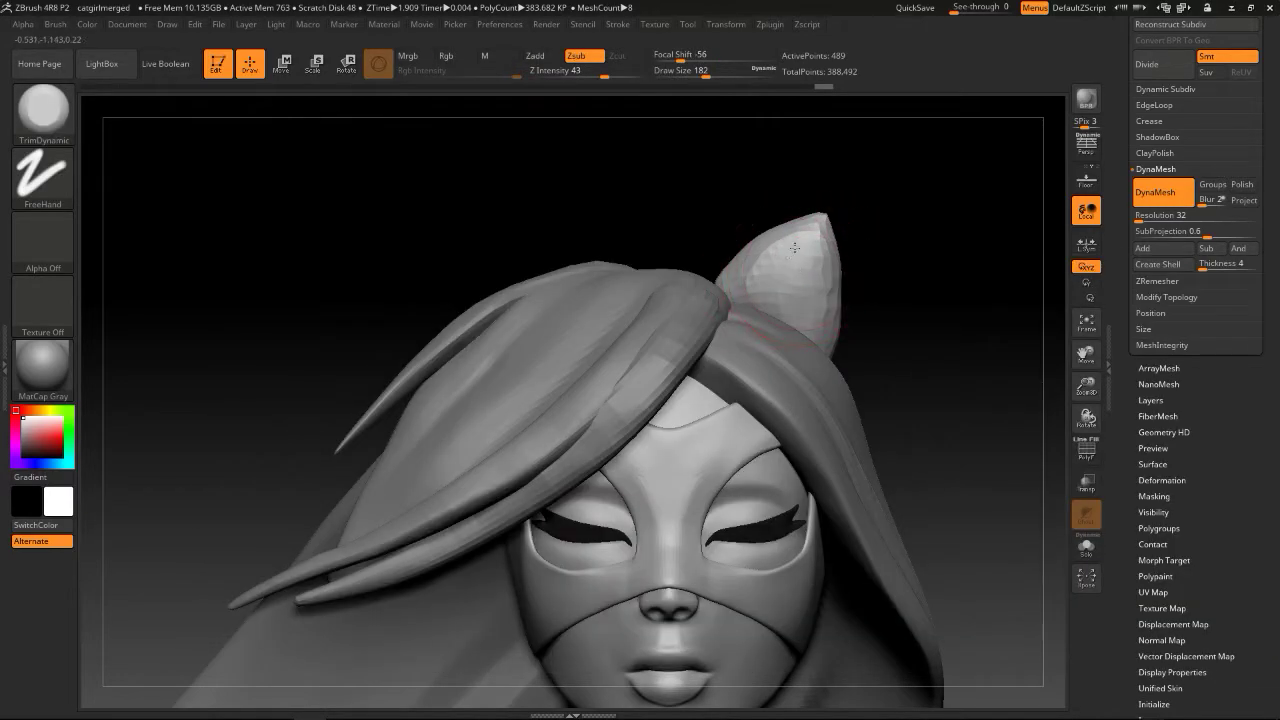
{"action": "key", "text": "b"}
{"action": "key", "text": "h"}
{"action": "key", "text": "p"}
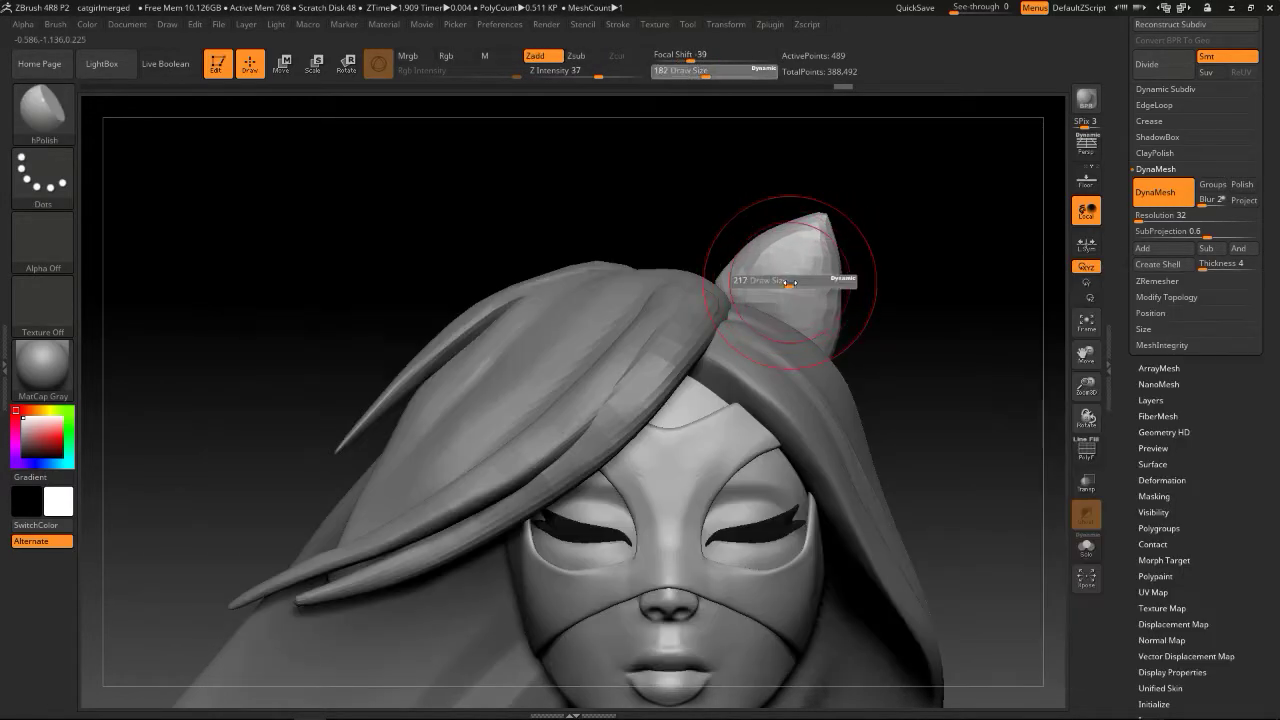
{"action": "mouse_move", "coordinate": [809, 277]}
{"action": "left_mouse_down"}
{"action": "mouse_move", "coordinate": [769, 266]}
{"action": "mouse_move", "coordinate": [754, 291]}
{"action": "left_mouse_up"}
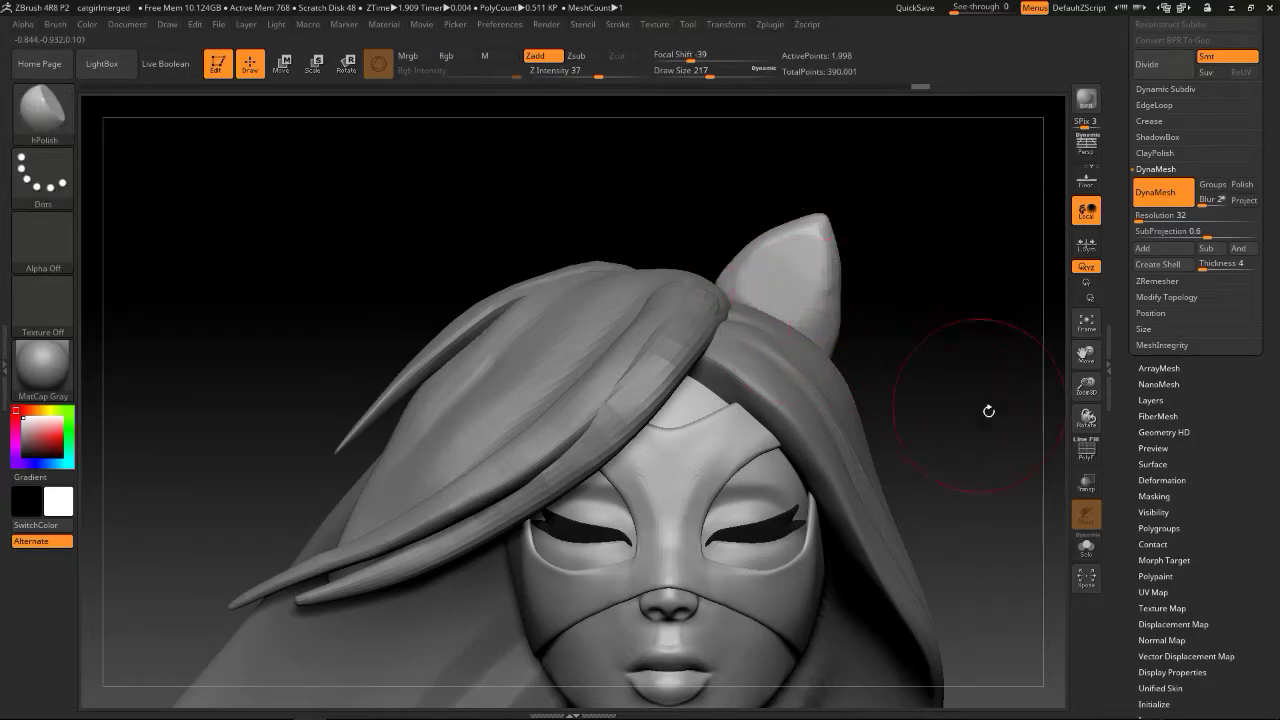
Isolate the cat ear and flatten its front face with the TrimDynamic brush at draw size 128
{"action": "left_click", "coordinate": [1086, 546]}
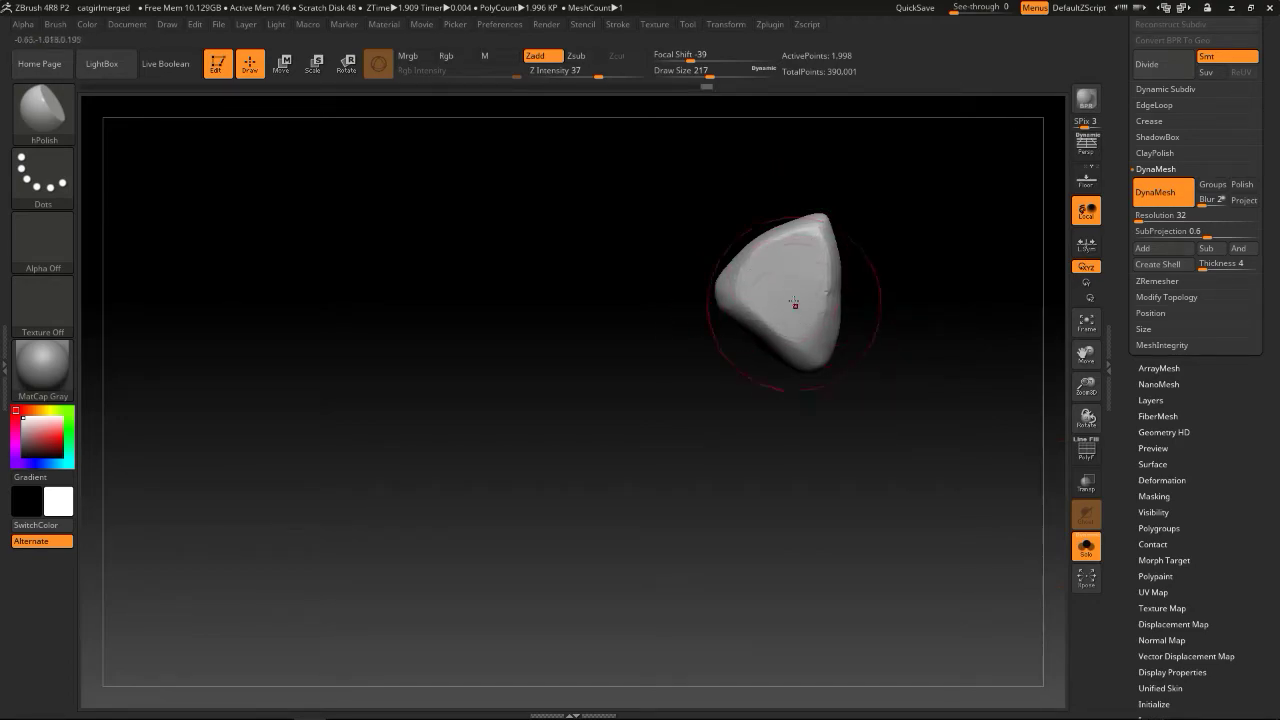
{"action": "mouse_move", "coordinate": [826, 354]}
{"action": "left_mouse_down"}
{"action": "mouse_move", "coordinate": [880, 263]}
{"action": "mouse_move", "coordinate": [802, 242]}
{"action": "mouse_move", "coordinate": [790, 331]}
{"action": "left_mouse_up"}
{"action": "key", "text": "s"}
{"action": "key", "text": "b"}
{"action": "key", "text": "t"}
{"action": "key", "text": "d"}
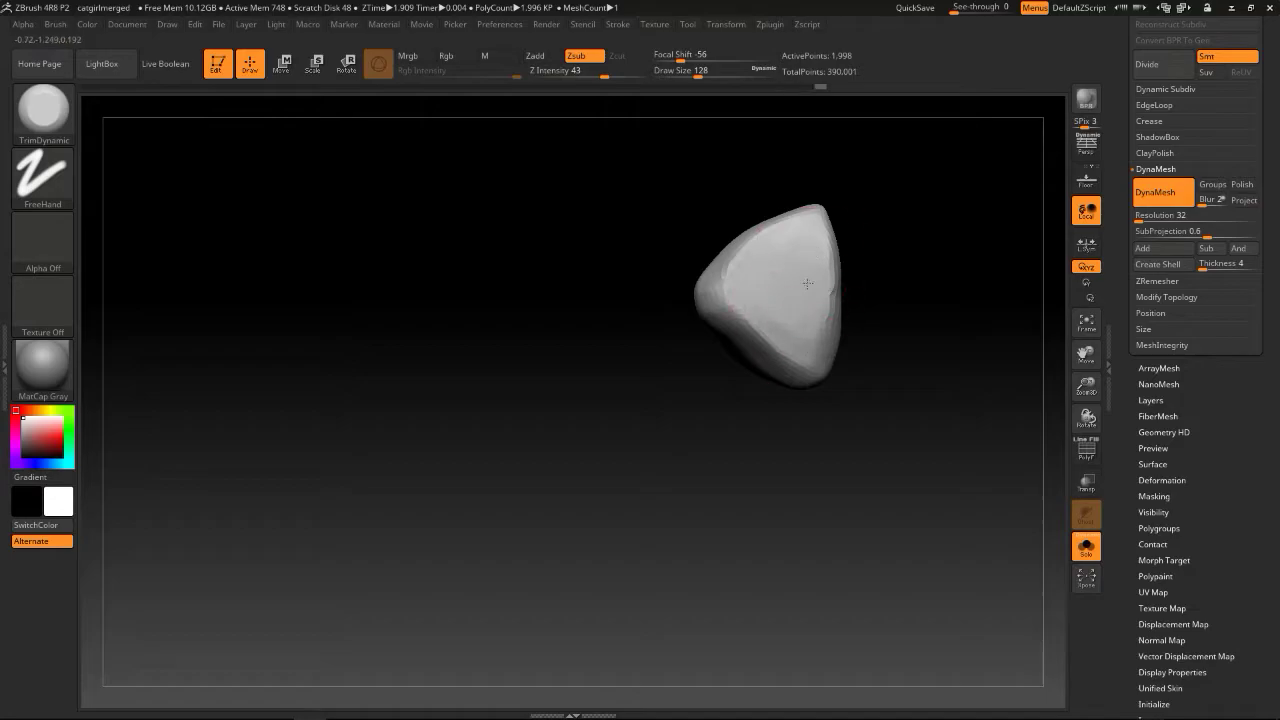
{"action": "left_click_drag", "start_coordinate": [818, 274], "coordinate": [813, 339]}
Plane the back and side surfaces of the cat ear up to its tip with the TrimDynamic brush at draw size 158
{"action": "mouse_move", "coordinate": [892, 320]}
{"action": "left_mouse_down"}
{"action": "mouse_move", "coordinate": [786, 311]}
{"action": "mouse_move", "coordinate": [716, 333]}
{"action": "left_mouse_up"}
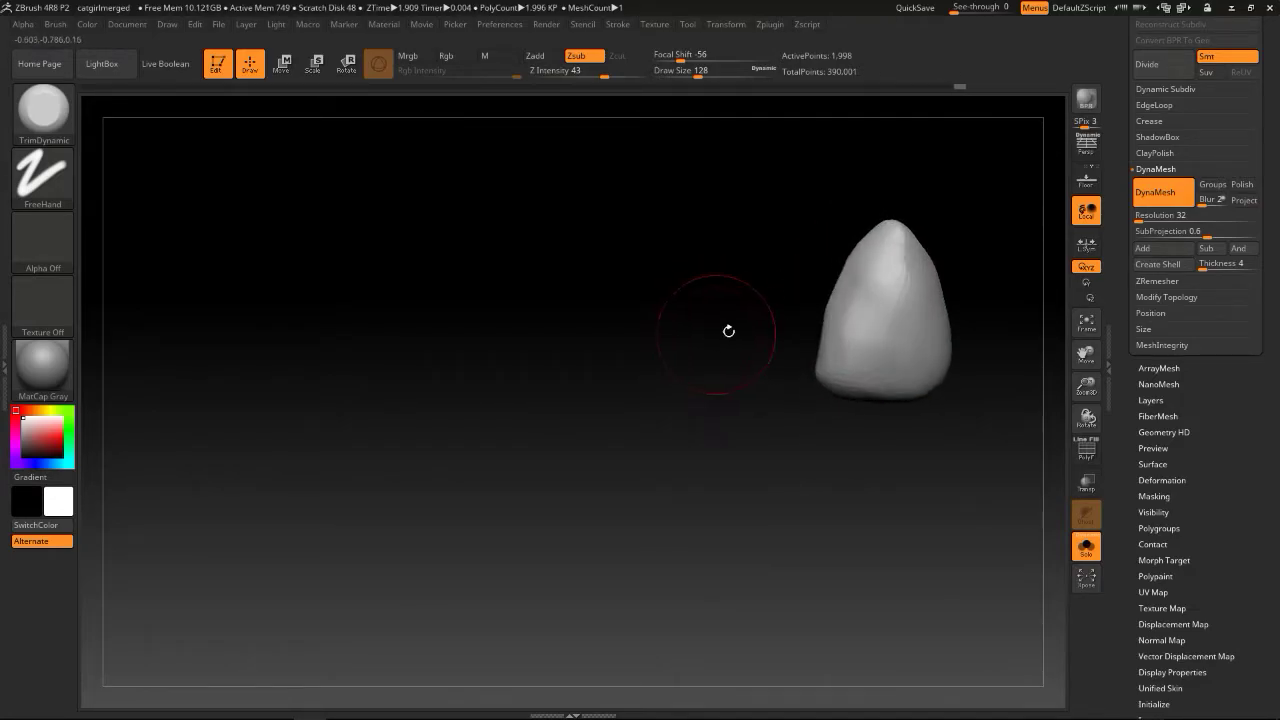
{"action": "left_click_drag", "start_coordinate": [883, 291], "coordinate": [897, 236]}
{"action": "left_click_drag", "start_coordinate": [960, 257], "coordinate": [971, 257]}
{"action": "key", "text": "bracketright"}
{"action": "key", "text": "bracketright"}
{"action": "key", "text": "bracketright"}
{"action": "mouse_move", "coordinate": [885, 278]}
{"action": "left_mouse_down"}
{"action": "mouse_move", "coordinate": [889, 240]}
{"action": "mouse_move", "coordinate": [850, 272]}
{"action": "mouse_move", "coordinate": [841, 332]}
{"action": "left_mouse_up"}
{"action": "left_click_drag", "start_coordinate": [872, 250], "coordinate": [876, 368]}
{"action": "left_click_drag", "start_coordinate": [853, 263], "coordinate": [849, 372]}
{"action": "left_click_drag", "start_coordinate": [985, 270], "coordinate": [972, 214]}
{"action": "mouse_move", "coordinate": [925, 250]}
{"action": "left_mouse_down"}
{"action": "mouse_move", "coordinate": [945, 310]}
{"action": "mouse_move", "coordinate": [925, 300]}
{"action": "left_mouse_up"}
{"action": "mouse_move", "coordinate": [1000, 290]}
{"action": "left_mouse_down"}
{"action": "mouse_move", "coordinate": [983, 171]}
{"action": "mouse_move", "coordinate": [966, 200]}
{"action": "mouse_move", "coordinate": [979, 218]}
{"action": "left_mouse_up"}
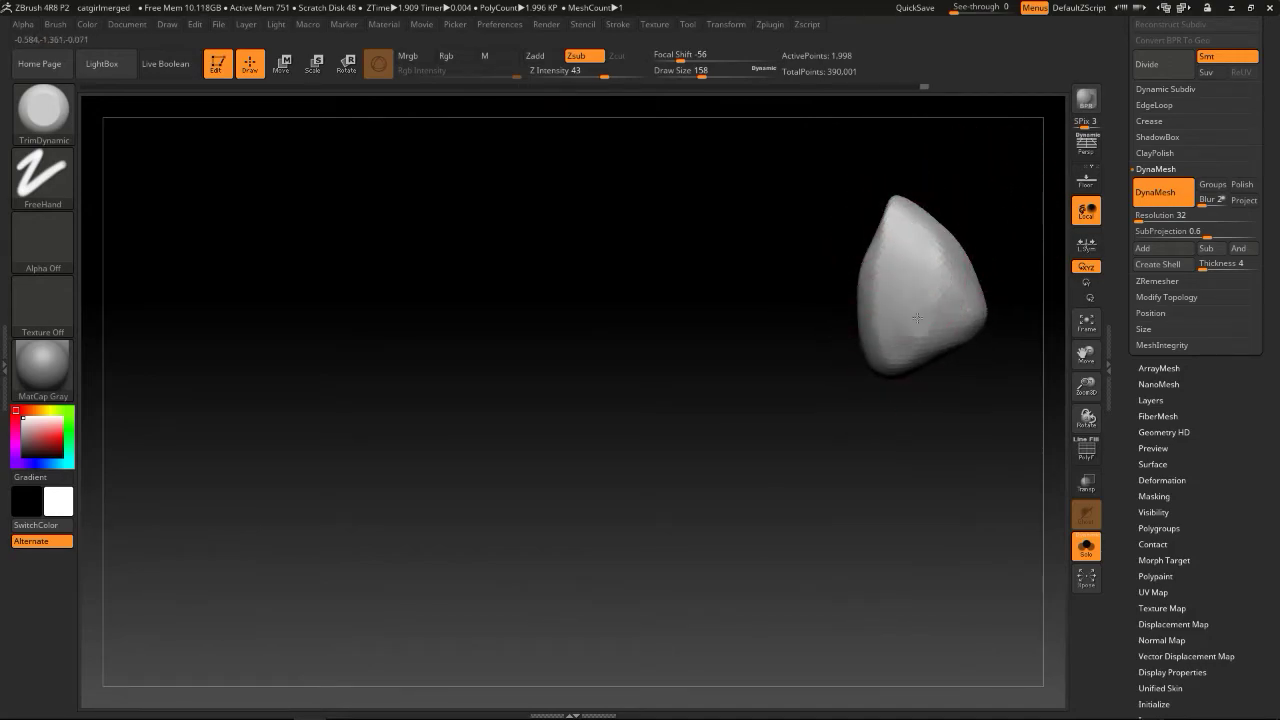
{"action": "left_click_drag", "start_coordinate": [937, 327], "coordinate": [940, 366]}
{"action": "left_click_drag", "start_coordinate": [923, 223], "coordinate": [943, 270]}
{"action": "left_click_drag", "start_coordinate": [1014, 212], "coordinate": [1017, 165]}
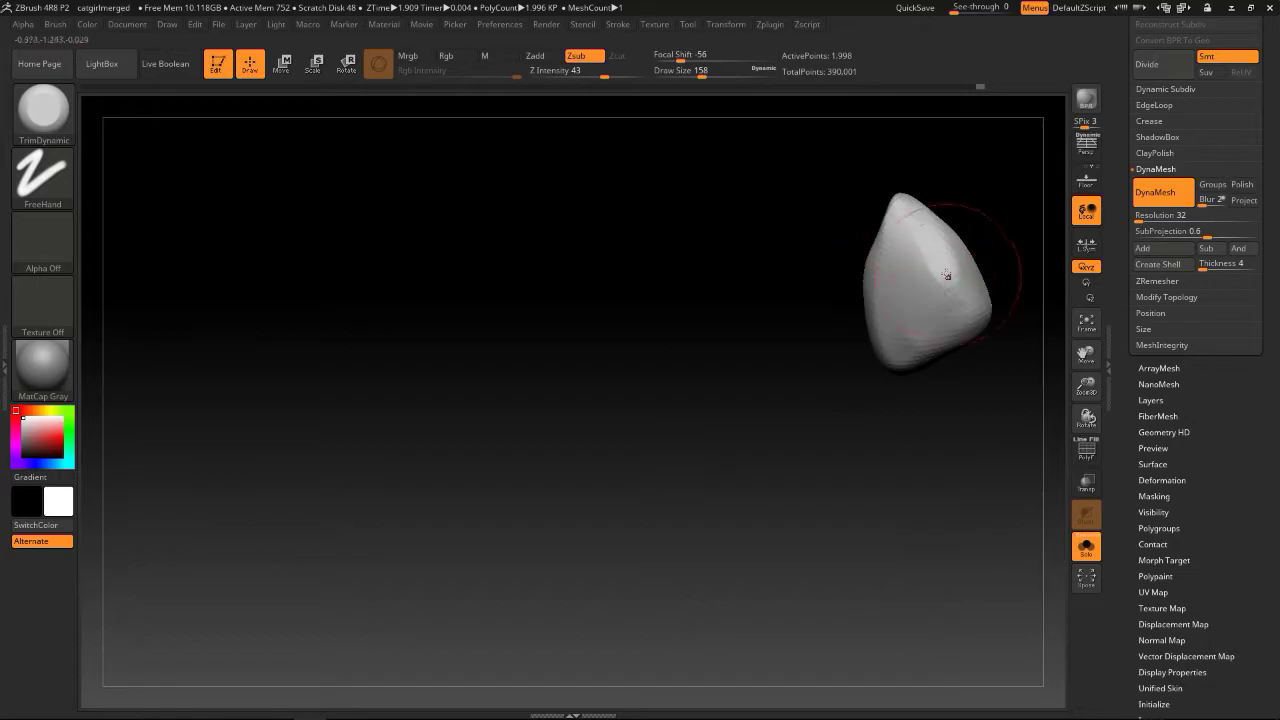
{"action": "mouse_move", "coordinate": [924, 240]}
{"action": "left_mouse_down"}
{"action": "mouse_move", "coordinate": [953, 300]}
{"action": "mouse_move", "coordinate": [974, 220]}
{"action": "mouse_move", "coordinate": [931, 237]}
{"action": "left_mouse_up"}
Reshape the sloping upper edge of the cat ear with the SnakeHook brush at draw sizes of about 136 to 140
{"action": "key", "text": "b"}
{"action": "key", "text": "s"}
{"action": "key", "text": "h"}
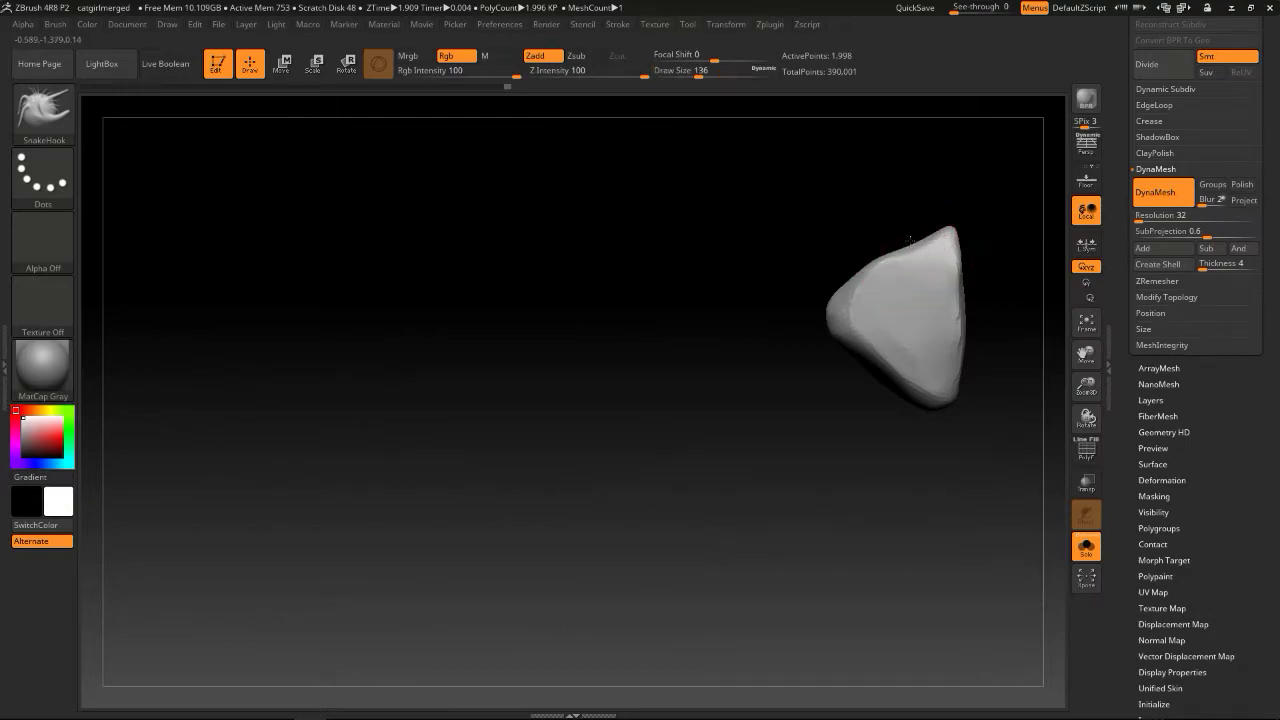
{"action": "key", "text": "s"}
{"action": "left_click_drag", "start_coordinate": [905, 237], "coordinate": [874, 258]}
{"action": "left_click", "coordinate": [899, 245]}
{"action": "key", "text": "s"}
{"action": "left_click", "coordinate": [894, 250]}
{"action": "key", "text": "s"}
{"action": "left_click", "coordinate": [864, 256]}
Flatten the back of the cat ear on both sides of its ridge with the TrimDynamic brush at draw size 132
{"action": "left_click_drag", "start_coordinate": [984, 309], "coordinate": [970, 296]}
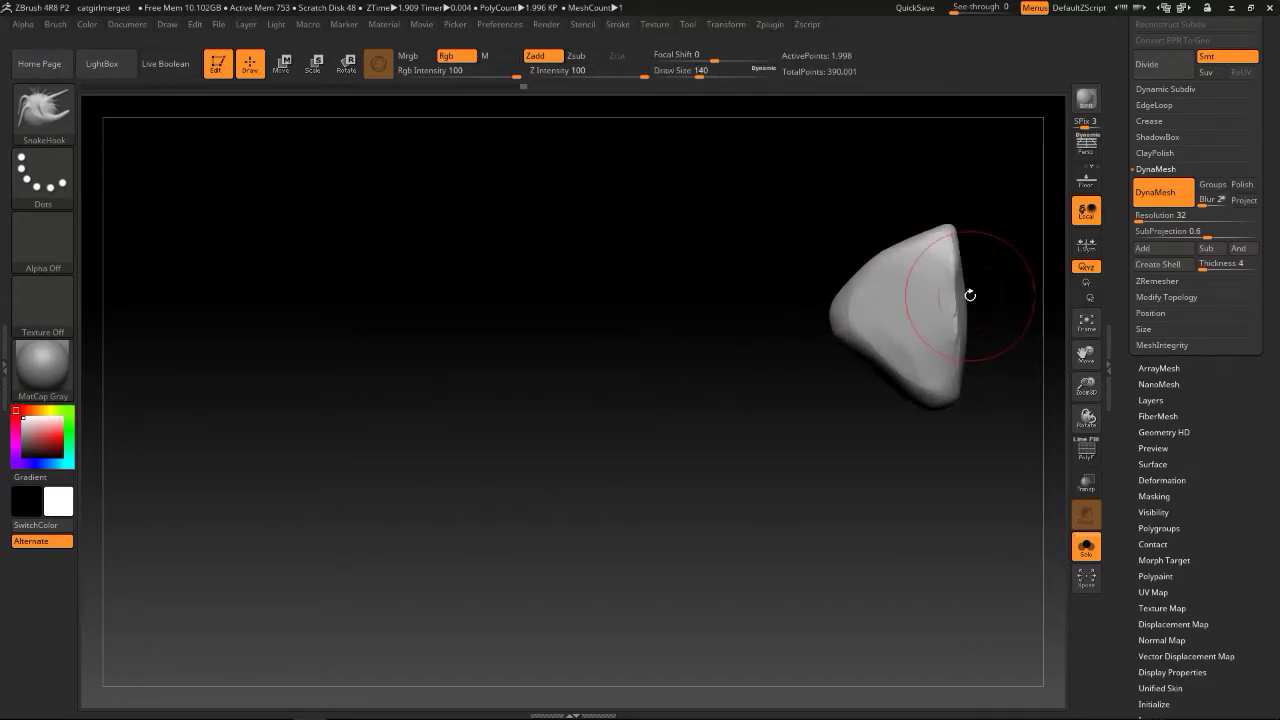
{"action": "left_click_drag", "start_coordinate": [987, 343], "coordinate": [835, 331]}
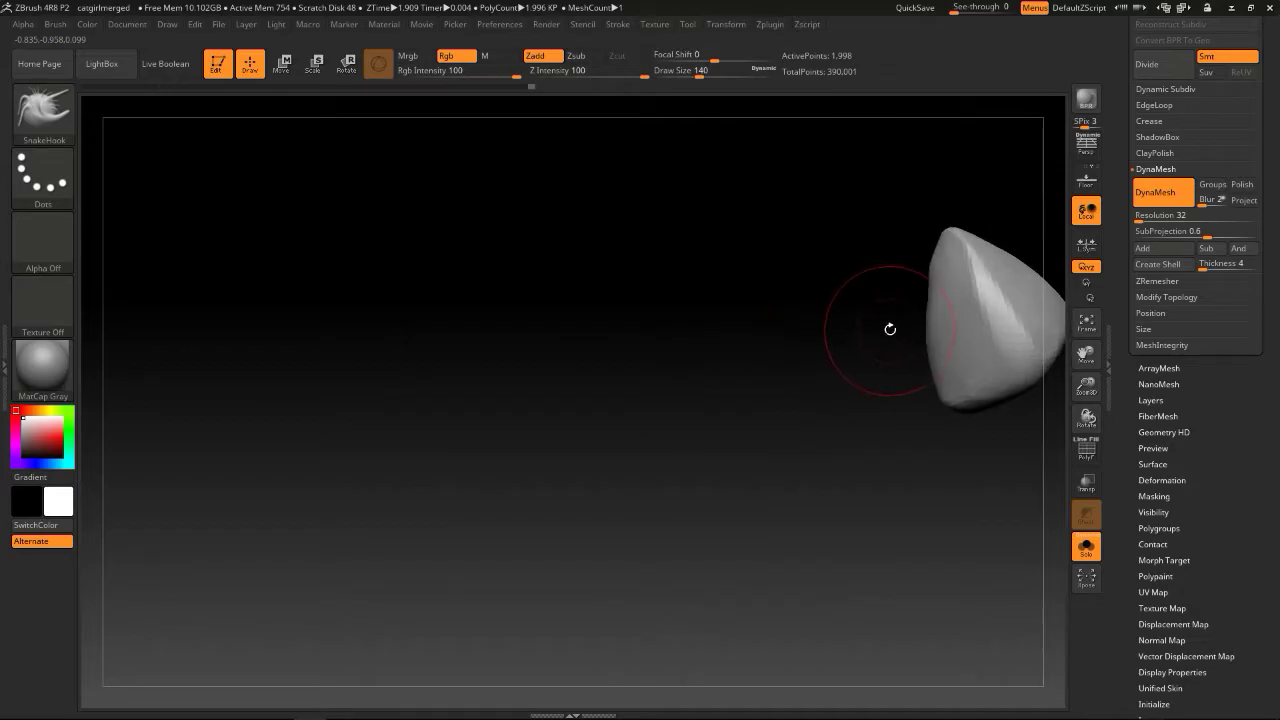
{"action": "key", "text": "b"}
{"action": "key", "text": "t"}
{"action": "key", "text": "d"}
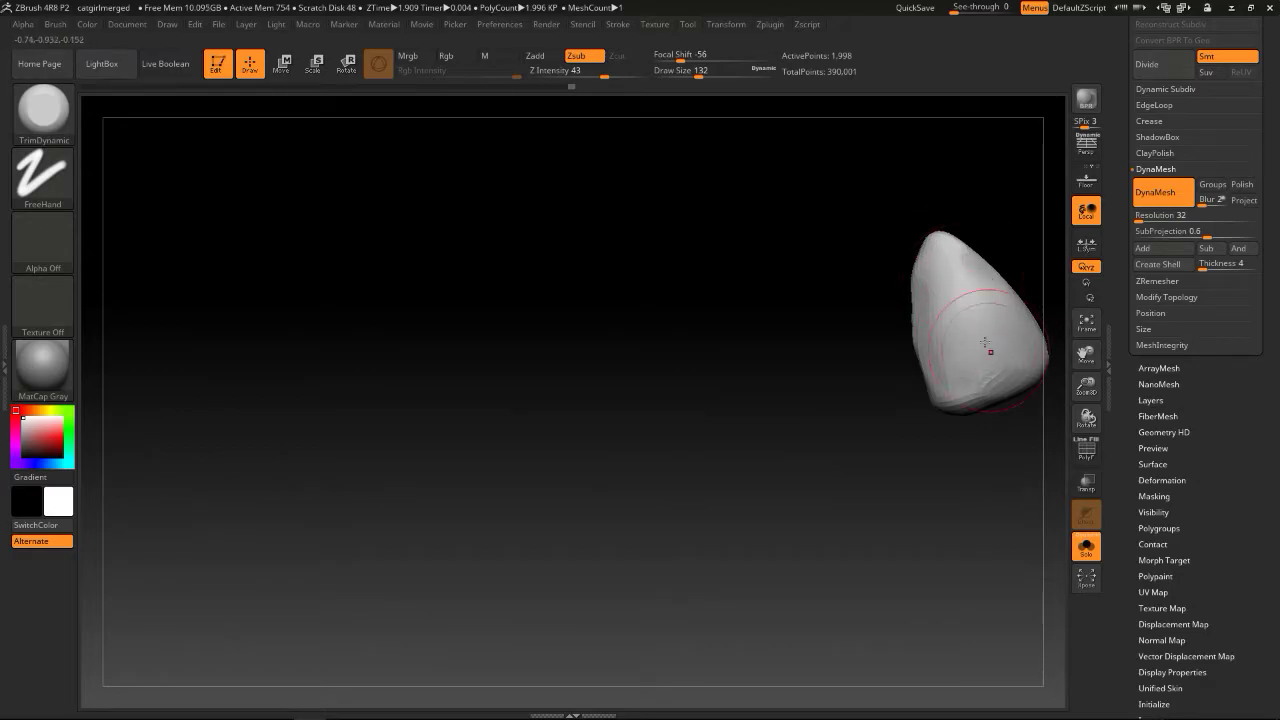
{"action": "left_click_drag", "start_coordinate": [993, 351], "coordinate": [973, 290]}
{"action": "left_click_drag", "start_coordinate": [977, 230], "coordinate": [1005, 217]}
{"action": "left_click_drag", "start_coordinate": [998, 330], "coordinate": [980, 297]}
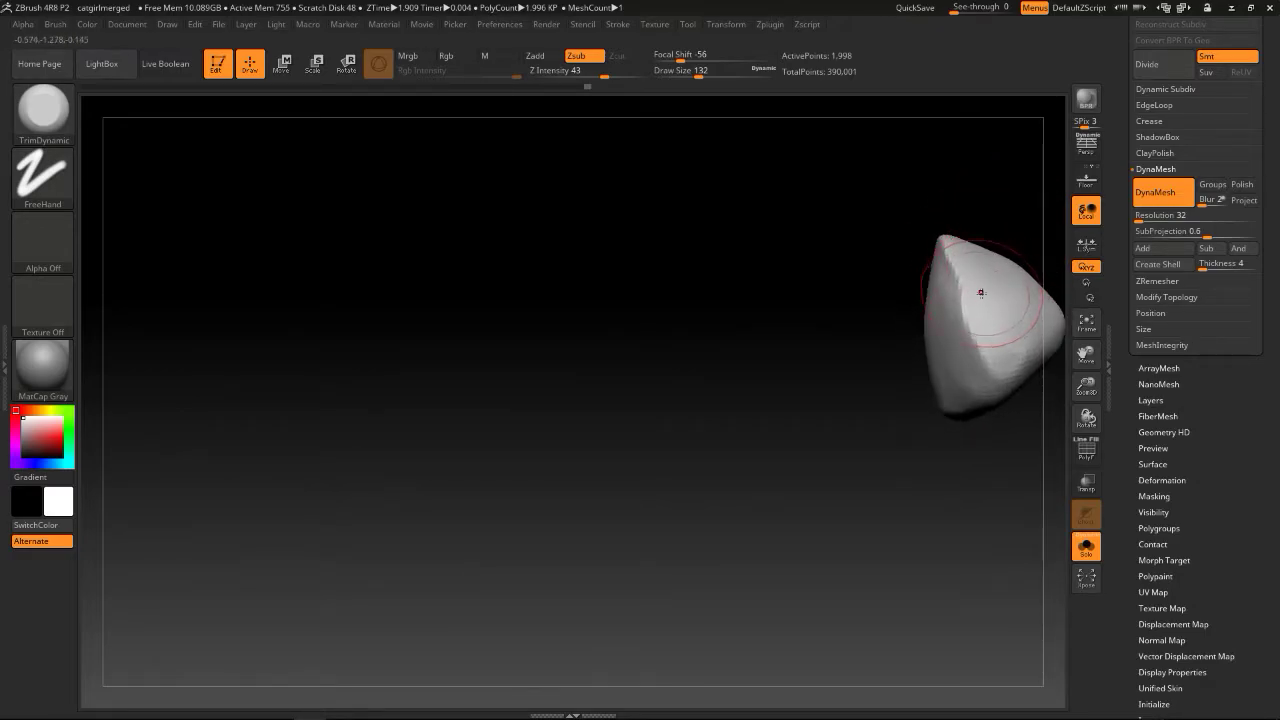
{"action": "mouse_move", "coordinate": [969, 250]}
{"action": "left_mouse_down"}
{"action": "mouse_move", "coordinate": [1009, 237]}
{"action": "mouse_move", "coordinate": [990, 245]}
{"action": "left_mouse_up"}
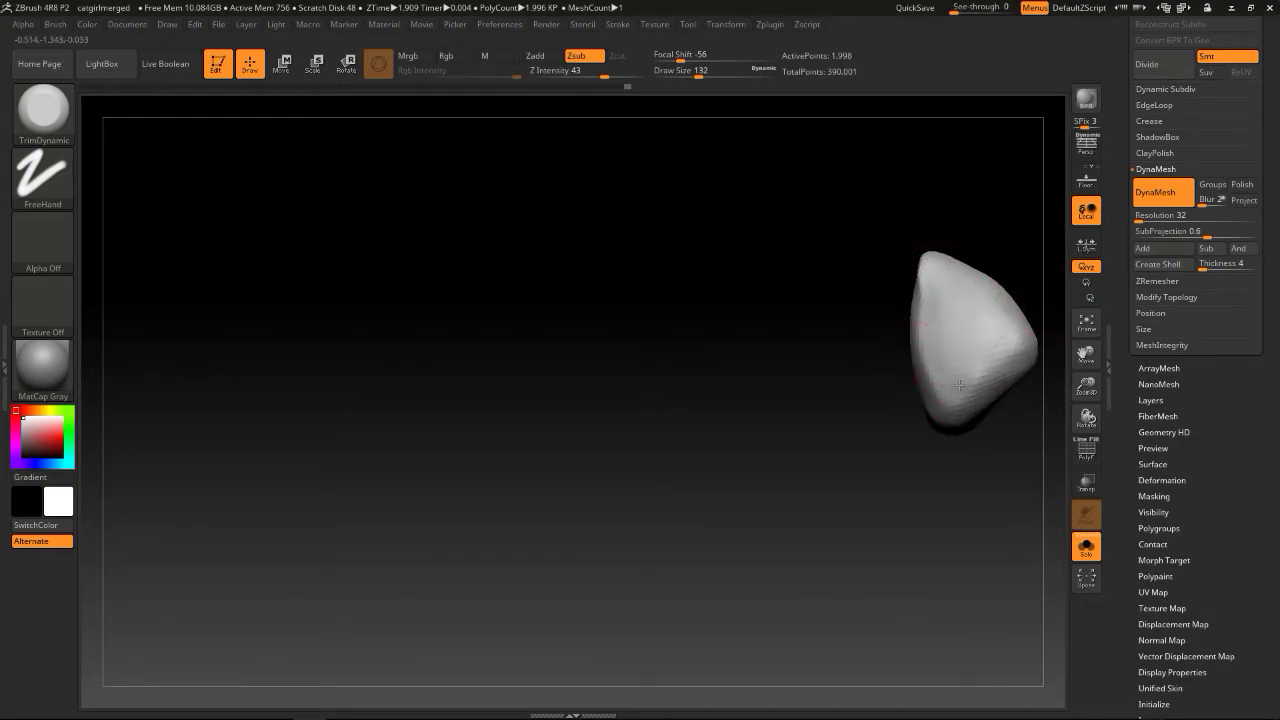
{"action": "mouse_move", "coordinate": [979, 299]}
{"action": "left_mouse_down"}
{"action": "mouse_move", "coordinate": [1000, 210]}
{"action": "mouse_move", "coordinate": [971, 257]}
{"action": "mouse_move", "coordinate": [991, 254]}
{"action": "left_mouse_up"}
Carve a hollow into the front face of the cat ear with the ClayBuildup brush at draw size 97 and smooth it
{"action": "key", "text": "b"}
{"action": "key", "text": "c"}
{"action": "key", "text": "b"}
{"action": "left_click_drag", "start_coordinate": [846, 350], "coordinate": [880, 412], "text": "alt"}
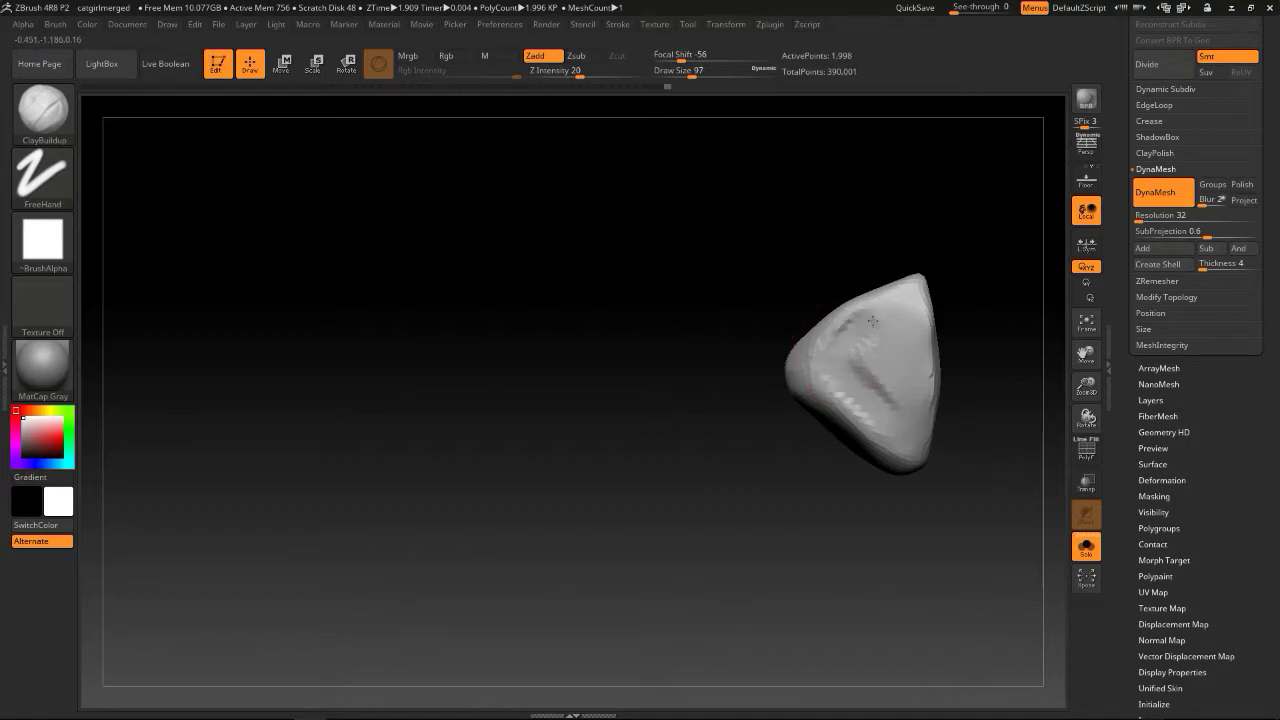
{"action": "mouse_move", "coordinate": [888, 323]}
{"action": "left_mouse_down", "text": "alt"}
{"action": "mouse_move", "coordinate": [904, 314]}
{"action": "mouse_move", "coordinate": [862, 420]}
{"action": "left_mouse_up", "text": "alt"}
{"action": "mouse_move", "coordinate": [870, 360]}
{"action": "left_mouse_down", "text": "alt"}
{"action": "mouse_move", "coordinate": [886, 415]}
{"action": "mouse_move", "coordinate": [876, 398]}
{"action": "left_mouse_up", "text": "alt"}
{"action": "left_click_drag", "start_coordinate": [905, 318], "coordinate": [896, 408], "text": "alt"}
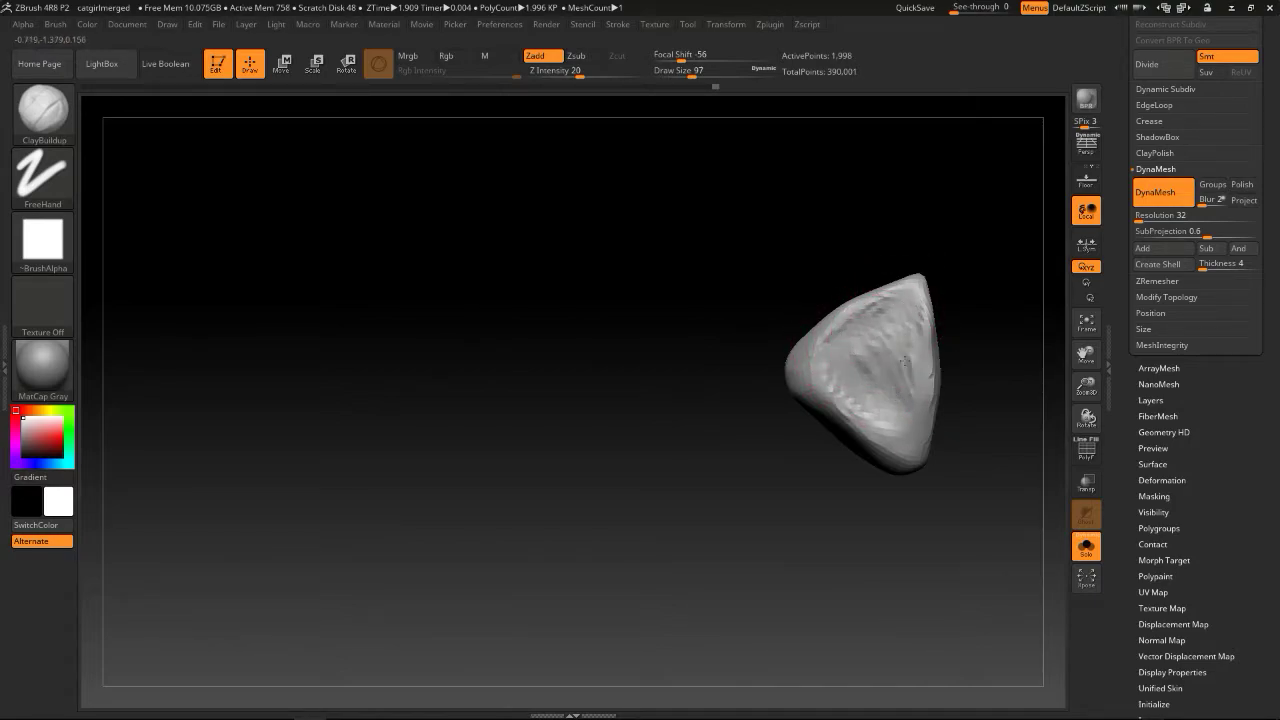
{"action": "mouse_move", "coordinate": [895, 295]}
{"action": "left_mouse_down", "text": "shift"}
{"action": "mouse_move", "coordinate": [900, 357]}
{"action": "mouse_move", "coordinate": [879, 375]}
{"action": "mouse_move", "coordinate": [914, 391]}
{"action": "mouse_move", "coordinate": [1035, 362]}
{"action": "mouse_move", "coordinate": [982, 352]}
{"action": "mouse_move", "coordinate": [989, 343]}
{"action": "mouse_move", "coordinate": [1000, 386]}
{"action": "mouse_move", "coordinate": [983, 366]}
{"action": "mouse_move", "coordinate": [923, 366]}
{"action": "mouse_move", "coordinate": [1000, 297]}
{"action": "mouse_move", "coordinate": [1064, 357]}
{"action": "left_mouse_up", "text": "shift"}
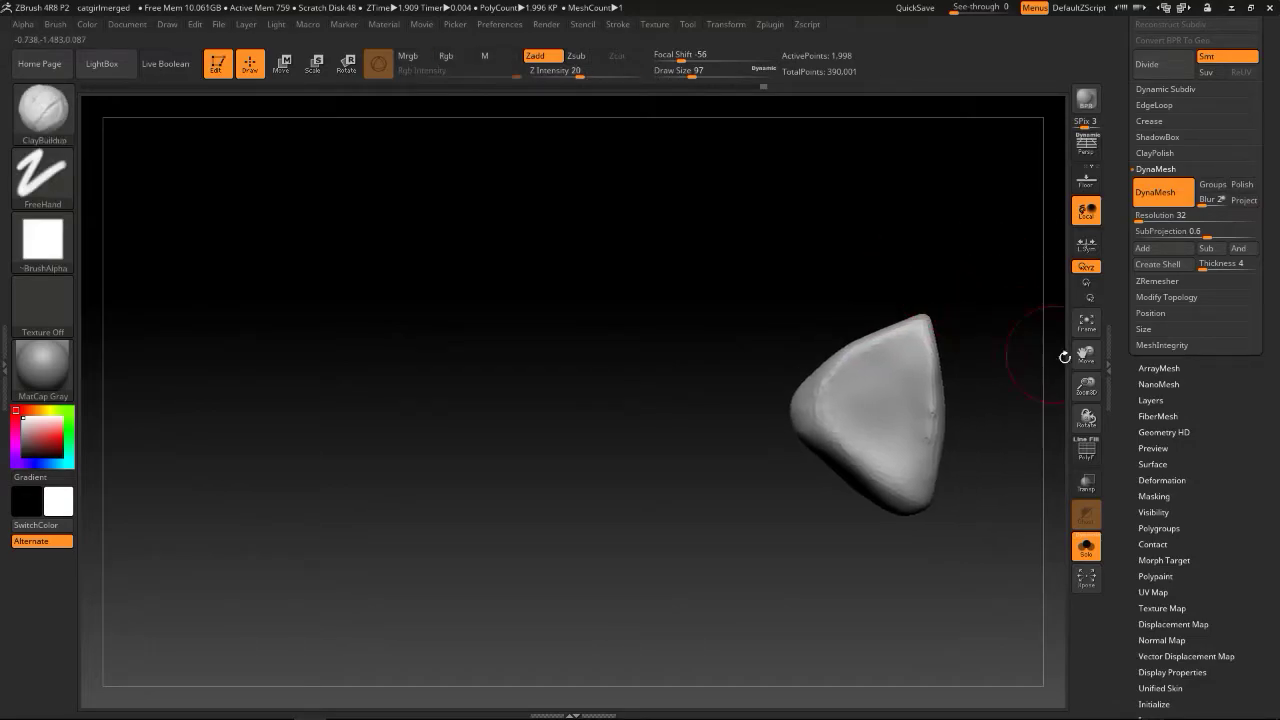
ZRemesh the cat ear with a target polygon count of 0.1 and subdivide the result once
{"action": "left_click", "coordinate": [1158, 384]}
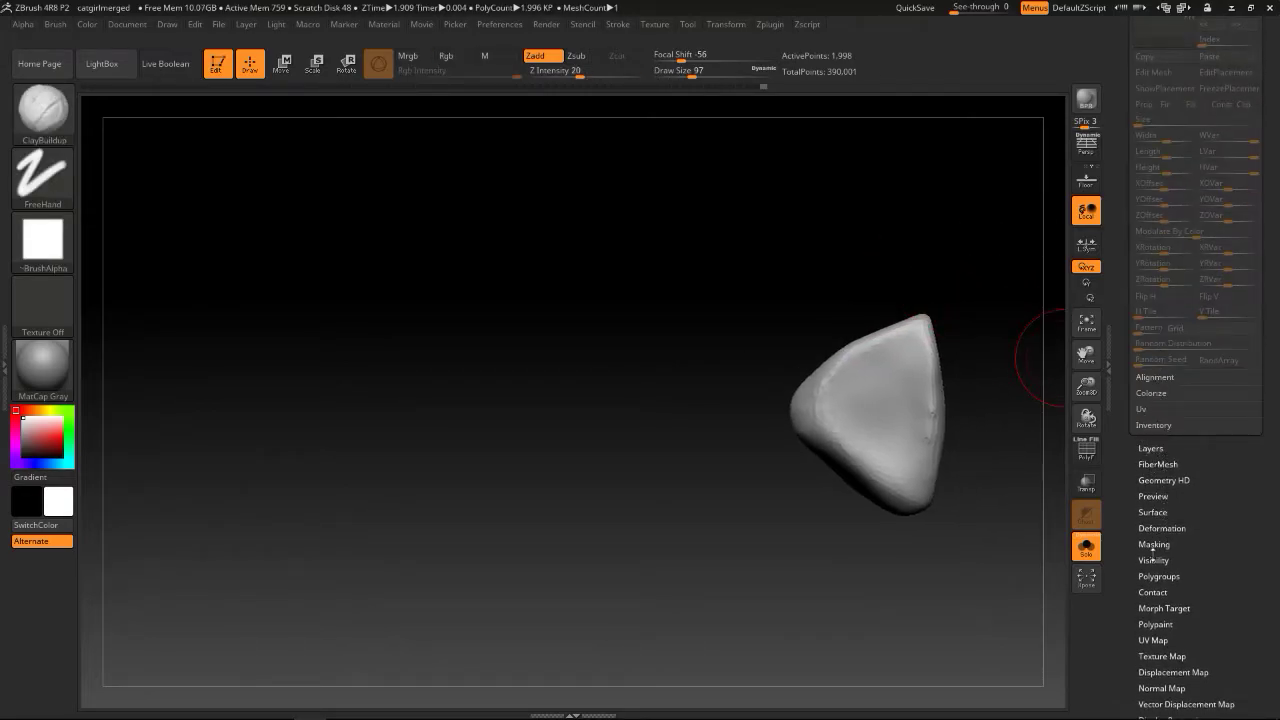
{"action": "left_click_drag", "start_coordinate": [1125, 462], "coordinate": [1125, 716]}
{"action": "left_click", "coordinate": [1156, 230]}
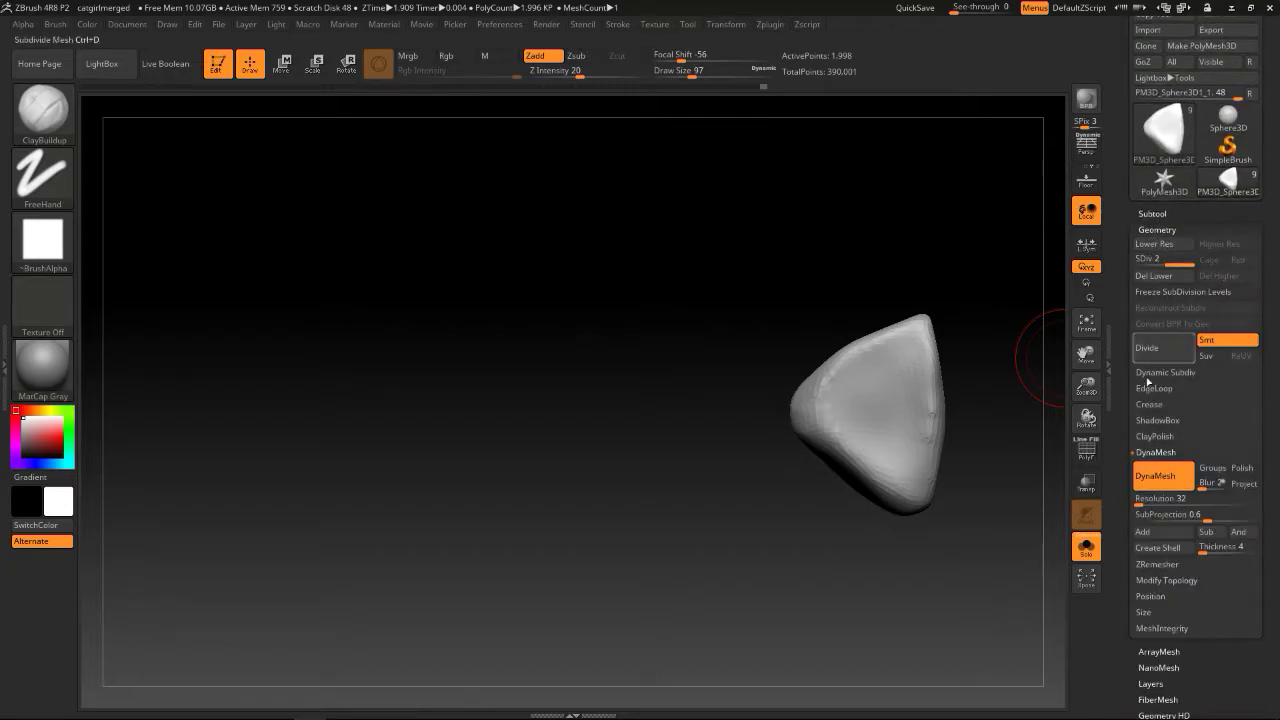
{"action": "left_click", "coordinate": [1155, 468]}
{"action": "left_click", "coordinate": [1157, 564]}
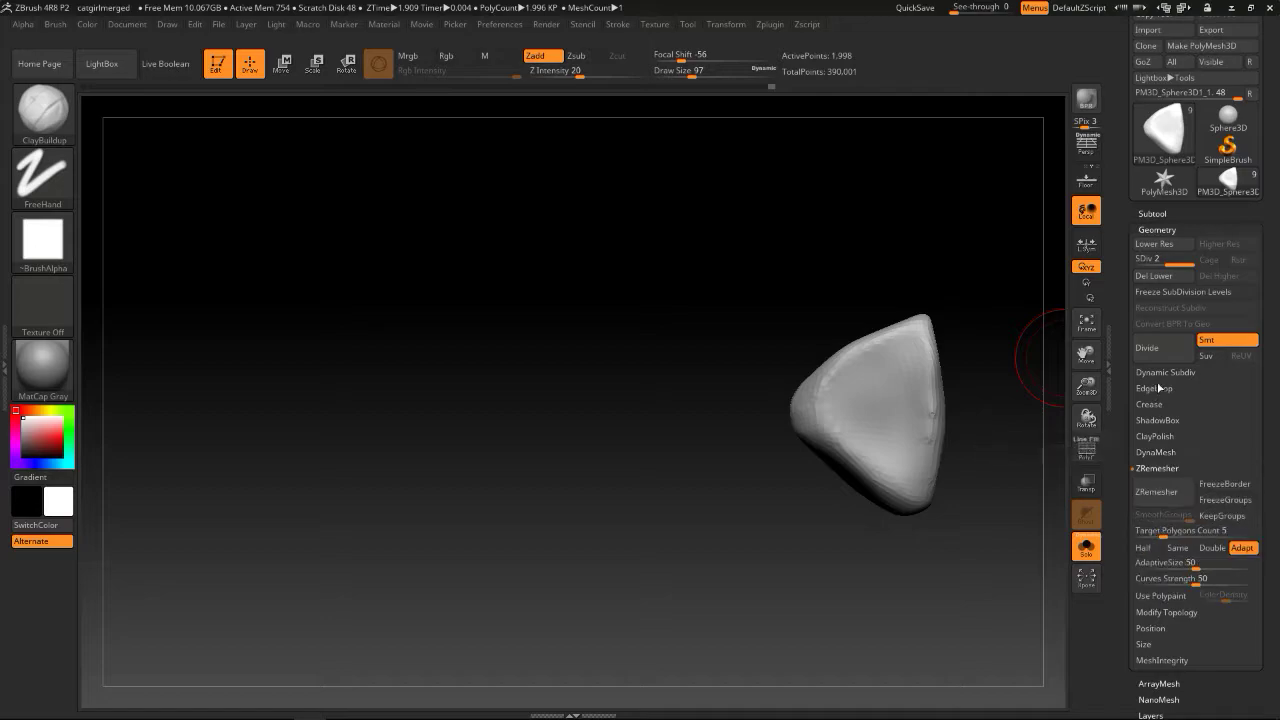
{"action": "left_click_drag", "start_coordinate": [1143, 535], "coordinate": [1128, 535]}
{"action": "left_click", "coordinate": [1156, 491]}
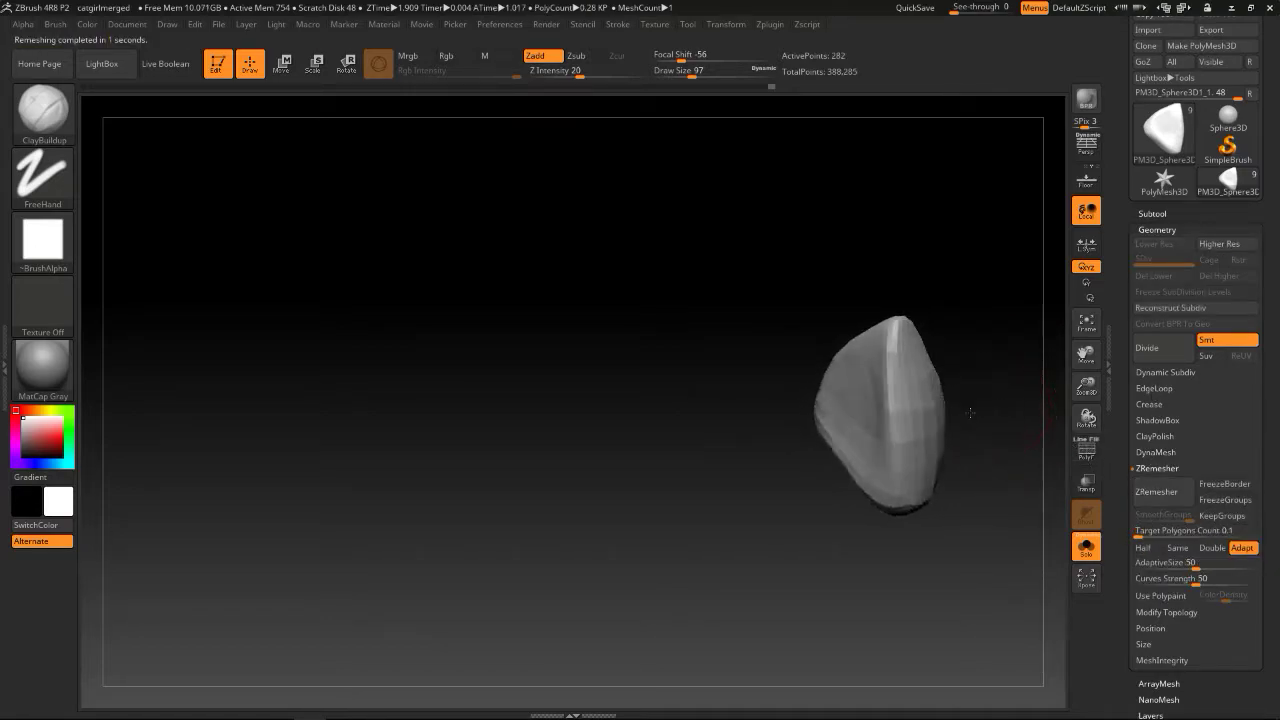
{"action": "key", "text": "ctrl+d"}
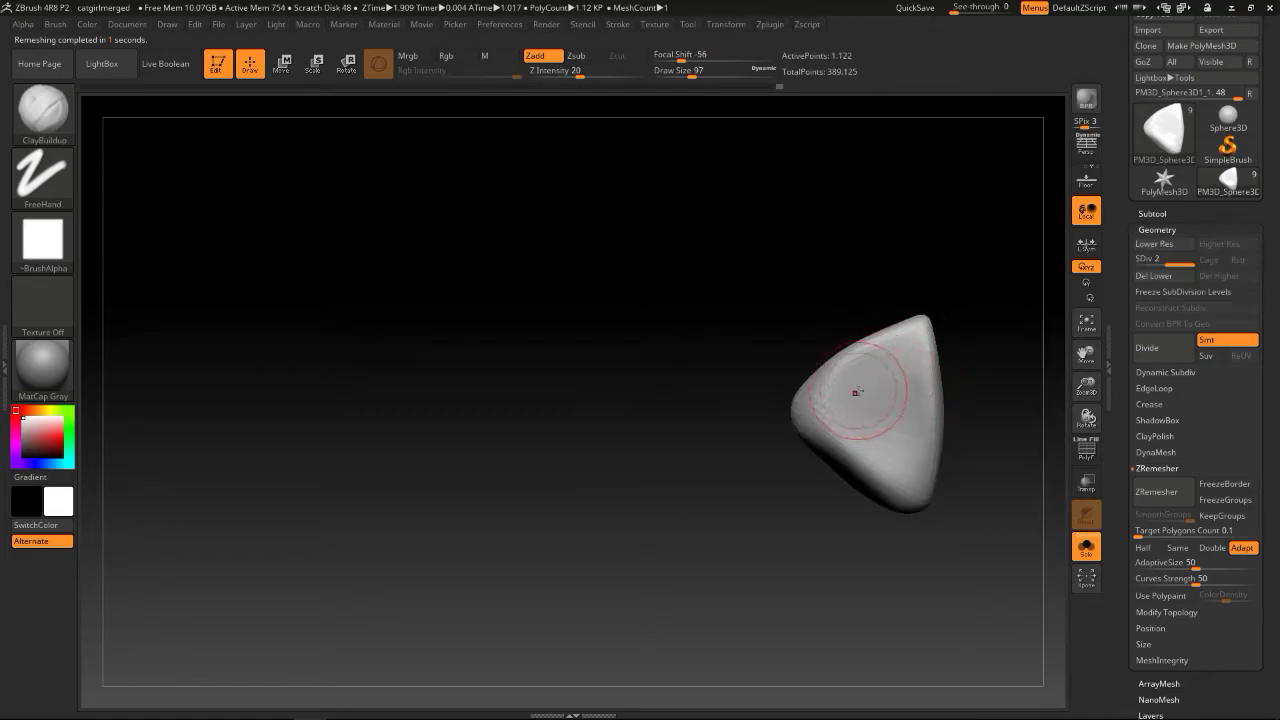
Clean up the remeshed ear's front face and rim with the TrimDynamic brush at draw size 97
{"action": "key", "text": "b"}
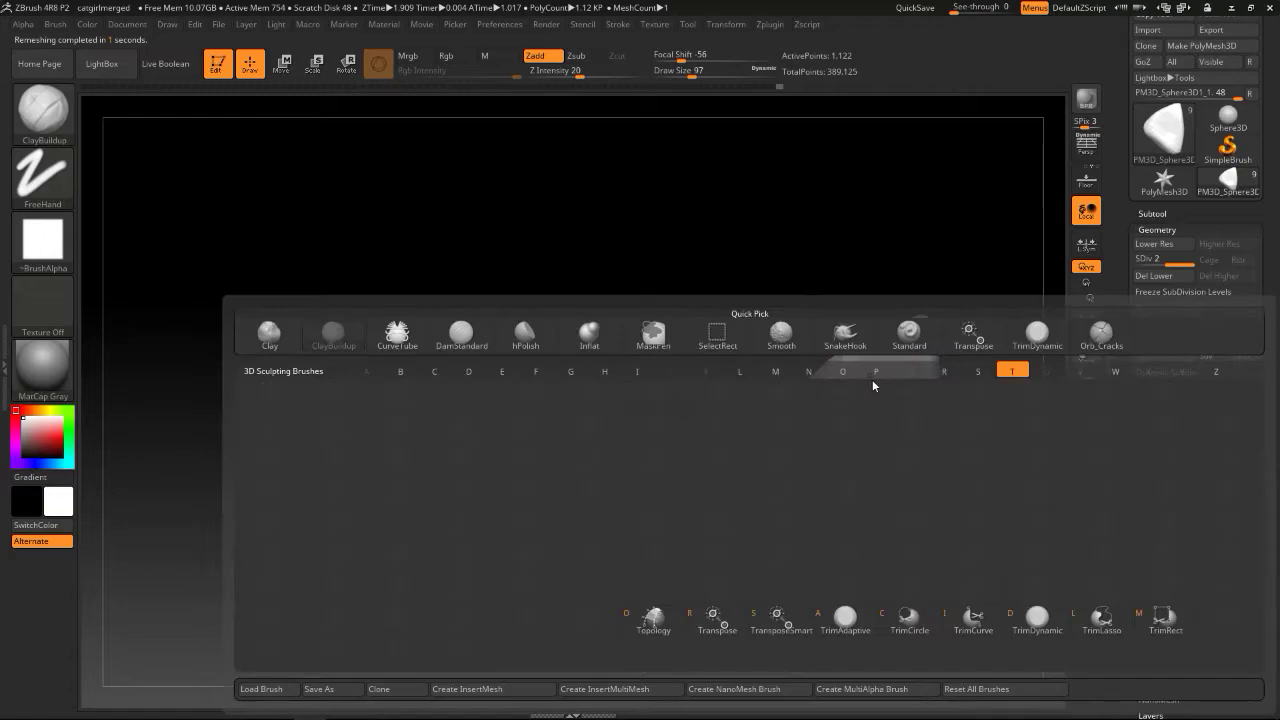
{"action": "key", "text": "t"}
{"action": "key", "text": "d"}
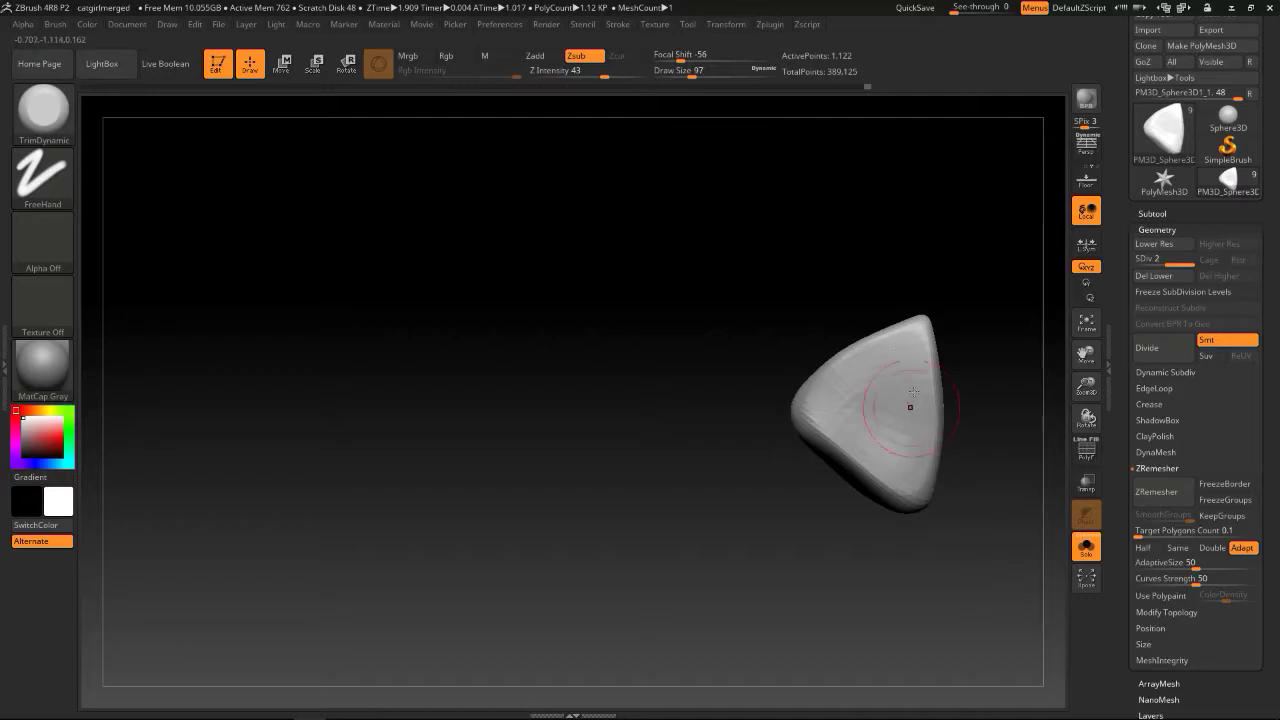
{"action": "mouse_move", "coordinate": [848, 328]}
{"action": "left_mouse_down"}
{"action": "mouse_move", "coordinate": [923, 334]}
{"action": "mouse_move", "coordinate": [858, 326]}
{"action": "left_mouse_up"}
{"action": "left_click_drag", "start_coordinate": [808, 415], "coordinate": [831, 387]}
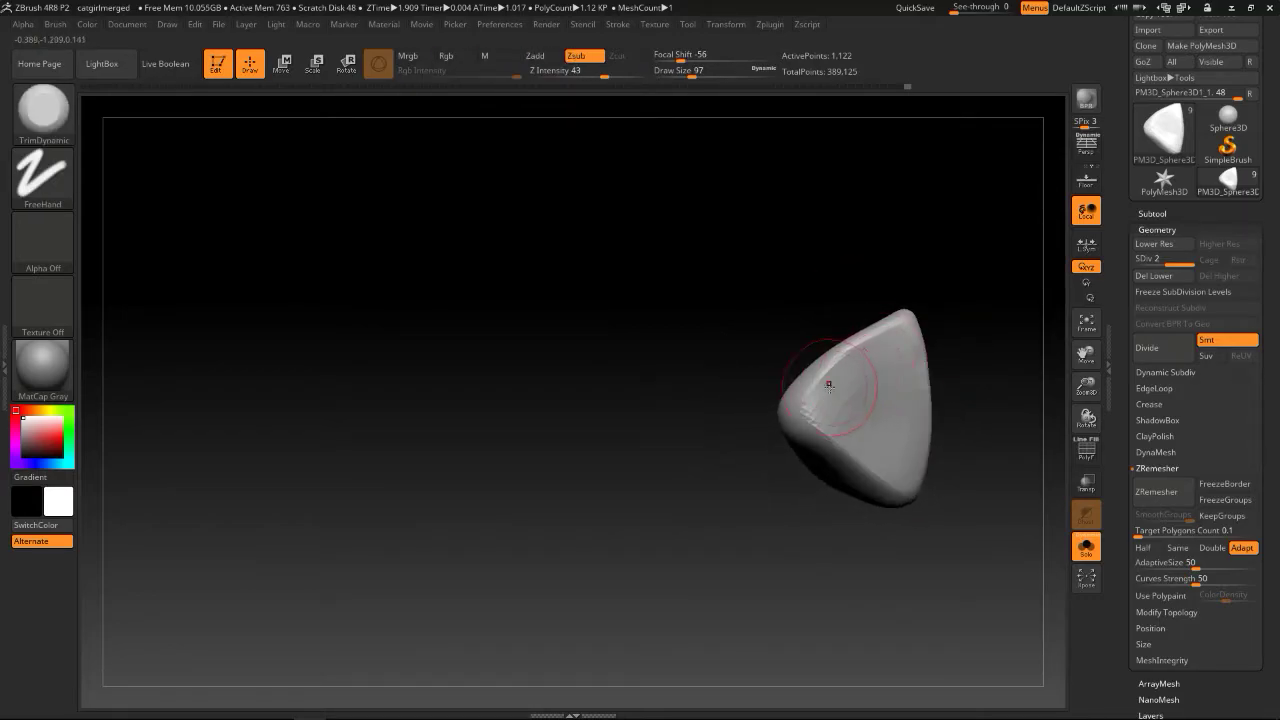
{"action": "mouse_move", "coordinate": [873, 435]}
{"action": "right_mouse_down"}
{"action": "mouse_move", "coordinate": [957, 337]}
{"action": "mouse_move", "coordinate": [893, 356]}
{"action": "right_mouse_up"}
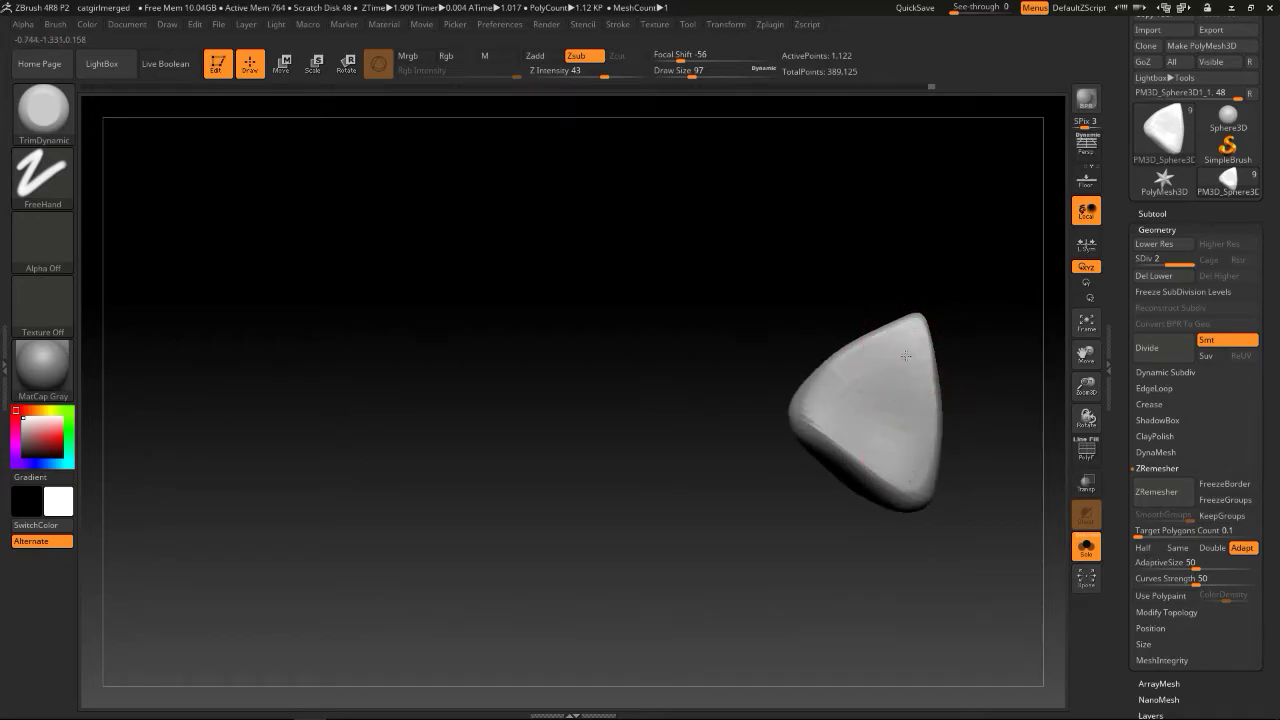
{"action": "left_click_drag", "start_coordinate": [832, 405], "coordinate": [813, 411]}
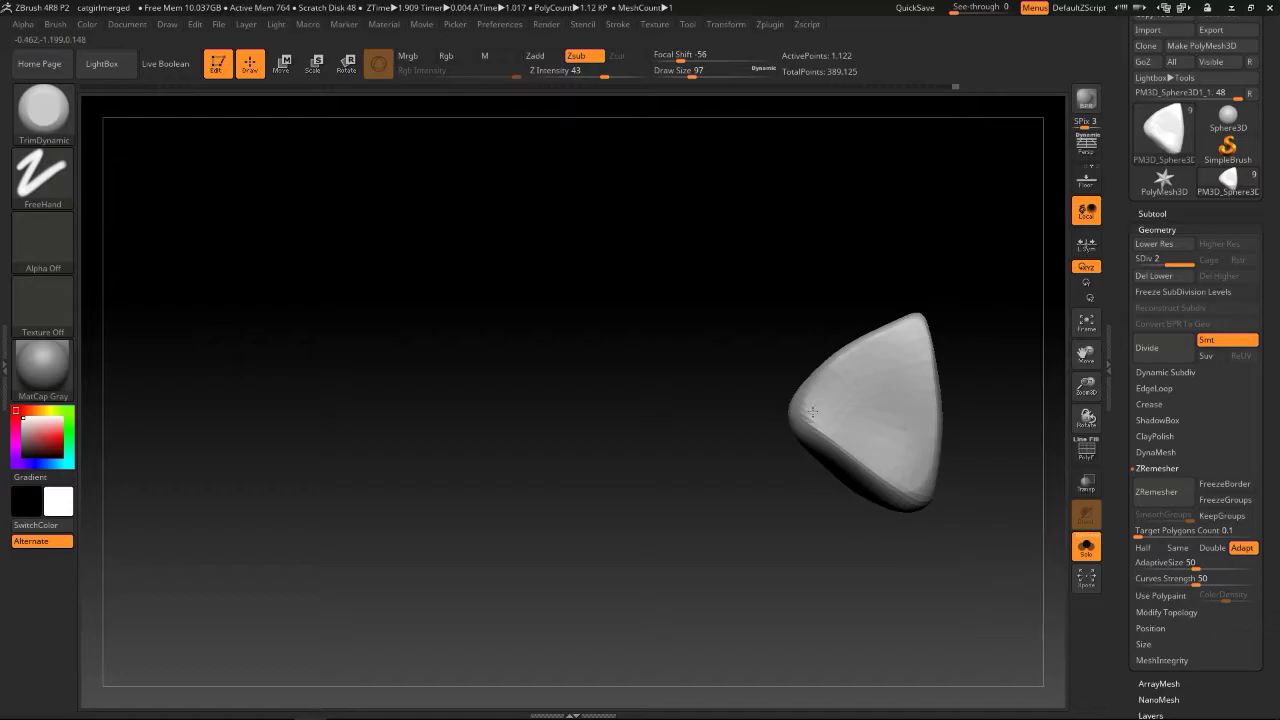
Trim the back of the cat ear with the TrimDynamic brush at draw size 136 and subdivide the ear to level 3
{"action": "mouse_move", "coordinate": [821, 391]}
{"action": "right_mouse_down"}
{"action": "mouse_move", "coordinate": [903, 357]}
{"action": "mouse_move", "coordinate": [923, 366]}
{"action": "mouse_move", "coordinate": [908, 312]}
{"action": "right_mouse_up"}
{"action": "key", "text": "s"}
{"action": "mouse_move", "coordinate": [824, 347]}
{"action": "left_mouse_down"}
{"action": "mouse_move", "coordinate": [815, 395]}
{"action": "mouse_move", "coordinate": [797, 362]}
{"action": "left_mouse_up"}
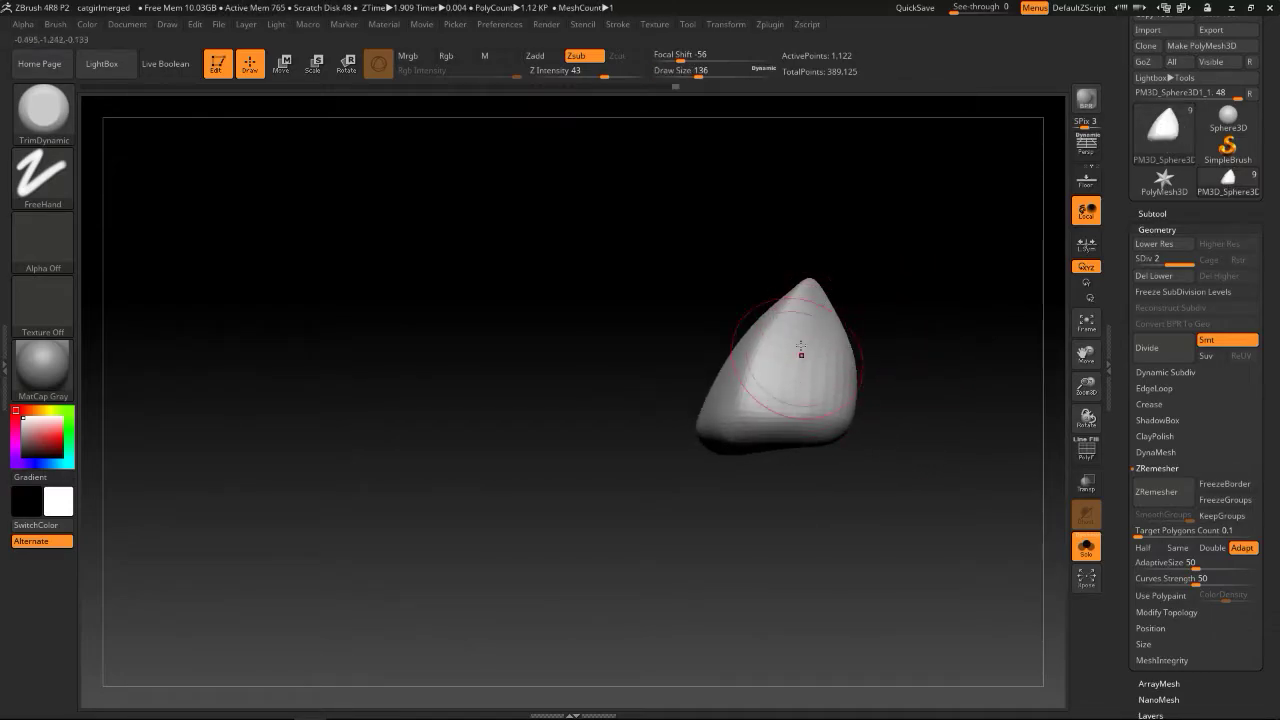
{"action": "right_click_drag", "start_coordinate": [824, 350], "coordinate": [904, 395]}
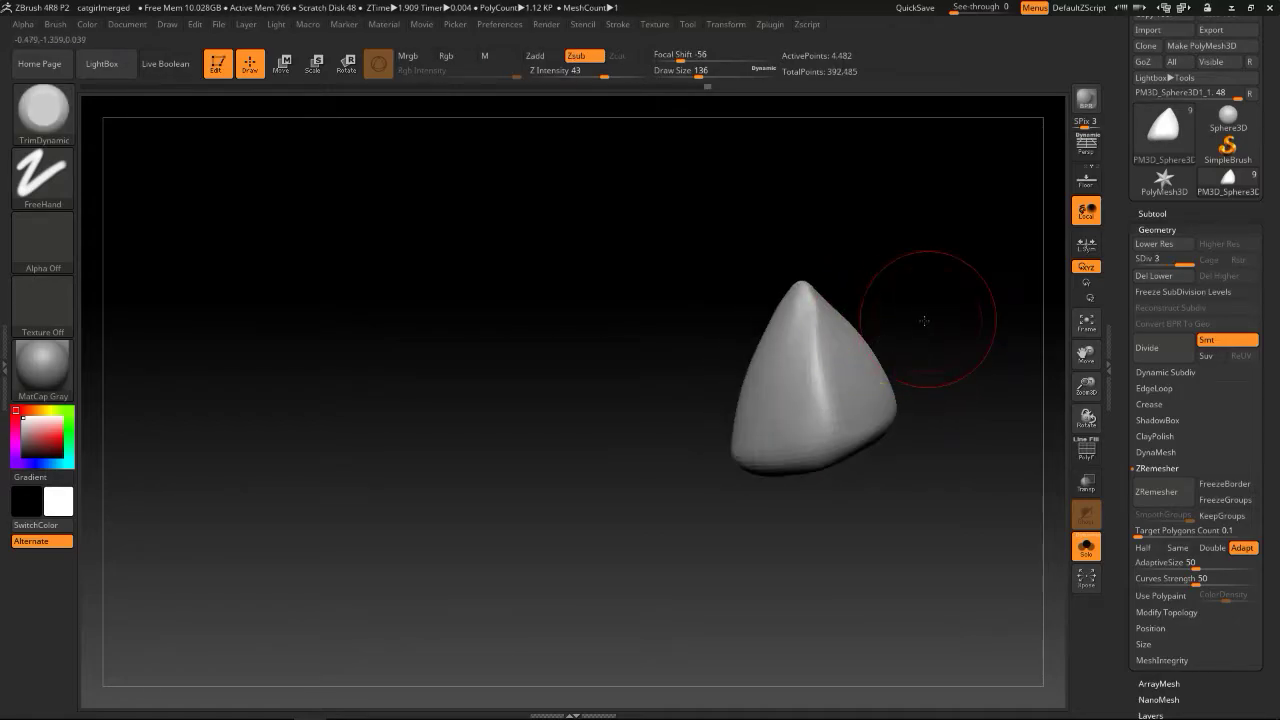
{"action": "key", "text": "ctrl+d"}
Touch up the cat ear's shape near the tip with the SnakeHook brush at draw size 97
{"action": "right_click_drag", "start_coordinate": [934, 341], "coordinate": [934, 323]}
{"action": "key", "text": "b"}
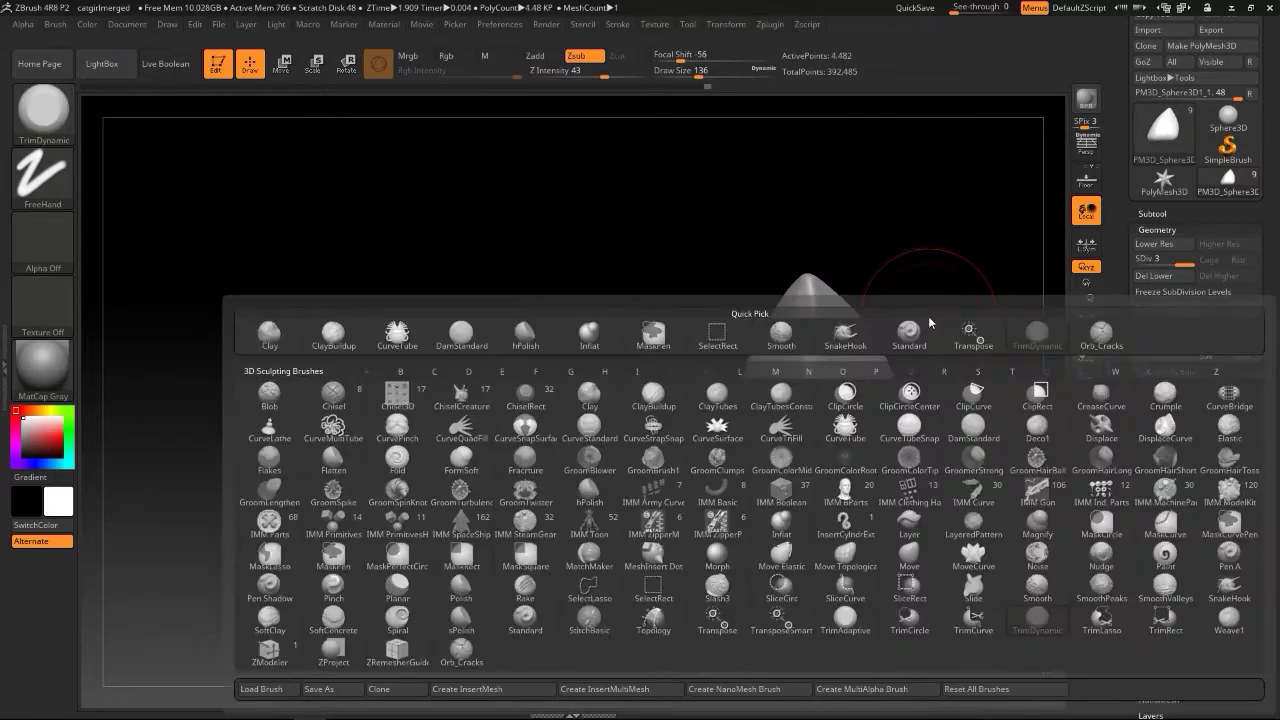
{"action": "key", "text": "s"}
{"action": "key", "text": "h"}
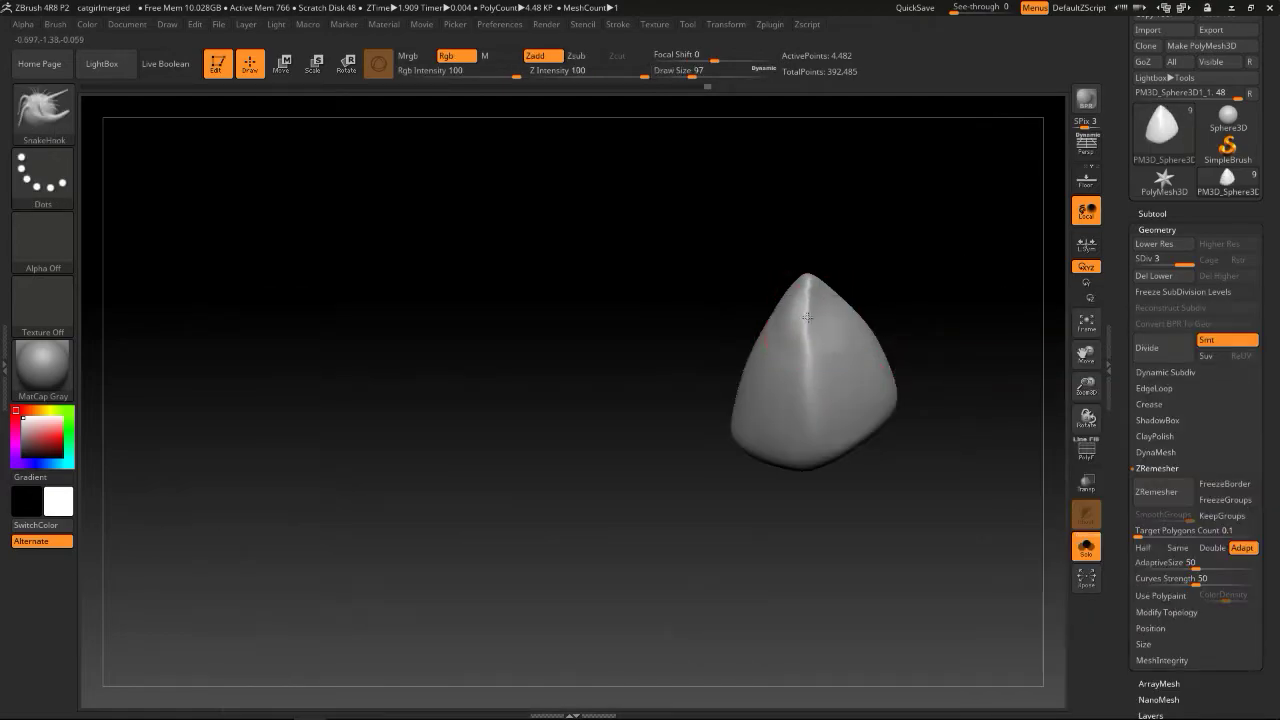
{"action": "key", "text": "shift"}
{"action": "left_click_drag", "start_coordinate": [854, 298], "coordinate": [935, 301]}
Carve fine crease lines into the cat ear's inner face near the upper rim with the Orb_Cracks brush at draw size 90
{"action": "key", "text": "b"}
{"action": "key", "text": "o"}
{"action": "key", "text": "c"}
{"action": "key", "text": "bracketleft"}
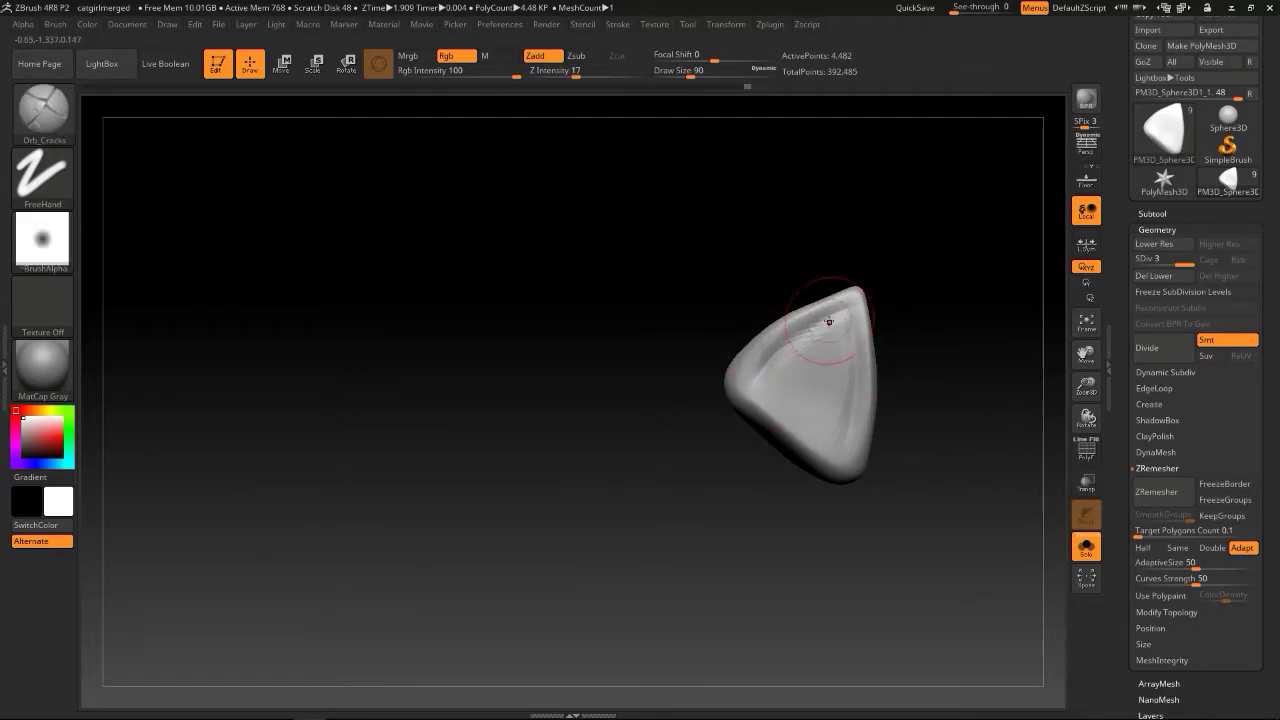
{"action": "mouse_move", "coordinate": [953, 363]}
{"action": "left_mouse_down"}
{"action": "mouse_move", "coordinate": [977, 358]}
{"action": "mouse_move", "coordinate": [966, 357]}
{"action": "left_mouse_up"}
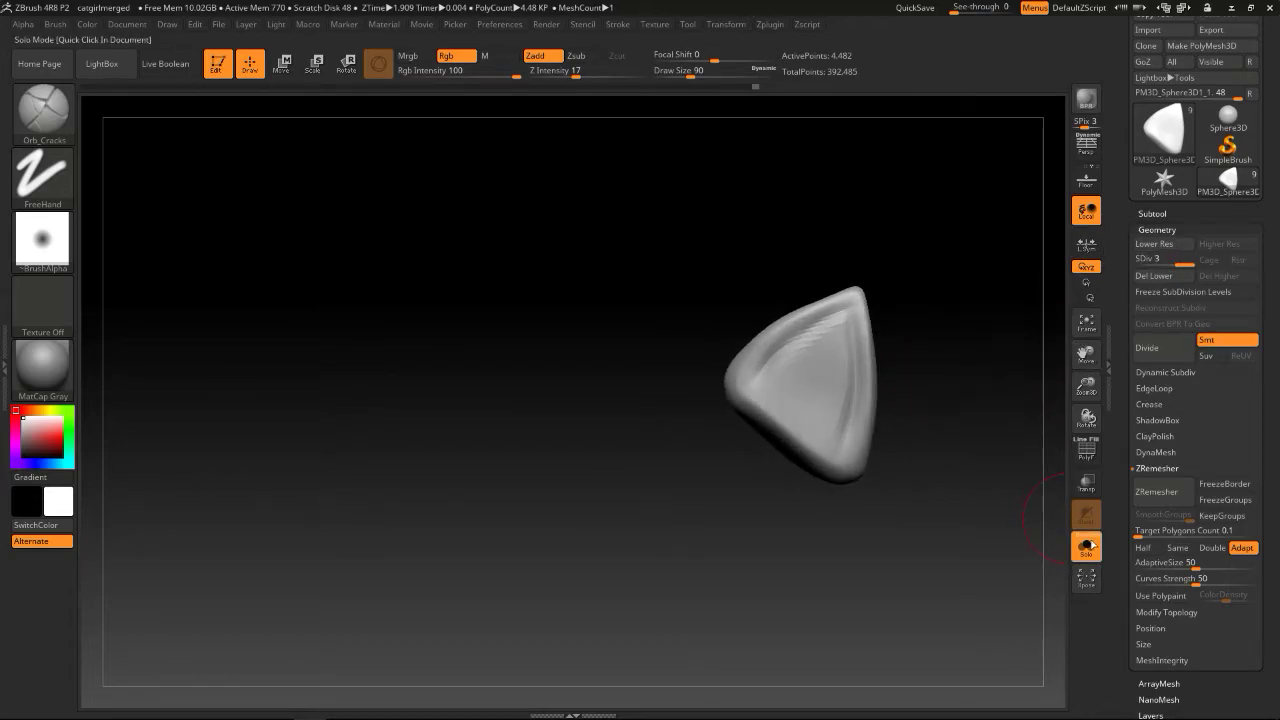
Turn off solo mode and check the cat ear's look on the full figure from far and near
{"action": "left_click", "coordinate": [1086, 545]}
{"action": "mouse_move", "coordinate": [862, 348]}
{"action": "left_mouse_down", "text": "alt"}
{"action": "mouse_move", "coordinate": [868, 372]}
{"action": "mouse_move", "coordinate": [876, 340]}
{"action": "left_mouse_up", "text": "alt"}
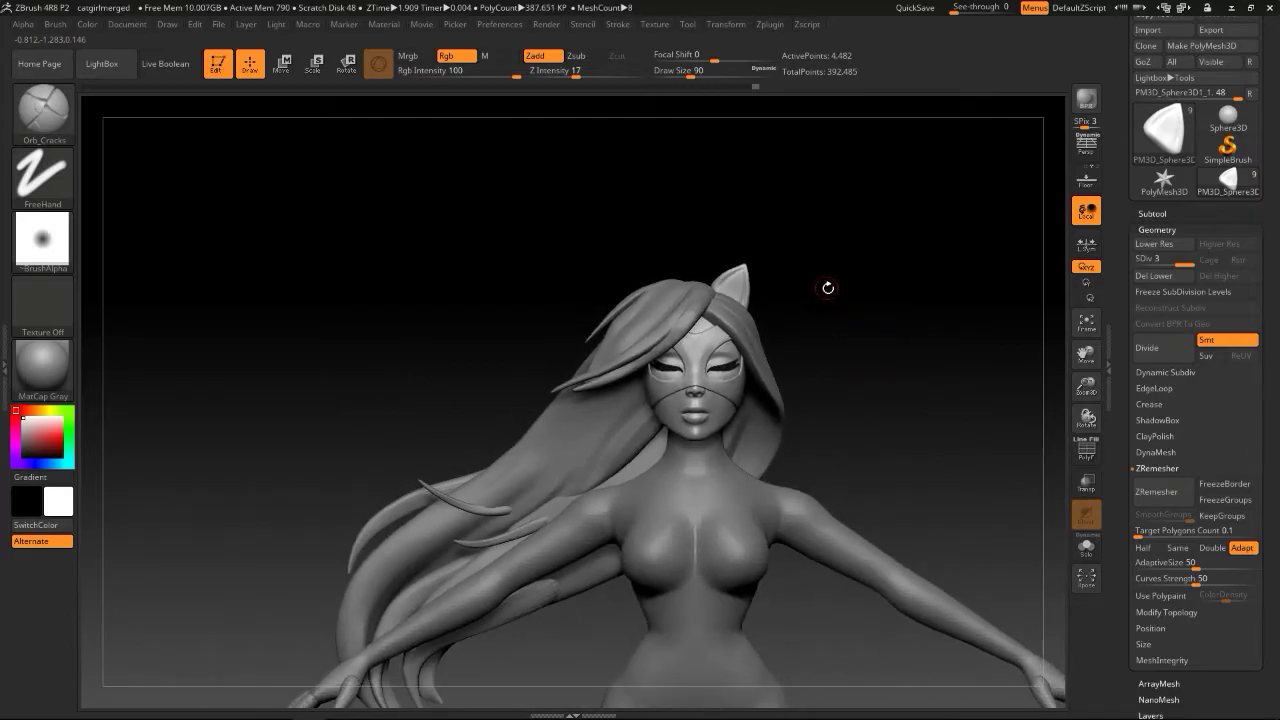
{"action": "left_click_drag", "start_coordinate": [832, 280], "coordinate": [1140, 312], "text": "alt"}
{"action": "scroll", "coordinate": [954, 318], "scroll_direction": "down", "scroll_amount": 4}
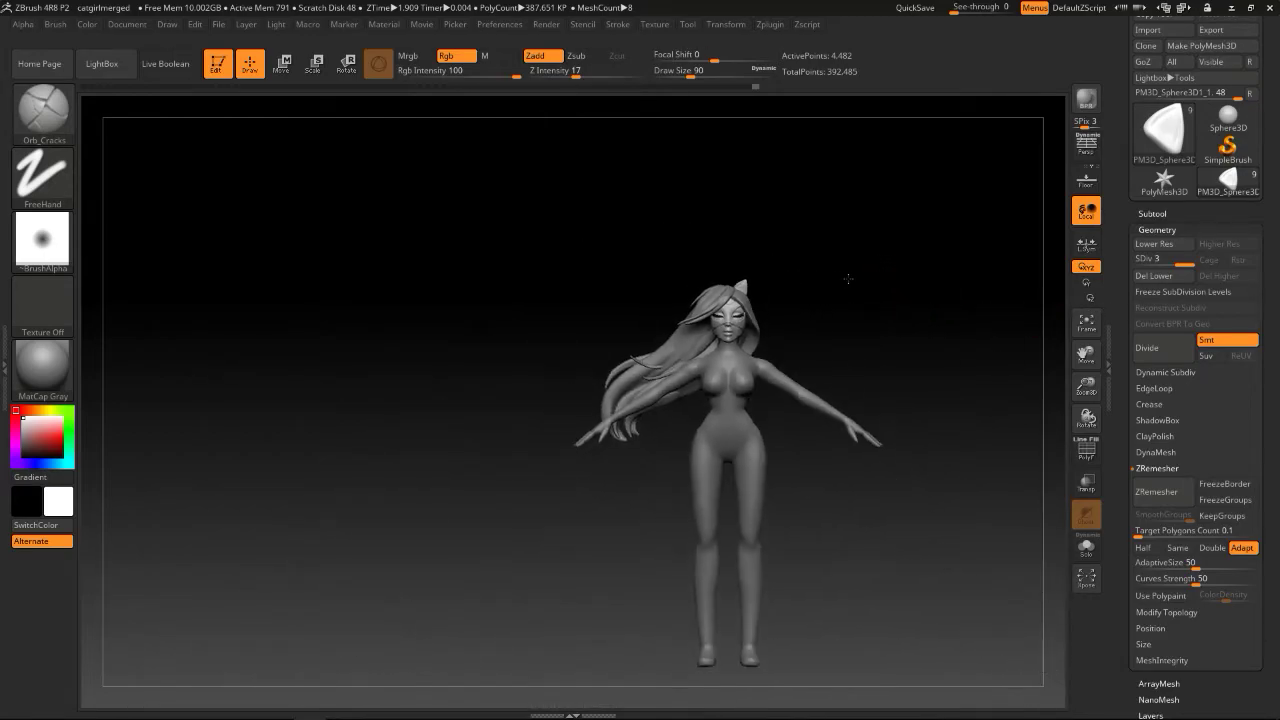
{"action": "scroll", "coordinate": [917, 306], "scroll_direction": "up", "scroll_amount": 3}
{"action": "scroll", "coordinate": [898, 318], "scroll_direction": "up", "scroll_amount": 5}
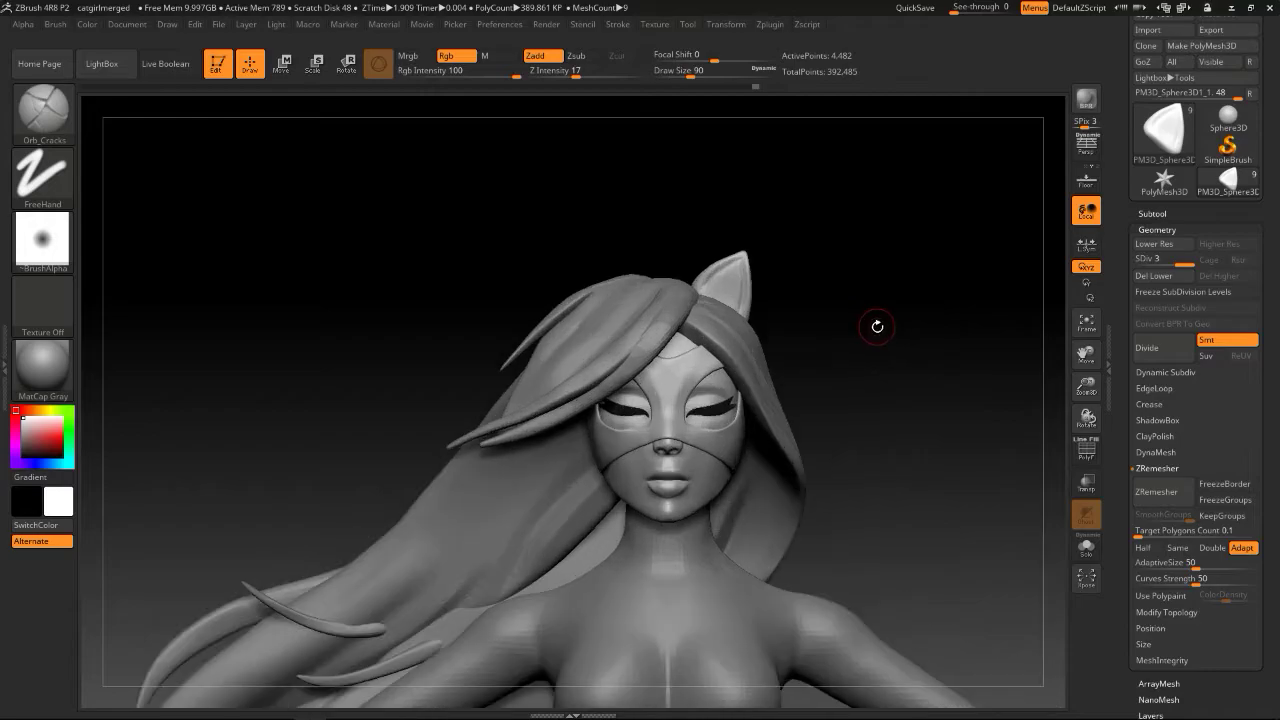
{"action": "left_click_drag", "start_coordinate": [890, 315], "coordinate": [888, 312], "text": "alt"}
Make the other subtools transparent and pull the ear's base outward with the SnakeHook brush at draw size 212
{"action": "key", "text": "b"}
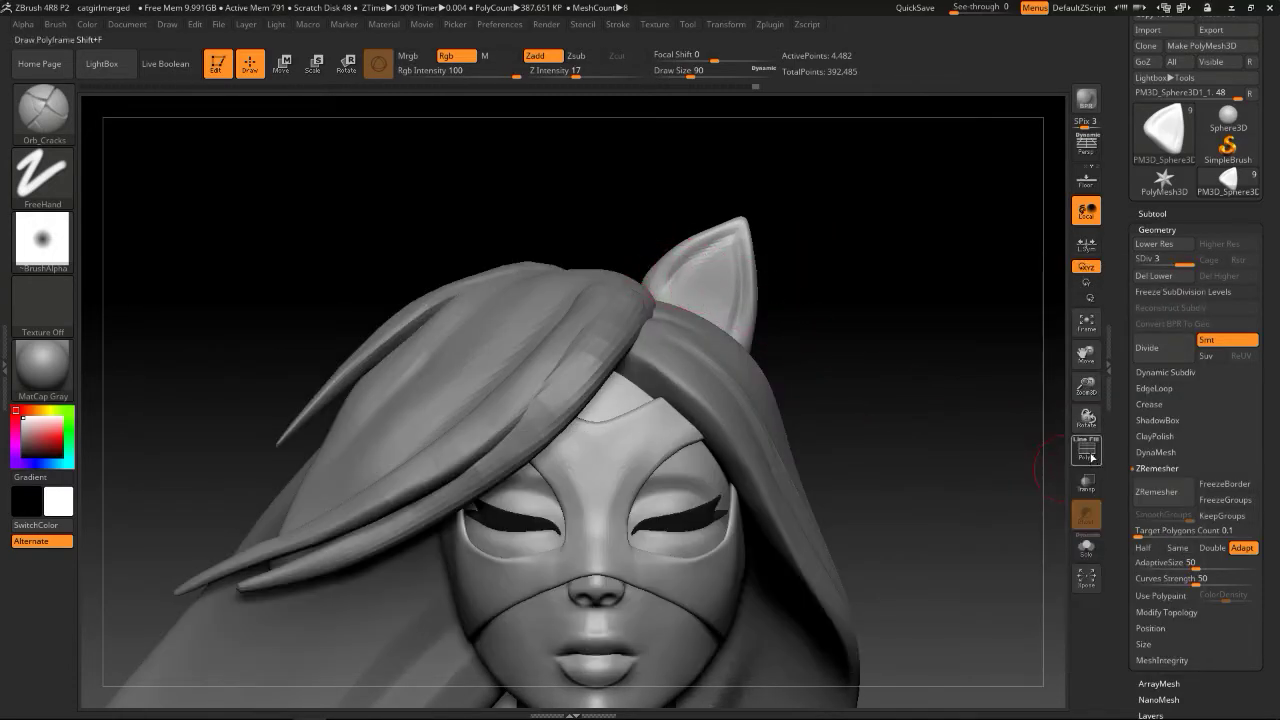
{"action": "left_click", "coordinate": [1090, 483]}
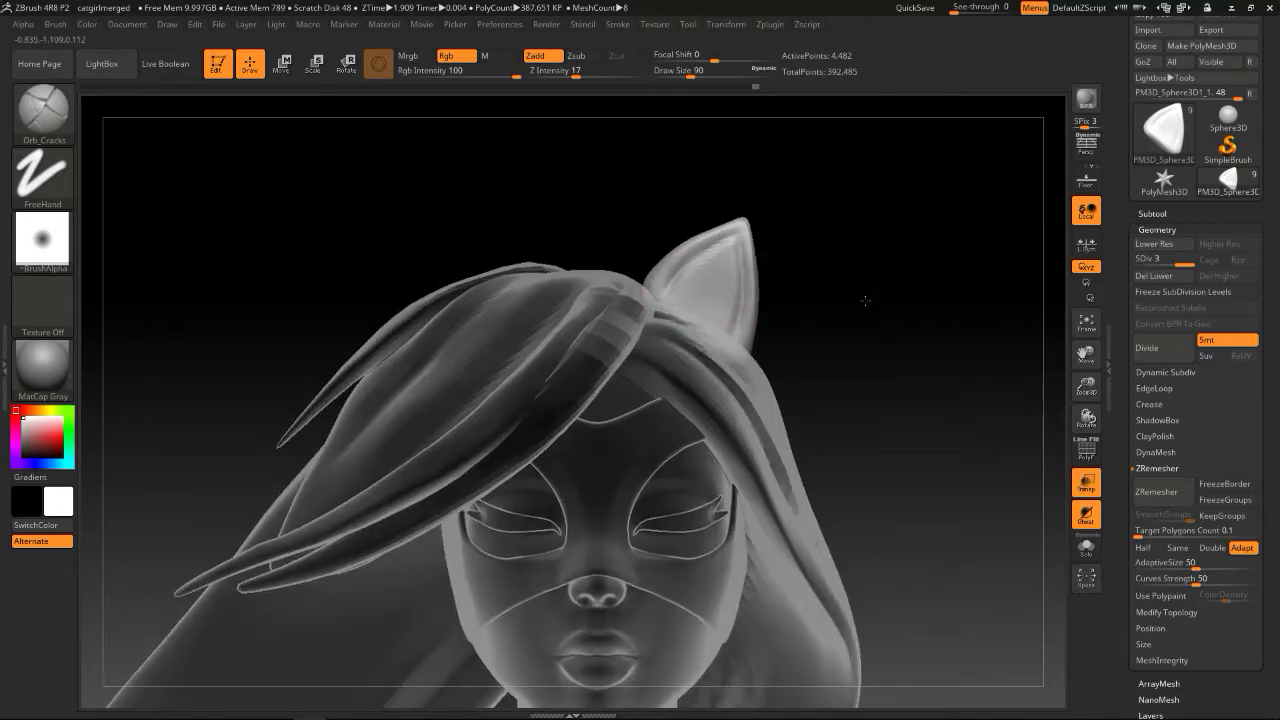
{"action": "key", "text": "b"}
{"action": "key", "text": "h"}
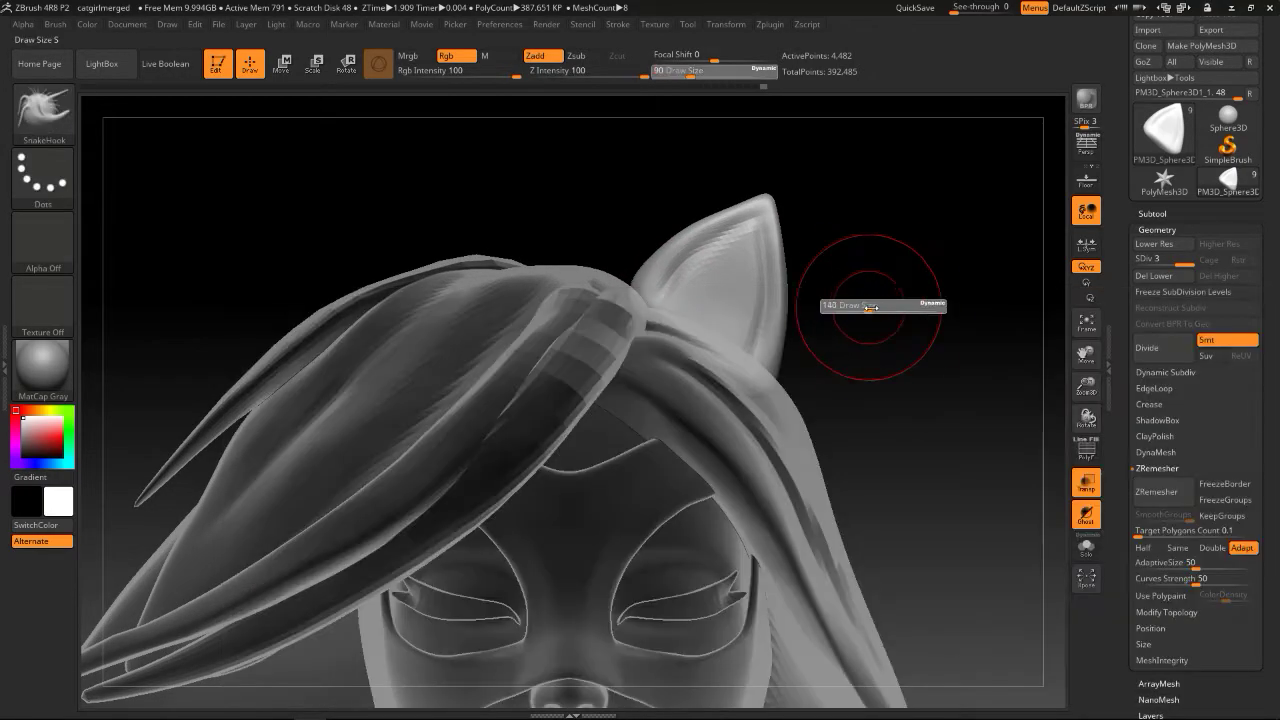
{"action": "left_click_drag", "start_coordinate": [638, 280], "coordinate": [629, 289]}
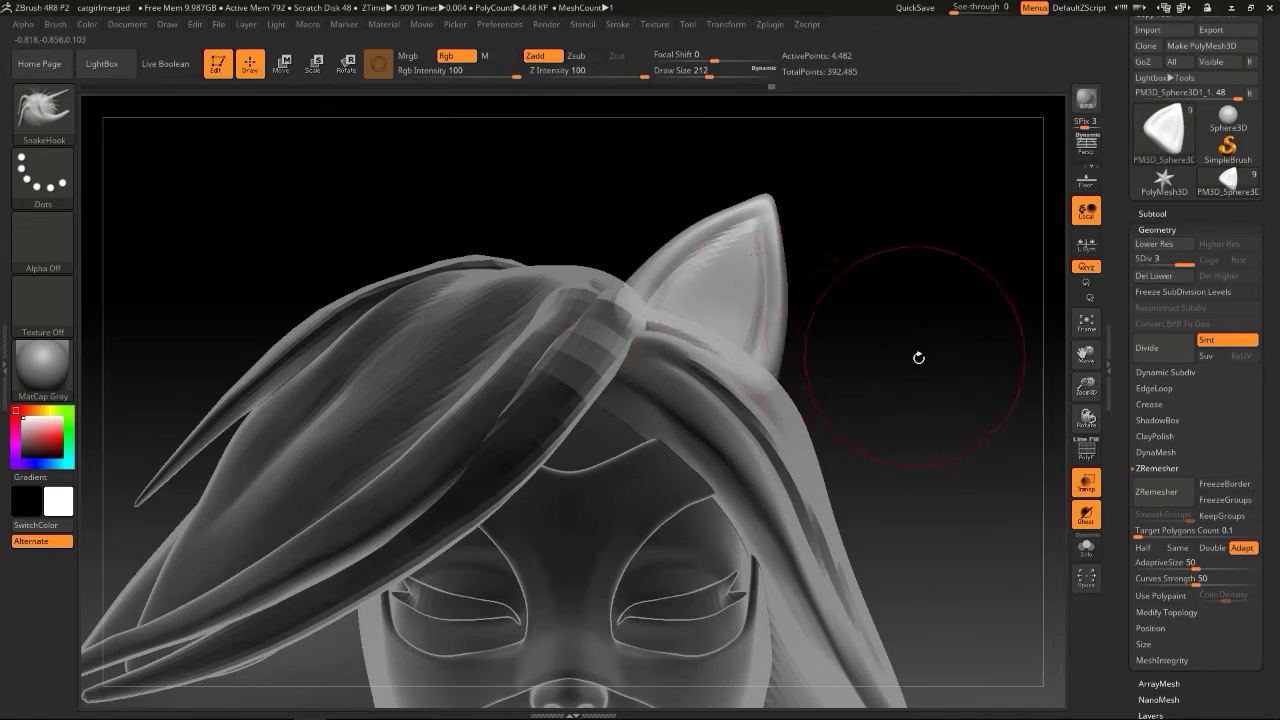
{"action": "left_click_drag", "start_coordinate": [931, 354], "coordinate": [1050, 450]}
Delete the cat ear's lower subdivision levels and turn off the transparent display
{"action": "left_click", "coordinate": [1154, 275]}
{"action": "left_click_drag", "start_coordinate": [940, 311], "coordinate": [929, 327]}
{"action": "right_click_drag", "start_coordinate": [929, 327], "coordinate": [935, 280], "text": "ctrl"}
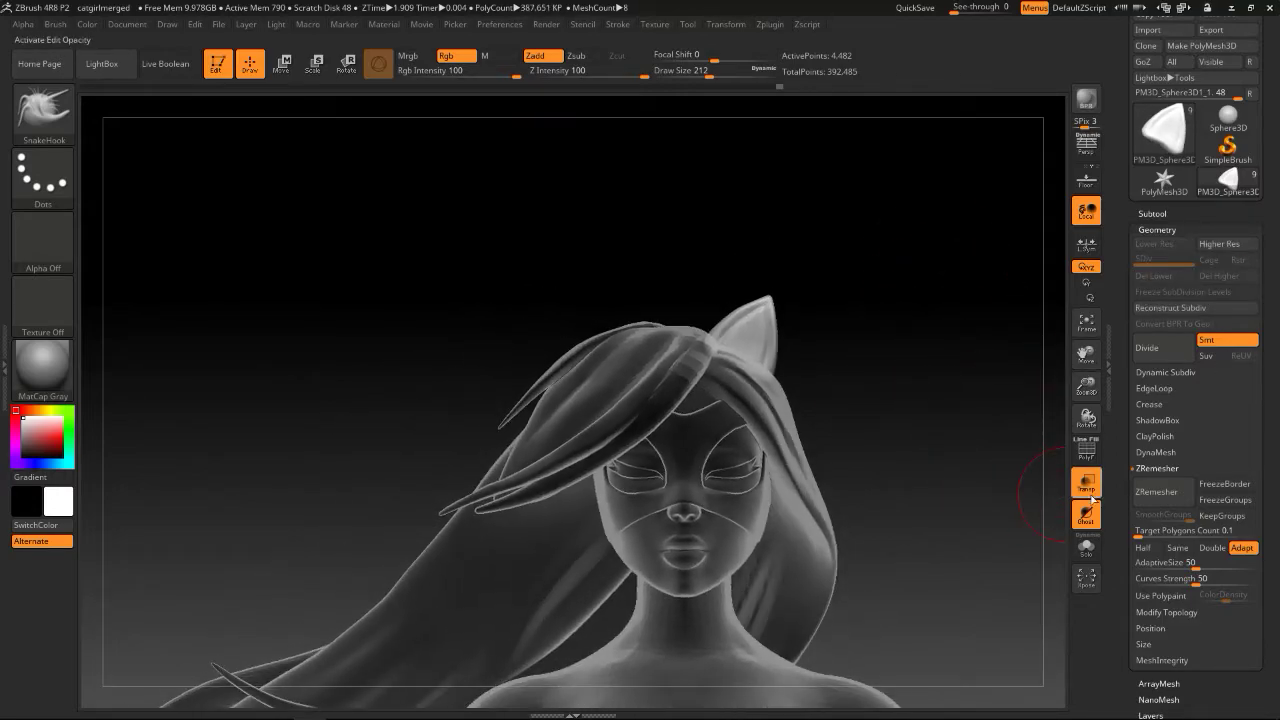
{"action": "left_click", "coordinate": [1087, 484]}
{"action": "right_click_drag", "start_coordinate": [905, 450], "coordinate": [883, 420], "text": "ctrl"}
{"action": "left_click_drag", "start_coordinate": [883, 420], "coordinate": [862, 297]}
Save the project over the existing catgirlmerged project file
{"action": "key", "text": "ctrl+s"}
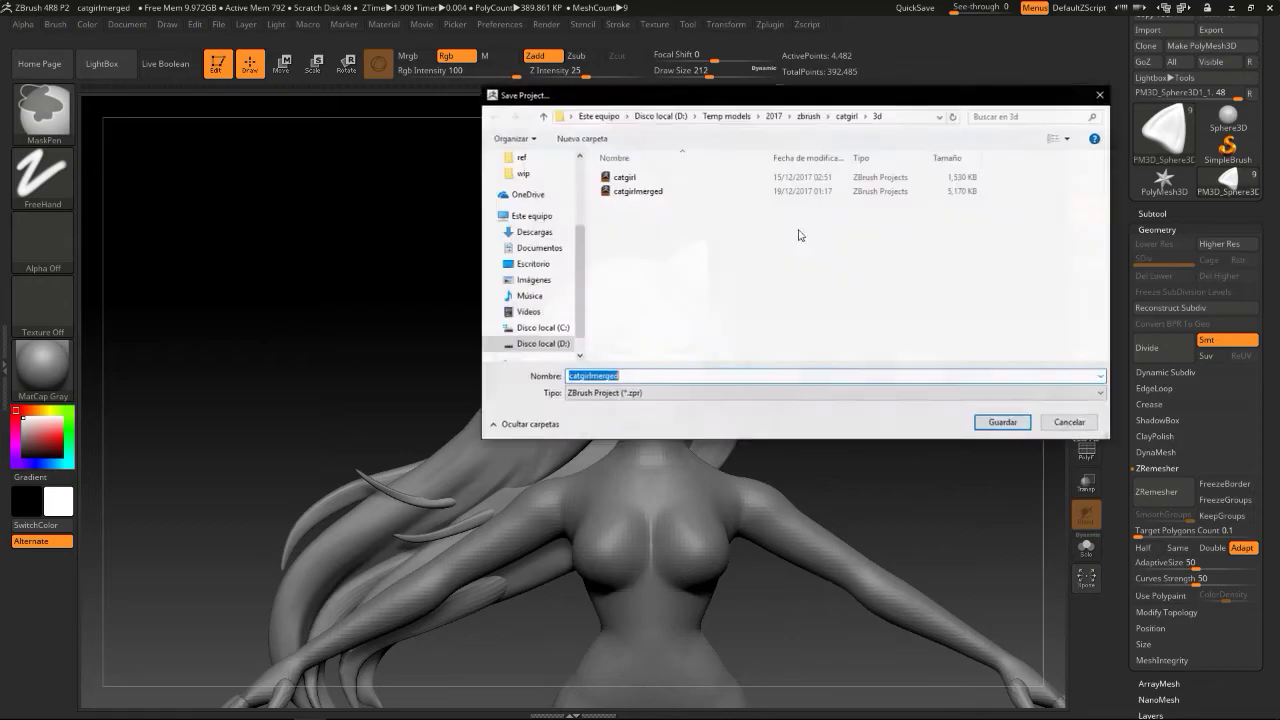
{"action": "left_click", "coordinate": [822, 196]}
{"action": "left_click", "coordinate": [985, 422]}
{"action": "left_click", "coordinate": [691, 371]}
{"action": "mouse_move", "coordinate": [963, 316]}
{"action": "left_mouse_down"}
{"action": "mouse_move", "coordinate": [865, 346]}
{"action": "mouse_move", "coordinate": [969, 314]}
{"action": "left_mouse_up"}
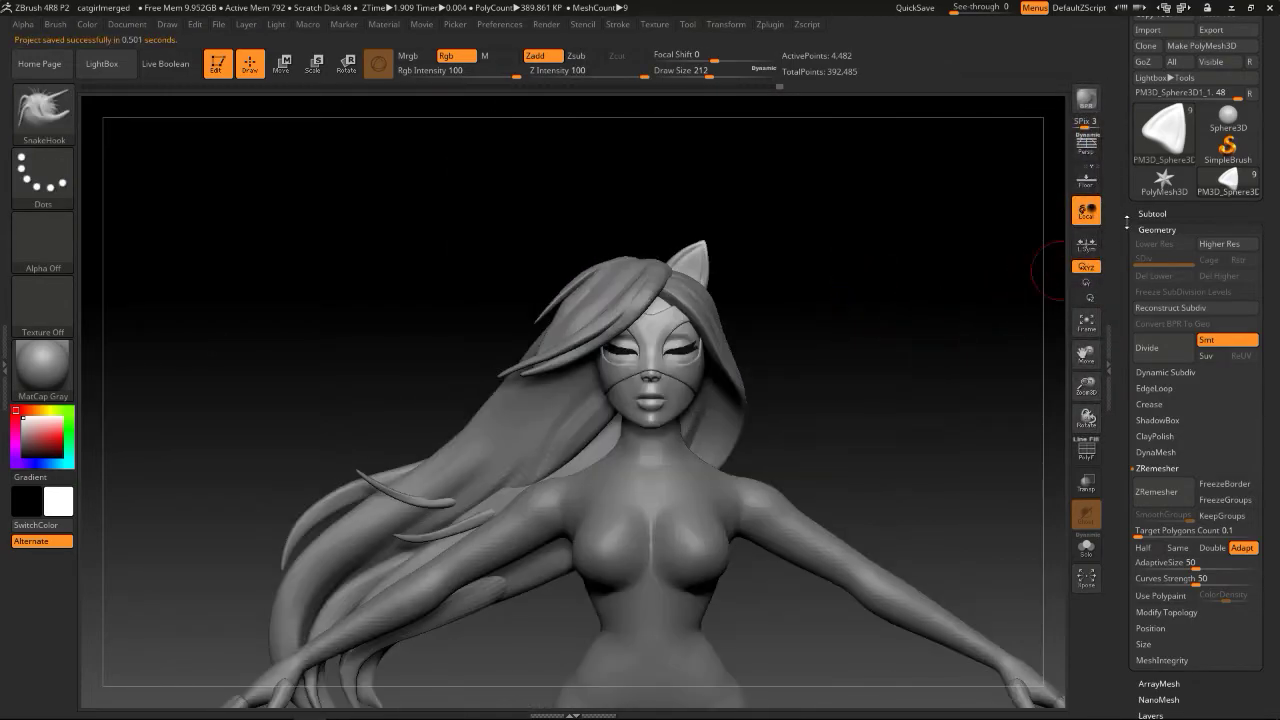
Save the tool over the existing catgirlMerged ZTool file
{"action": "scroll", "coordinate": [1147, 217], "scroll_direction": "up", "scroll_amount": 2}
{"action": "left_click", "coordinate": [1220, 47]}
{"action": "left_click", "coordinate": [825, 191]}
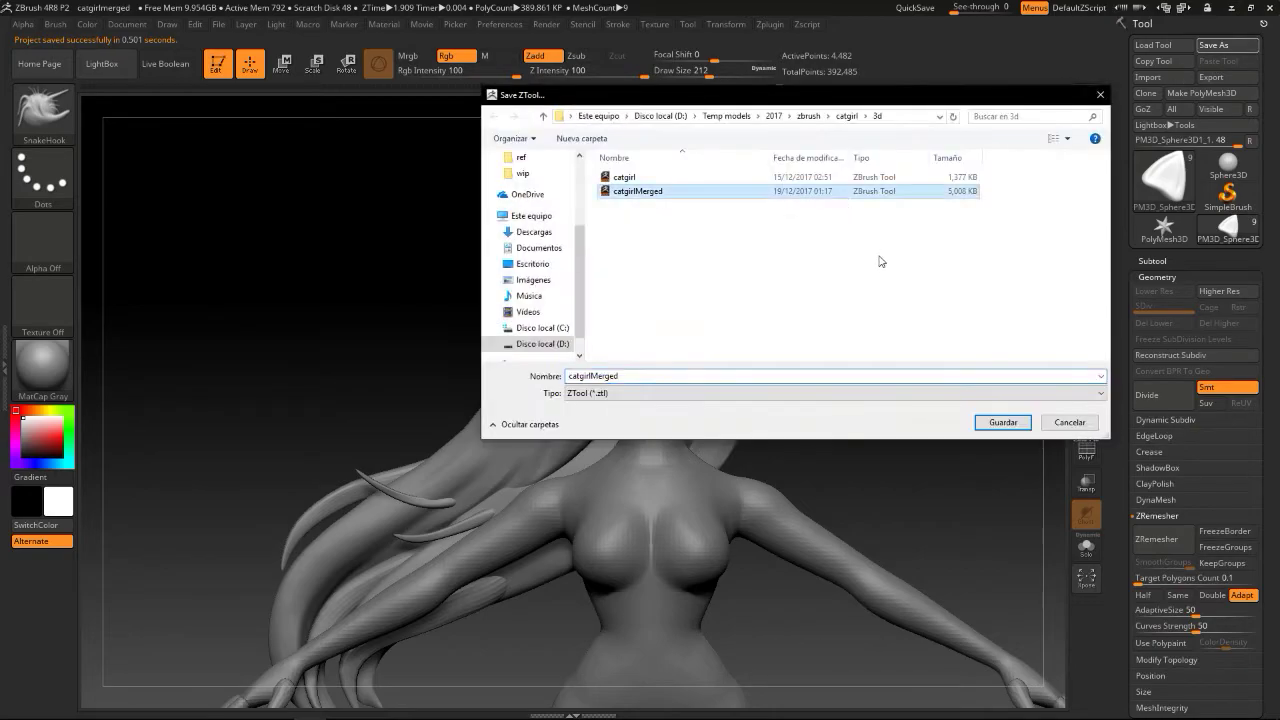
{"action": "left_click", "coordinate": [1003, 422]}
{"action": "left_click", "coordinate": [697, 371]}
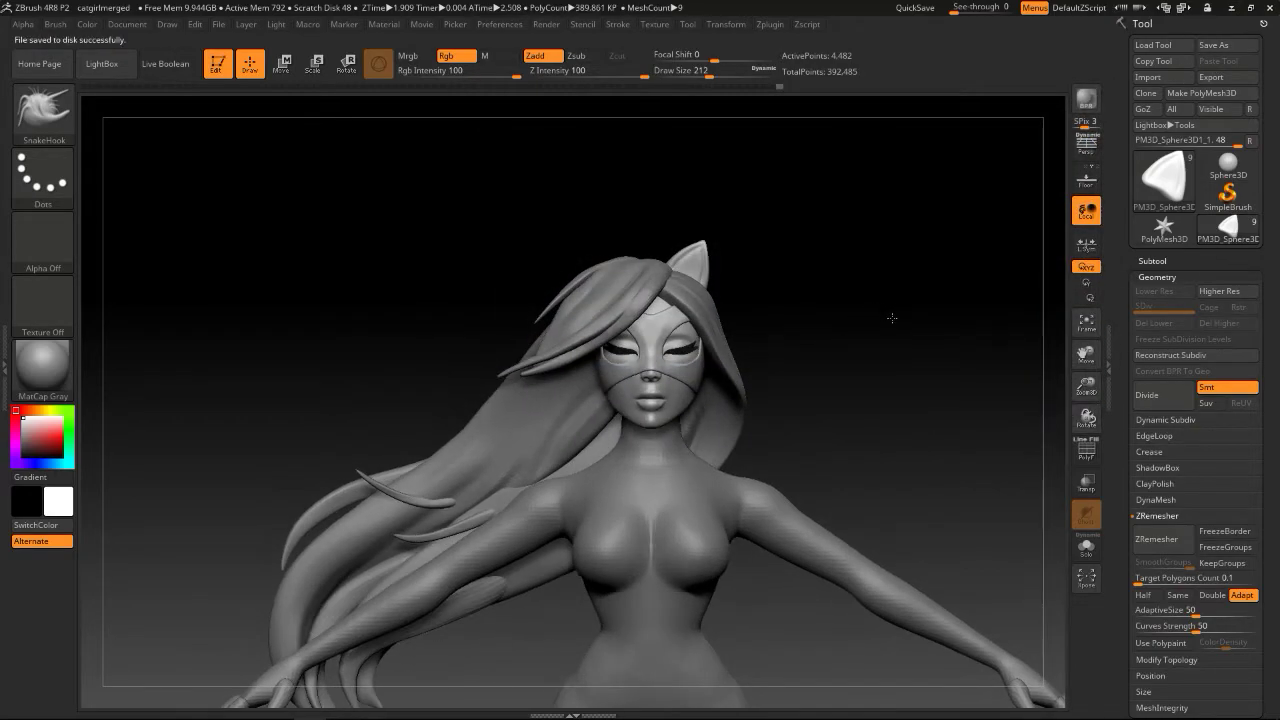
Mirror the cat ear across the X axis with SubTool Master, merging both ears into one subtool
{"action": "left_click", "coordinate": [804, 24]}
{"action": "left_click", "coordinate": [770, 24]}
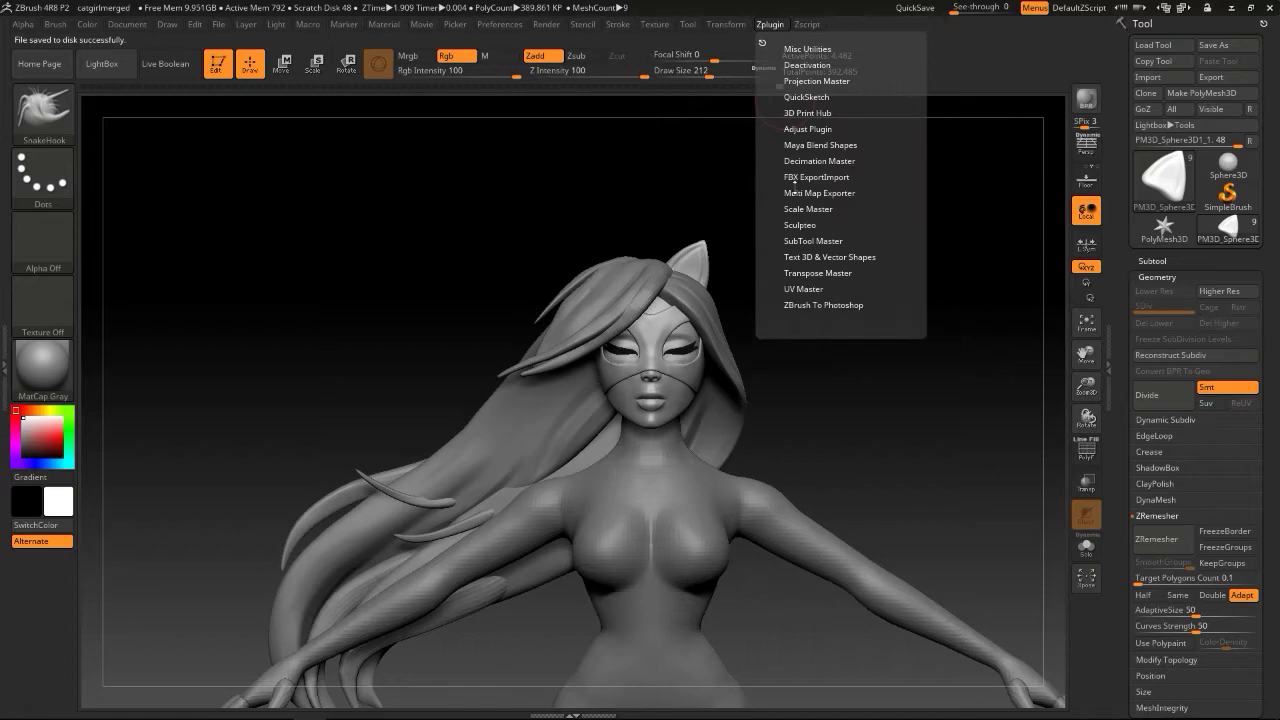
{"action": "left_click", "coordinate": [810, 240]}
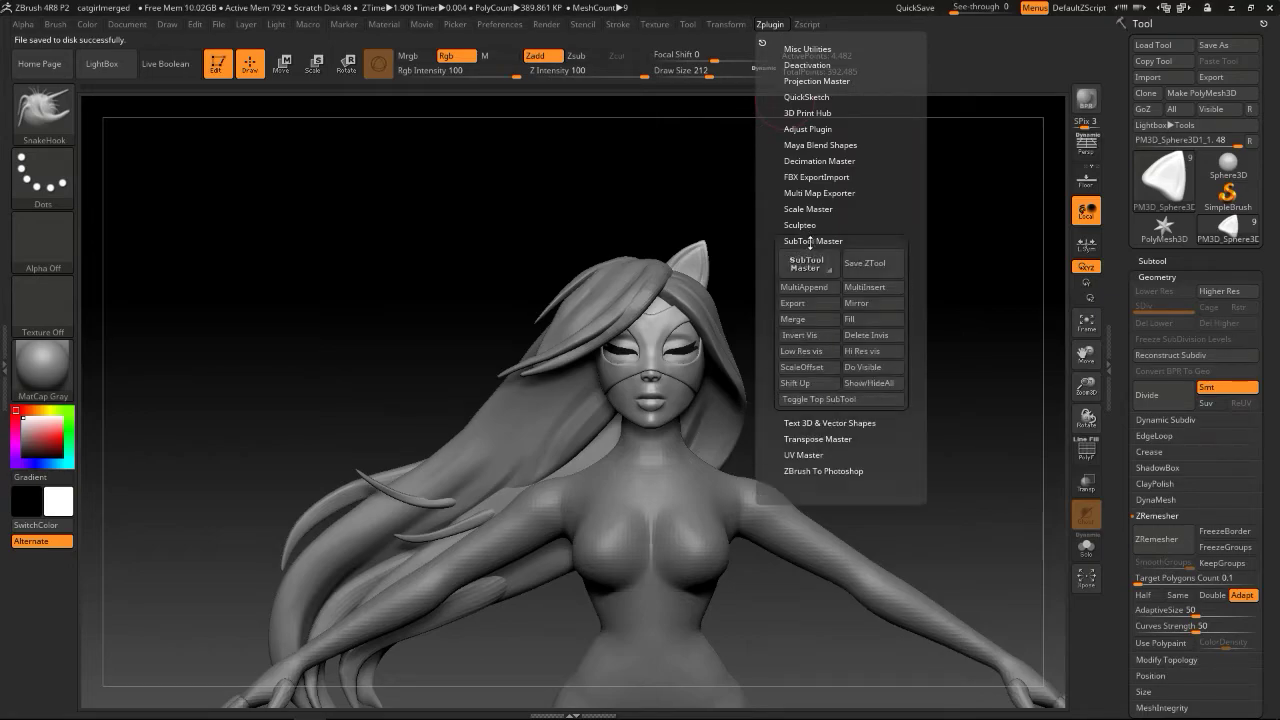
{"action": "left_click", "coordinate": [858, 303]}
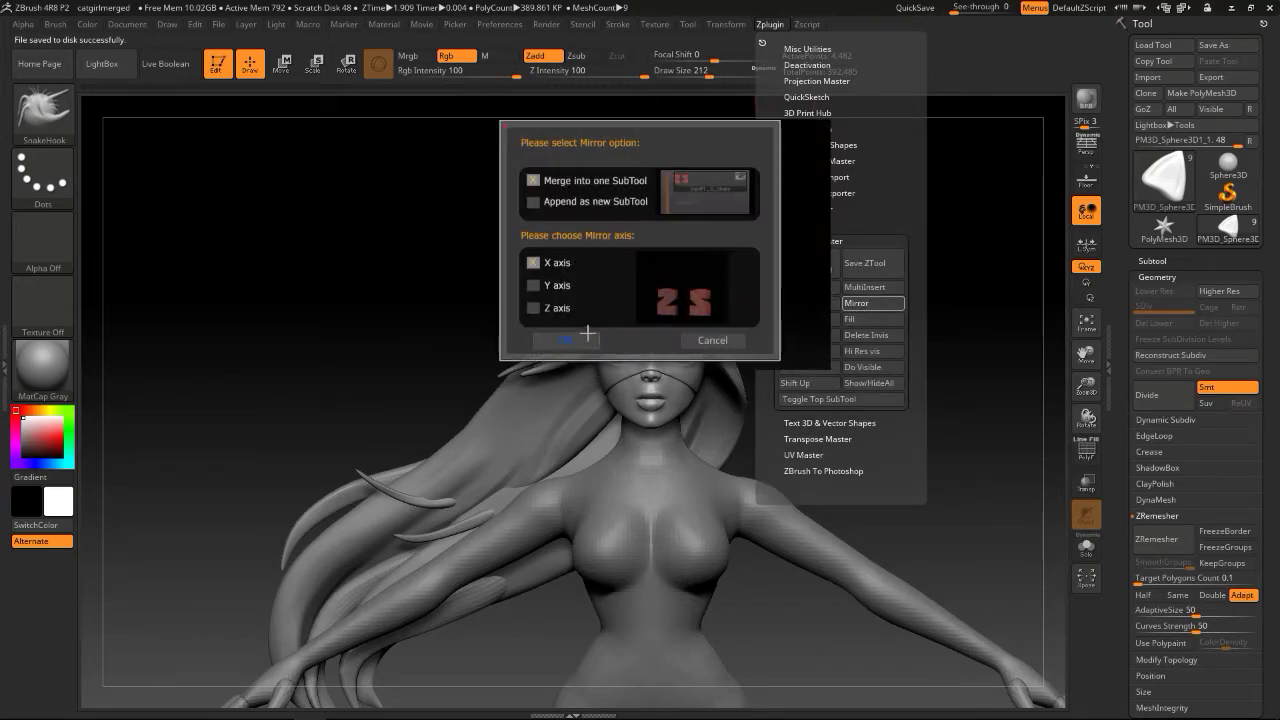
{"action": "left_click", "coordinate": [587, 338]}
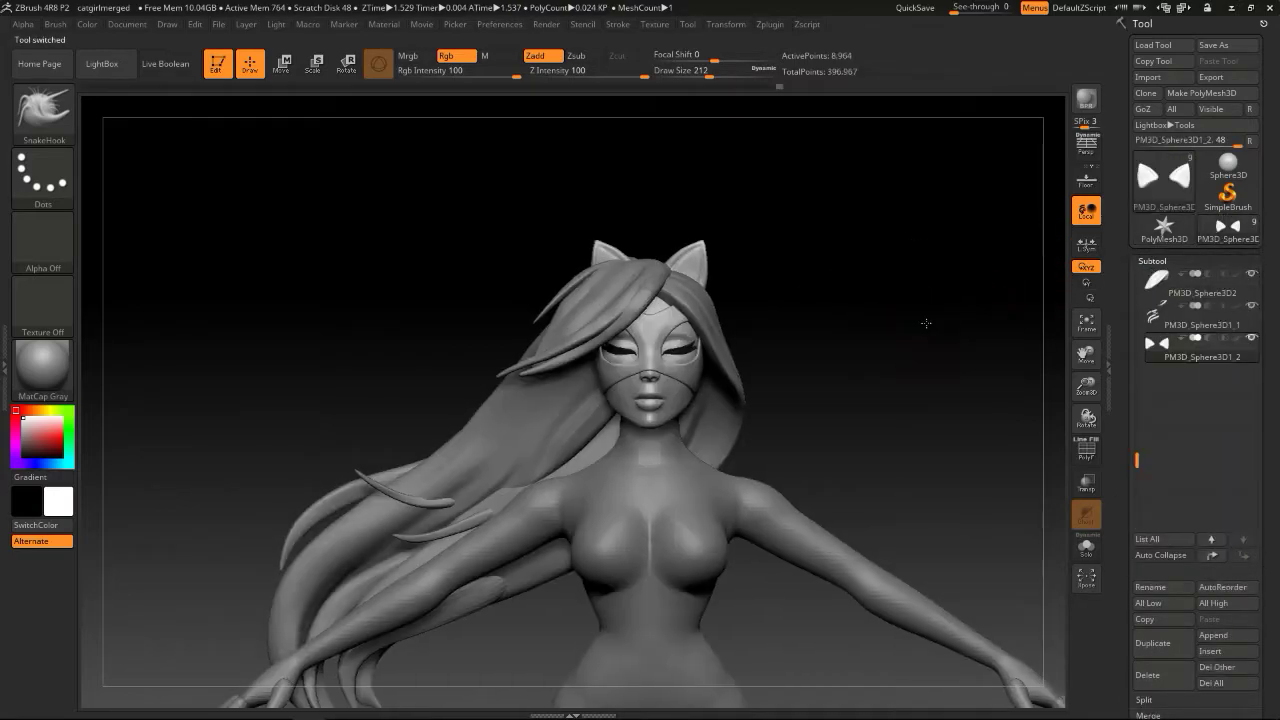
Overwrite the catgirlmerged project file with the version that has both ears
{"action": "key", "text": "ctrl+s"}
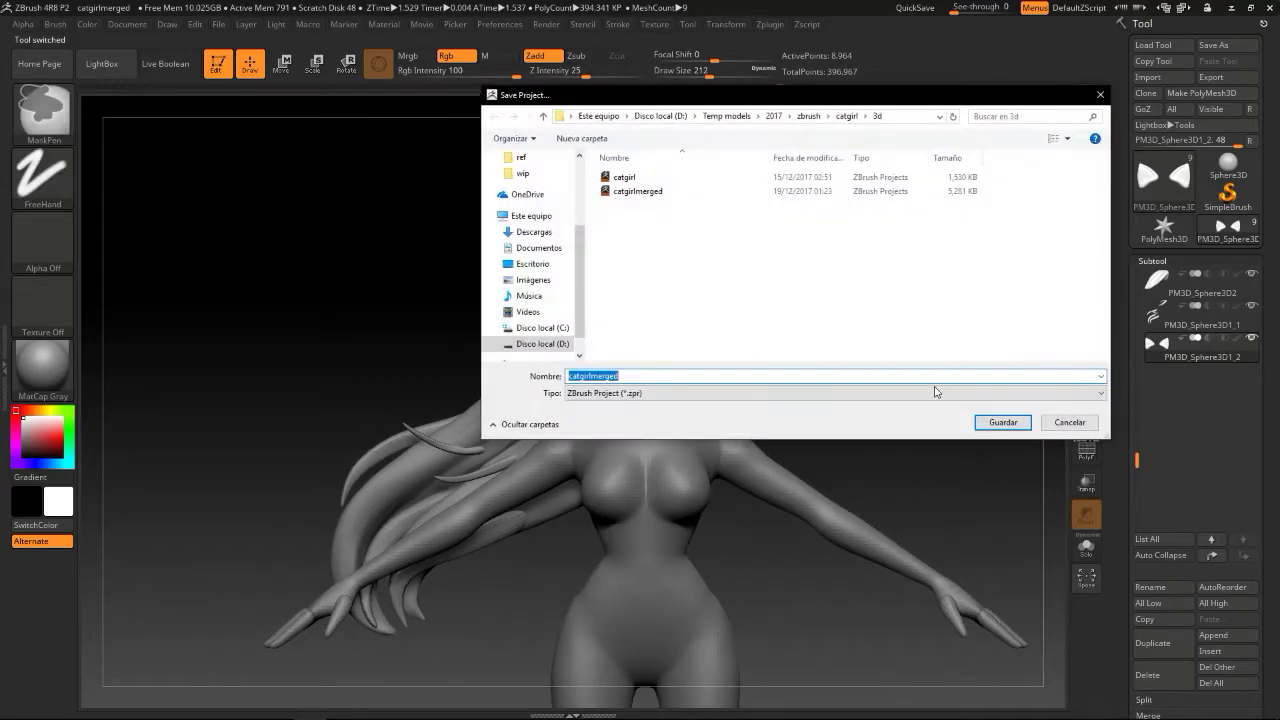
{"action": "left_click", "coordinate": [1010, 423]}
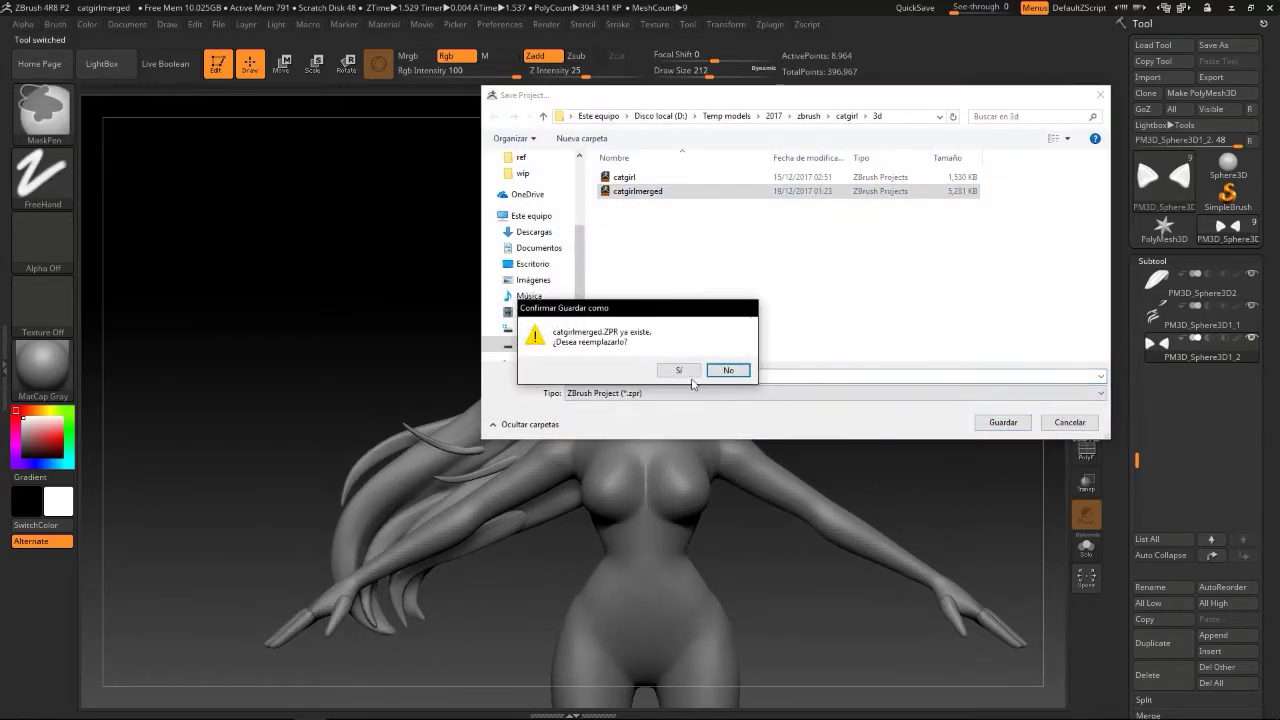
{"action": "left_click", "coordinate": [678, 369]}
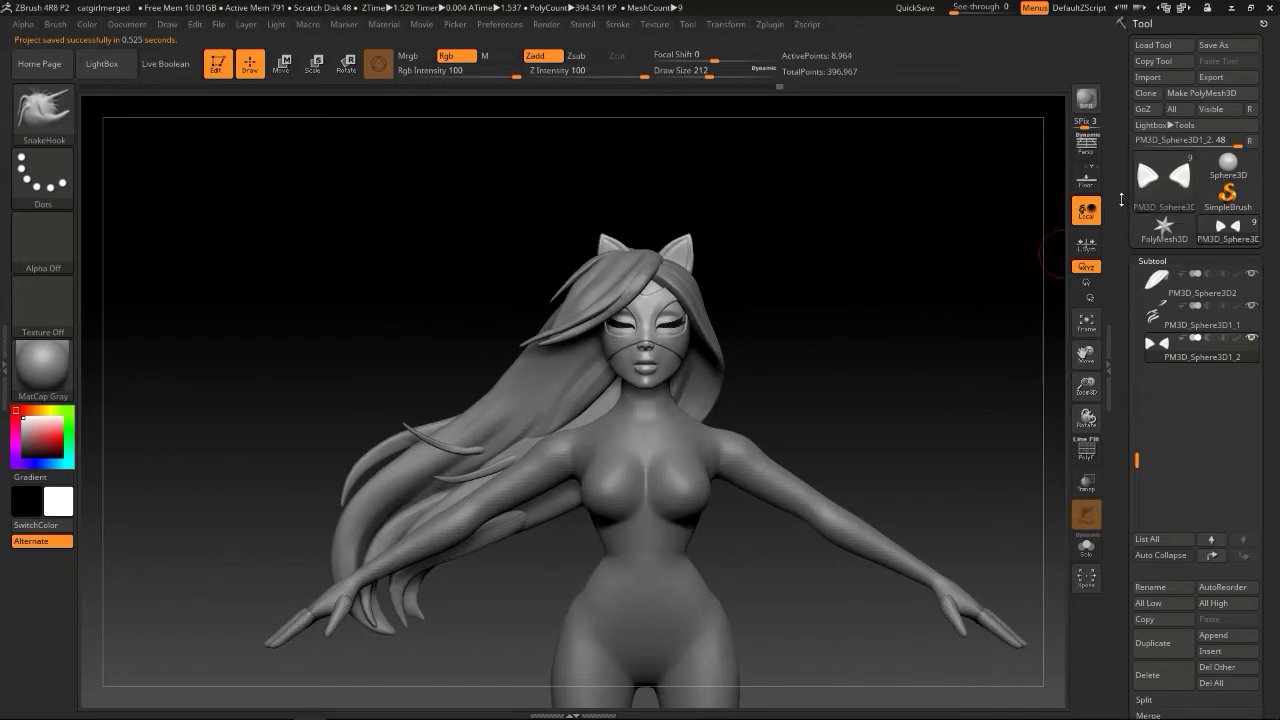
Overwrite the catgirlMerged ZTool file with the version that has both ears
{"action": "left_click", "coordinate": [1213, 45]}
{"action": "left_click", "coordinate": [640, 191]}
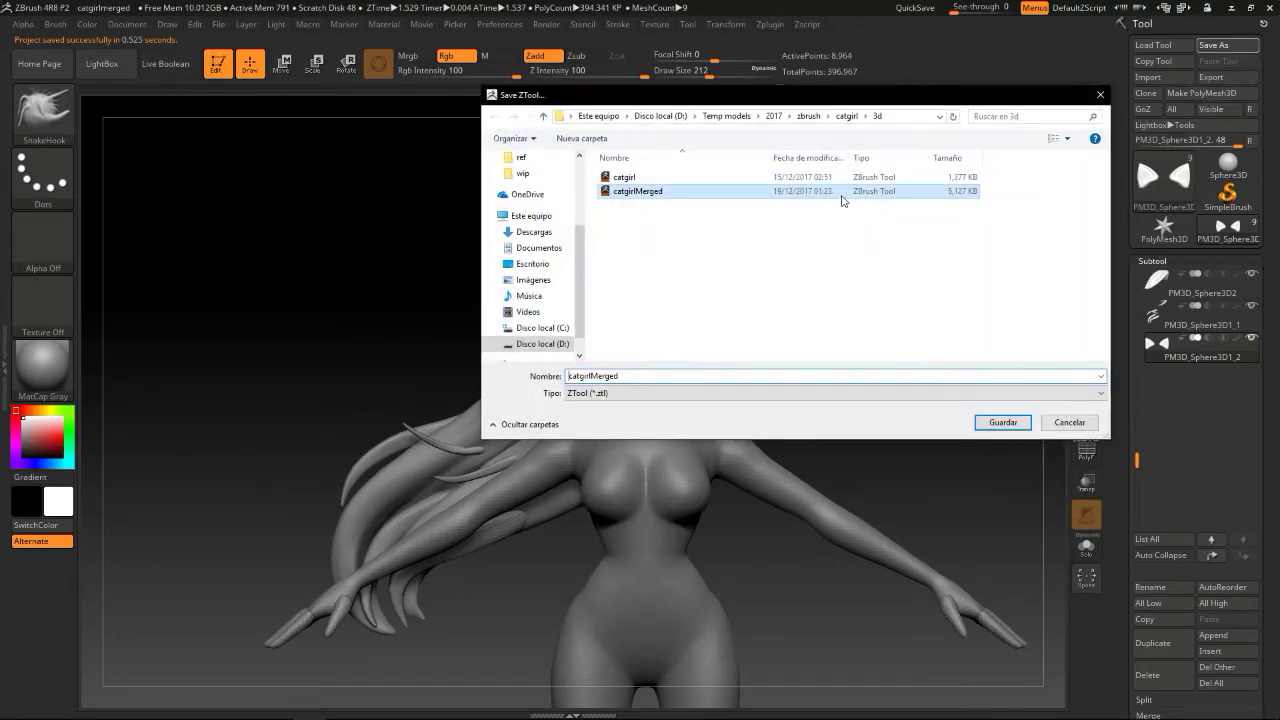
{"action": "left_click", "coordinate": [1003, 422]}
{"action": "left_click", "coordinate": [682, 373]}
{"action": "left_click_drag", "start_coordinate": [838, 352], "coordinate": [878, 372]}
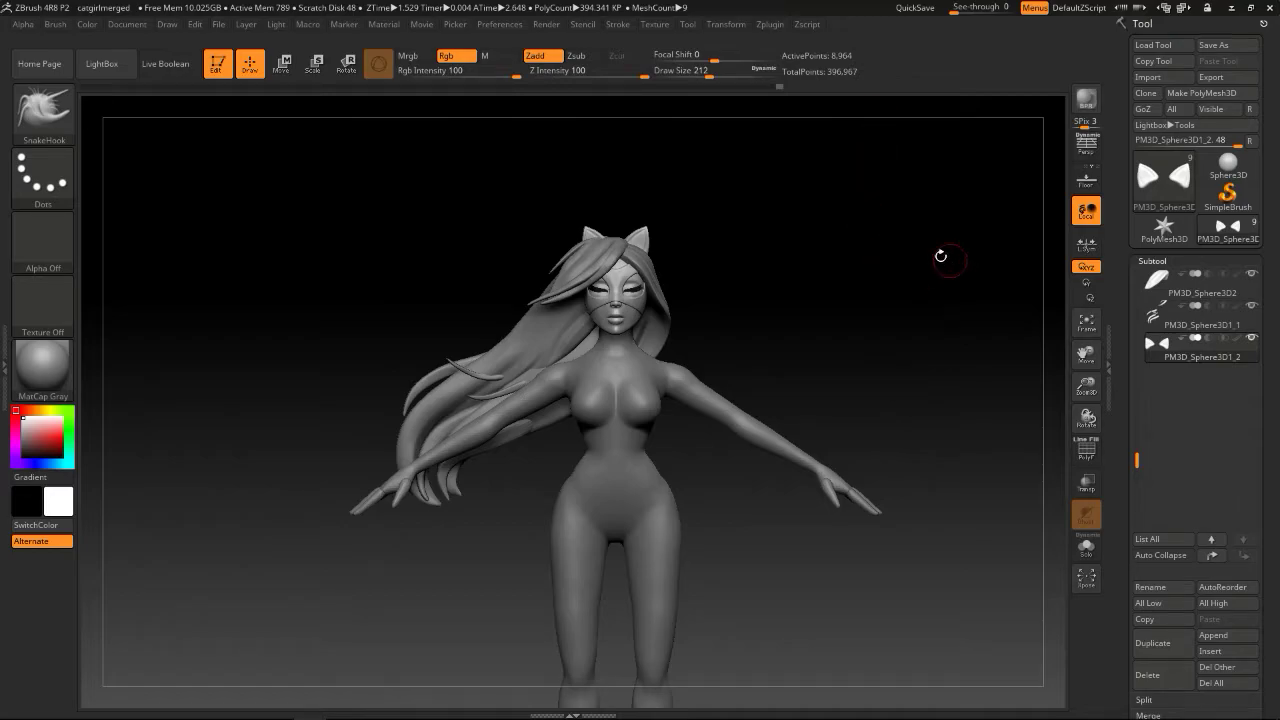
Adjust the shape of the two cat ears with the SnakeHook brush, varying its draw size up to 234
{"action": "left_click_drag", "start_coordinate": [818, 204], "coordinate": [1017, 306], "text": "alt"}
{"action": "right_click_drag", "start_coordinate": [923, 314], "coordinate": [868, 313], "text": "ctrl"}
{"action": "mouse_move", "coordinate": [903, 297]}
{"action": "left_mouse_down"}
{"action": "mouse_move", "coordinate": [829, 297]}
{"action": "mouse_move", "coordinate": [892, 282]}
{"action": "mouse_move", "coordinate": [926, 297]}
{"action": "mouse_move", "coordinate": [865, 276]}
{"action": "mouse_move", "coordinate": [846, 297]}
{"action": "mouse_move", "coordinate": [826, 286]}
{"action": "mouse_move", "coordinate": [851, 285]}
{"action": "mouse_move", "coordinate": [754, 220]}
{"action": "mouse_move", "coordinate": [703, 240]}
{"action": "mouse_move", "coordinate": [683, 222]}
{"action": "mouse_move", "coordinate": [678, 262]}
{"action": "left_mouse_up"}
{"action": "key", "text": "["}
{"action": "key", "text": "["}
{"action": "key", "text": "s"}
{"action": "left_click_drag", "start_coordinate": [680, 268], "coordinate": [674, 300]}
{"action": "key", "text": "s"}
{"action": "left_click_drag", "start_coordinate": [735, 268], "coordinate": [600, 264]}
{"action": "key", "text": "s"}
{"action": "left_click_drag", "start_coordinate": [672, 234], "coordinate": [669, 229]}
{"action": "key", "text": "s"}
{"action": "mouse_move", "coordinate": [681, 300]}
{"action": "left_mouse_down"}
{"action": "mouse_move", "coordinate": [678, 280]}
{"action": "mouse_move", "coordinate": [676, 324]}
{"action": "mouse_move", "coordinate": [800, 280]}
{"action": "mouse_move", "coordinate": [737, 286]}
{"action": "mouse_move", "coordinate": [766, 291]}
{"action": "left_mouse_up"}
{"action": "mouse_move", "coordinate": [764, 319]}
{"action": "left_mouse_down", "text": "alt"}
{"action": "mouse_move", "coordinate": [739, 247]}
{"action": "mouse_move", "coordinate": [834, 289]}
{"action": "mouse_move", "coordinate": [786, 277]}
{"action": "left_mouse_up", "text": "alt"}
Save the project with the adjusted ears over the catgirlmerged project file
{"action": "key", "text": "ctrl+s"}
{"action": "left_click", "coordinate": [690, 191]}
{"action": "left_click", "coordinate": [1003, 422]}
{"action": "left_click", "coordinate": [684, 373]}
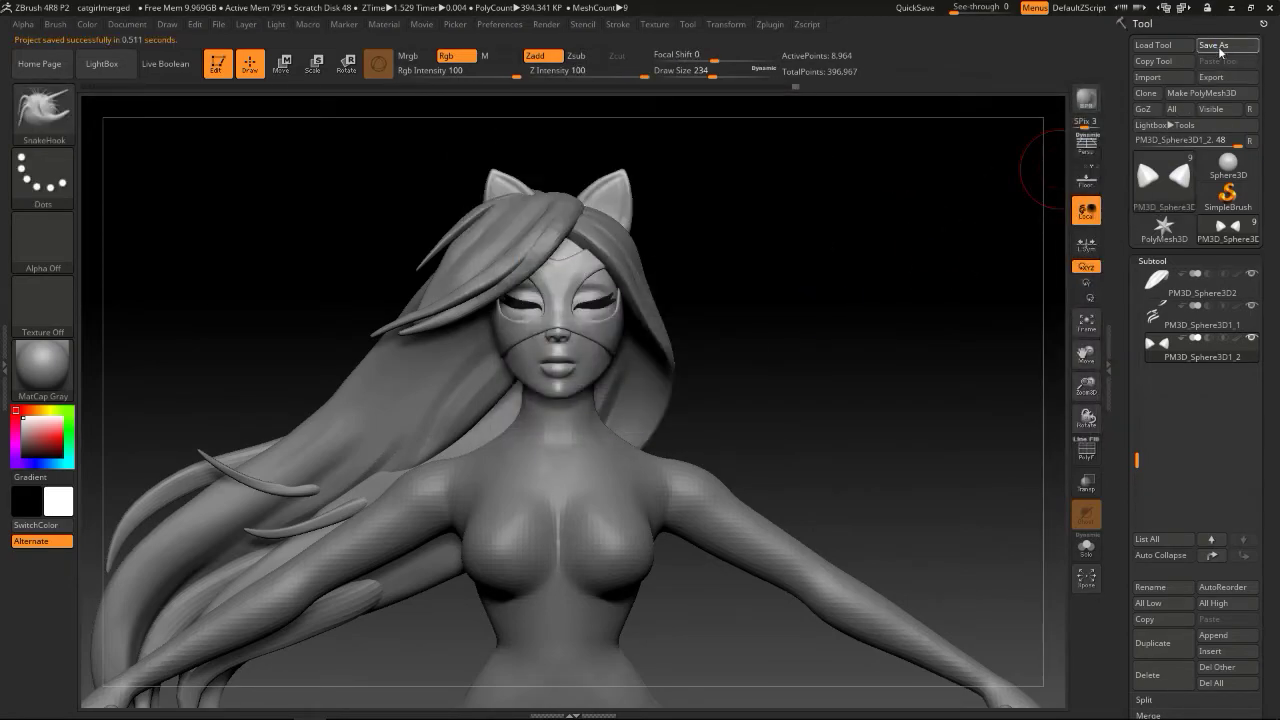
Save the tool with the adjusted ears over the catgirlMerged ZTool file
{"action": "left_click", "coordinate": [1214, 45]}
{"action": "left_click", "coordinate": [638, 191]}
{"action": "left_click", "coordinate": [1003, 422]}
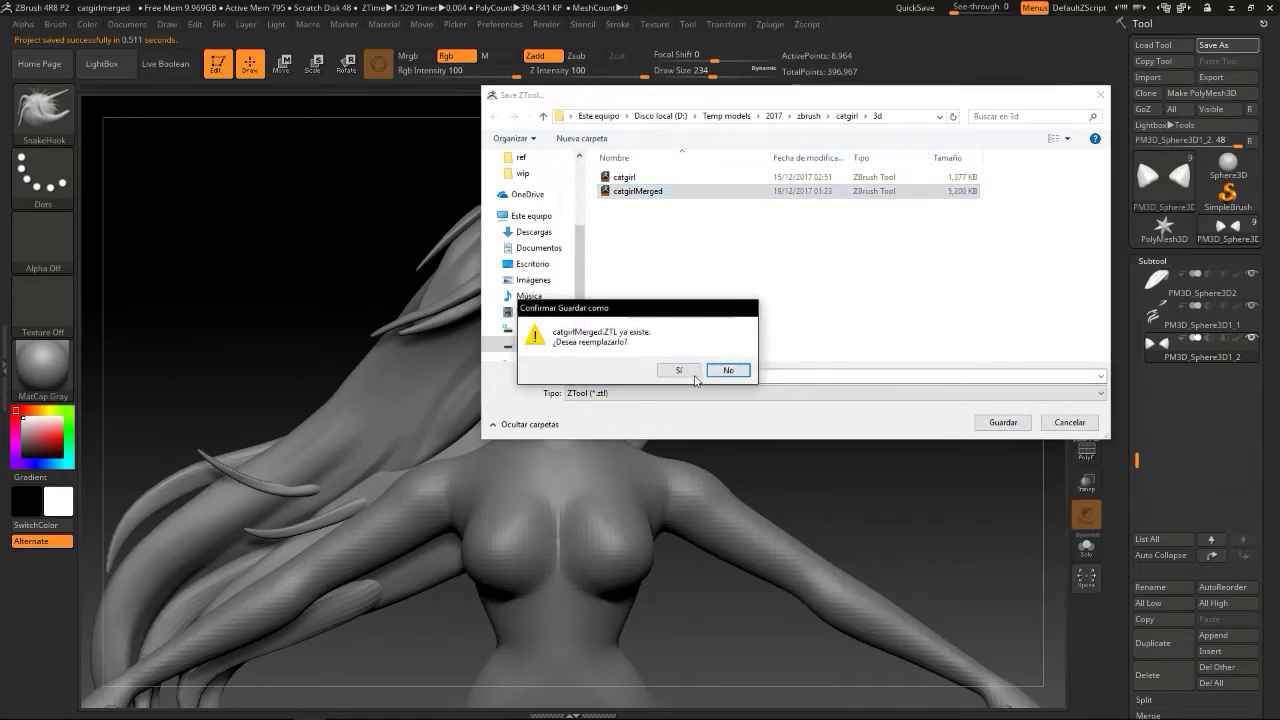
{"action": "left_click", "coordinate": [684, 376]}
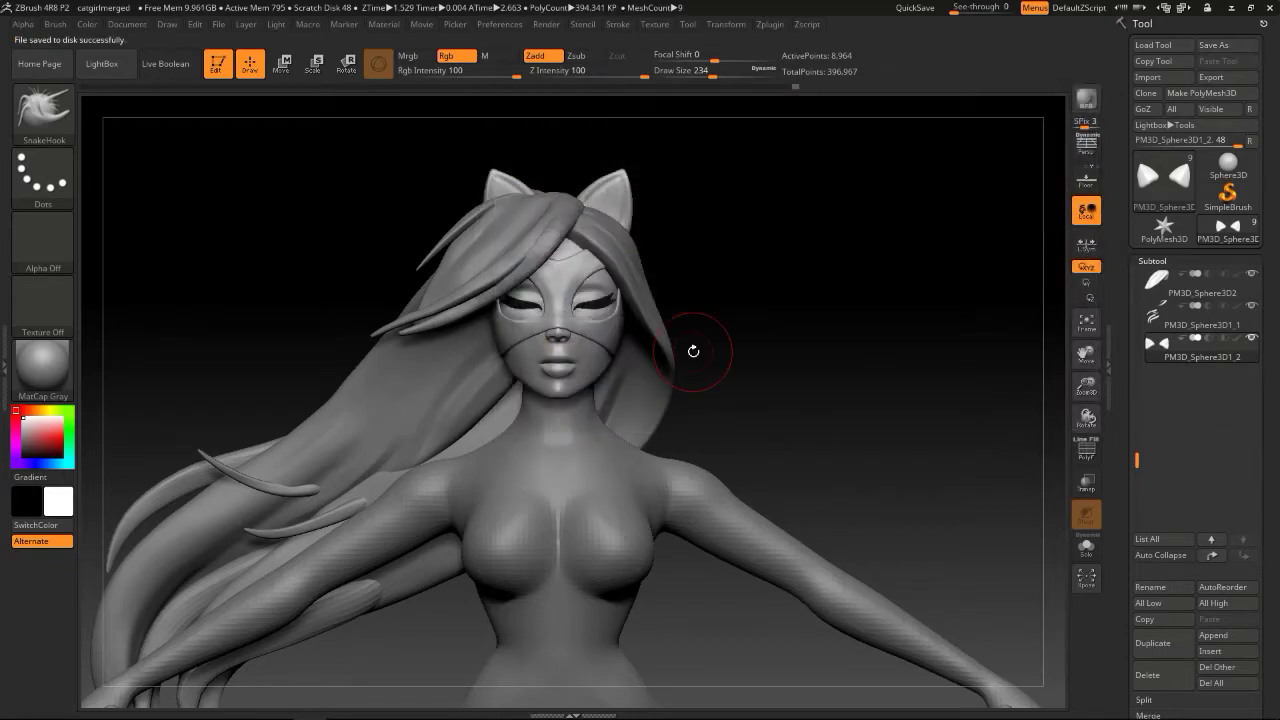
Examine the ears, mask and hair on the figure from several distances and angles
{"action": "left_click_drag", "start_coordinate": [815, 244], "coordinate": [757, 243], "text": "alt"}
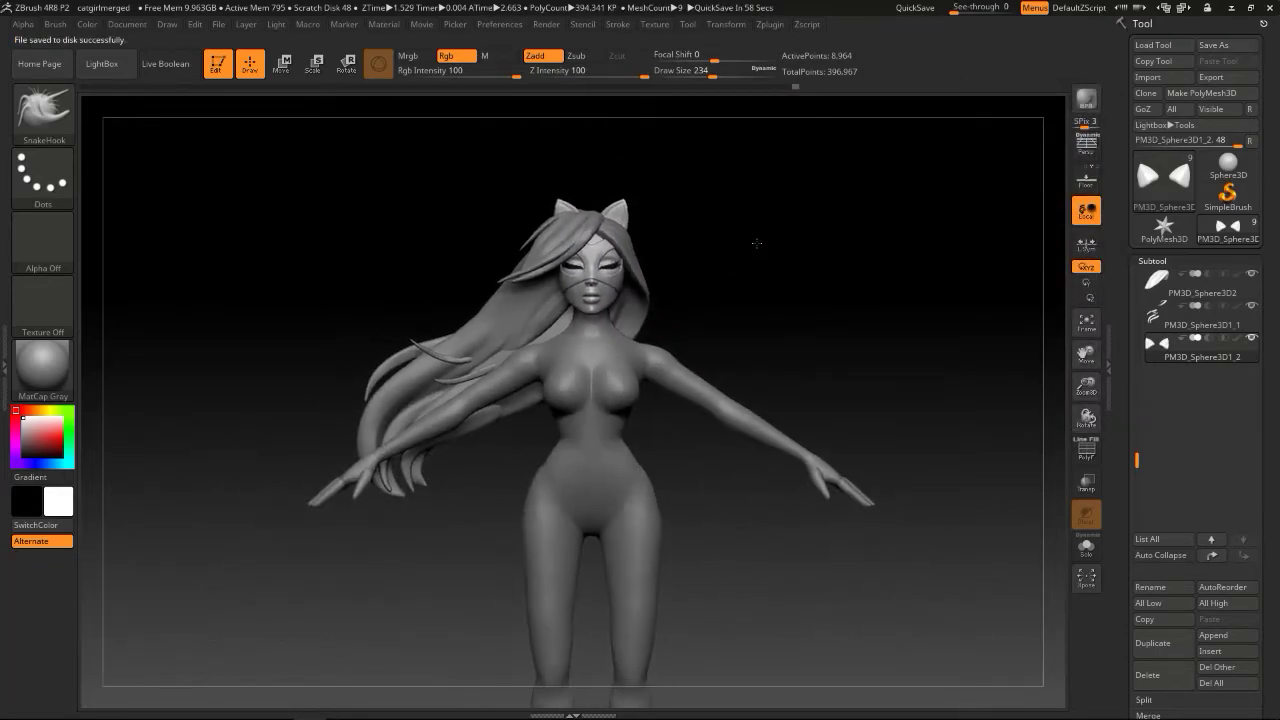
{"action": "mouse_move", "coordinate": [760, 254]}
{"action": "right_mouse_down"}
{"action": "mouse_move", "coordinate": [780, 266]}
{"action": "mouse_move", "coordinate": [731, 260]}
{"action": "mouse_move", "coordinate": [775, 268]}
{"action": "right_mouse_up"}
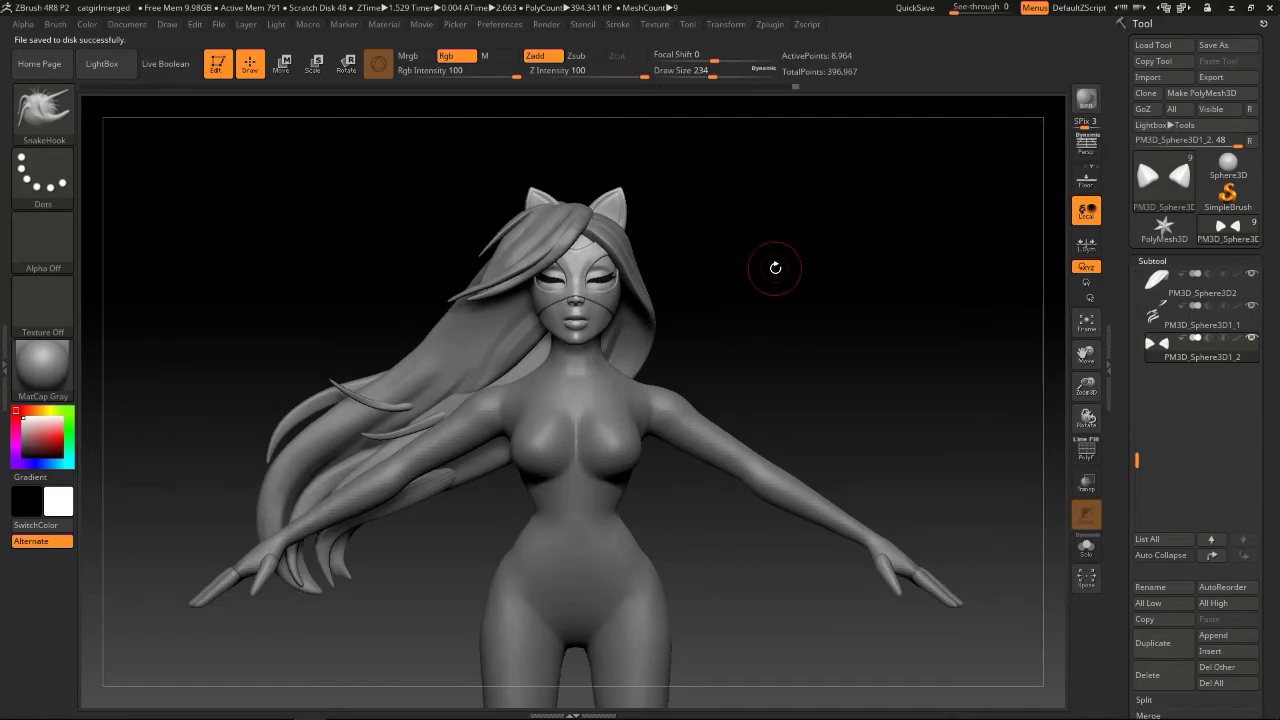
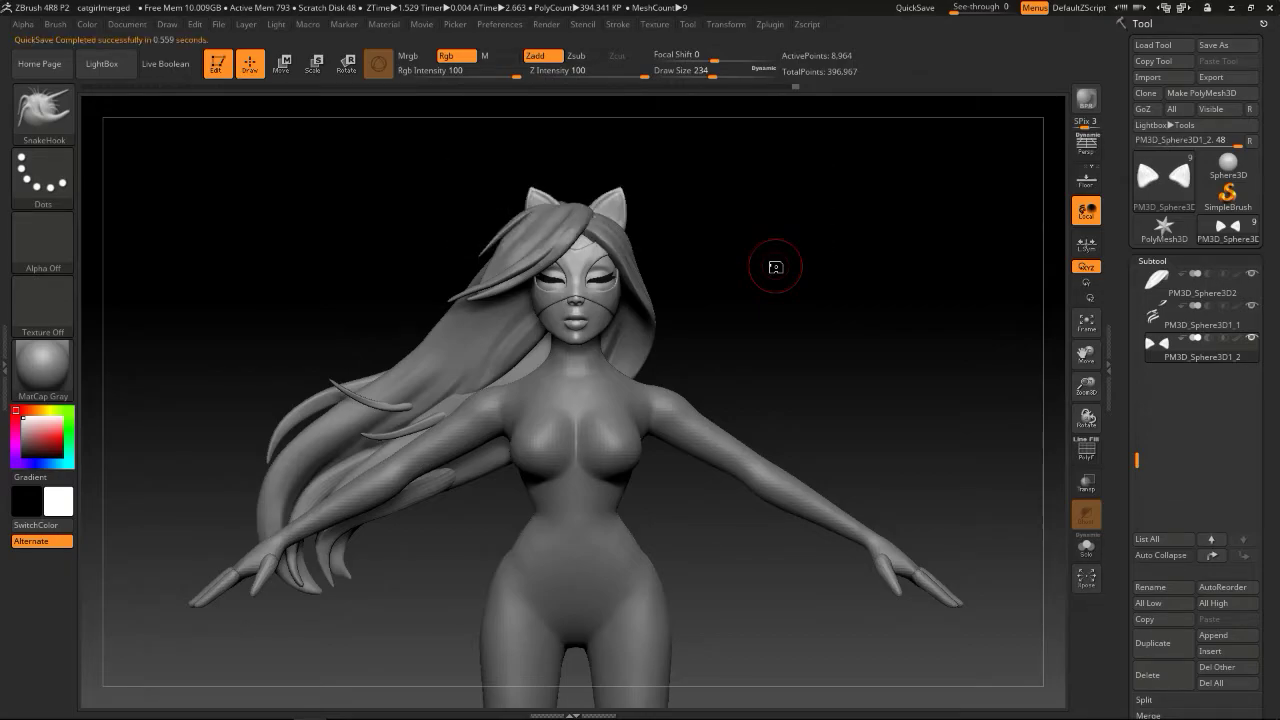
{"action": "mouse_move", "coordinate": [795, 303]}
{"action": "left_mouse_down", "text": "alt"}
{"action": "mouse_move", "coordinate": [827, 305]}
{"action": "mouse_move", "coordinate": [776, 299]}
{"action": "left_mouse_up", "text": "alt"}
{"action": "scroll", "coordinate": [823, 282], "scroll_direction": "down", "scroll_amount": 4}
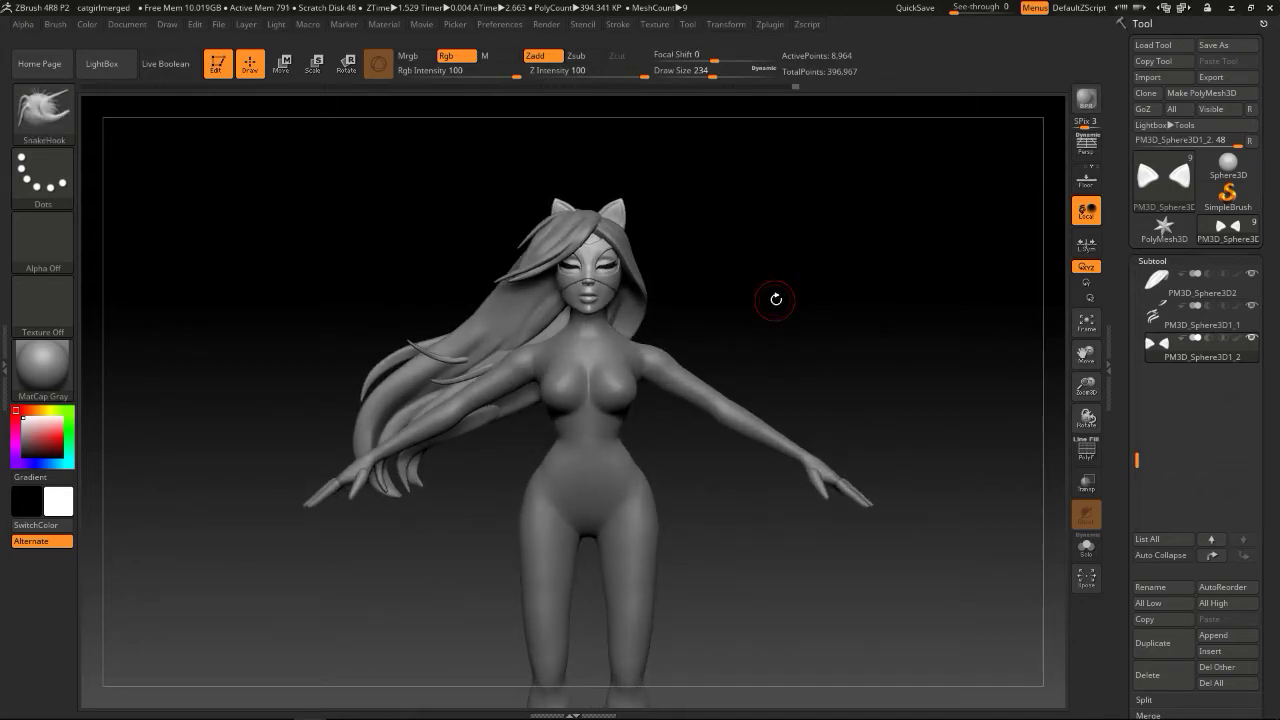
{"action": "left_click_drag", "start_coordinate": [747, 218], "coordinate": [810, 270], "text": "alt"}
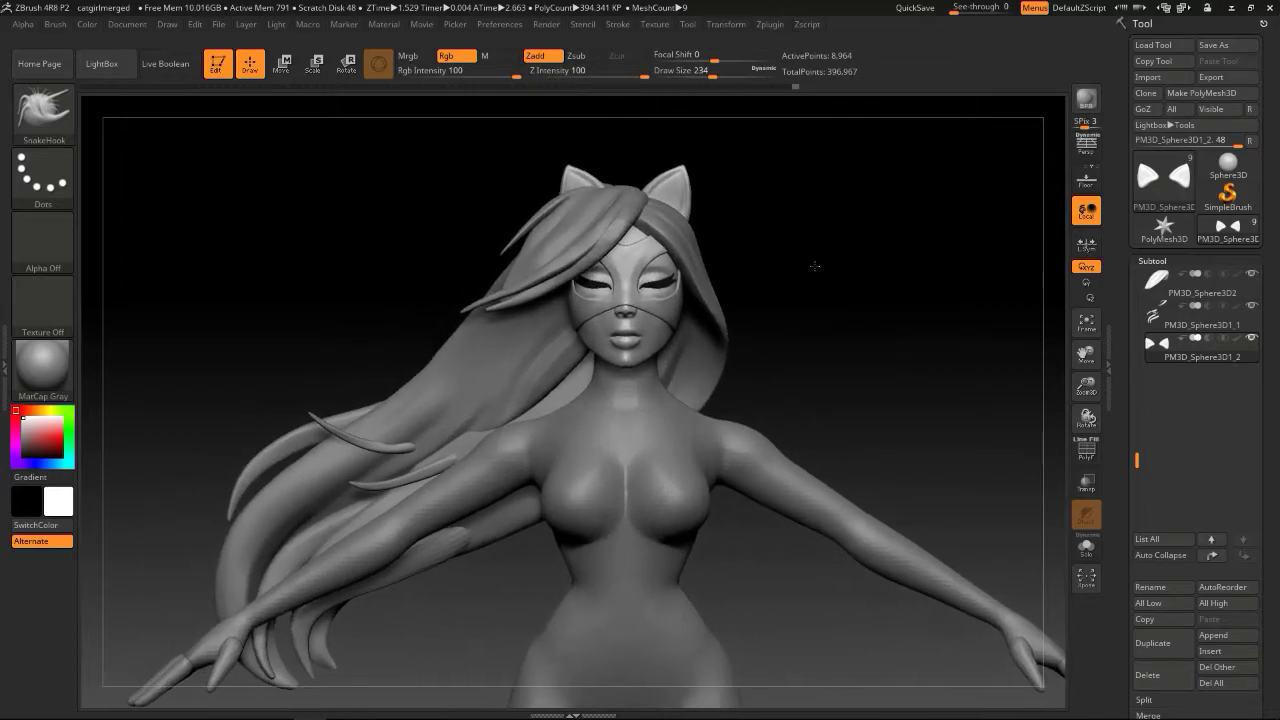
{"action": "scroll", "coordinate": [815, 265], "scroll_direction": "up", "scroll_amount": 4}
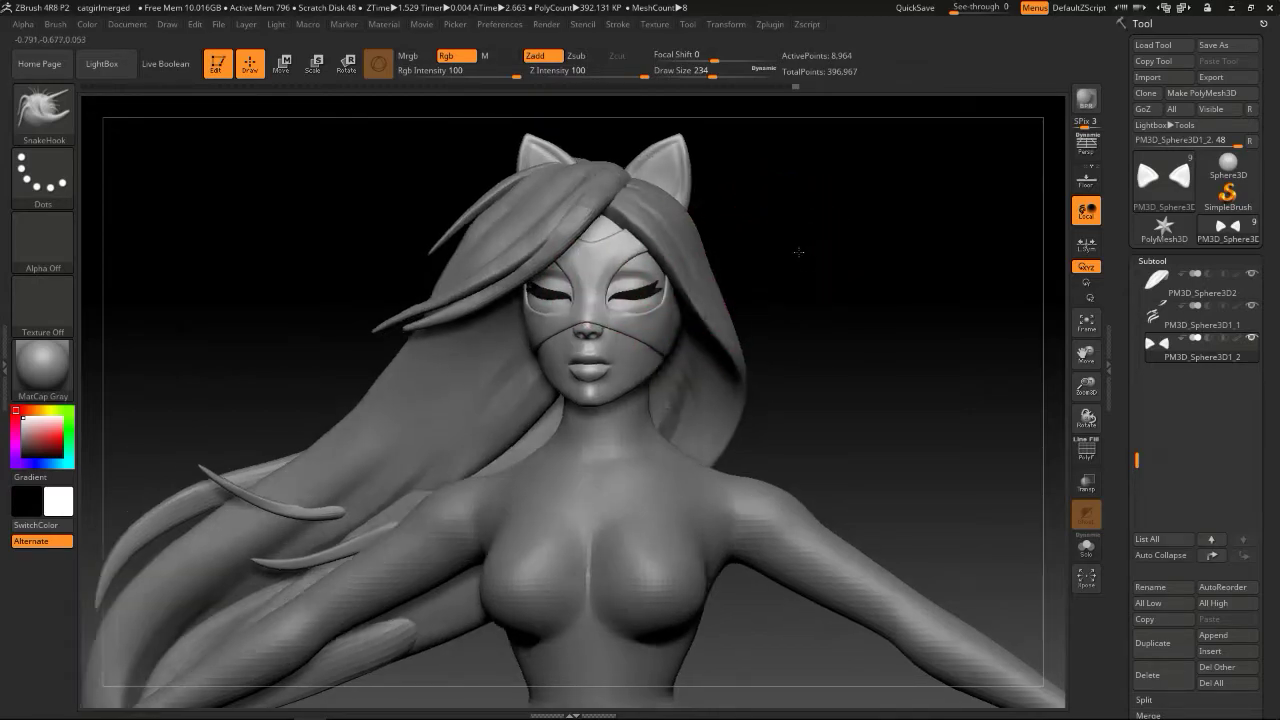
{"action": "mouse_move", "coordinate": [829, 234]}
{"action": "left_mouse_down", "text": "alt"}
{"action": "mouse_move", "coordinate": [783, 237]}
{"action": "mouse_move", "coordinate": [814, 234]}
{"action": "left_mouse_up", "text": "alt"}
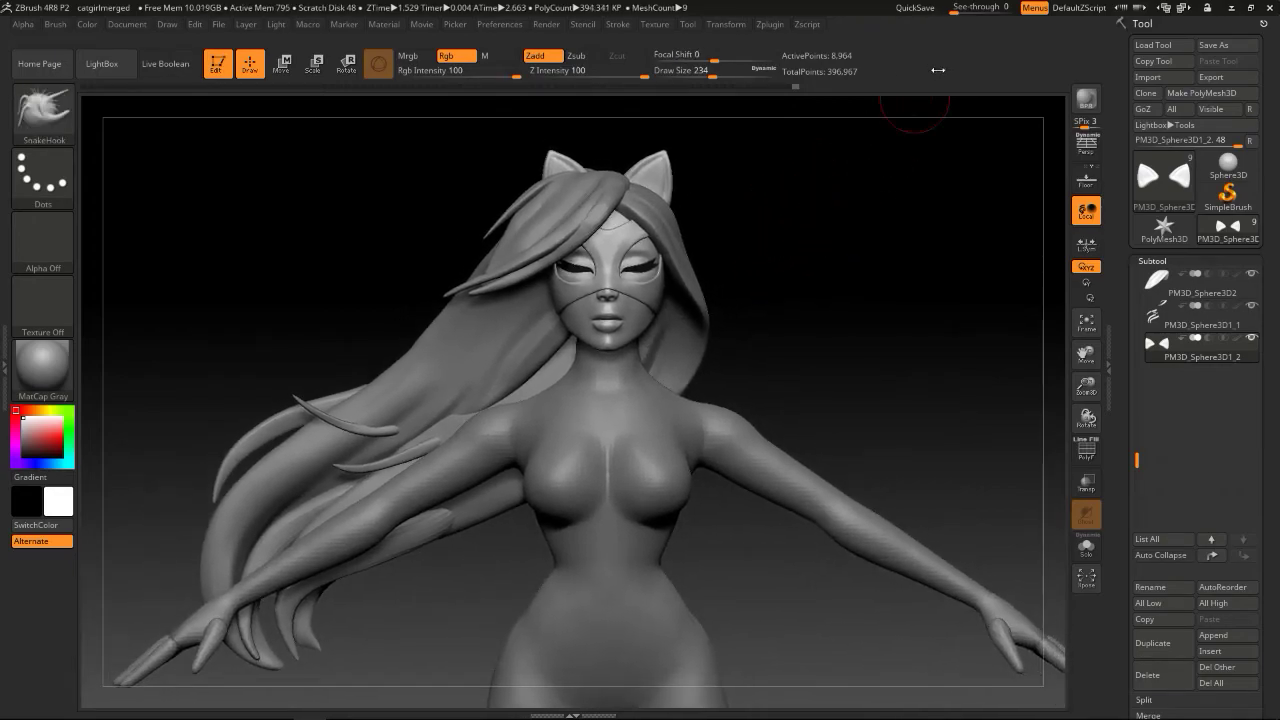
Save the project over the existing catgirlmerged project file
{"action": "key", "text": "ctrl+s"}
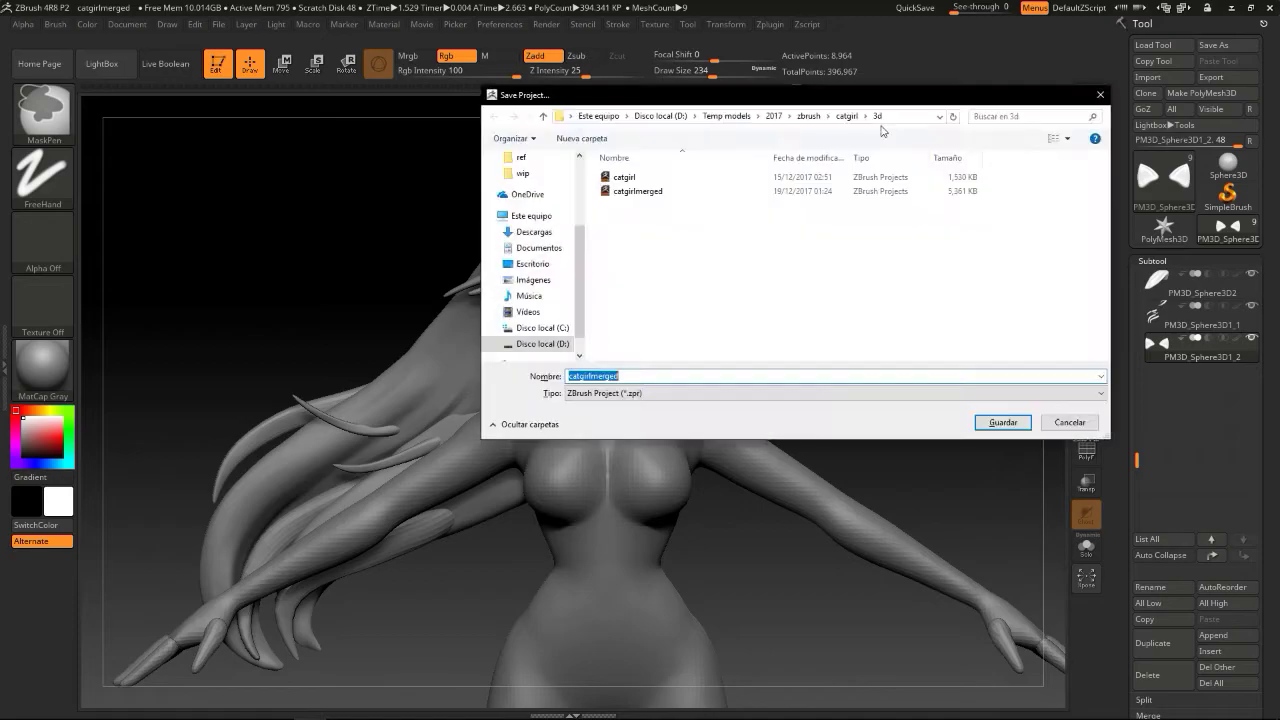
{"action": "left_click", "coordinate": [863, 196]}
{"action": "left_click", "coordinate": [1000, 421]}
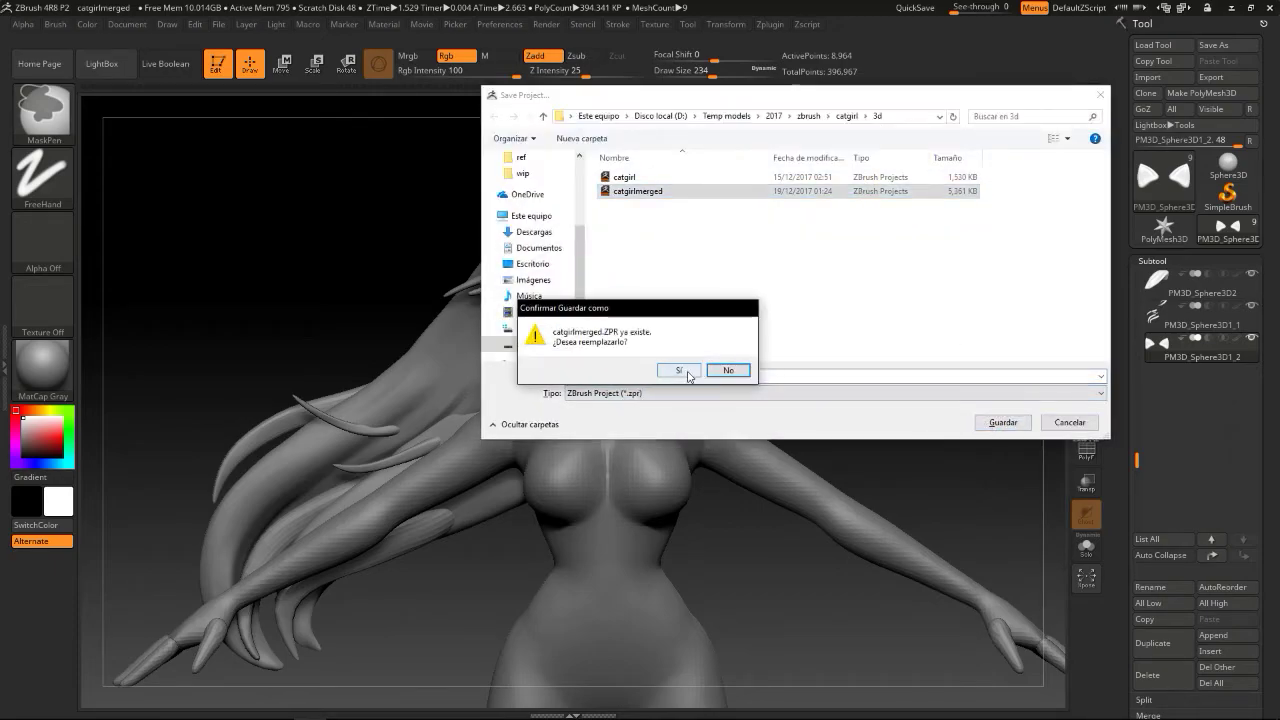
{"action": "left_click", "coordinate": [731, 372]}
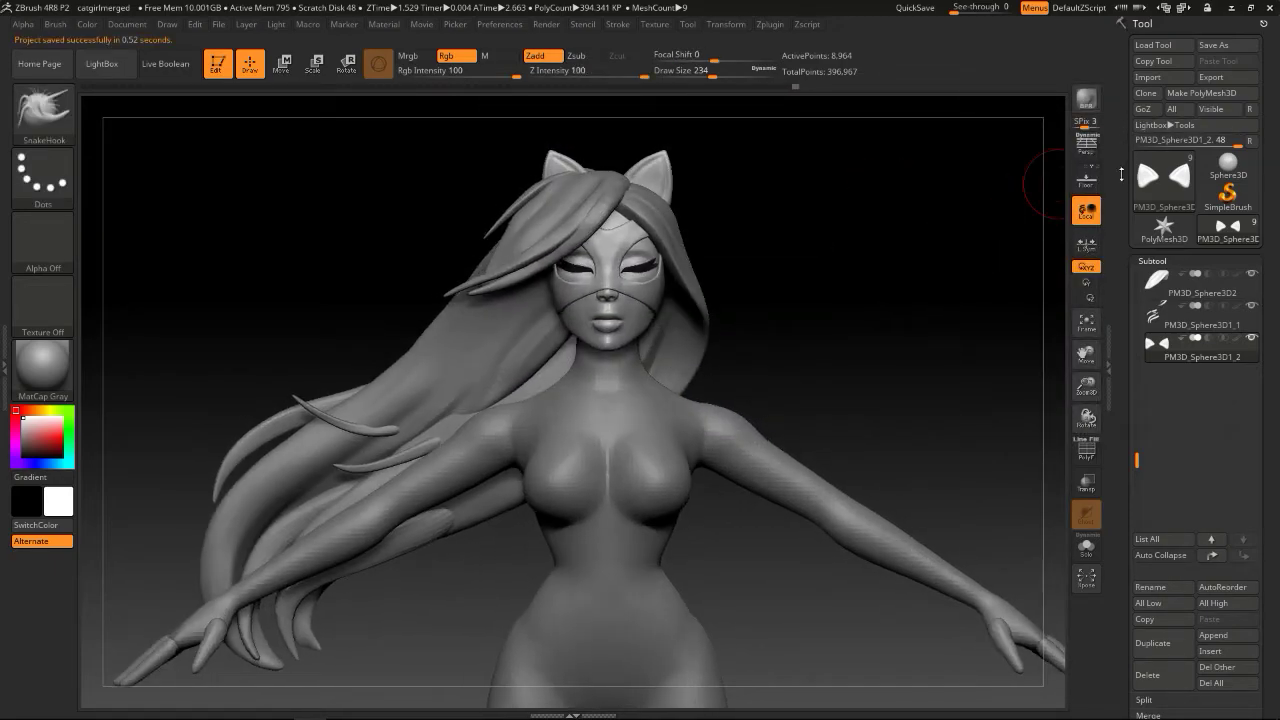
Save the tool over the existing catgirlMerged ZTool file
{"action": "left_click", "coordinate": [1218, 46]}
{"action": "left_click", "coordinate": [817, 190]}
{"action": "left_click", "coordinate": [1000, 421]}
{"action": "left_click", "coordinate": [679, 370]}
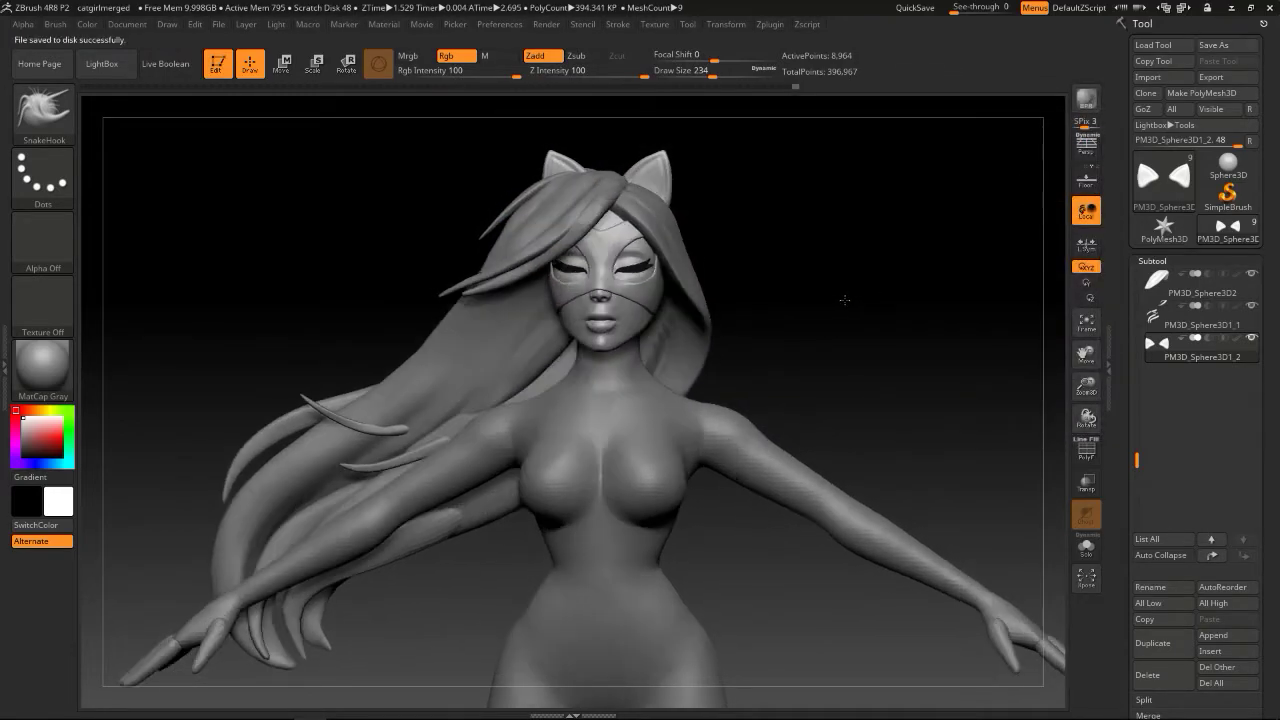
Create a combined posing mesh of all subtools with Transpose Master's TPoseMesh
{"action": "left_click_drag", "start_coordinate": [799, 243], "coordinate": [818, 270]}
{"action": "left_click_drag", "start_coordinate": [746, 234], "coordinate": [771, 223], "text": "alt"}
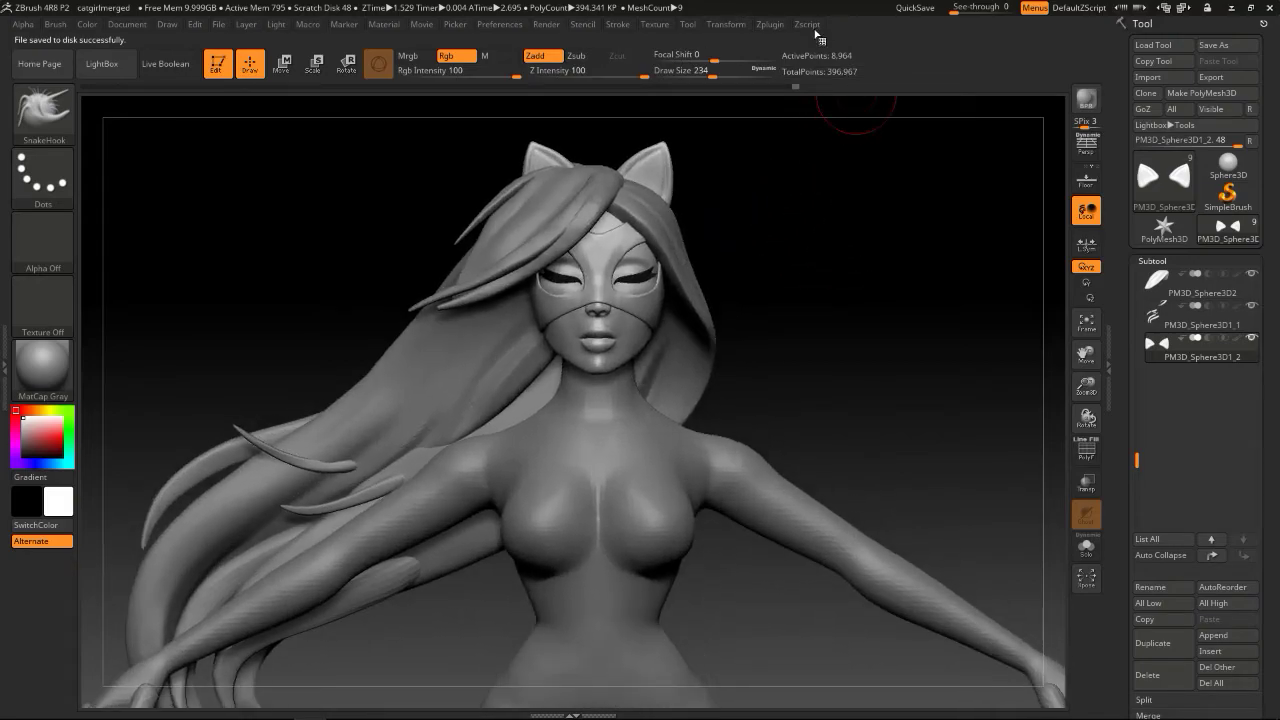
{"action": "left_click", "coordinate": [772, 26]}
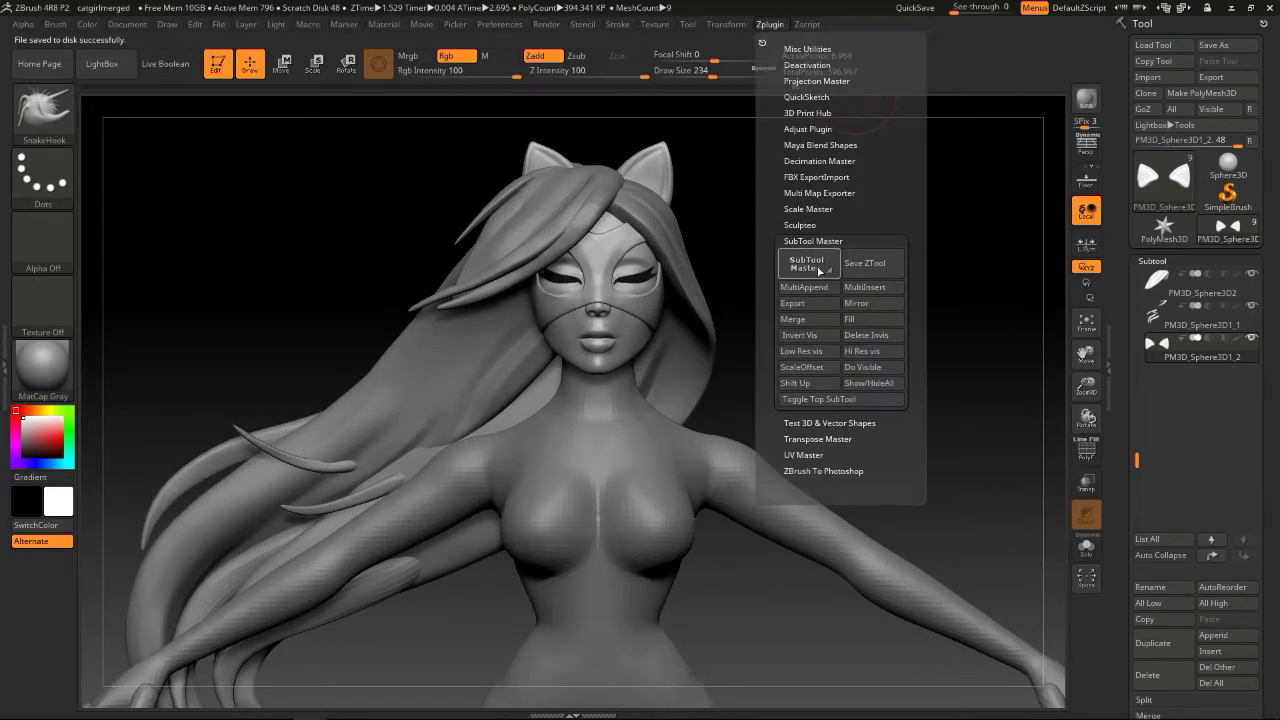
{"action": "left_click", "coordinate": [745, 25]}
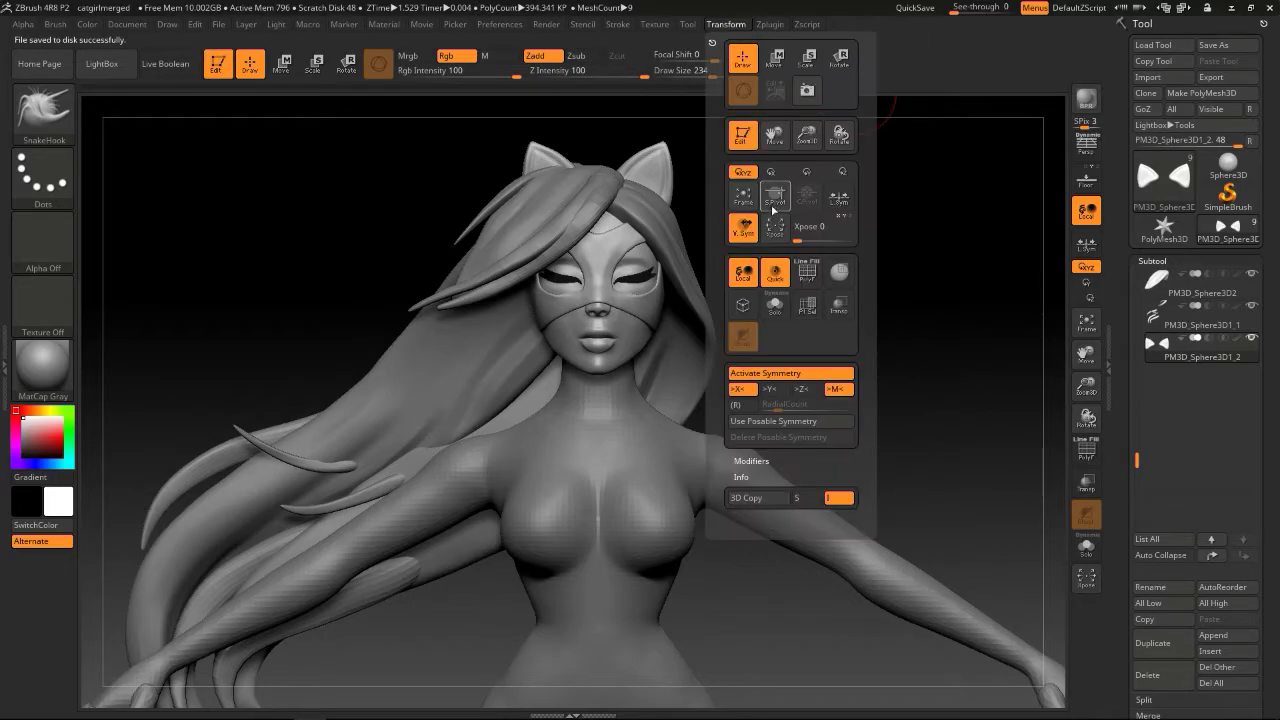
{"action": "left_click", "coordinate": [770, 25]}
{"action": "left_click", "coordinate": [768, 26]}
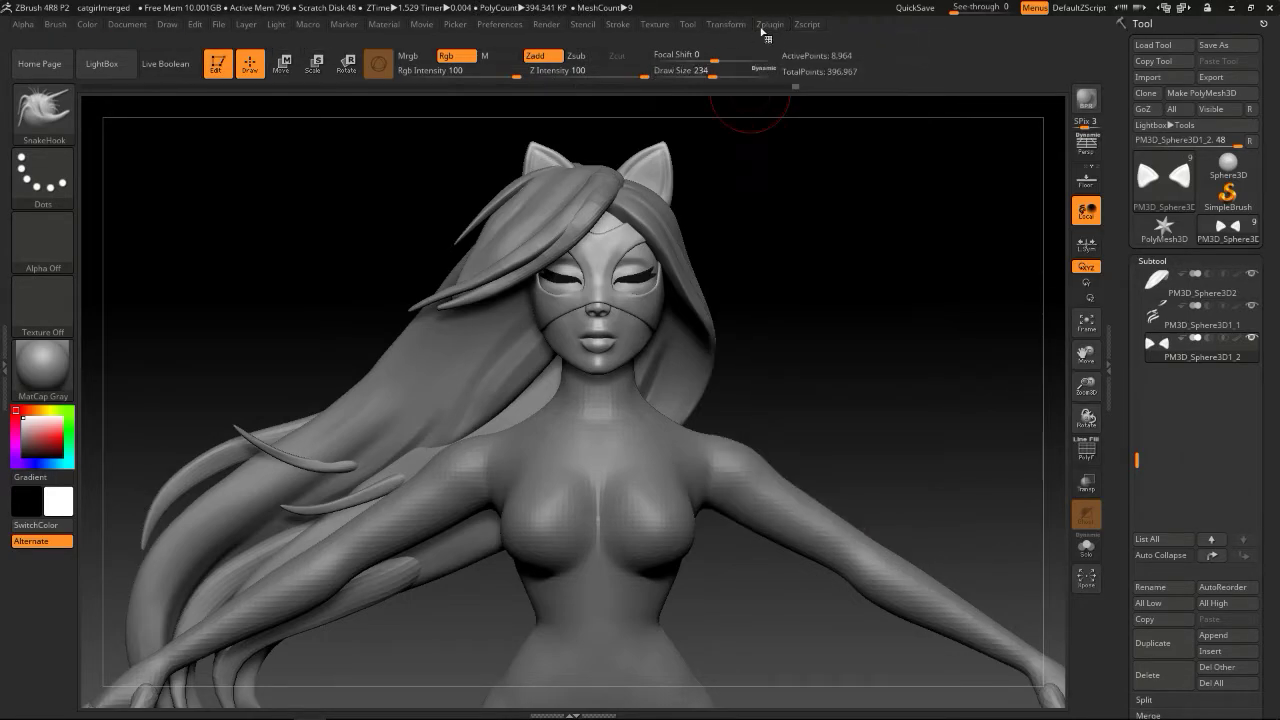
{"action": "left_click", "coordinate": [766, 28]}
{"action": "left_click", "coordinate": [776, 226]}
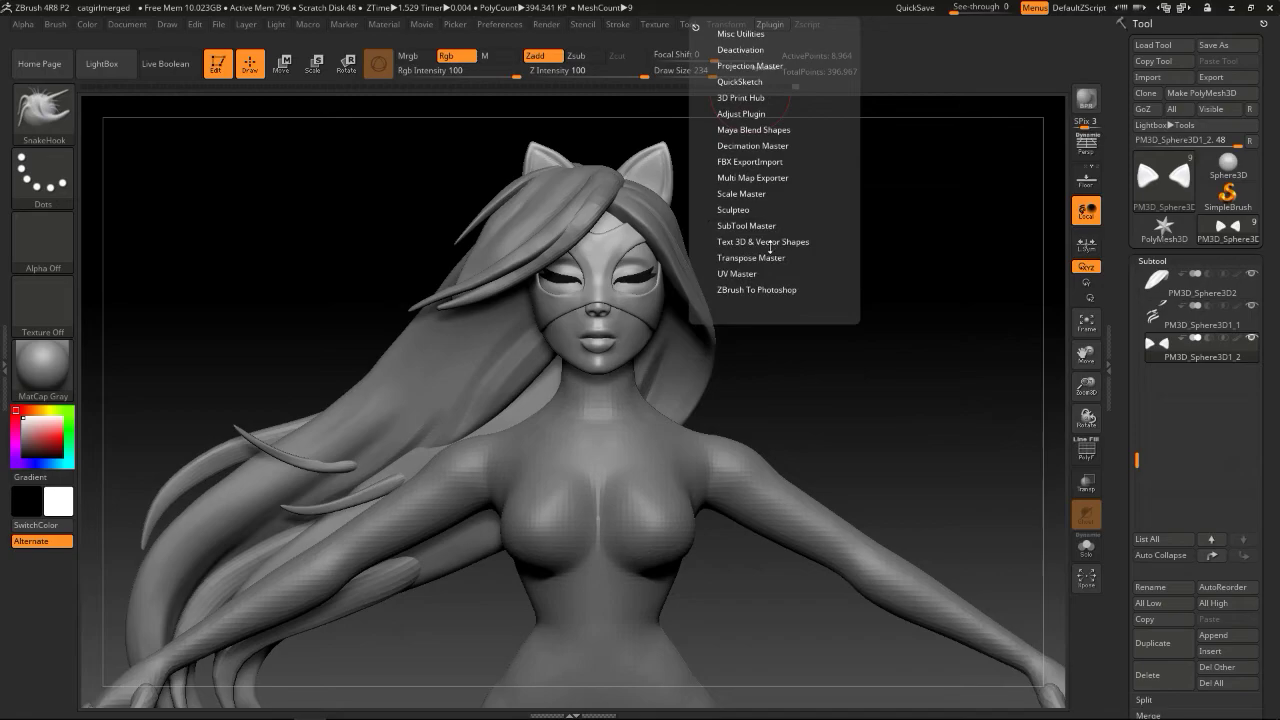
{"action": "left_click", "coordinate": [769, 257]}
{"action": "left_click", "coordinate": [751, 279]}
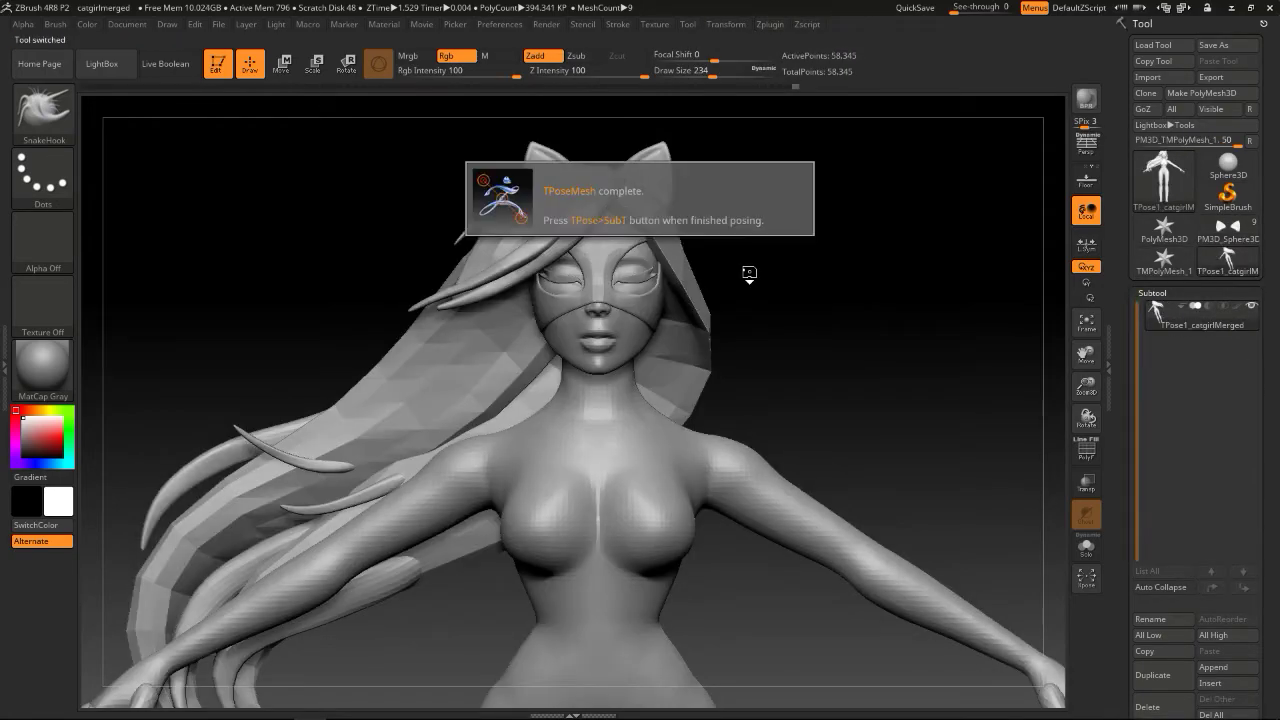
Hide the large back hair mass on the posing mesh to expose the head
{"action": "mouse_move", "coordinate": [826, 249]}
{"action": "left_mouse_down", "text": "alt"}
{"action": "mouse_move", "coordinate": [838, 262]}
{"action": "mouse_move", "coordinate": [826, 291]}
{"action": "mouse_move", "coordinate": [778, 312]}
{"action": "left_mouse_up", "text": "alt"}
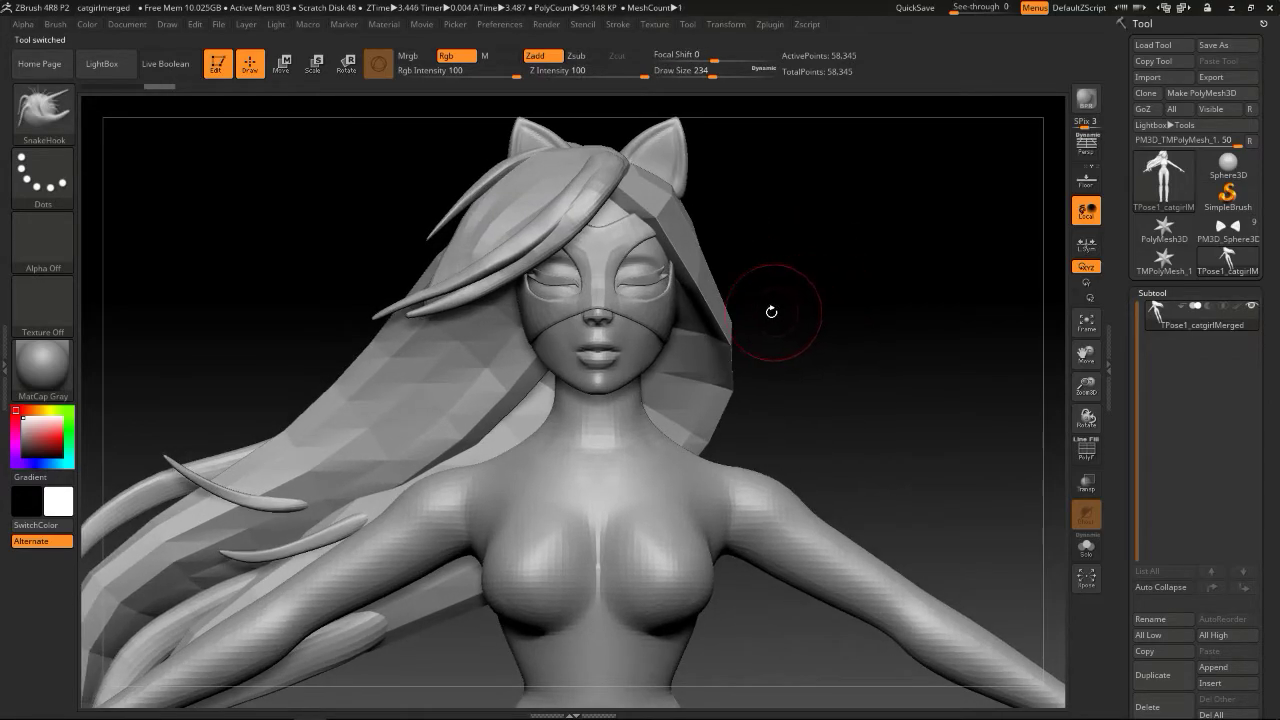
{"action": "key", "text": "ctrl+shift"}
{"action": "left_click", "coordinate": [712, 331], "text": "ctrl+shift"}
{"action": "left_click", "coordinate": [702, 330], "text": "ctrl+shift"}
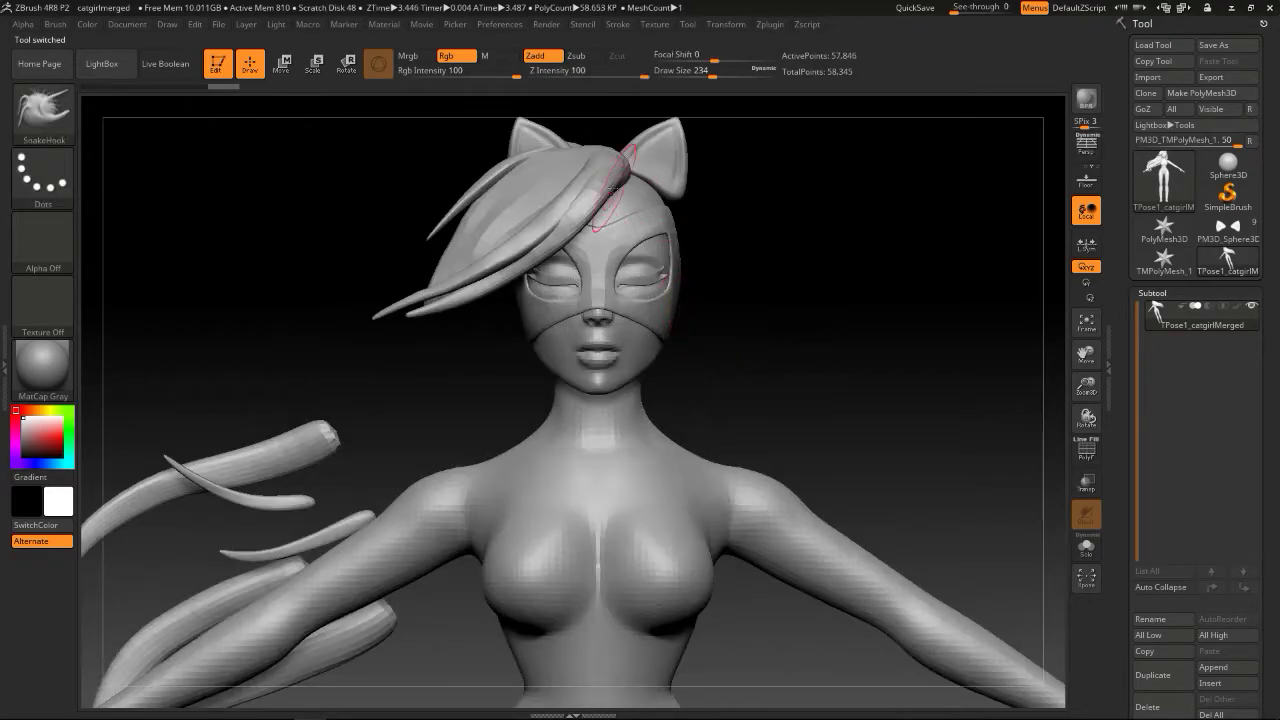
Reshape the sides of the face and mask with the SnakeHook brush, using draw sizes 318 and 358
{"action": "mouse_move", "coordinate": [726, 317]}
{"action": "left_mouse_down"}
{"action": "mouse_move", "coordinate": [704, 318]}
{"action": "mouse_move", "coordinate": [731, 338]}
{"action": "mouse_move", "coordinate": [675, 337]}
{"action": "left_mouse_up"}
{"action": "key", "text": "b"}
{"action": "key", "text": "s"}
{"action": "key", "text": "h"}
{"action": "key", "text": "s"}
{"action": "key", "text": "ctrl+z"}
{"action": "key", "text": "s"}
{"action": "mouse_move", "coordinate": [664, 338]}
{"action": "left_mouse_down"}
{"action": "mouse_move", "coordinate": [754, 391]}
{"action": "mouse_move", "coordinate": [726, 371]}
{"action": "mouse_move", "coordinate": [719, 327]}
{"action": "mouse_move", "coordinate": [679, 297]}
{"action": "mouse_move", "coordinate": [674, 339]}
{"action": "left_mouse_up"}
{"action": "key", "text": "s"}
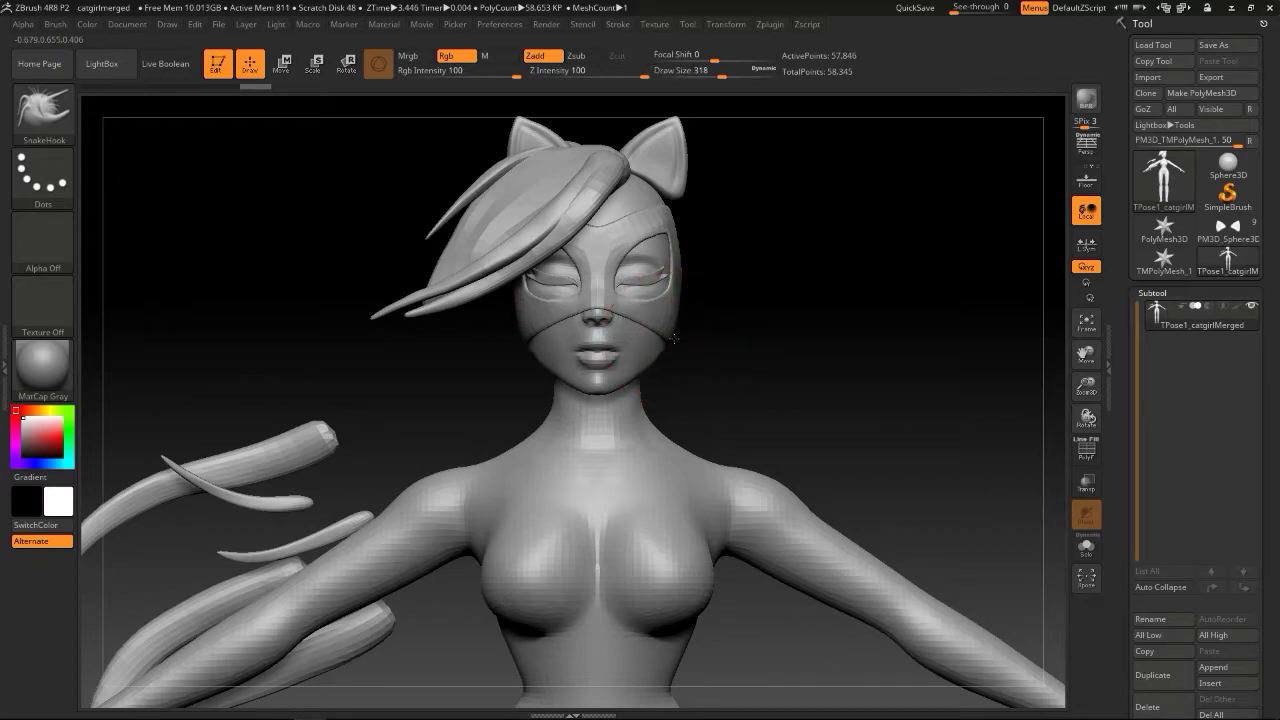
{"action": "left_click_drag", "start_coordinate": [672, 340], "coordinate": [667, 340]}
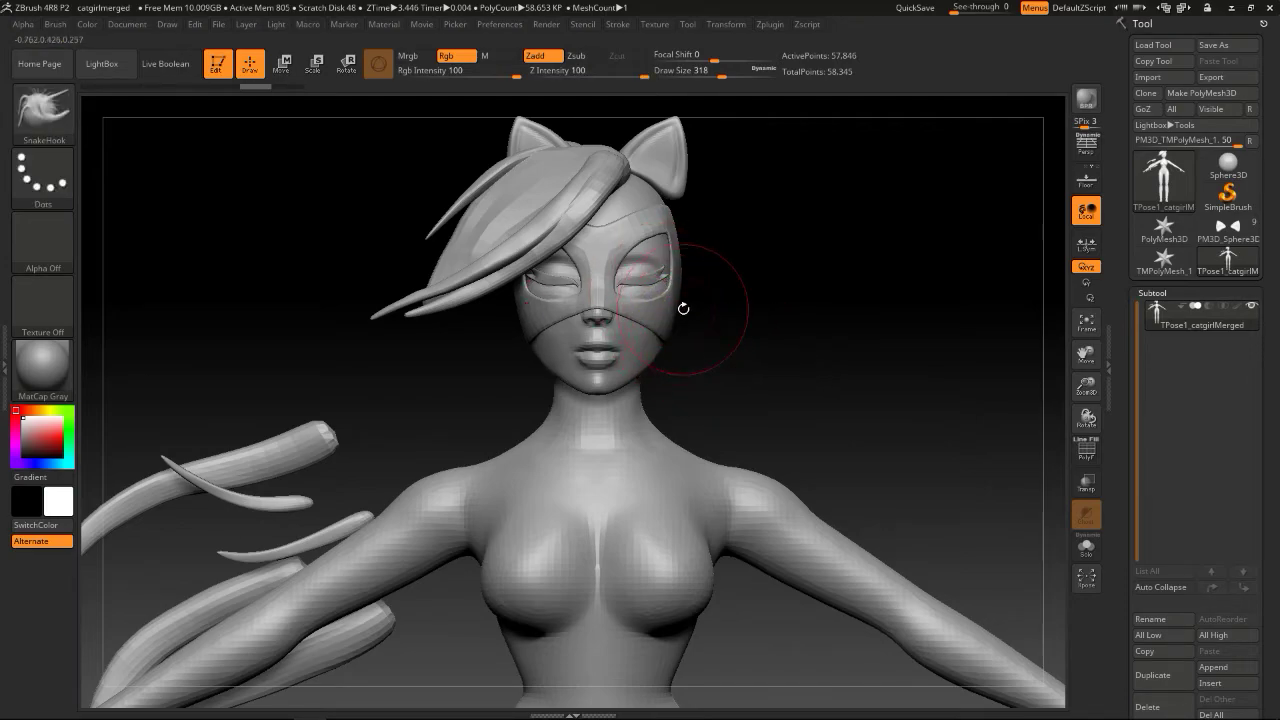
{"action": "left_click_drag", "start_coordinate": [634, 287], "coordinate": [634, 243]}
{"action": "key", "text": "]"}
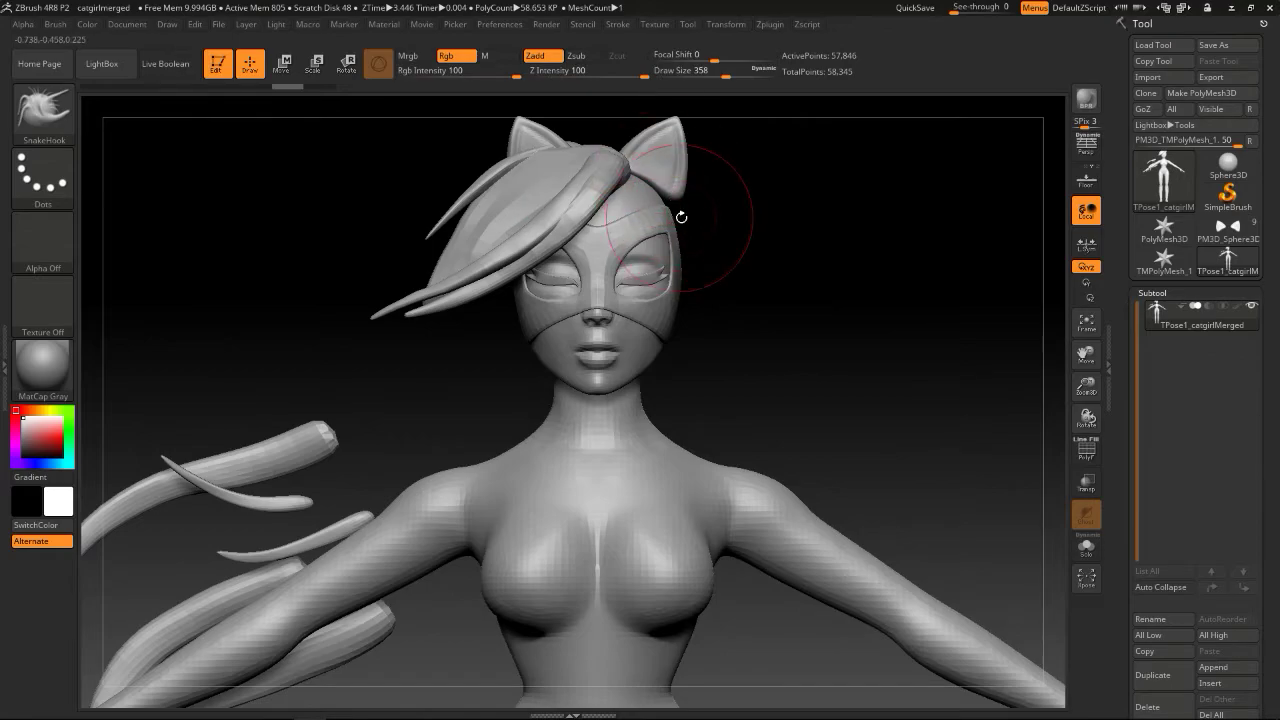
{"action": "mouse_move", "coordinate": [706, 198]}
{"action": "left_mouse_down"}
{"action": "mouse_move", "coordinate": [660, 206]}
{"action": "mouse_move", "coordinate": [722, 203]}
{"action": "left_mouse_up"}
{"action": "left_click", "coordinate": [663, 170], "text": "ctrl+alt+shift"}
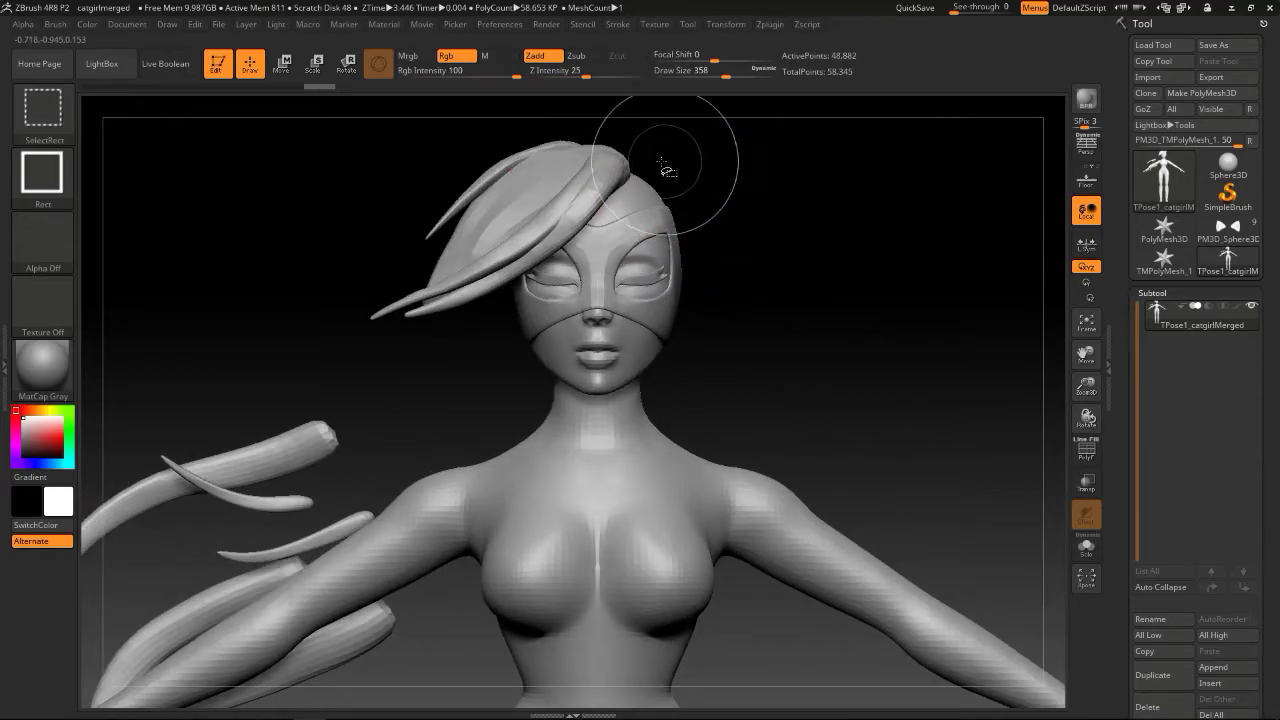
{"action": "left_click", "coordinate": [668, 162], "text": "ctrl+shift"}
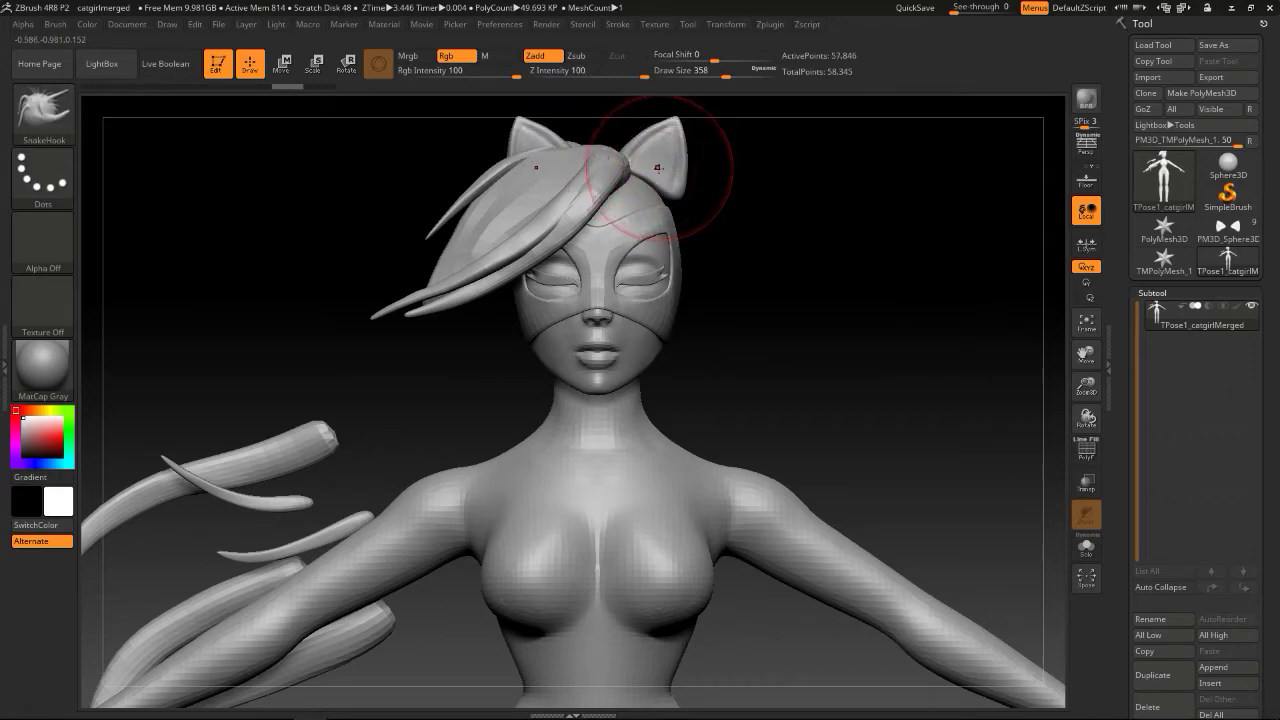
{"action": "left_click", "coordinate": [648, 228], "text": "ctrl+alt+shift"}
{"action": "left_click", "coordinate": [648, 228], "text": "ctrl+alt+shift"}
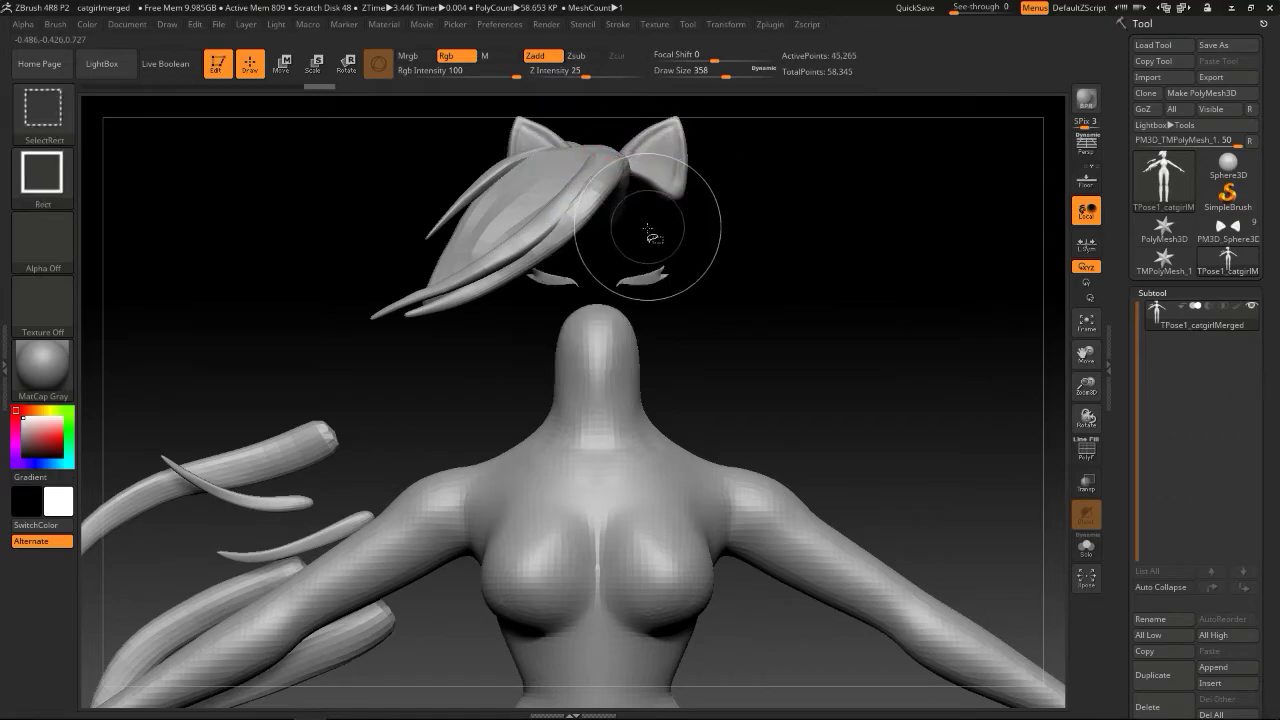
{"action": "left_click", "coordinate": [708, 278], "text": "ctrl+shift"}
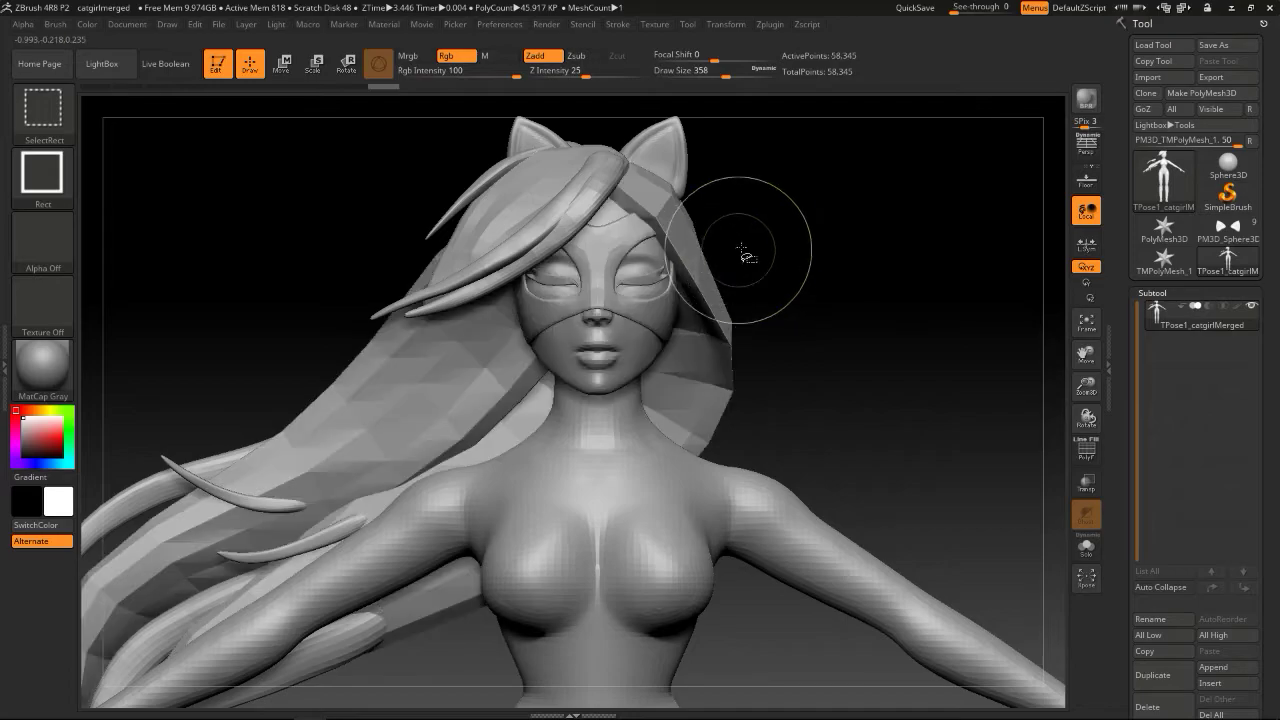
Isolate the head, face mask and eye parts and mask all the hair, ears and body around them
{"action": "left_click", "coordinate": [645, 345], "text": "ctrl+shift"}
{"action": "left_click", "coordinate": [647, 325], "text": "ctrl+shift"}
{"action": "left_click", "coordinate": [654, 295], "text": "ctrl+shift"}
{"action": "left_click", "coordinate": [654, 286], "text": "ctrl+shift"}
{"action": "key", "text": "ctrl+z"}
{"action": "left_click", "coordinate": [650, 282], "text": "ctrl+shift"}
{"action": "left_click", "coordinate": [799, 235], "text": "ctrl+shift"}
{"action": "key", "text": "ctrl+z"}
{"action": "left_click_drag", "start_coordinate": [800, 234], "coordinate": [808, 211], "text": "ctrl+shift"}
{"action": "left_click_drag", "start_coordinate": [792, 146], "coordinate": [506, 435], "text": "ctrl"}
{"action": "left_click", "coordinate": [775, 273], "text": "ctrl+shift"}
{"action": "left_click", "coordinate": [806, 256], "text": "ctrl"}
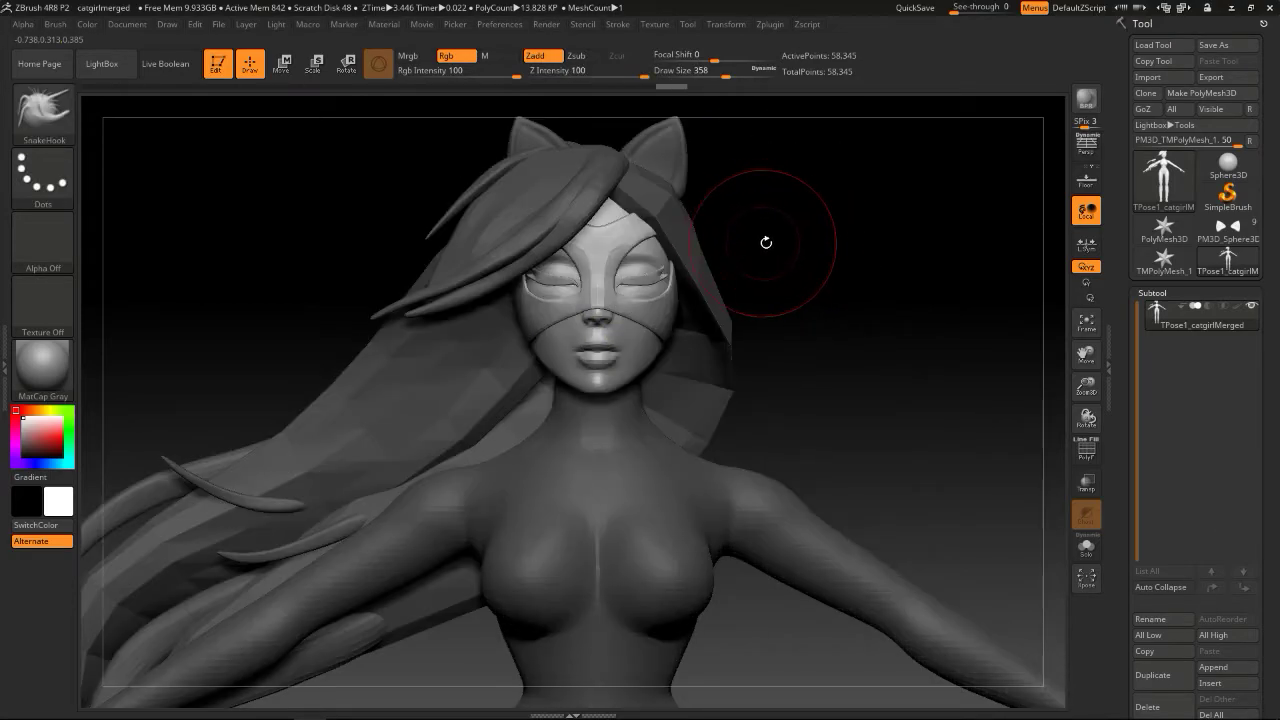
Hide the large back hair mass while keeping the masking on the rest of the figure
{"action": "left_click", "coordinate": [697, 252], "text": "ctrl+shift"}
{"action": "left_click", "coordinate": [710, 258], "text": "ctrl+shift"}
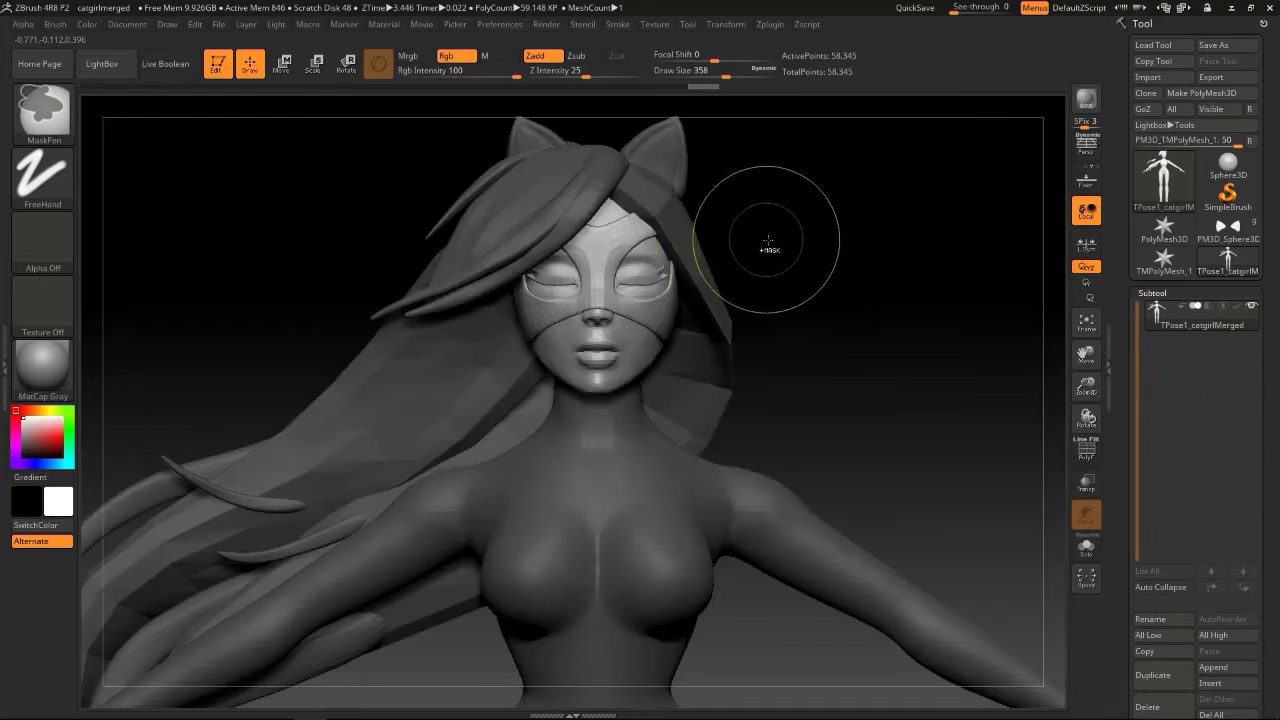
{"action": "left_click", "coordinate": [727, 314], "text": "ctrl+shift"}
{"action": "left_click", "coordinate": [727, 314], "text": "ctrl+shift"}
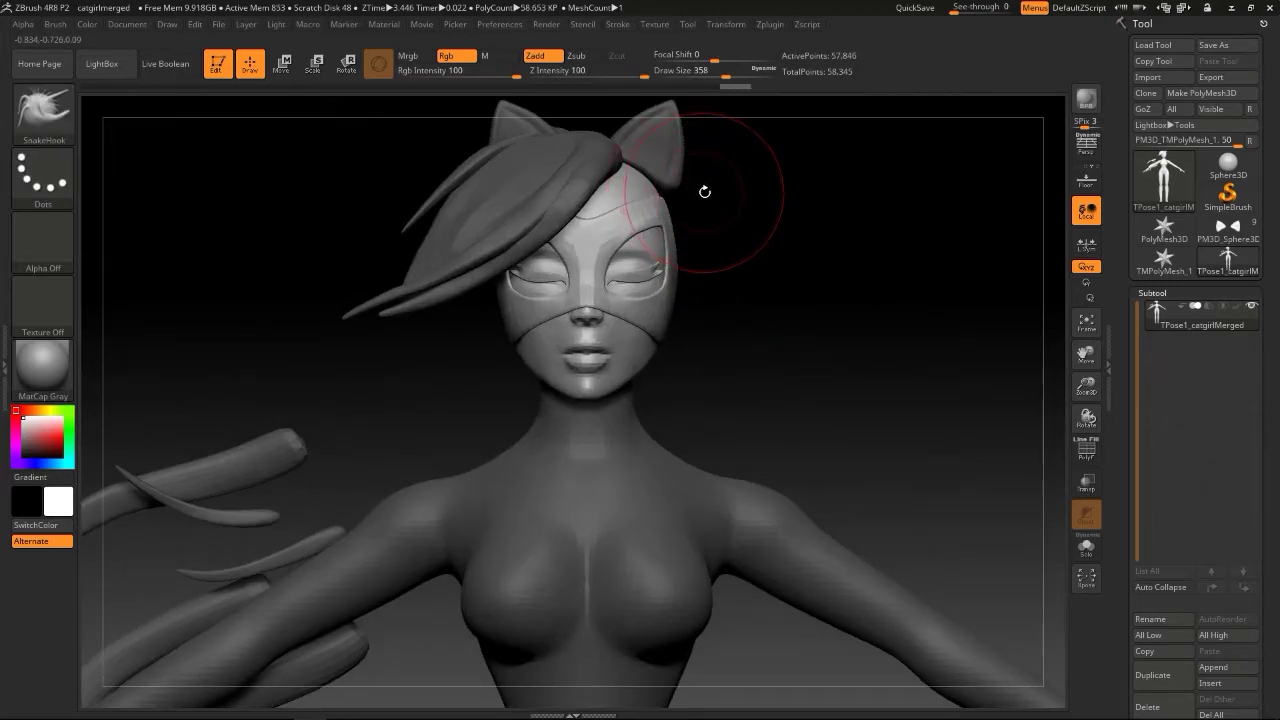
Reshape the upper side of the unmasked head with the SnakeHook brush, enlarging its draw size to 476
{"action": "key", "text": "b"}
{"action": "key", "text": "s"}
{"action": "key", "text": "h"}
{"action": "key", "text": "bracketright"}
{"action": "key", "text": "bracketright"}
{"action": "key", "text": "bracketright"}
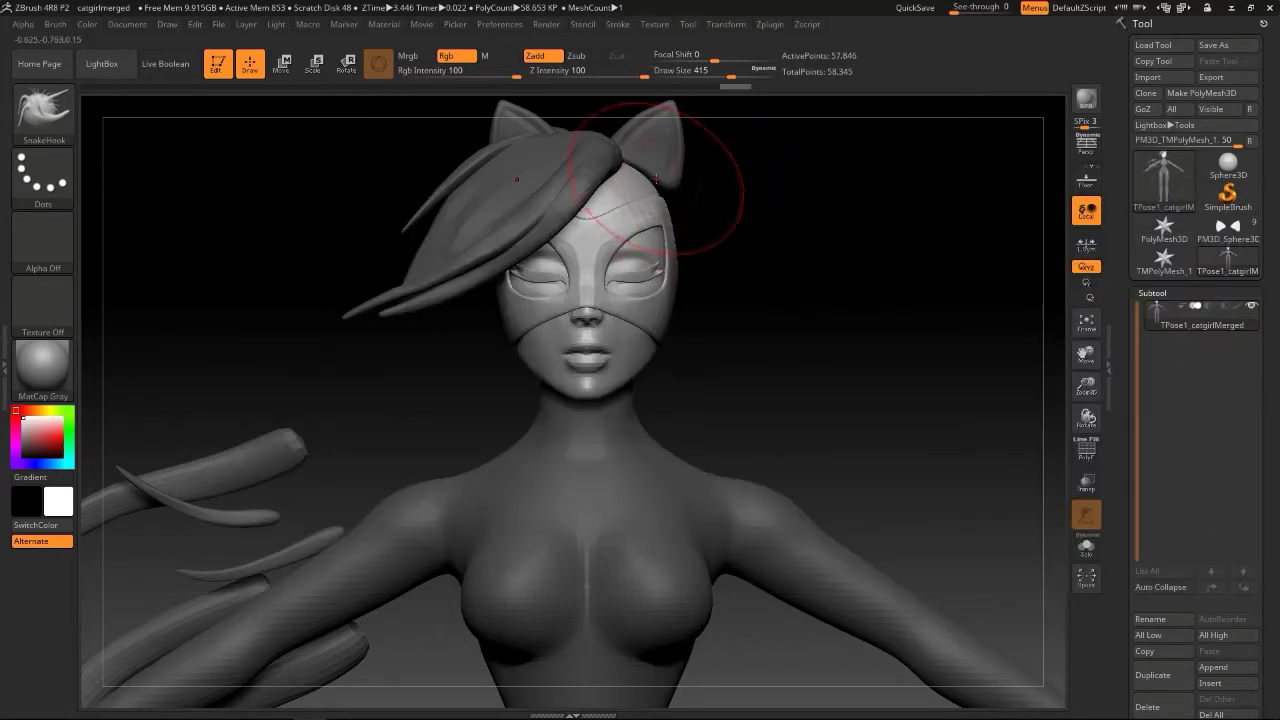
{"action": "mouse_move", "coordinate": [718, 186]}
{"action": "left_mouse_down"}
{"action": "mouse_move", "coordinate": [703, 186]}
{"action": "mouse_move", "coordinate": [734, 188]}
{"action": "left_mouse_up"}
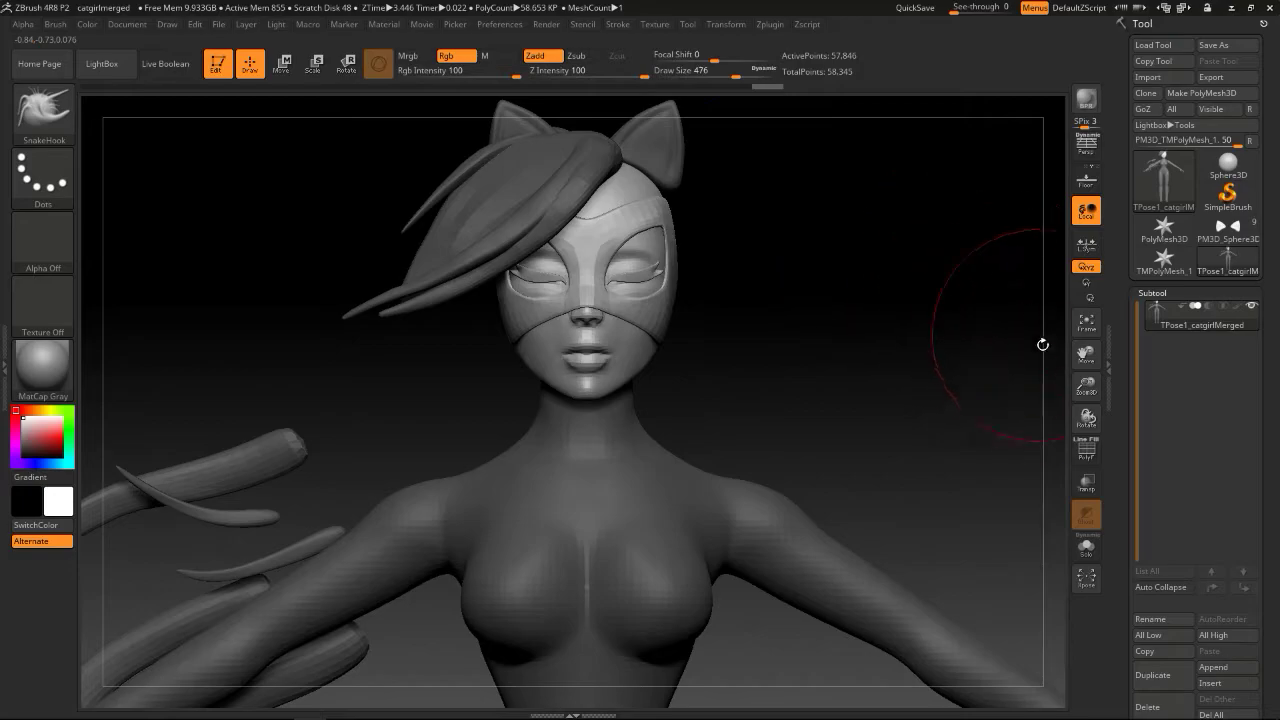
Refine the head's outline from behind and from the front with SnakeHook, reducing the draw size to 386, and compare the undo history states
{"action": "left_click", "coordinate": [1088, 482]}
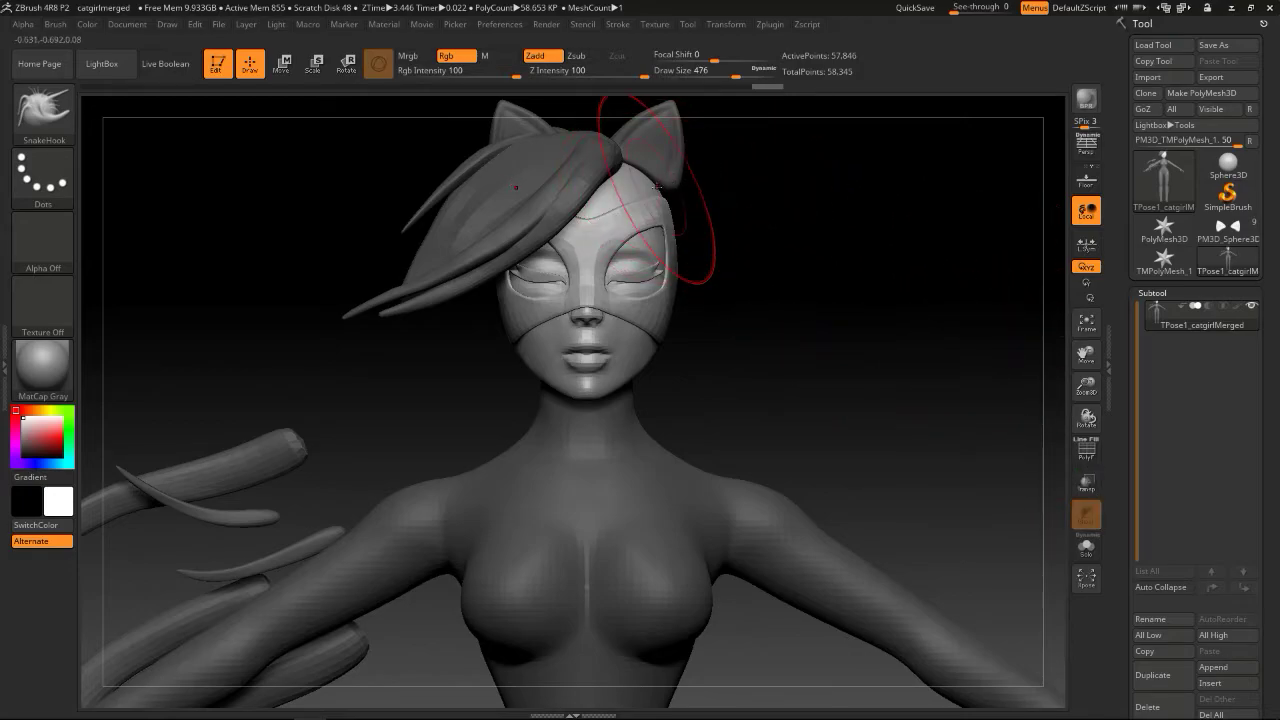
{"action": "left_click_drag", "start_coordinate": [920, 185], "coordinate": [650, 176]}
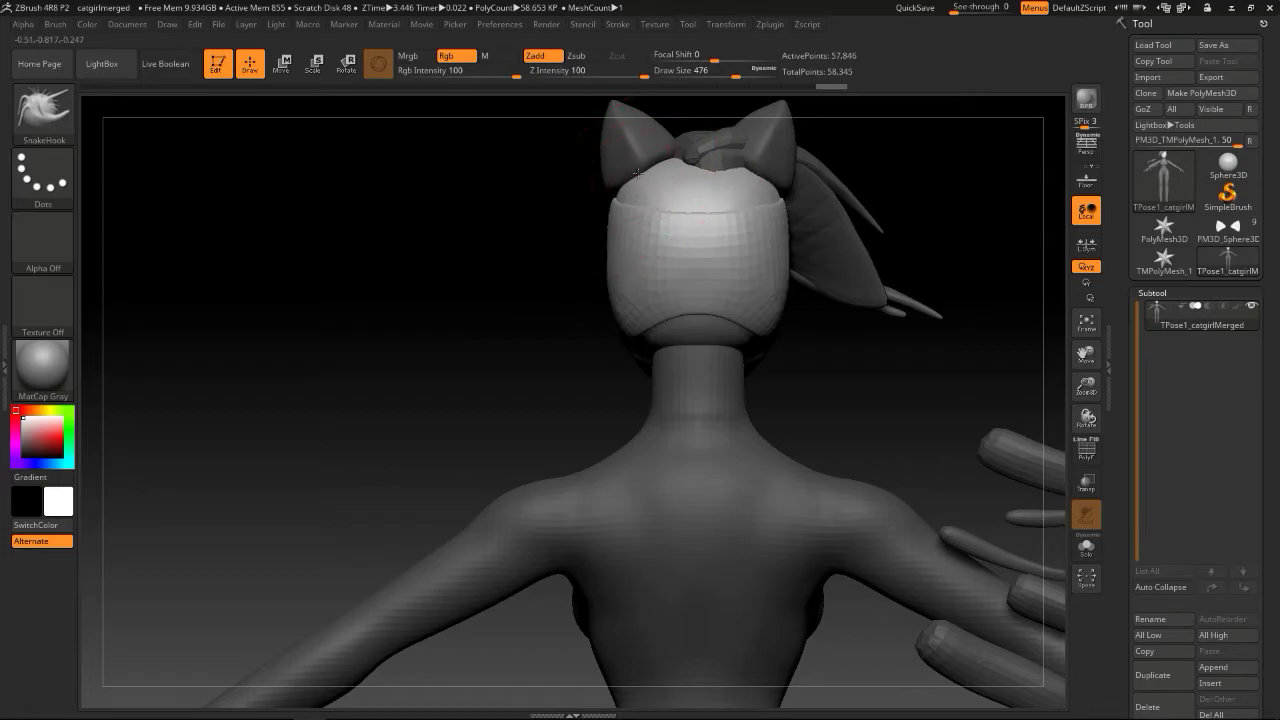
{"action": "mouse_move", "coordinate": [637, 229]}
{"action": "right_mouse_down"}
{"action": "mouse_move", "coordinate": [754, 220]}
{"action": "mouse_move", "coordinate": [697, 235]}
{"action": "mouse_move", "coordinate": [724, 229]}
{"action": "mouse_move", "coordinate": [748, 246]}
{"action": "right_mouse_up"}
{"action": "key", "text": "s"}
{"action": "left_click_drag", "start_coordinate": [741, 254], "coordinate": [728, 259]}
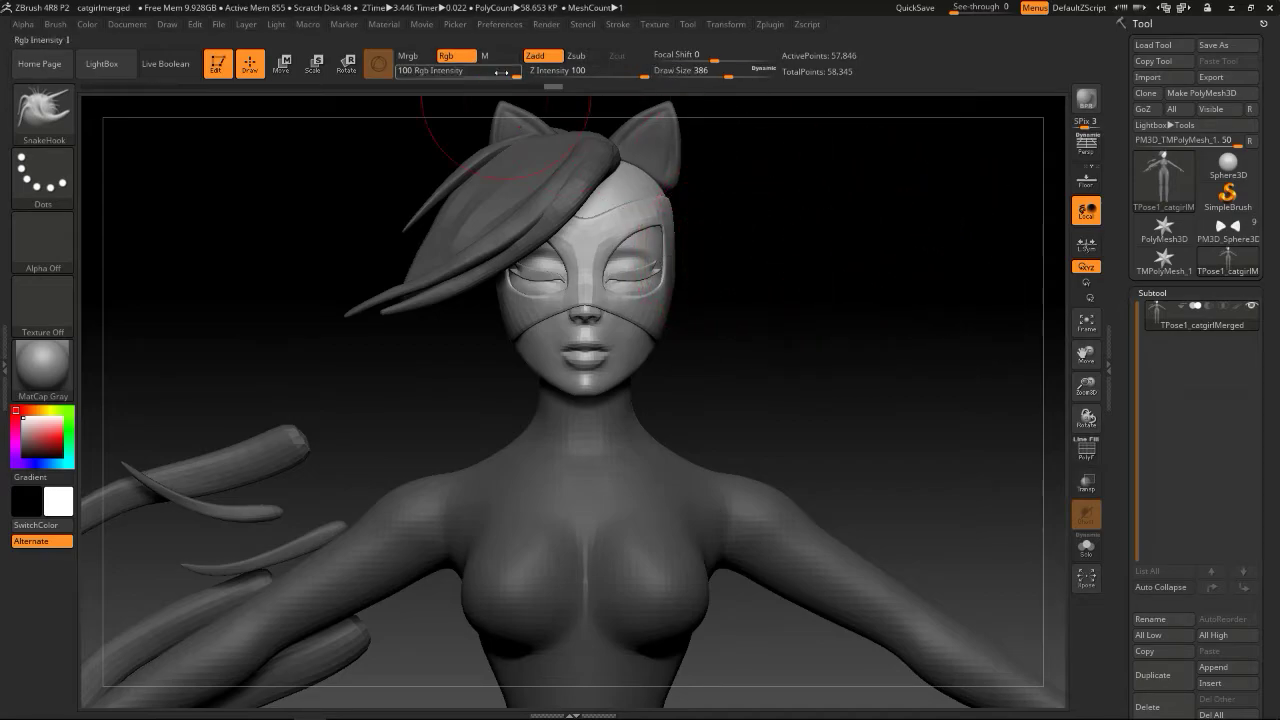
{"action": "mouse_move", "coordinate": [546, 85]}
{"action": "right_mouse_down"}
{"action": "mouse_move", "coordinate": [375, 101]}
{"action": "mouse_move", "coordinate": [534, 104]}
{"action": "right_mouse_up"}
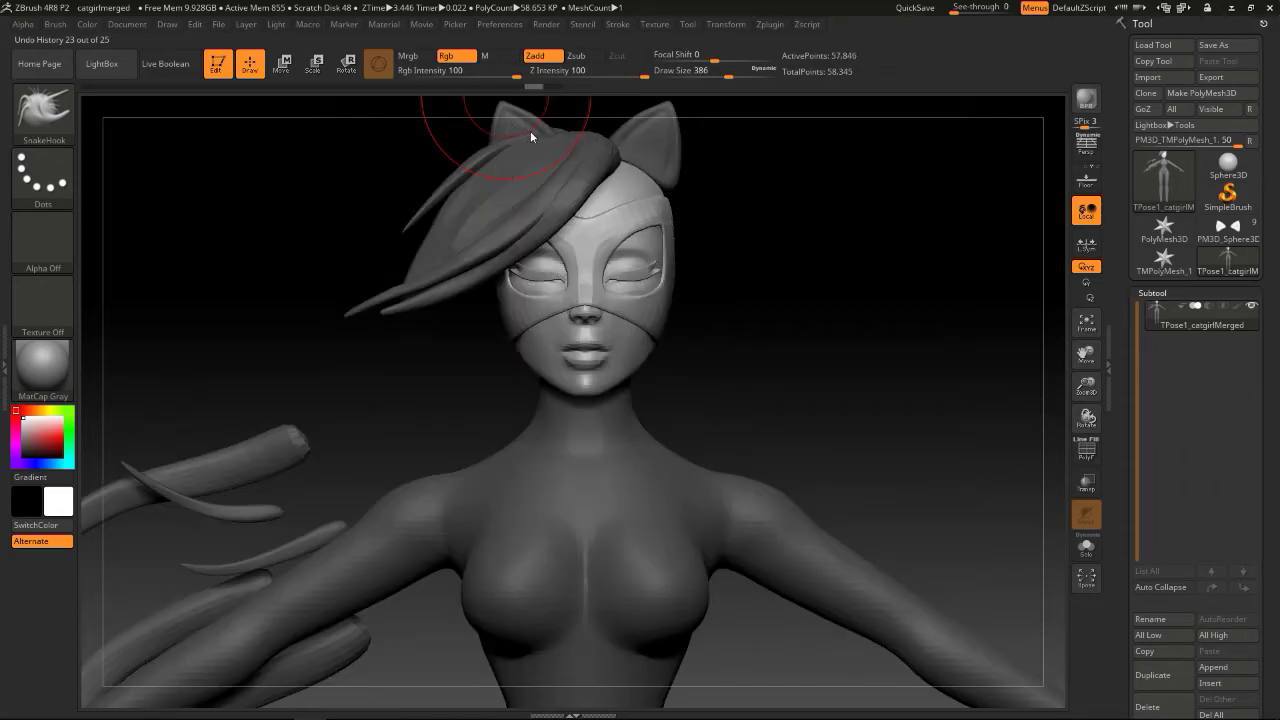
Unhide the whole figure, clear its mask and transfer the reshaped posing mesh back to the subtools with TPose|SubT
{"action": "mouse_move", "coordinate": [742, 203]}
{"action": "left_mouse_down"}
{"action": "mouse_move", "coordinate": [586, 229]}
{"action": "mouse_move", "coordinate": [537, 263]}
{"action": "mouse_move", "coordinate": [805, 193]}
{"action": "left_mouse_up"}
{"action": "left_click", "coordinate": [857, 266], "text": "ctrl+shift"}
{"action": "mouse_move", "coordinate": [857, 266]}
{"action": "left_mouse_down"}
{"action": "mouse_move", "coordinate": [817, 253]}
{"action": "mouse_move", "coordinate": [797, 263]}
{"action": "mouse_move", "coordinate": [818, 264]}
{"action": "mouse_move", "coordinate": [783, 270]}
{"action": "mouse_move", "coordinate": [814, 277]}
{"action": "mouse_move", "coordinate": [803, 260]}
{"action": "mouse_move", "coordinate": [820, 266]}
{"action": "mouse_move", "coordinate": [768, 175]}
{"action": "mouse_move", "coordinate": [749, 223]}
{"action": "mouse_move", "coordinate": [767, 245]}
{"action": "mouse_move", "coordinate": [786, 243]}
{"action": "left_mouse_up"}
{"action": "left_click", "coordinate": [775, 25]}
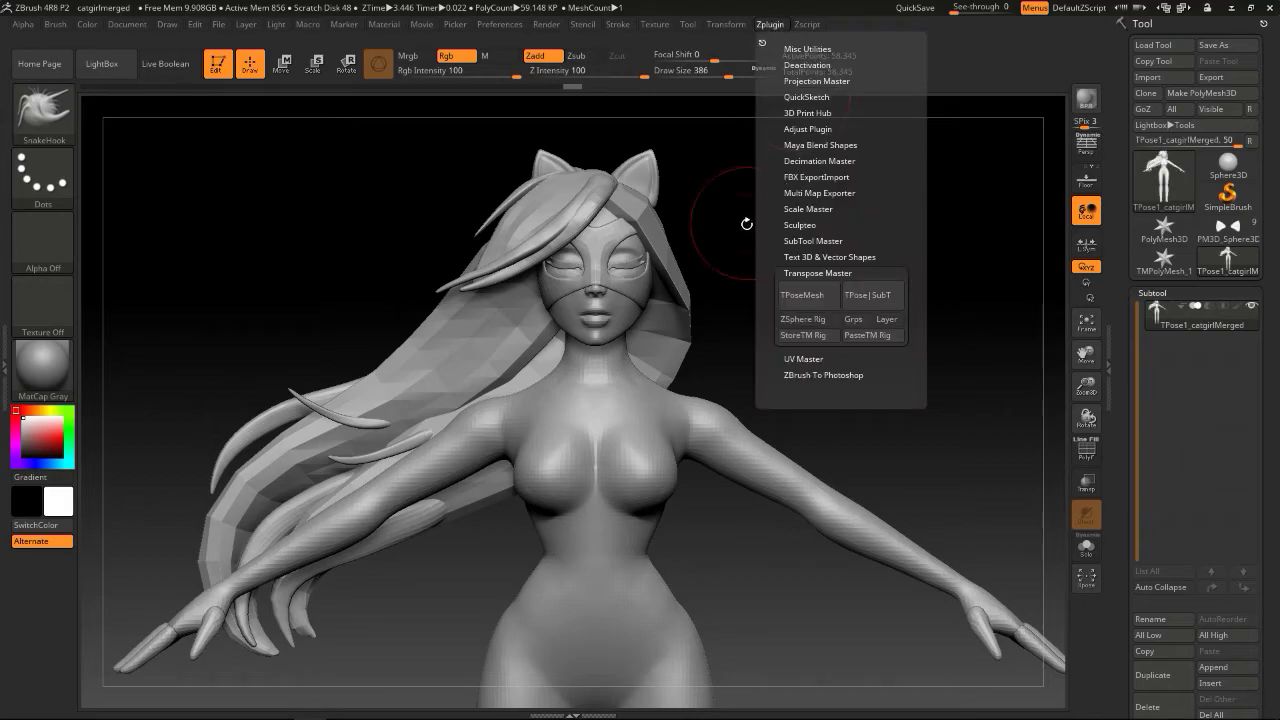
{"action": "left_click", "coordinate": [855, 295]}
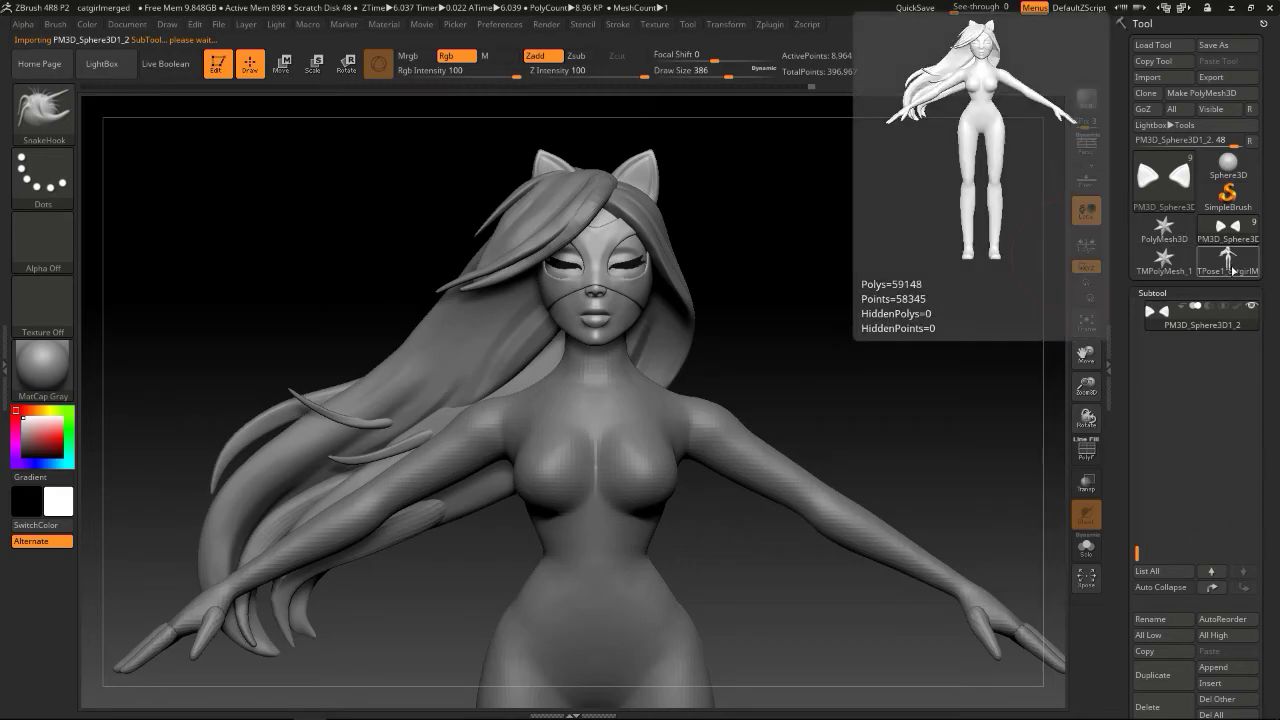
Delete the temporary TPose1_catgirlMerged posing mesh and reload the nine-part catgirl tool
{"action": "left_click", "coordinate": [1228, 262]}
{"action": "scroll", "coordinate": [1118, 502], "scroll_direction": "down", "scroll_amount": 3}
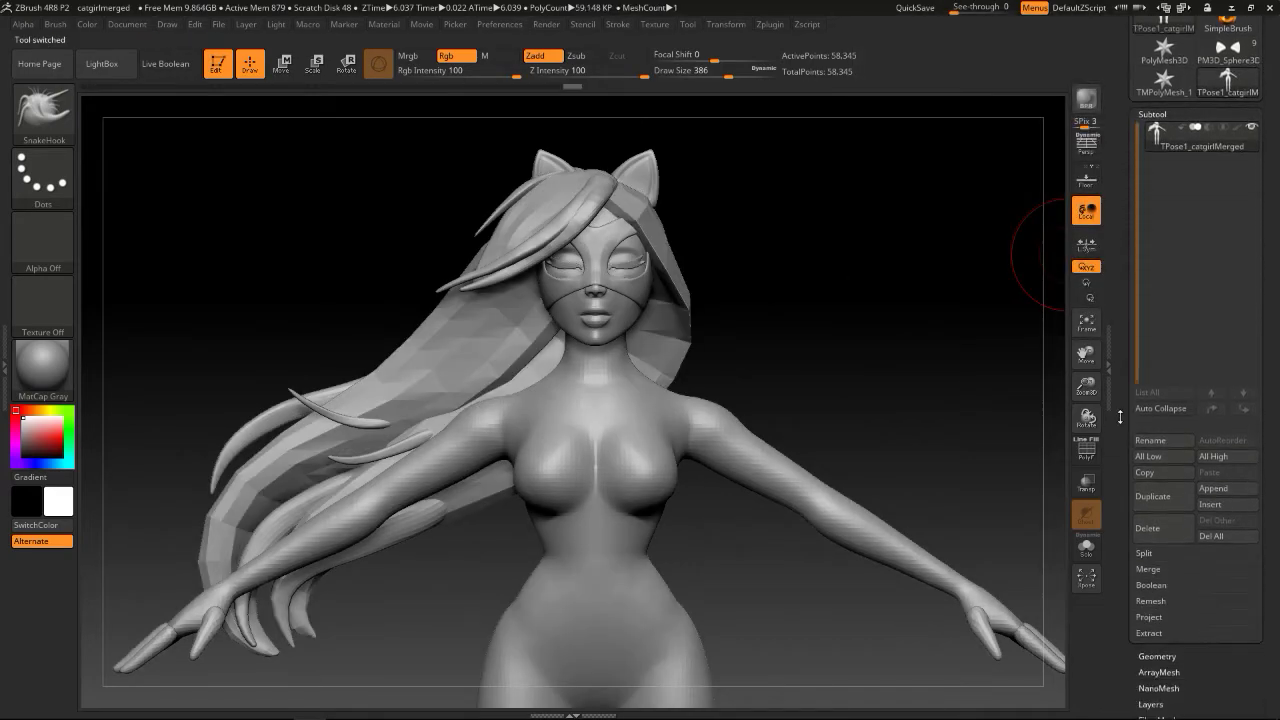
{"action": "left_click", "coordinate": [1160, 526]}
{"action": "left_click", "coordinate": [1041, 548]}
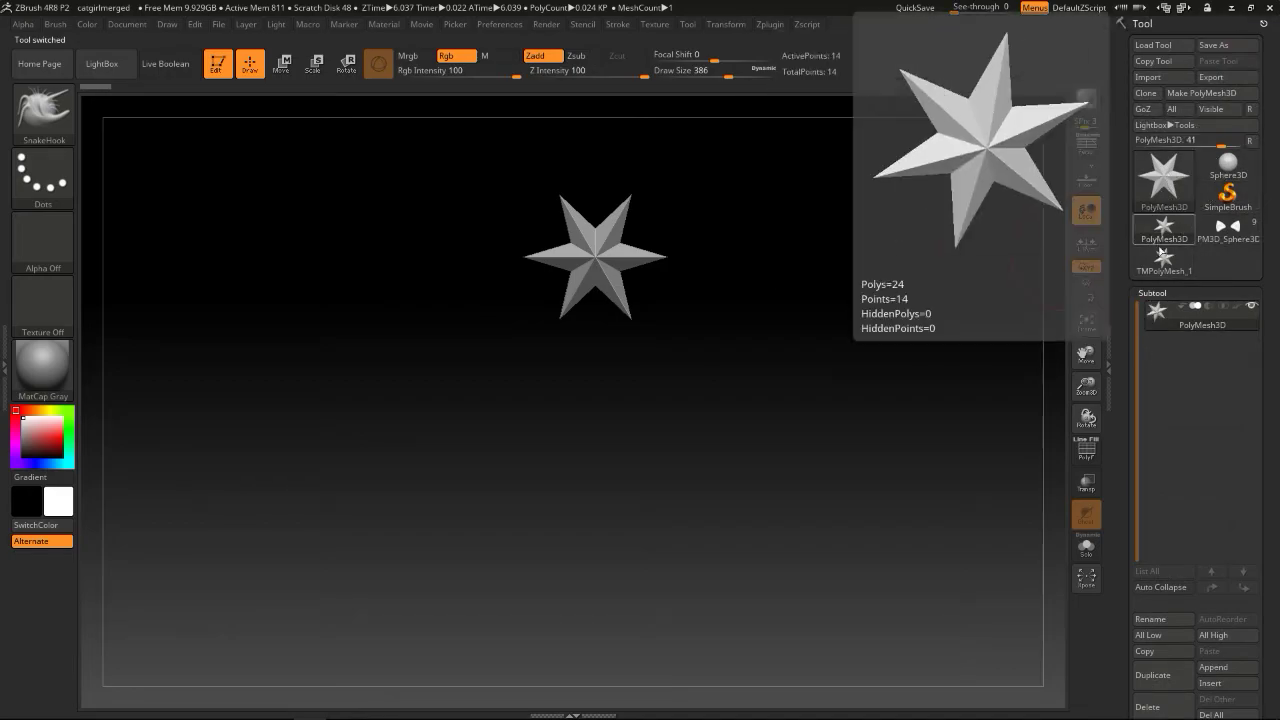
{"action": "left_click", "coordinate": [1226, 228]}
{"action": "mouse_move", "coordinate": [837, 271]}
{"action": "left_mouse_down", "text": "alt"}
{"action": "mouse_move", "coordinate": [819, 290]}
{"action": "mouse_move", "coordinate": [866, 310]}
{"action": "mouse_move", "coordinate": [877, 332]}
{"action": "mouse_move", "coordinate": [857, 331]}
{"action": "mouse_move", "coordinate": [846, 306]}
{"action": "left_mouse_up", "text": "alt"}
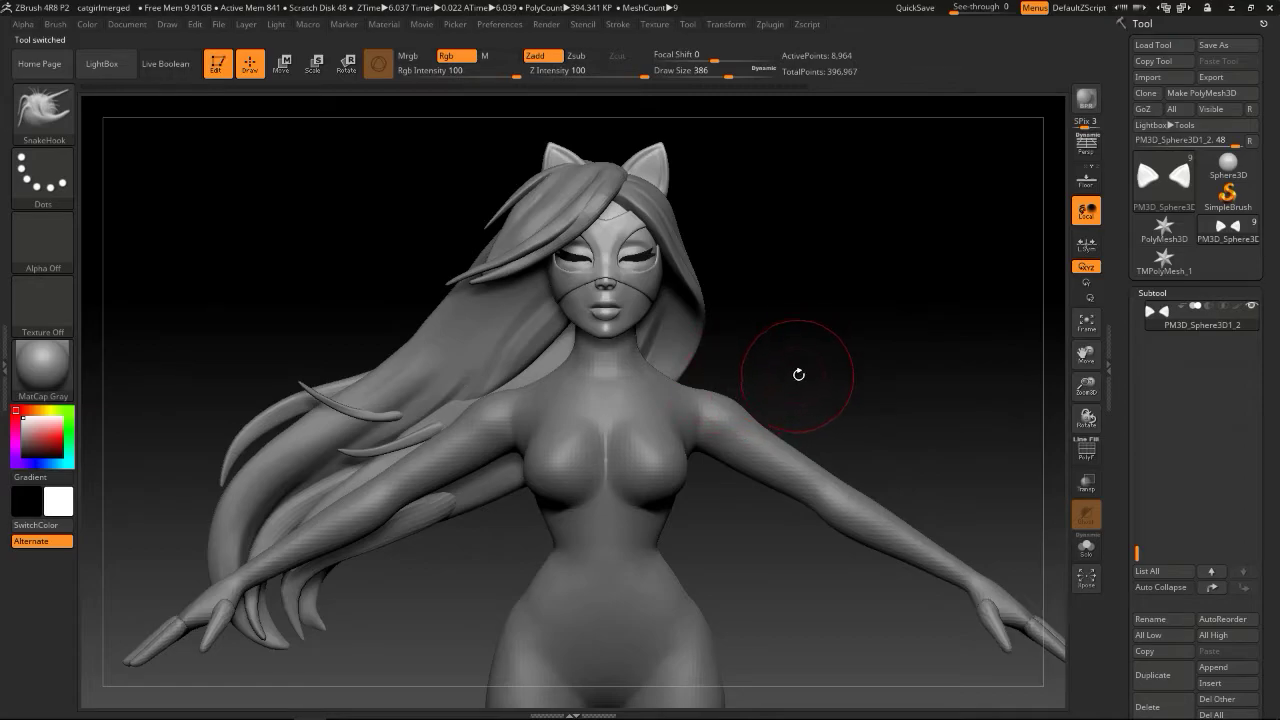
Select the catgirlMerged body subtool and activate the ClayBuildup brush
{"action": "left_click", "coordinate": [735, 412], "text": "alt"}
{"action": "mouse_move", "coordinate": [780, 374]}
{"action": "left_mouse_down"}
{"action": "mouse_move", "coordinate": [757, 386]}
{"action": "mouse_move", "coordinate": [802, 383]}
{"action": "mouse_move", "coordinate": [803, 398]}
{"action": "mouse_move", "coordinate": [690, 399]}
{"action": "mouse_move", "coordinate": [742, 382]}
{"action": "mouse_move", "coordinate": [758, 392]}
{"action": "mouse_move", "coordinate": [791, 354]}
{"action": "mouse_move", "coordinate": [803, 360]}
{"action": "mouse_move", "coordinate": [790, 362]}
{"action": "left_mouse_up"}
{"action": "key", "text": "b"}
{"action": "key", "text": "c"}
{"action": "key", "text": "b"}
{"action": "key", "text": "s"}
Save the project with the reshaped head over the catgirlmerged project file
{"action": "key", "text": "ctrl+s"}
{"action": "left_click", "coordinate": [765, 192]}
{"action": "left_click", "coordinate": [991, 423]}
{"action": "left_click", "coordinate": [679, 369]}
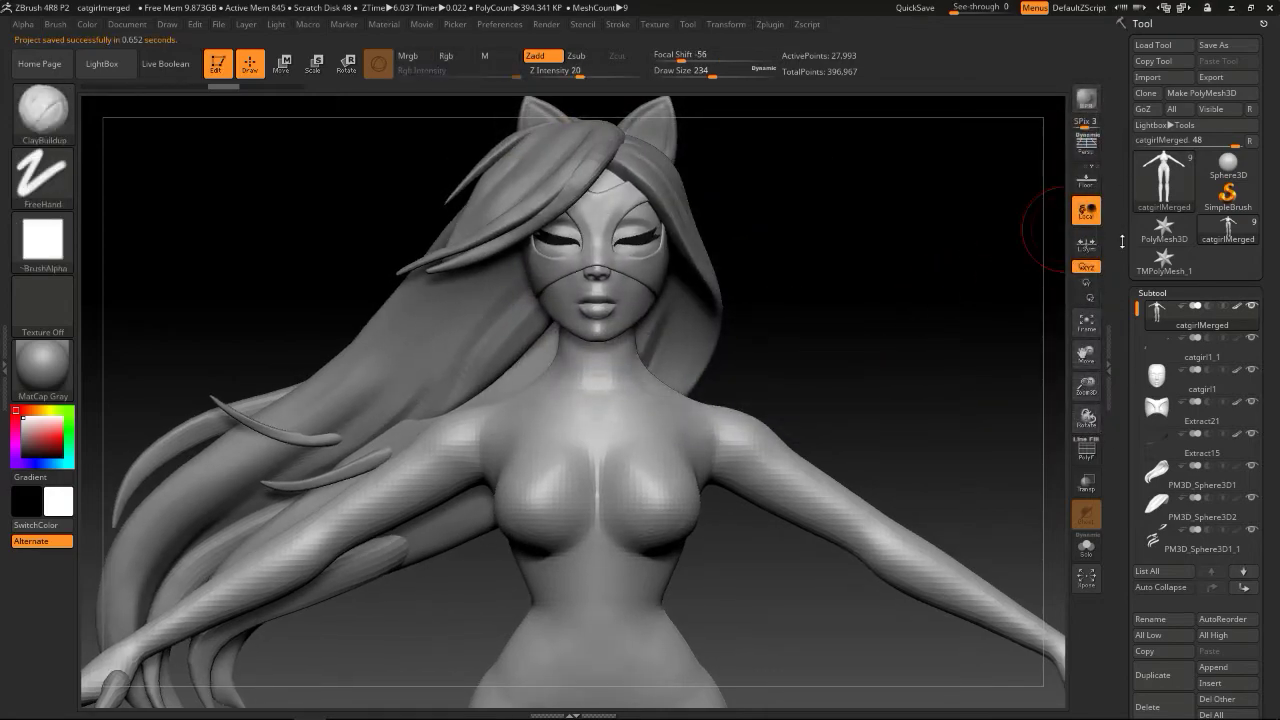
Save the tool over the existing catgirlMerged ZTool in the catgirl 3d folder
{"action": "left_click", "coordinate": [1240, 47]}
{"action": "left_click", "coordinate": [867, 193]}
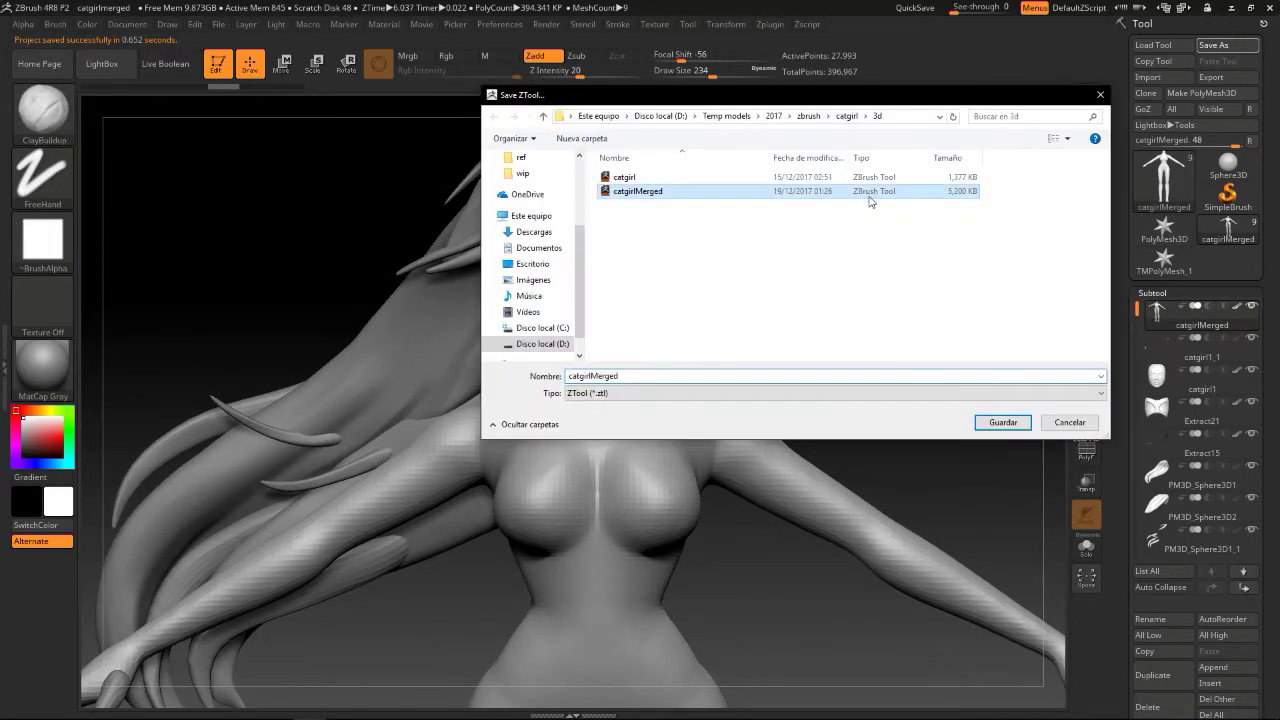
{"action": "left_click", "coordinate": [1002, 422]}
{"action": "left_click", "coordinate": [694, 374]}
{"action": "left_click_drag", "start_coordinate": [854, 299], "coordinate": [820, 324]}
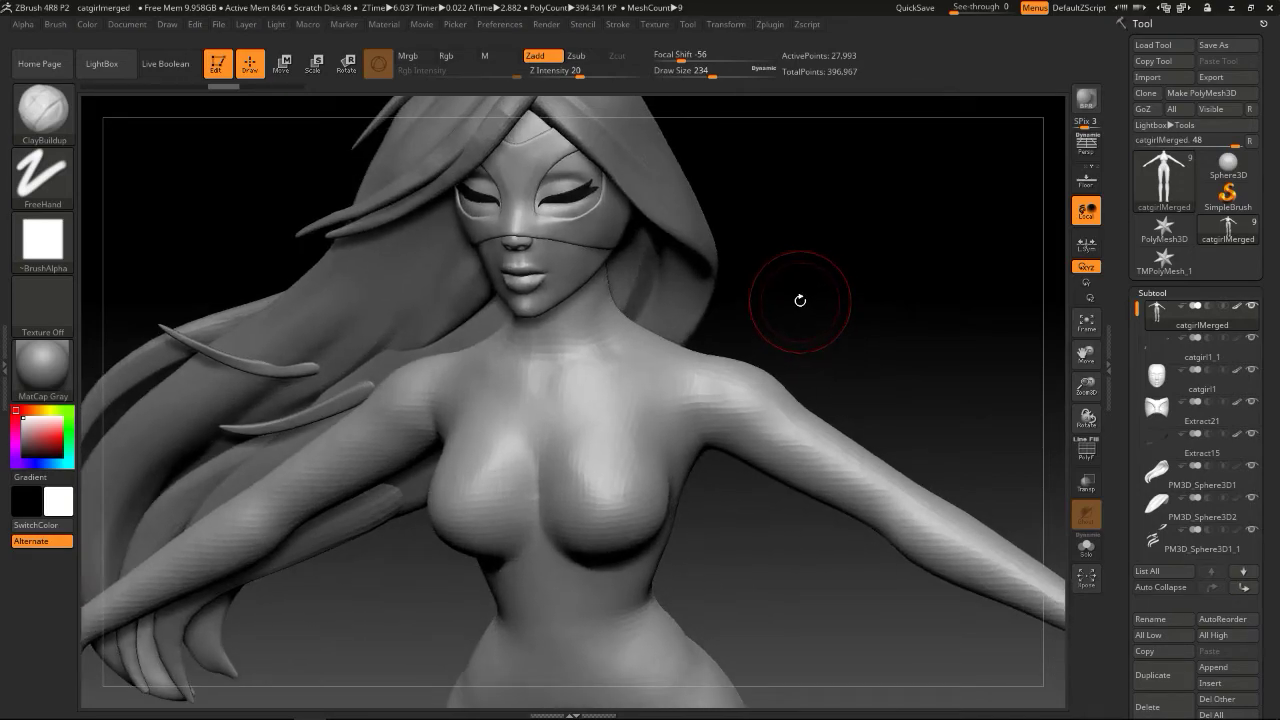
{"action": "left_click_drag", "start_coordinate": [767, 290], "coordinate": [768, 318]}
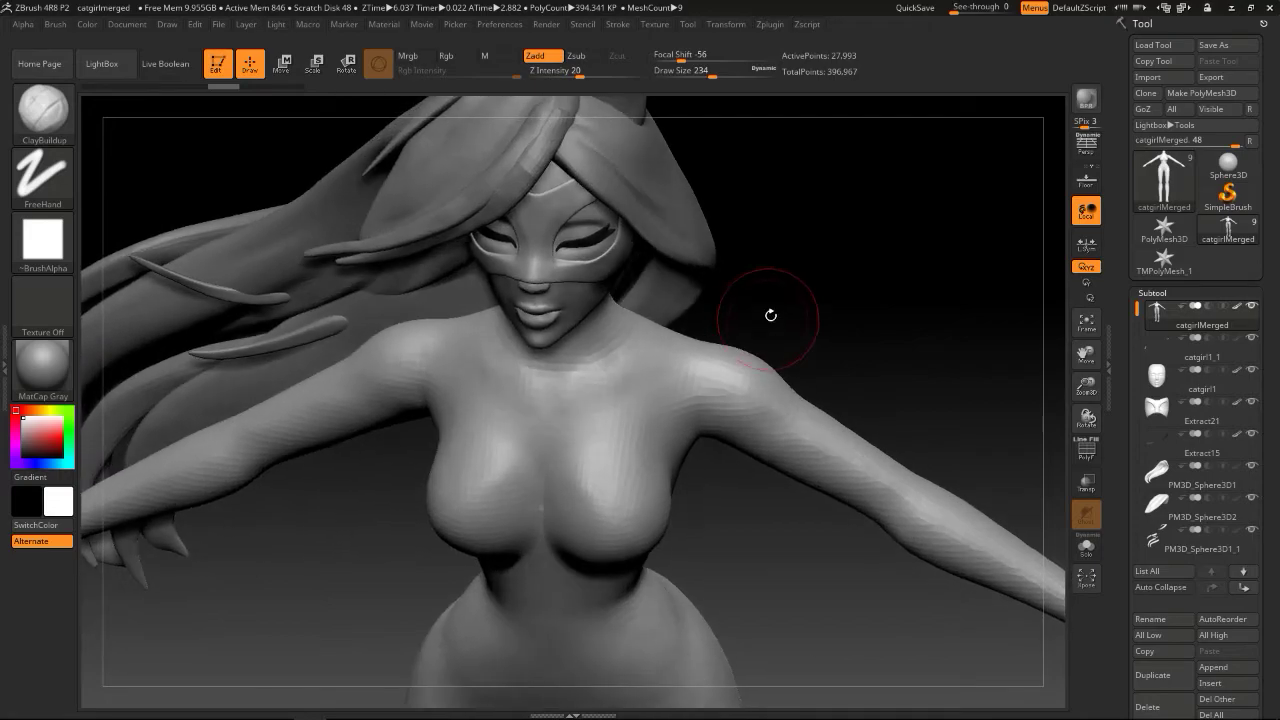
{"action": "mouse_move", "coordinate": [670, 342]}
{"action": "left_mouse_down"}
{"action": "mouse_move", "coordinate": [706, 352]}
{"action": "mouse_move", "coordinate": [702, 366]}
{"action": "mouse_move", "coordinate": [711, 350]}
{"action": "left_mouse_up"}
{"action": "key", "text": "ctrl+z"}
{"action": "key", "text": "ctrl+z"}
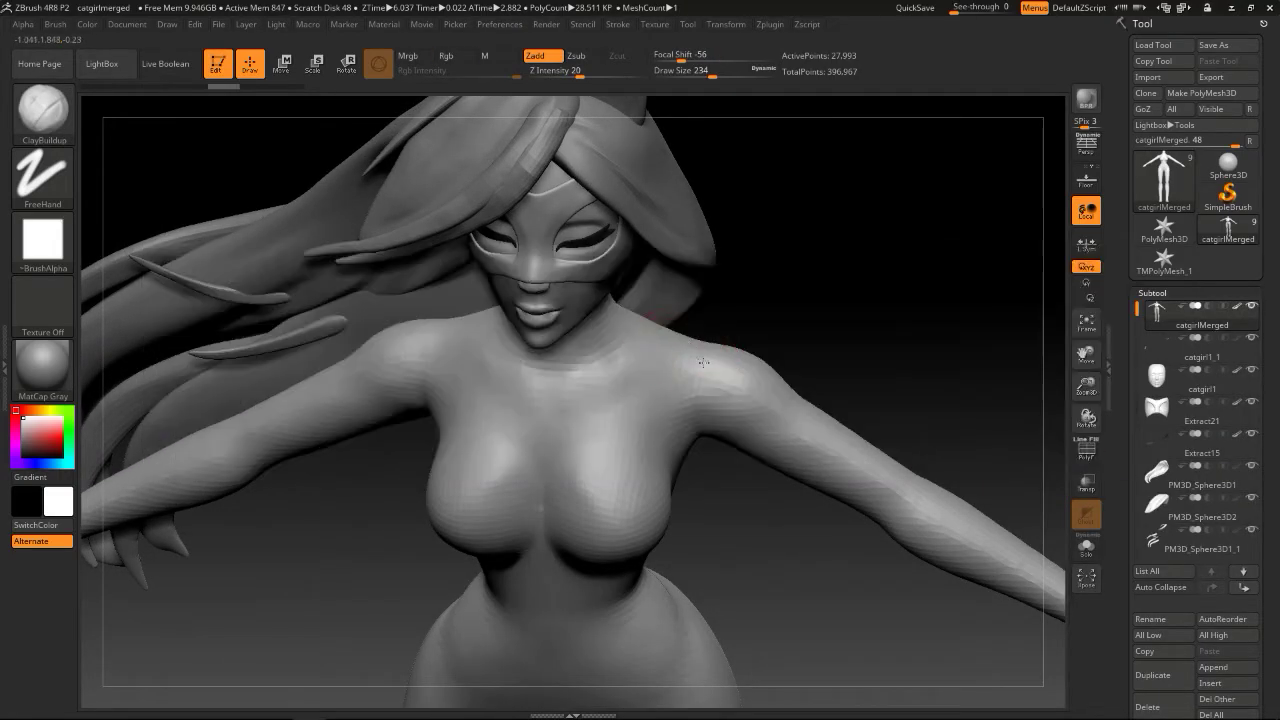
Build up the front of the neck on both sides with ClayBuildup at draw size 154
{"action": "left_click_drag", "start_coordinate": [900, 345], "coordinate": [871, 348]}
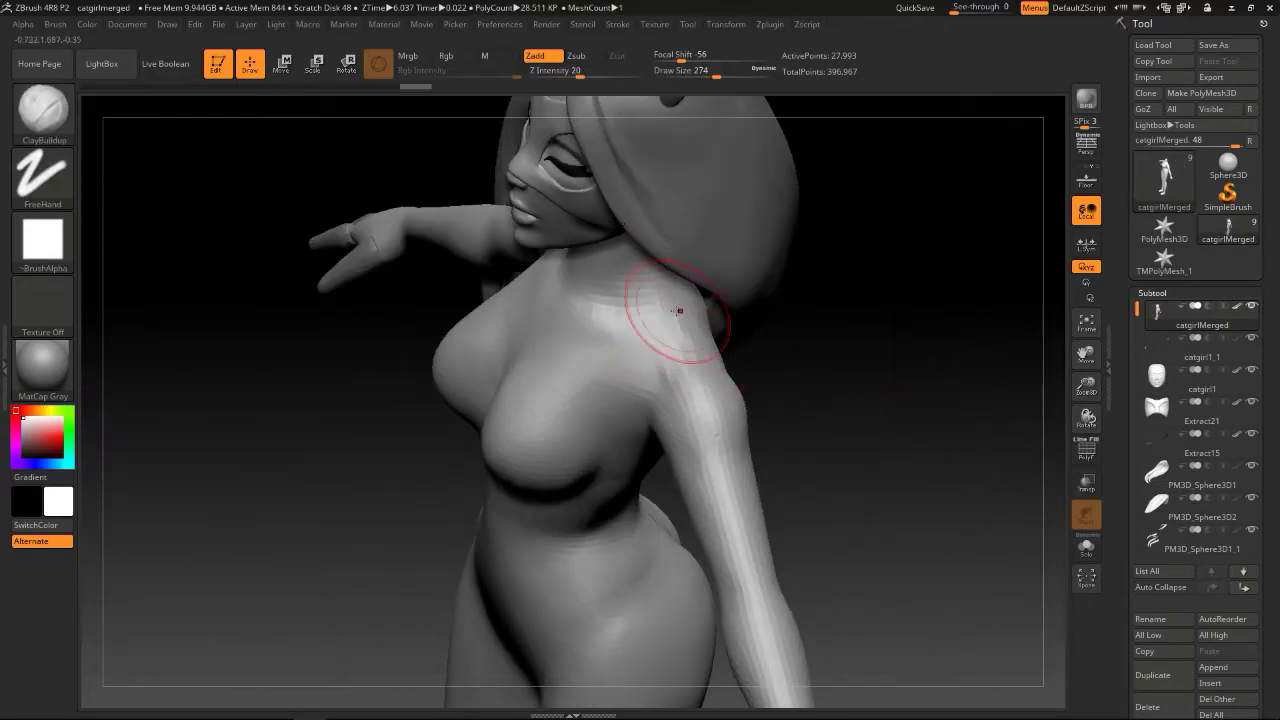
{"action": "key", "text": "shift"}
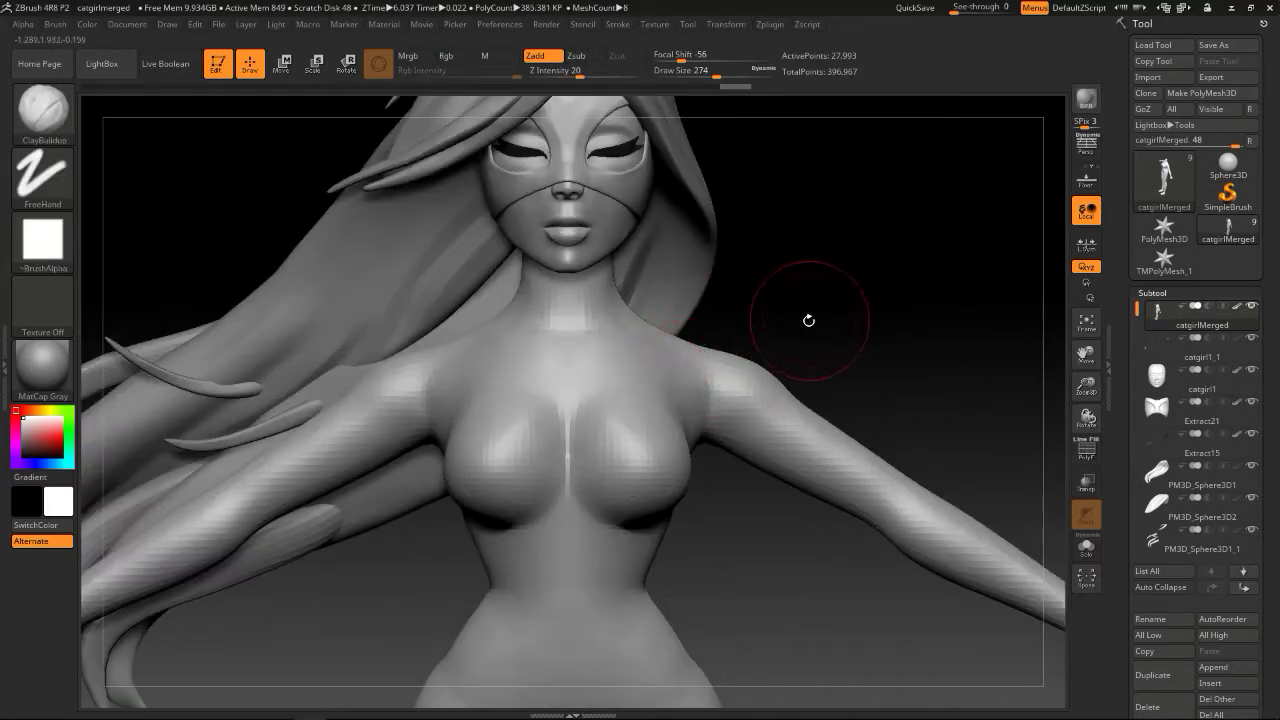
{"action": "mouse_move", "coordinate": [809, 320]}
{"action": "left_mouse_down"}
{"action": "mouse_move", "coordinate": [795, 323]}
{"action": "mouse_move", "coordinate": [807, 328]}
{"action": "left_mouse_up"}
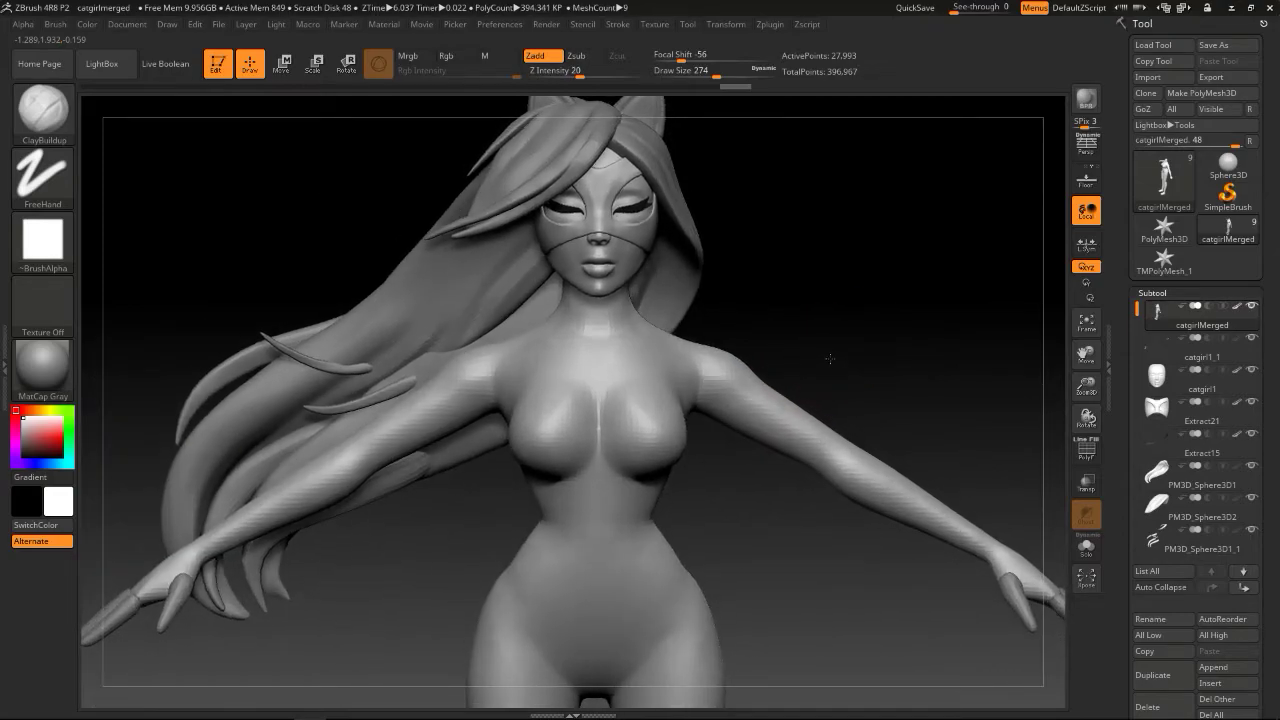
{"action": "left_click_drag", "start_coordinate": [832, 360], "coordinate": [722, 321]}
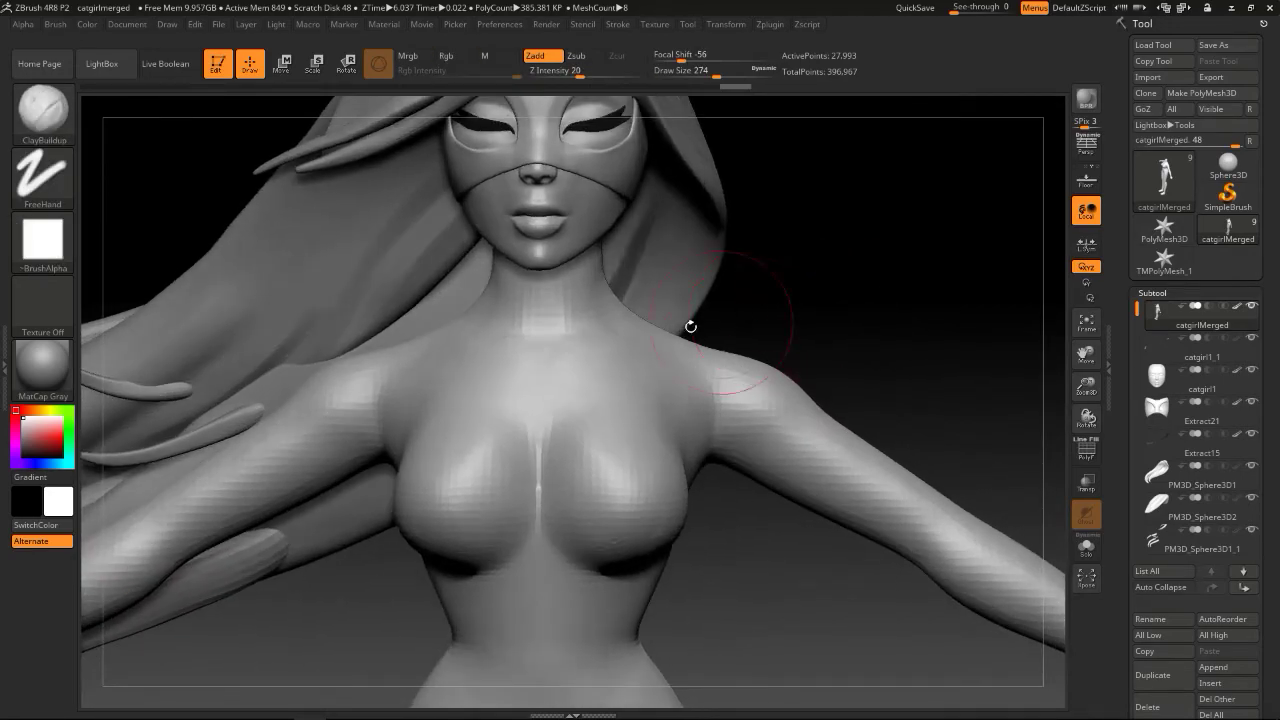
{"action": "left_click_drag", "start_coordinate": [571, 330], "coordinate": [572, 329]}
{"action": "key", "text": "s"}
{"action": "left_click_drag", "start_coordinate": [571, 299], "coordinate": [570, 299]}
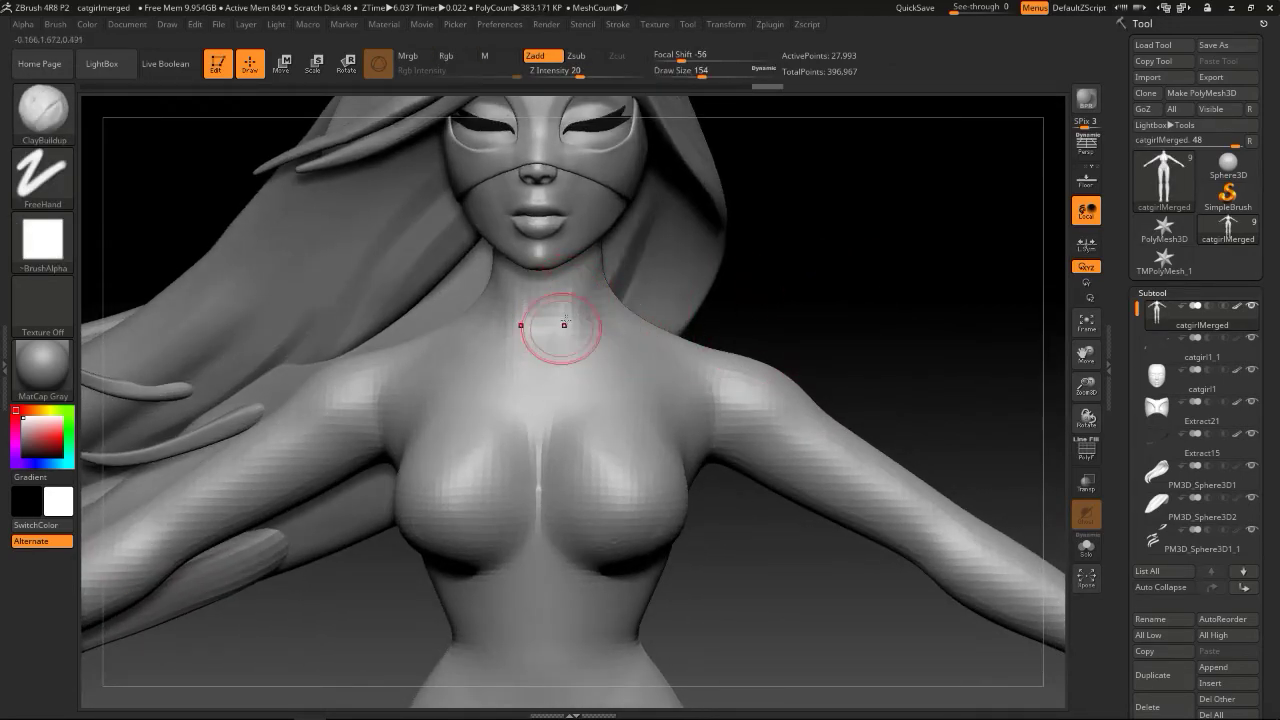
{"action": "left_click_drag", "start_coordinate": [752, 281], "coordinate": [761, 279]}
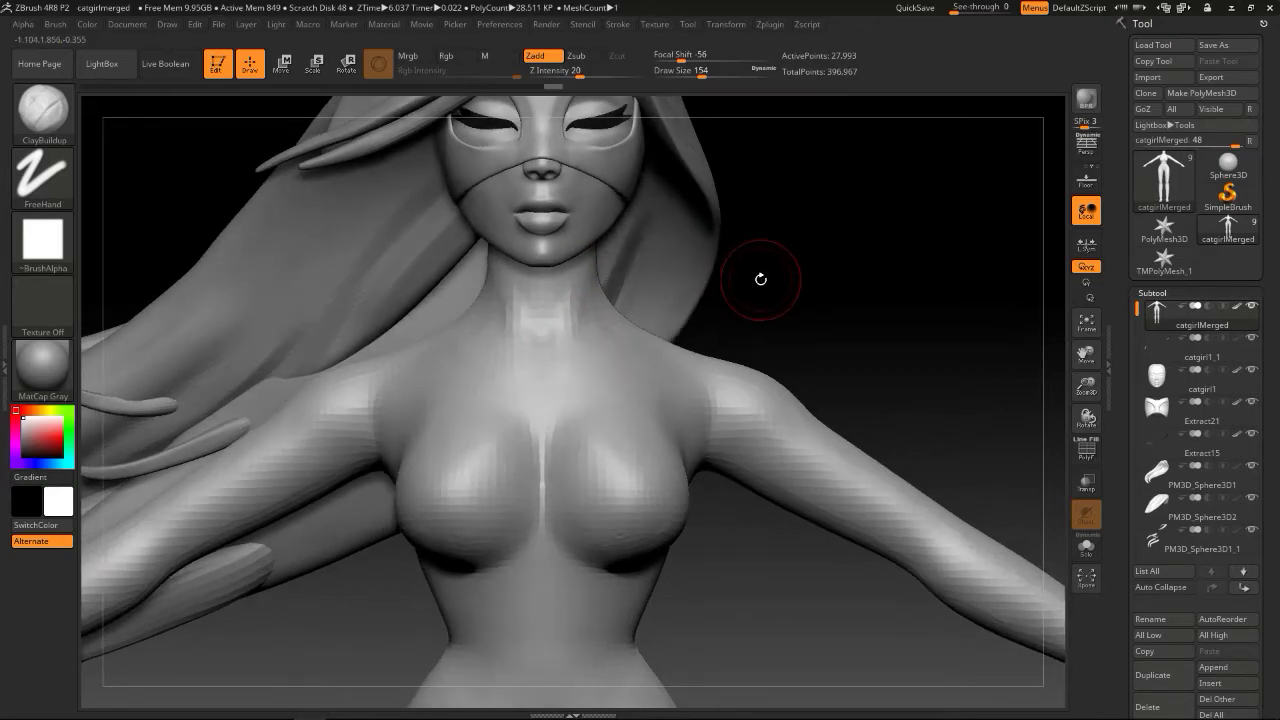
{"action": "left_click_drag", "start_coordinate": [675, 288], "coordinate": [590, 302]}
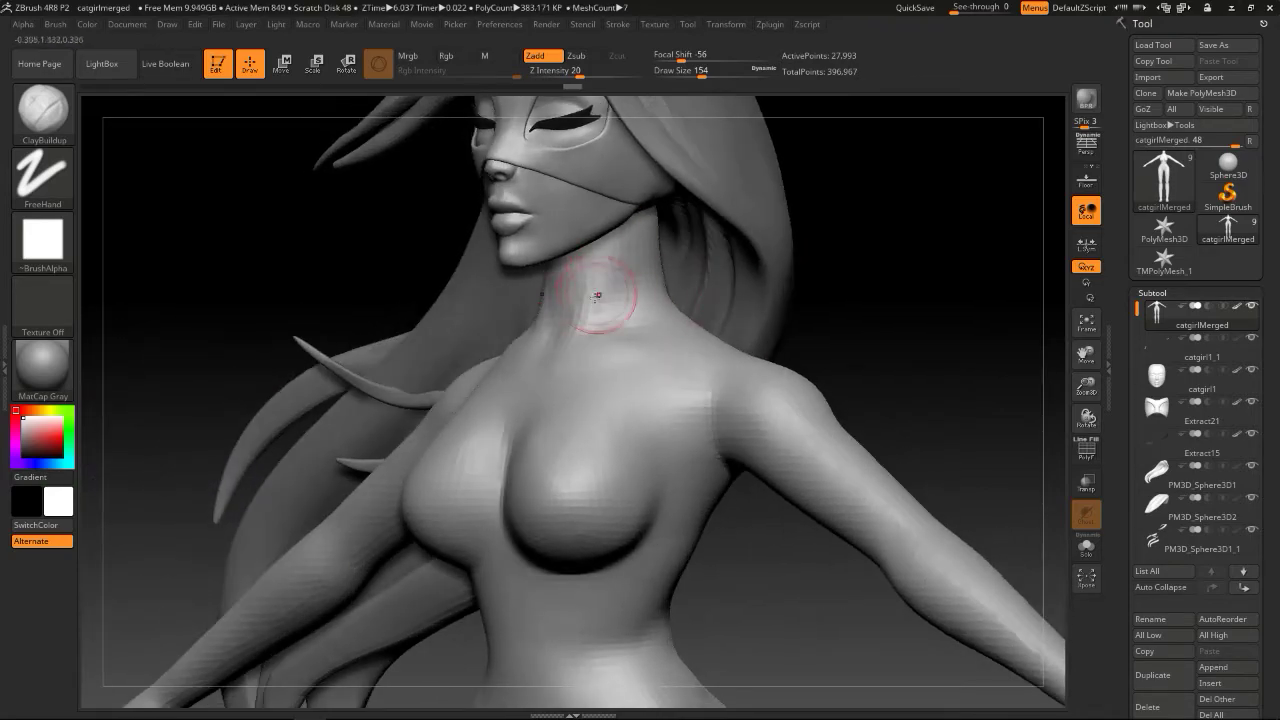
Smooth the sides of the neck and sculpt the neck muscles running down to the collarbones
{"action": "mouse_move", "coordinate": [780, 262]}
{"action": "left_mouse_down"}
{"action": "mouse_move", "coordinate": [750, 265]}
{"action": "mouse_move", "coordinate": [836, 268]}
{"action": "mouse_move", "coordinate": [766, 229]}
{"action": "left_mouse_up"}
{"action": "key", "text": "shift"}
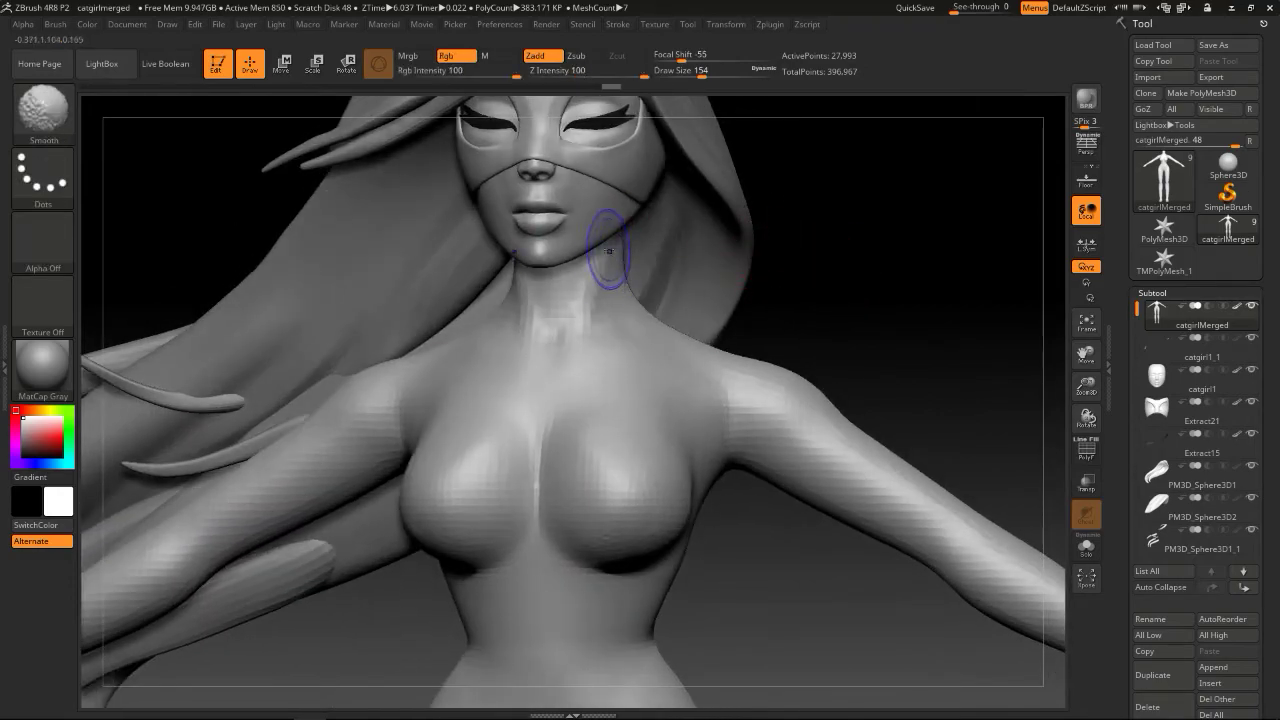
{"action": "left_click_drag", "start_coordinate": [584, 334], "coordinate": [598, 275]}
{"action": "key", "text": "["}
Sculpt the collarbones from the base of the neck out to the shoulders with ClayBuildup at draw size 128
{"action": "left_click_drag", "start_coordinate": [798, 296], "coordinate": [710, 315]}
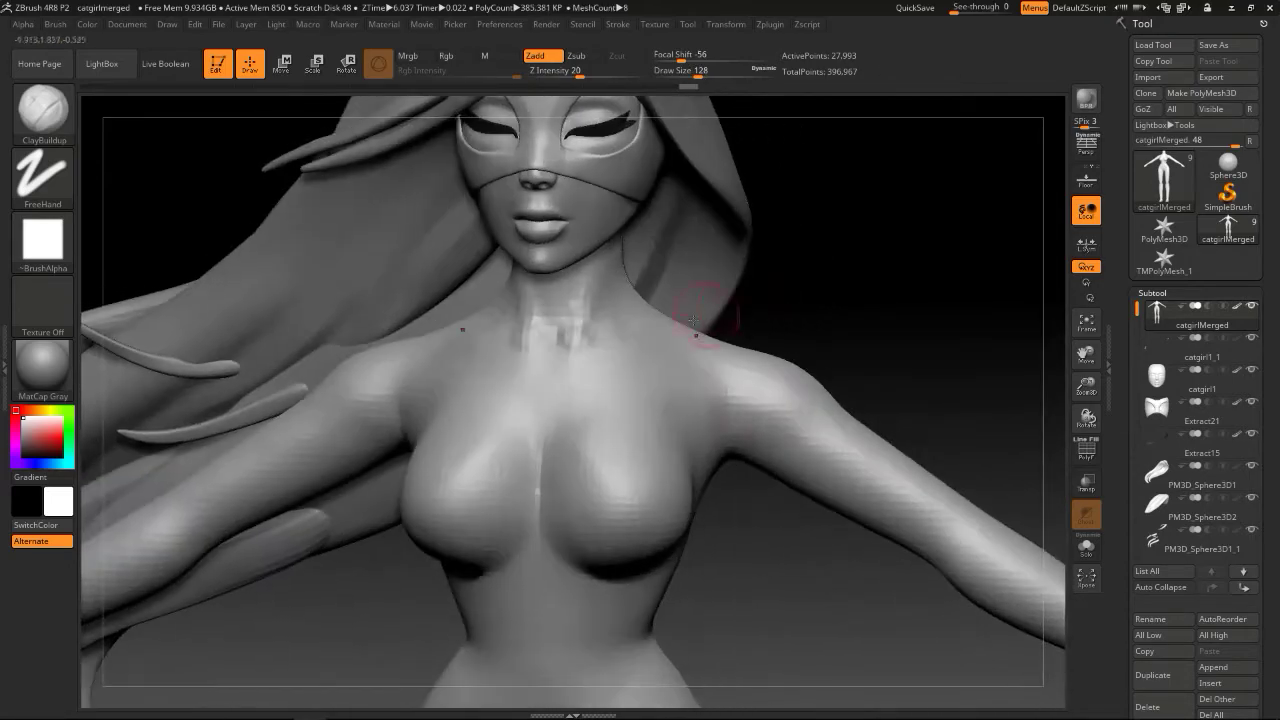
{"action": "left_click_drag", "start_coordinate": [621, 335], "coordinate": [605, 343]}
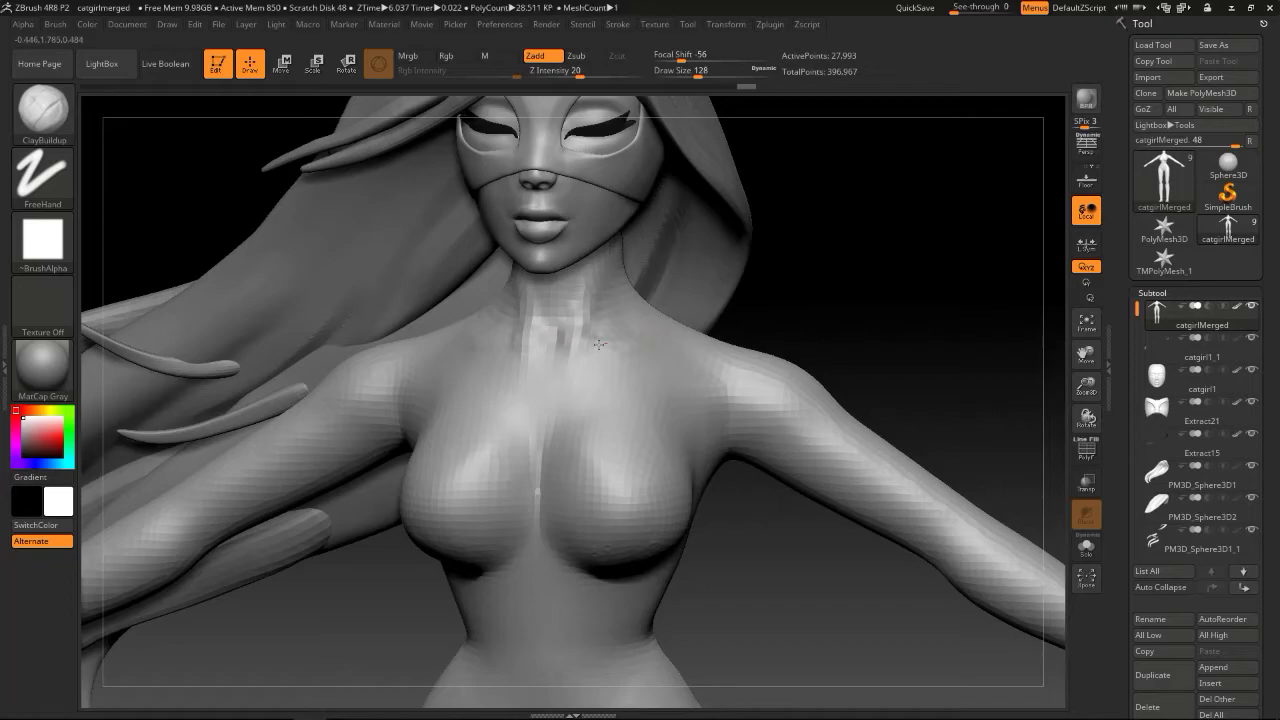
{"action": "left_click_drag", "start_coordinate": [744, 304], "coordinate": [627, 341]}
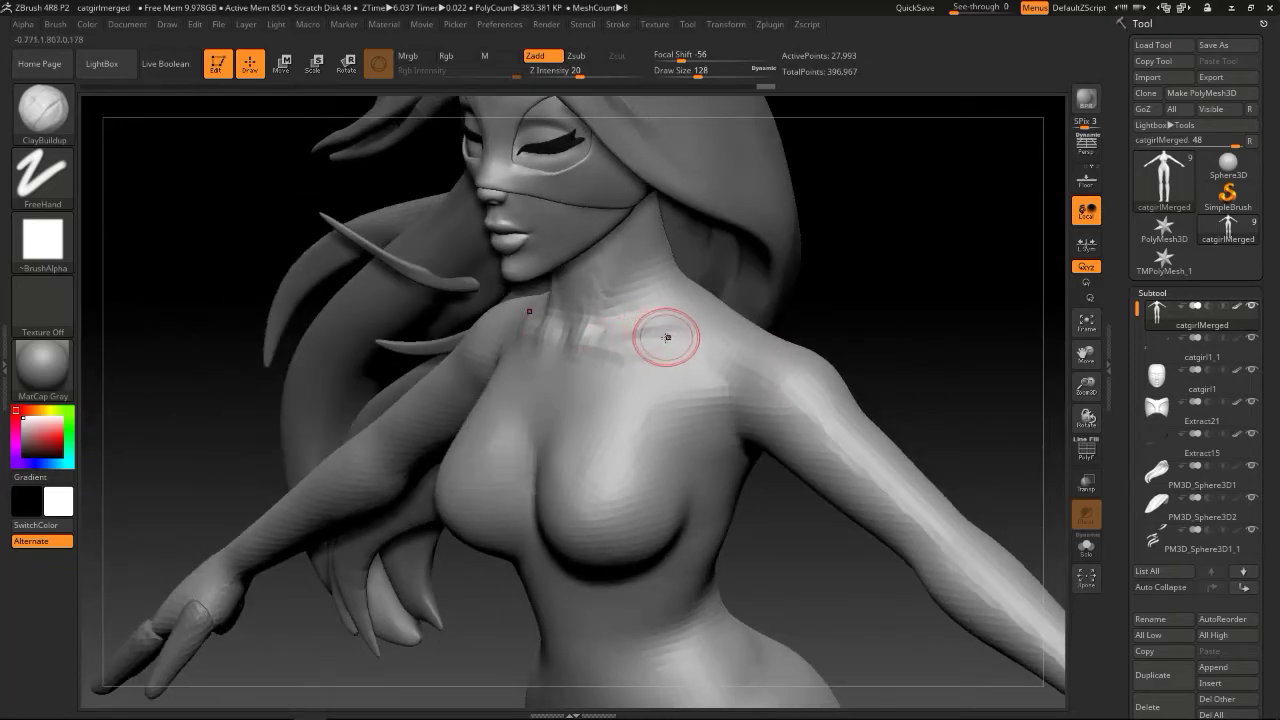
{"action": "key", "text": "ctrl"}
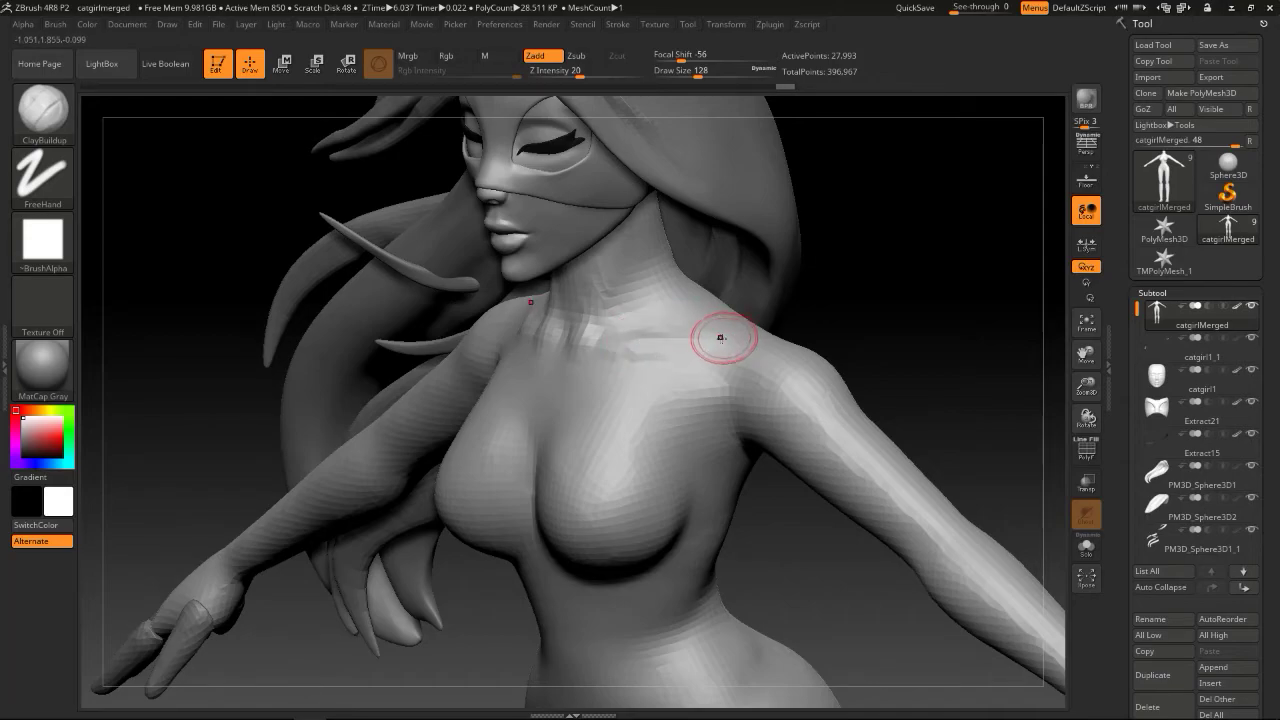
{"action": "left_click_drag", "start_coordinate": [723, 344], "coordinate": [757, 339]}
{"action": "left_click_drag", "start_coordinate": [846, 302], "coordinate": [812, 334]}
Refine the transition between the neck and collarbones and smooth the strokes into the upper chest
{"action": "key", "text": "s"}
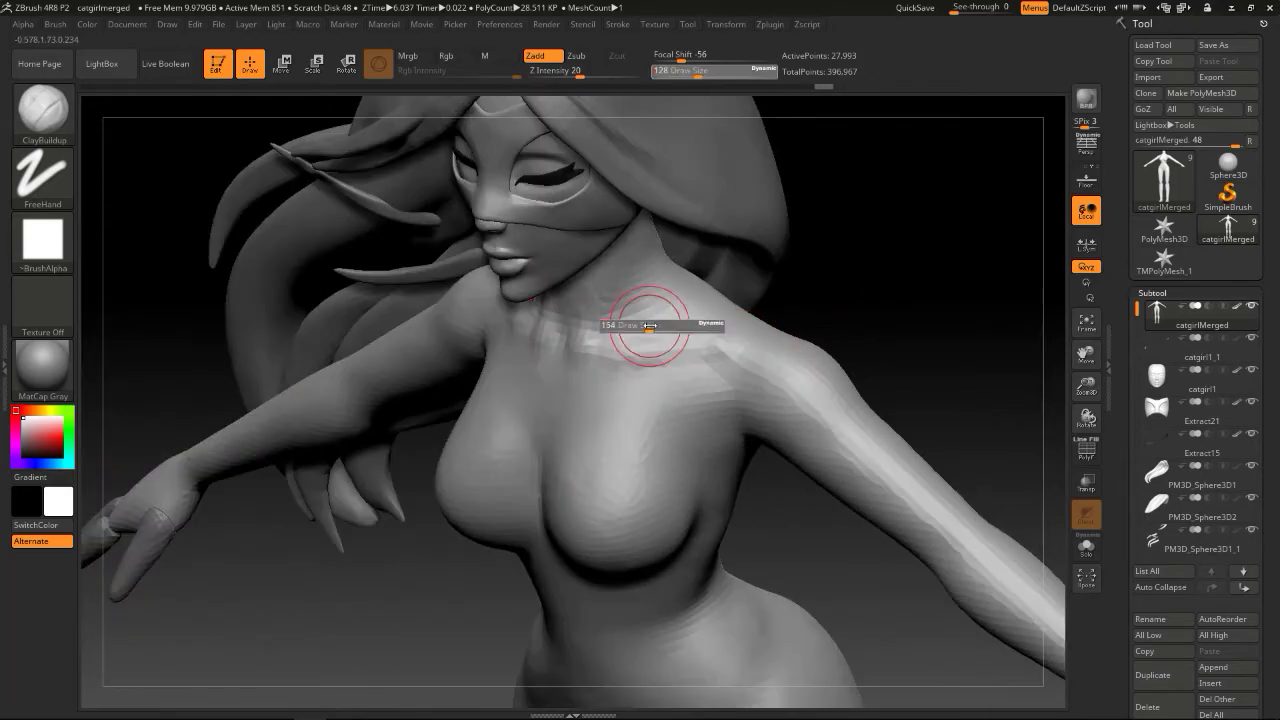
{"action": "left_click", "coordinate": [650, 328]}
{"action": "key", "text": "Escape"}
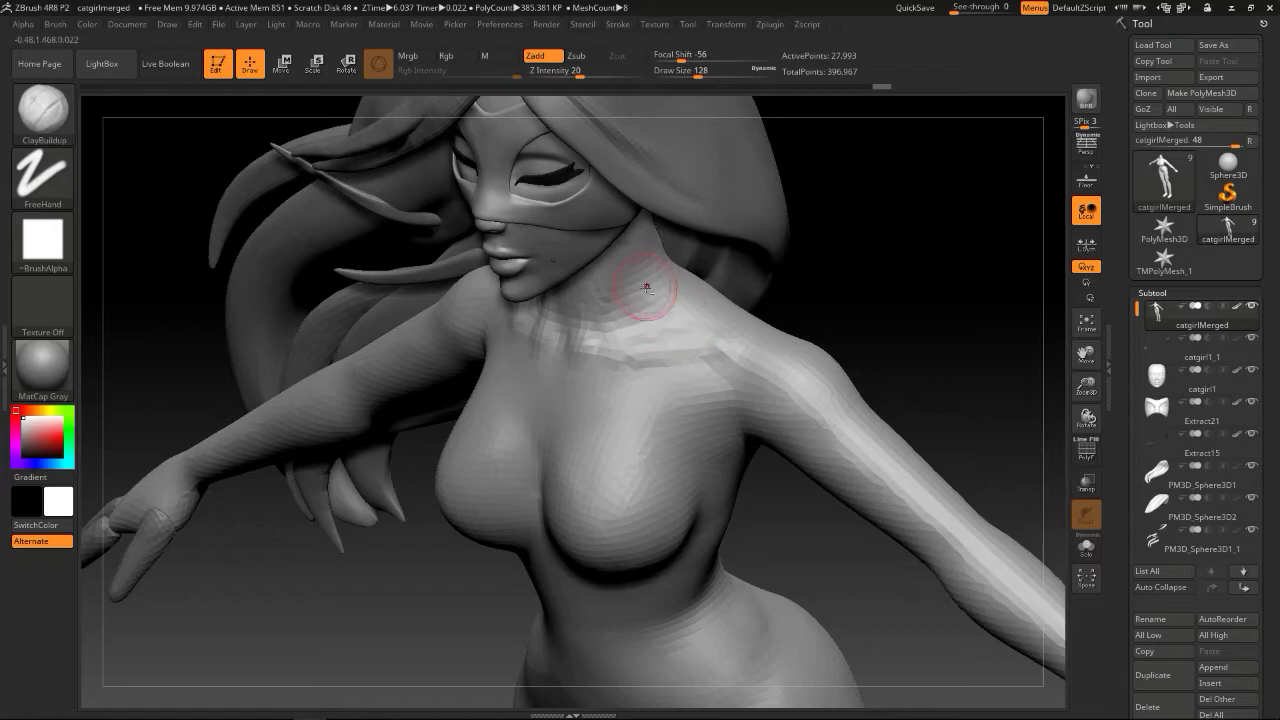
{"action": "mouse_move", "coordinate": [809, 294]}
{"action": "left_mouse_down", "text": "shift"}
{"action": "mouse_move", "coordinate": [914, 250]}
{"action": "mouse_move", "coordinate": [786, 286]}
{"action": "mouse_move", "coordinate": [850, 306]}
{"action": "mouse_move", "coordinate": [762, 327]}
{"action": "mouse_move", "coordinate": [803, 314]}
{"action": "mouse_move", "coordinate": [794, 286]}
{"action": "mouse_move", "coordinate": [834, 317]}
{"action": "mouse_move", "coordinate": [813, 356]}
{"action": "mouse_move", "coordinate": [766, 357]}
{"action": "left_mouse_up", "text": "shift"}
{"action": "key", "text": "shift"}
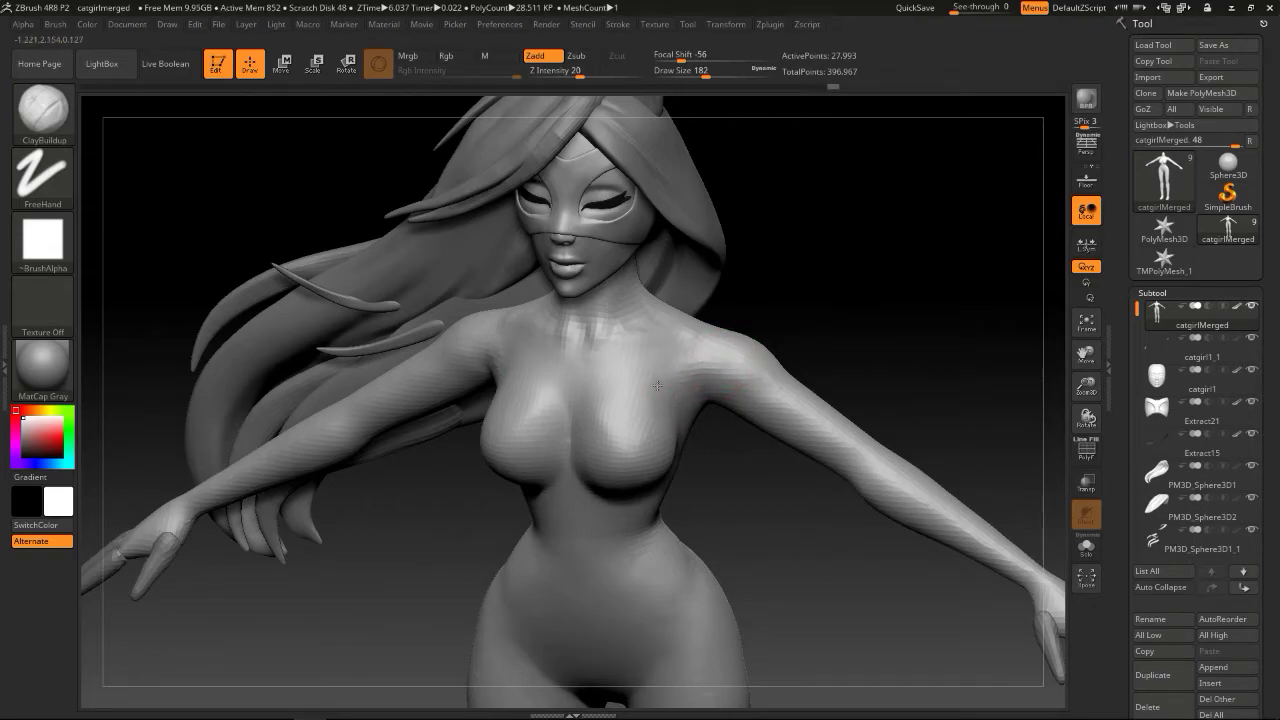
{"action": "left_click_drag", "start_coordinate": [814, 314], "coordinate": [831, 303], "text": "shift"}
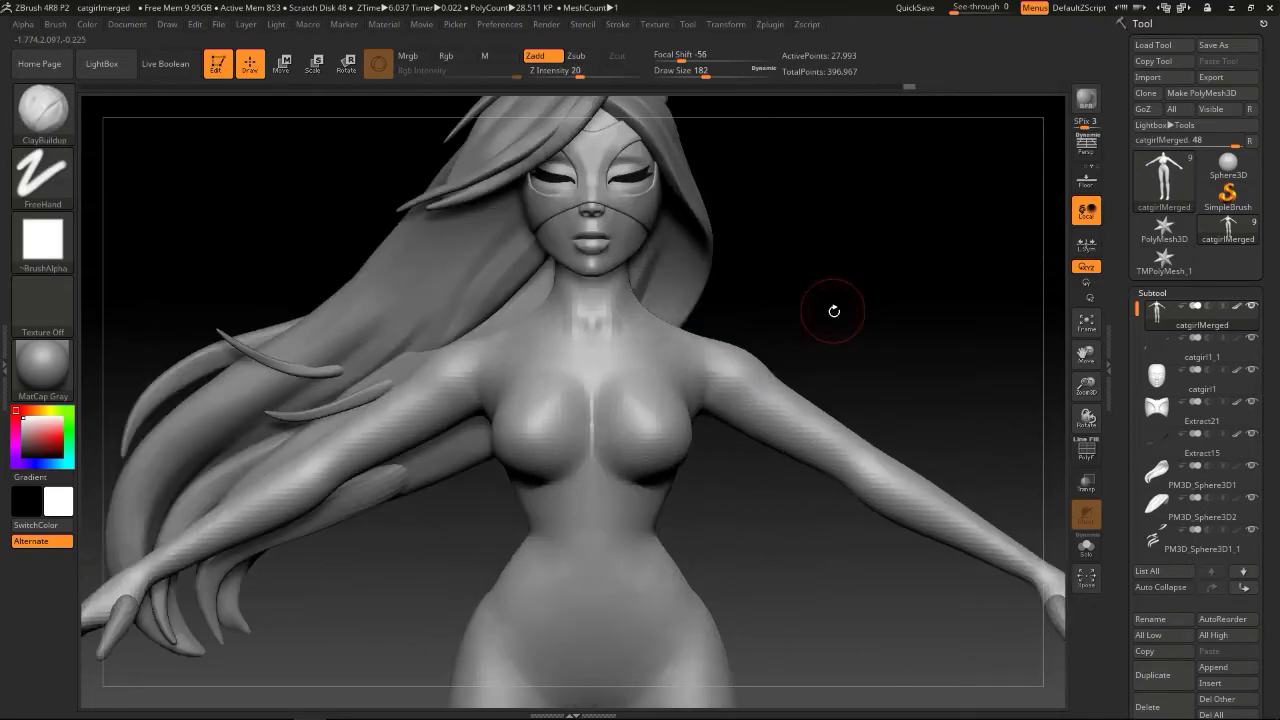
Build up the chest muscle toward the armpits at draw size 182 and smooth it beside the breasts
{"action": "mouse_move", "coordinate": [778, 343]}
{"action": "left_mouse_down"}
{"action": "mouse_move", "coordinate": [749, 350]}
{"action": "mouse_move", "coordinate": [695, 412]}
{"action": "left_mouse_up"}
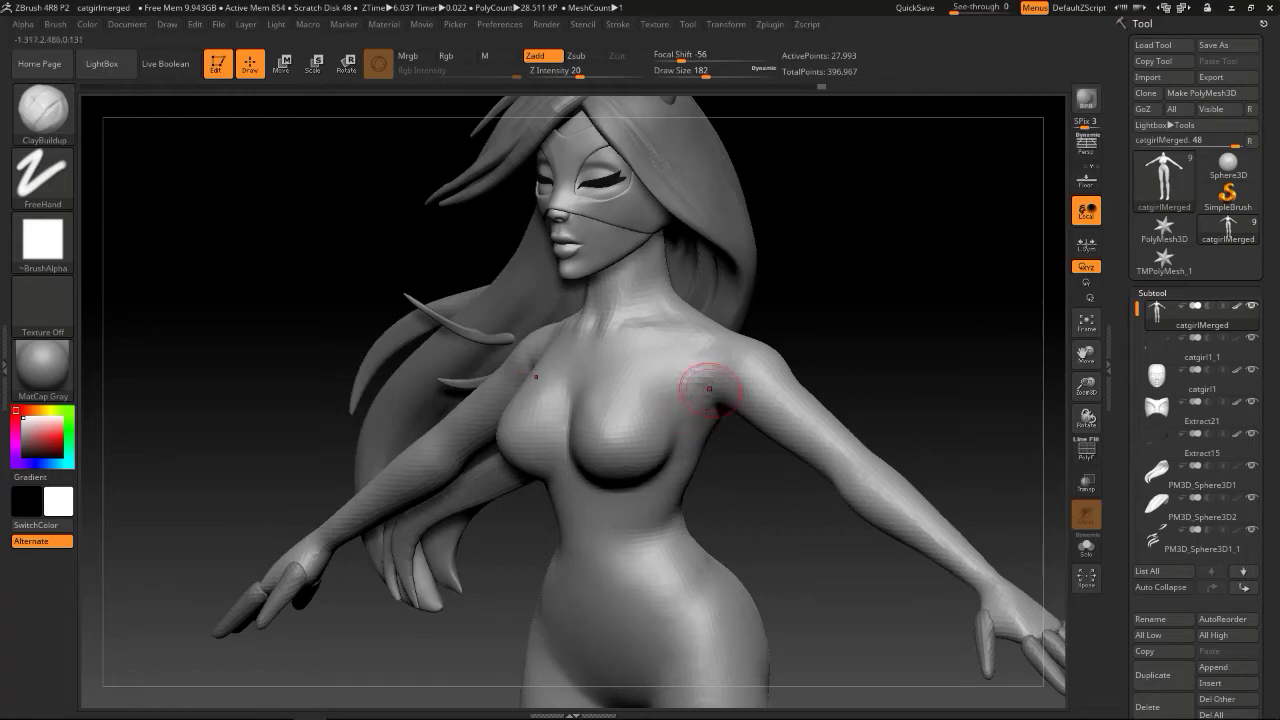
{"action": "key", "text": "shift"}
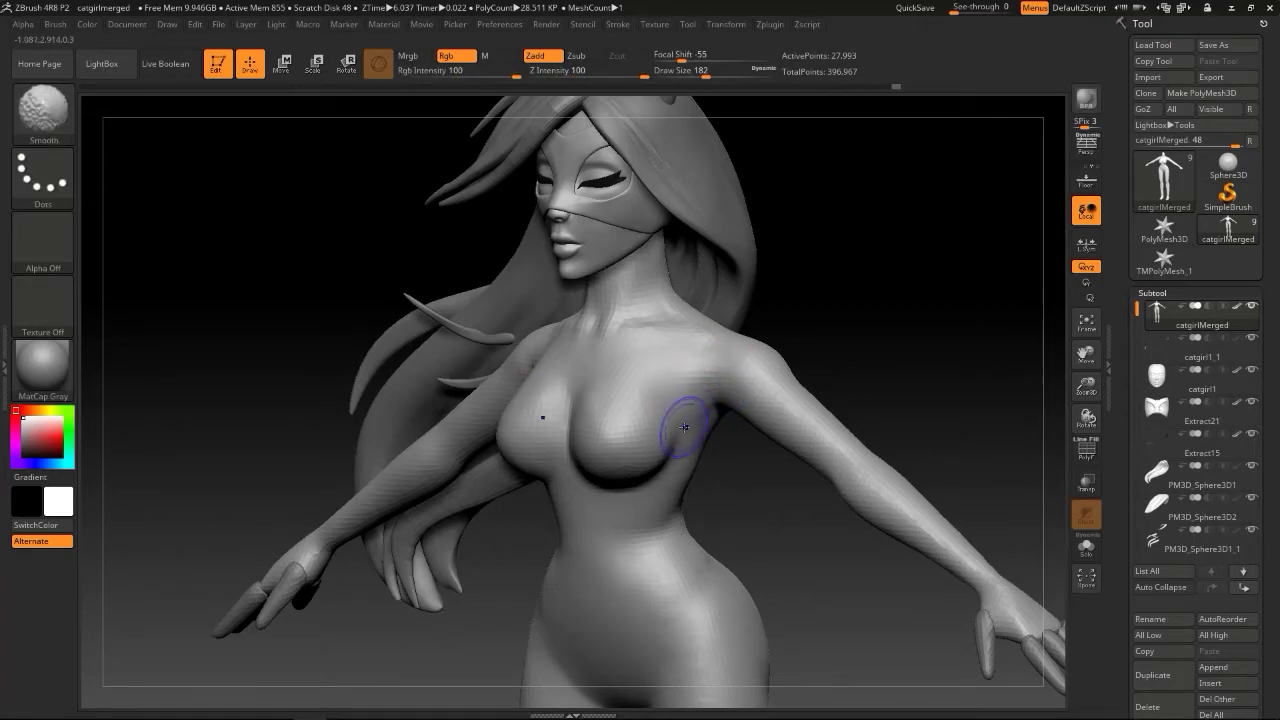
{"action": "key", "text": "shift"}
{"action": "left_click_drag", "start_coordinate": [743, 342], "coordinate": [821, 327], "text": "shift"}
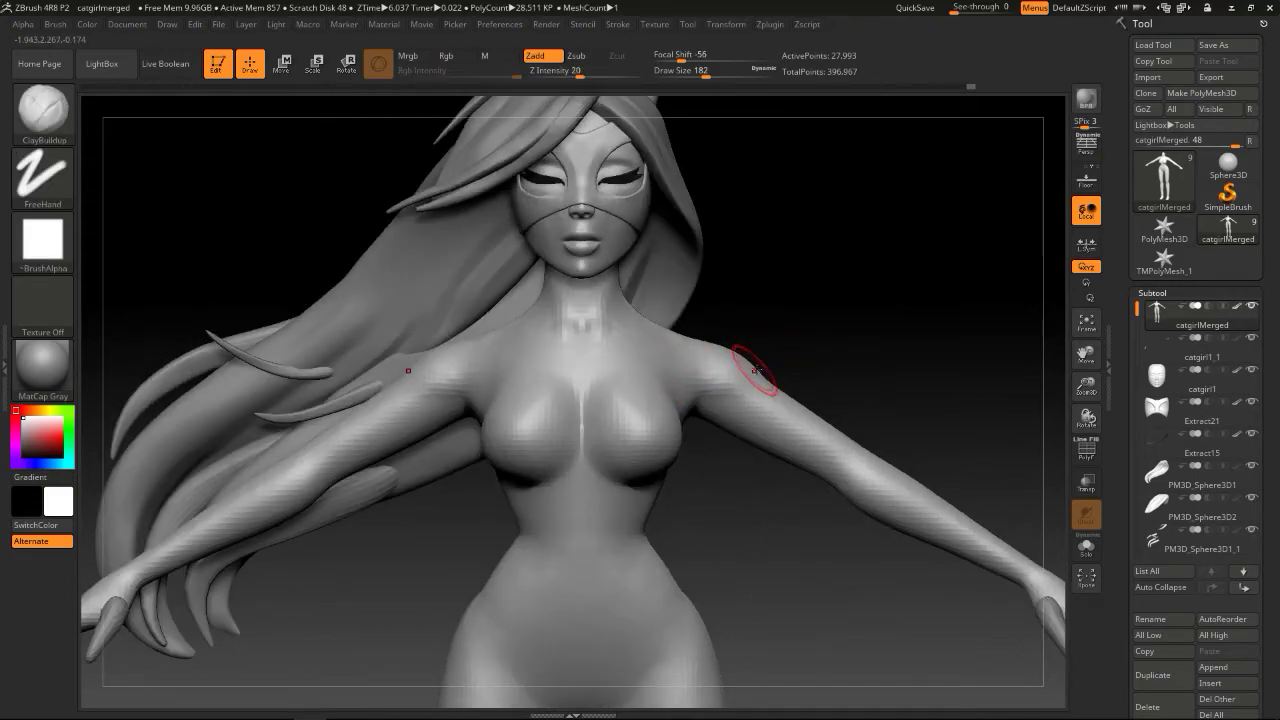
Shape the front of the shoulders where the deltoids meet the chest, using ClayBuildup at draw size 182
{"action": "left_click_drag", "start_coordinate": [755, 371], "coordinate": [766, 388]}
{"action": "right_click_drag", "start_coordinate": [766, 388], "coordinate": [690, 382]}
{"action": "left_click_drag", "start_coordinate": [686, 383], "coordinate": [760, 376]}
{"action": "left_click_drag", "start_coordinate": [837, 338], "coordinate": [837, 354], "text": "shift"}
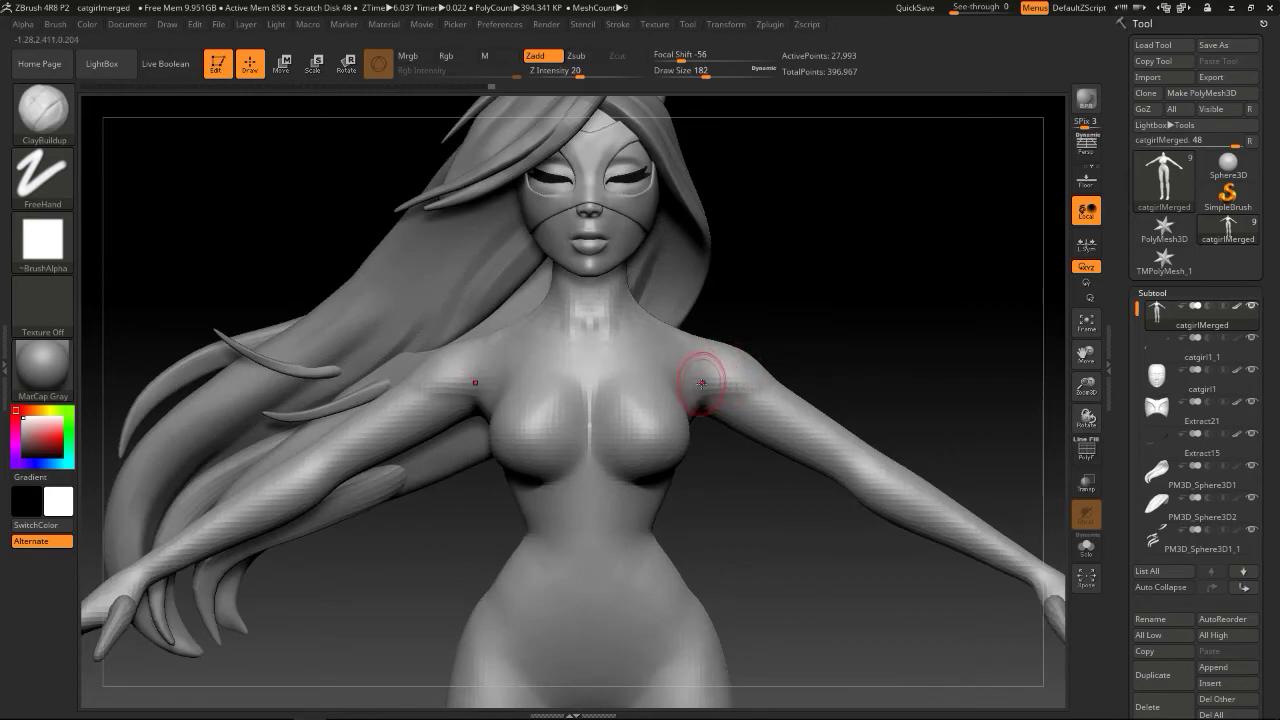
Sculpt and smooth the back and outer sides of the shoulders with ClayBuildup
{"action": "left_click_drag", "start_coordinate": [846, 337], "coordinate": [706, 370]}
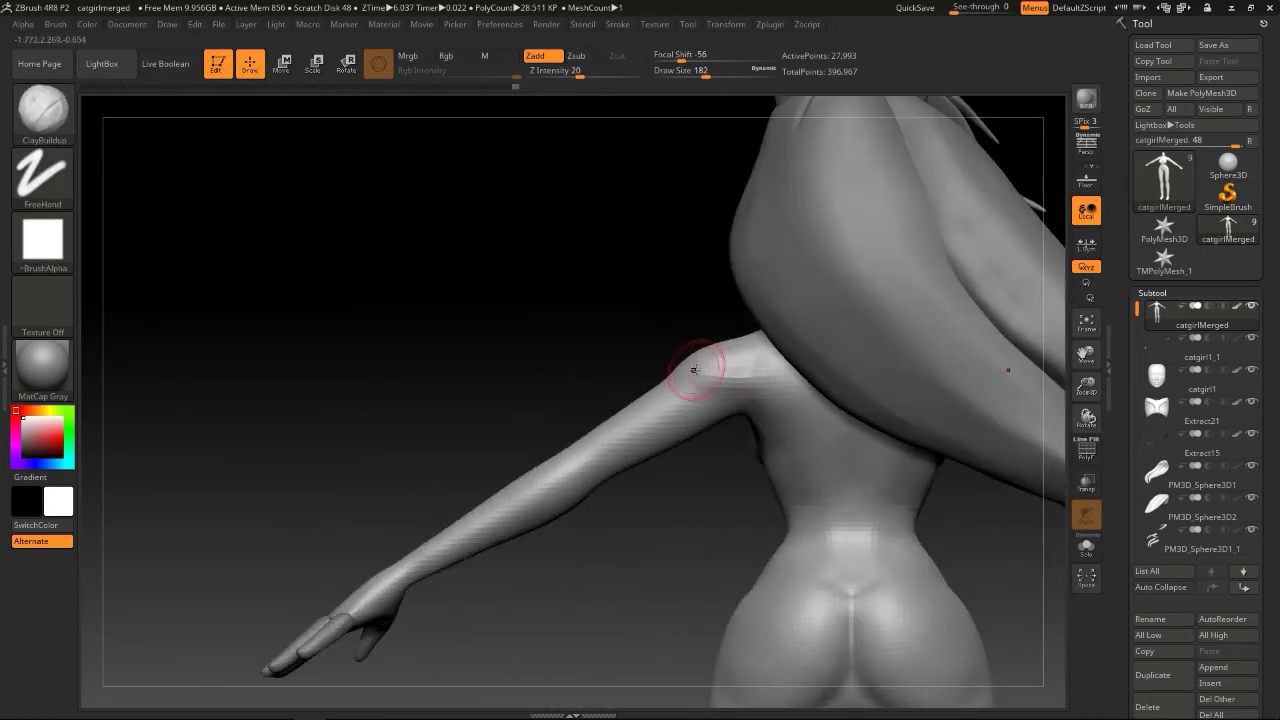
{"action": "key", "text": "shift"}
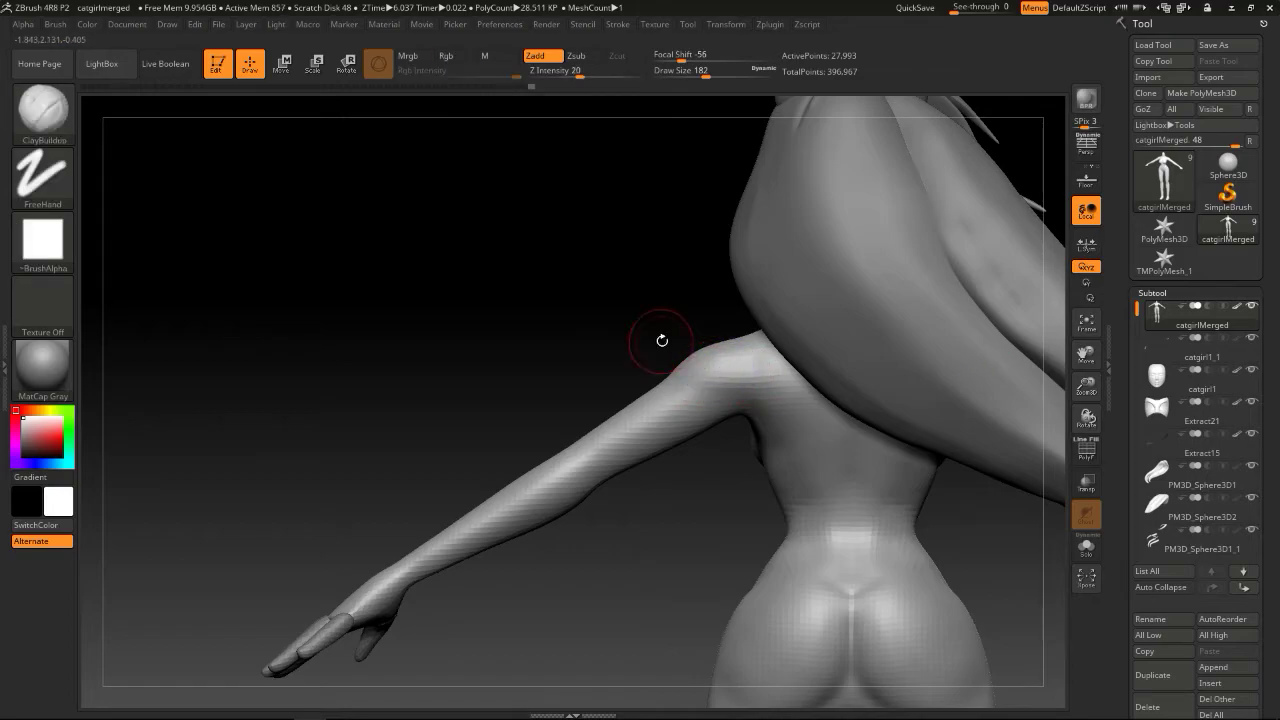
{"action": "left_click_drag", "start_coordinate": [663, 340], "coordinate": [678, 361]}
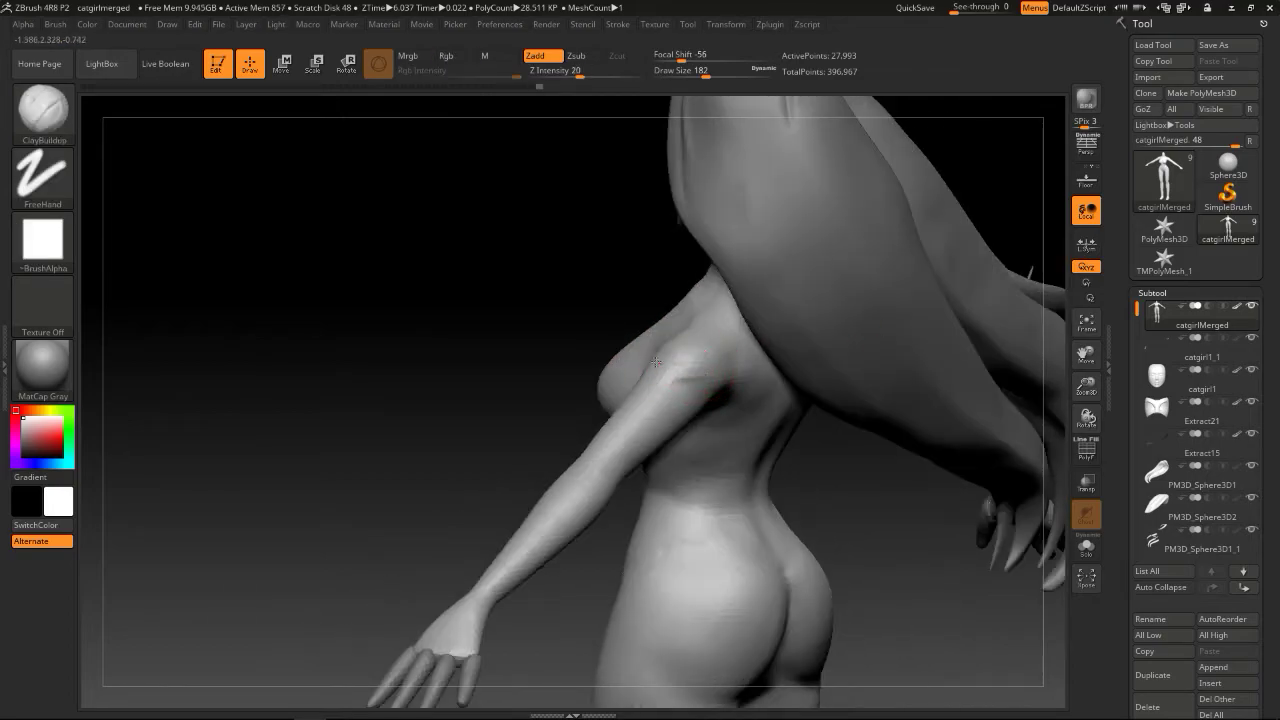
{"action": "left_click_drag", "start_coordinate": [549, 359], "coordinate": [651, 376]}
{"action": "mouse_move", "coordinate": [752, 354]}
{"action": "left_mouse_down"}
{"action": "mouse_move", "coordinate": [697, 380]}
{"action": "mouse_move", "coordinate": [717, 356]}
{"action": "mouse_move", "coordinate": [688, 371]}
{"action": "left_mouse_up"}
{"action": "mouse_move", "coordinate": [770, 332]}
{"action": "left_mouse_down"}
{"action": "mouse_move", "coordinate": [831, 306]}
{"action": "mouse_move", "coordinate": [763, 334]}
{"action": "mouse_move", "coordinate": [806, 300]}
{"action": "mouse_move", "coordinate": [740, 301]}
{"action": "left_mouse_up"}
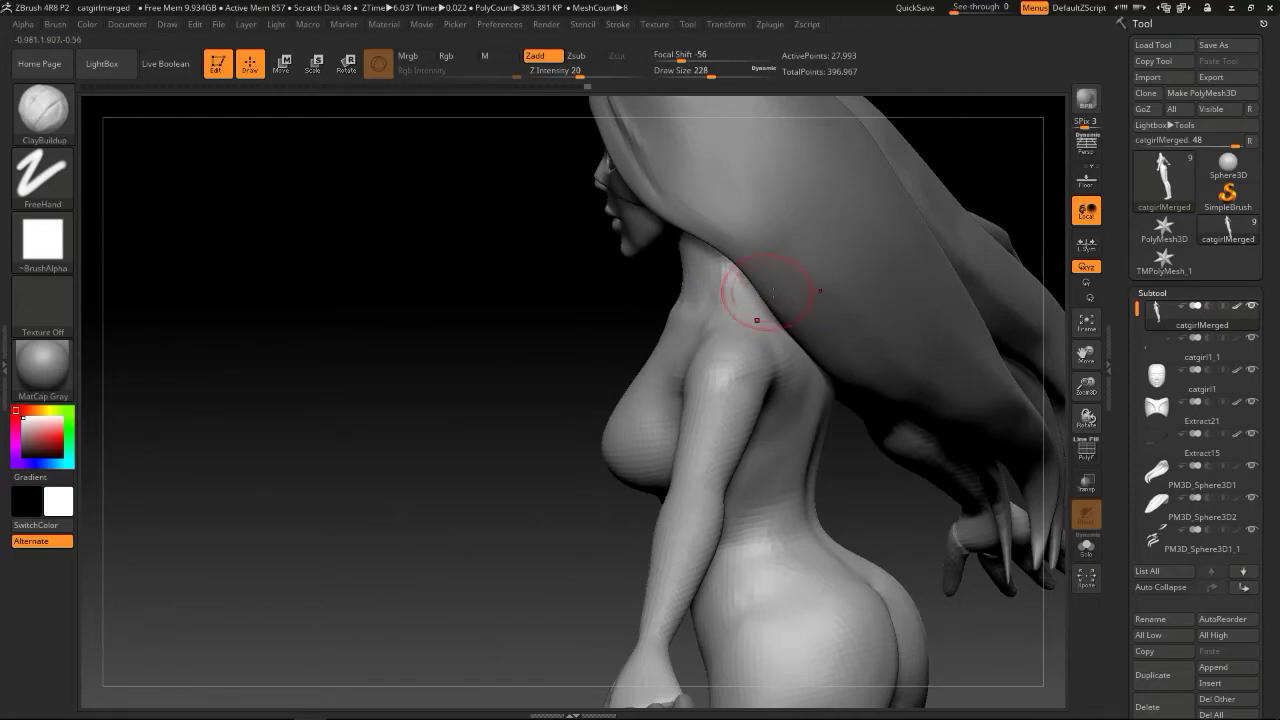
{"action": "mouse_move", "coordinate": [1006, 203]}
{"action": "left_mouse_down"}
{"action": "mouse_move", "coordinate": [1040, 191]}
{"action": "mouse_move", "coordinate": [1020, 212]}
{"action": "left_mouse_up"}
{"action": "left_click", "coordinate": [1086, 546]}
{"action": "left_click_drag", "start_coordinate": [914, 318], "coordinate": [943, 389]}
{"action": "left_click", "coordinate": [1087, 547]}
{"action": "left_click_drag", "start_coordinate": [922, 347], "coordinate": [1012, 346]}
Hide the long hair subtool PM3D_Sphere3D1 to uncover the neck and back
{"action": "left_click_drag", "start_coordinate": [1136, 311], "coordinate": [1138, 397]}
{"action": "left_click", "coordinate": [1253, 402]}
{"action": "left_click", "coordinate": [1253, 370]}
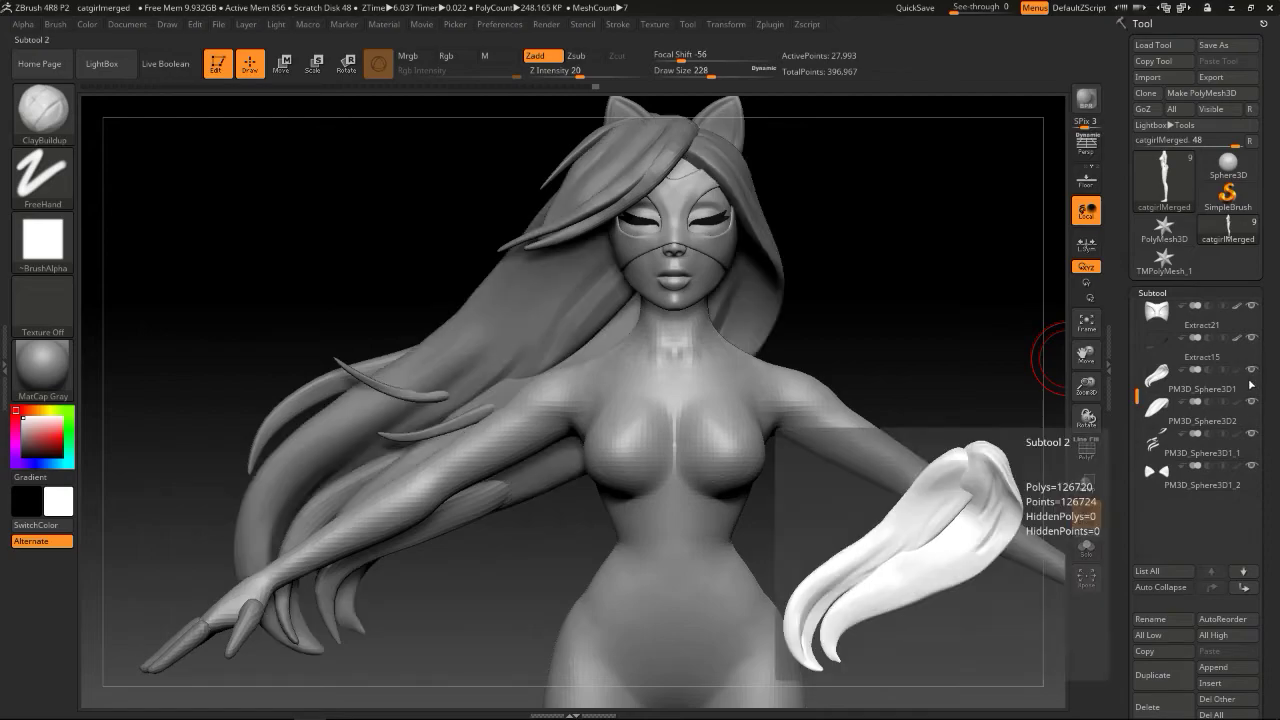
{"action": "left_click", "coordinate": [1253, 374]}
Build up the trapezius between the neck and shoulders at draw size 228 and smooth it
{"action": "mouse_move", "coordinate": [948, 352]}
{"action": "left_mouse_down"}
{"action": "mouse_move", "coordinate": [880, 334]}
{"action": "mouse_move", "coordinate": [917, 329]}
{"action": "mouse_move", "coordinate": [947, 366]}
{"action": "mouse_move", "coordinate": [729, 352]}
{"action": "left_mouse_up"}
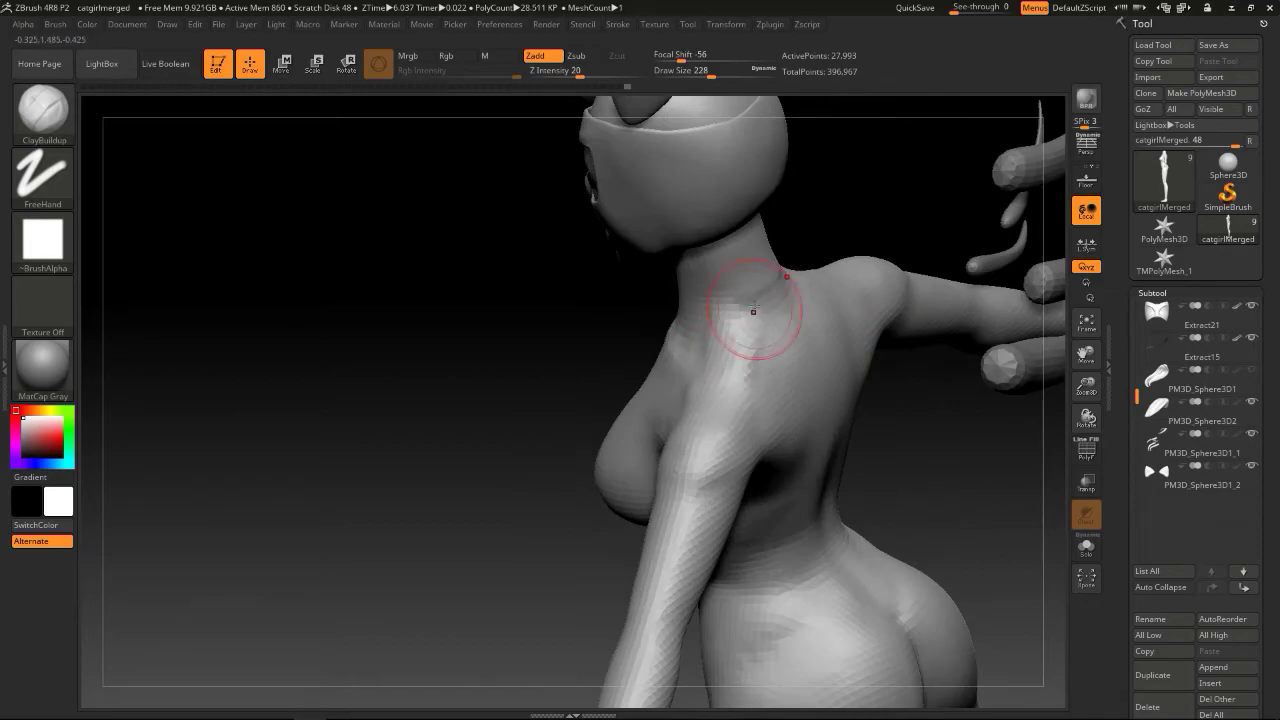
{"action": "key", "text": "shift"}
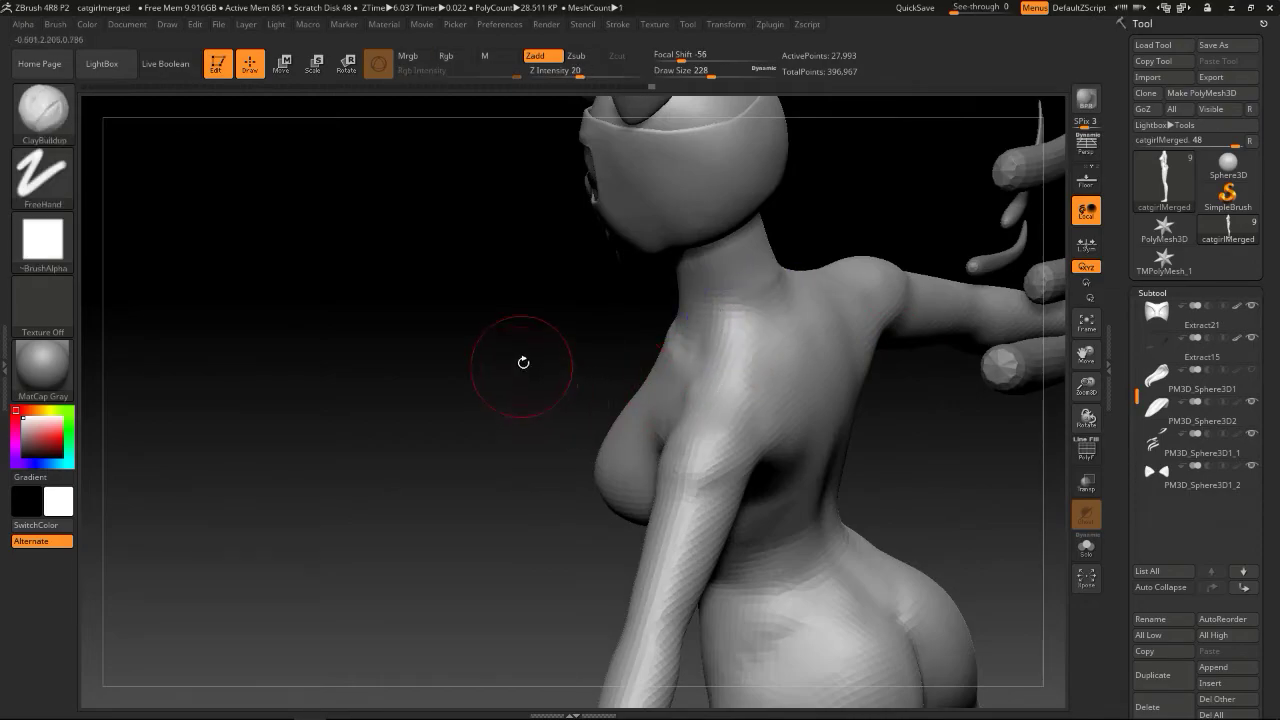
{"action": "left_click_drag", "start_coordinate": [520, 366], "coordinate": [573, 357]}
{"action": "mouse_move", "coordinate": [936, 280]}
{"action": "left_mouse_down", "text": "shift"}
{"action": "mouse_move", "coordinate": [962, 277]}
{"action": "mouse_move", "coordinate": [843, 326]}
{"action": "left_mouse_up", "text": "shift"}
{"action": "mouse_move", "coordinate": [591, 349]}
{"action": "left_mouse_down"}
{"action": "mouse_move", "coordinate": [723, 365]}
{"action": "mouse_move", "coordinate": [708, 350]}
{"action": "left_mouse_up"}
Shape the upper back below the neck with ClayBuildup at draw size 202 and smooth the forms
{"action": "mouse_move", "coordinate": [530, 336]}
{"action": "left_mouse_down"}
{"action": "mouse_move", "coordinate": [709, 360]}
{"action": "mouse_move", "coordinate": [690, 362]}
{"action": "mouse_move", "coordinate": [871, 323]}
{"action": "mouse_move", "coordinate": [880, 334]}
{"action": "mouse_move", "coordinate": [859, 318]}
{"action": "mouse_move", "coordinate": [751, 314]}
{"action": "left_mouse_up"}
{"action": "key", "text": "shift"}
{"action": "left_click_drag", "start_coordinate": [868, 267], "coordinate": [871, 286]}
{"action": "left_click_drag", "start_coordinate": [786, 346], "coordinate": [791, 327]}
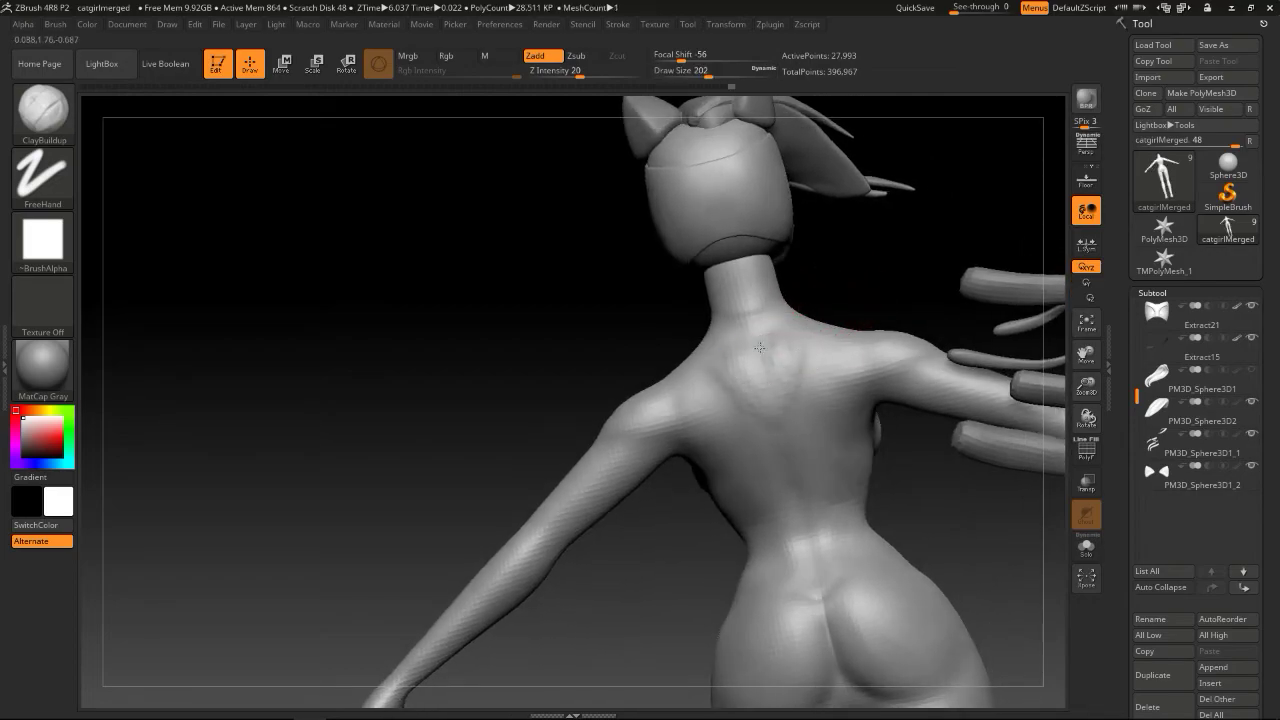
{"action": "key", "text": "shift"}
Carve the spine line down the middle of the back with the Orb_Cracks brush and soften it with Smooth
{"action": "mouse_move", "coordinate": [777, 414]}
{"action": "left_mouse_down"}
{"action": "mouse_move", "coordinate": [894, 280]}
{"action": "mouse_move", "coordinate": [871, 294]}
{"action": "left_mouse_up"}
{"action": "key", "text": "b"}
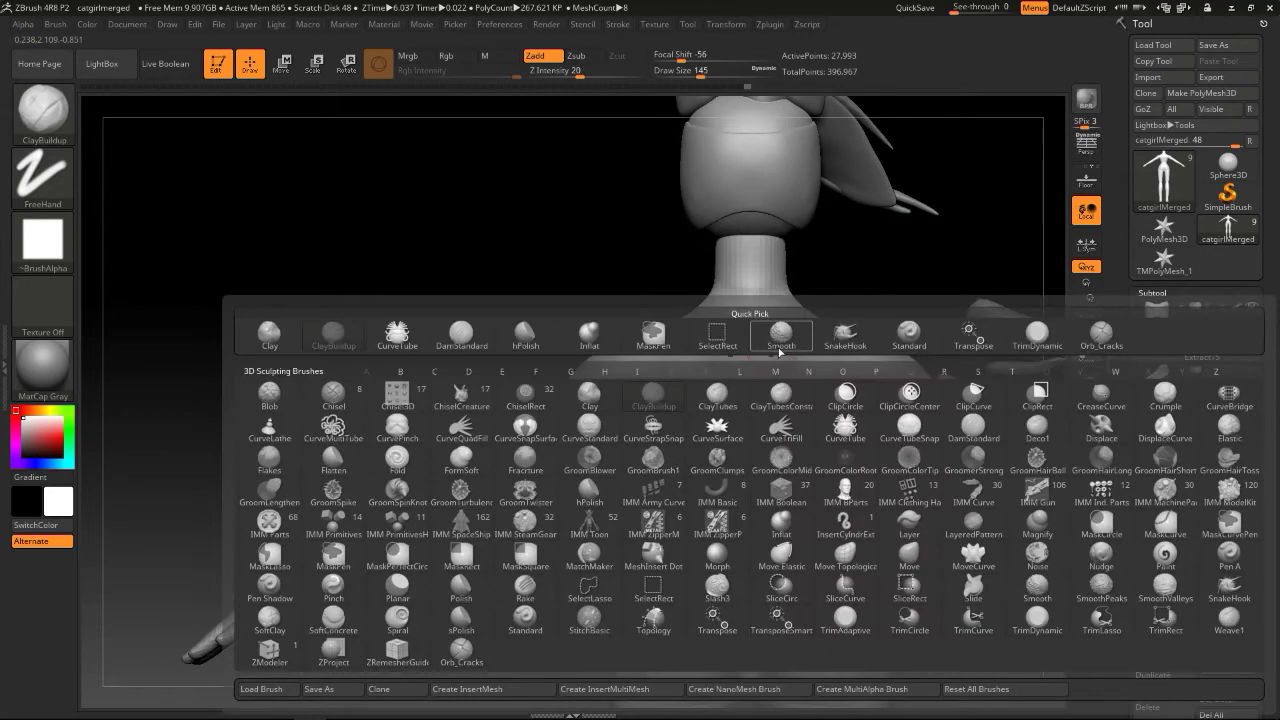
{"action": "left_click", "coordinate": [737, 357]}
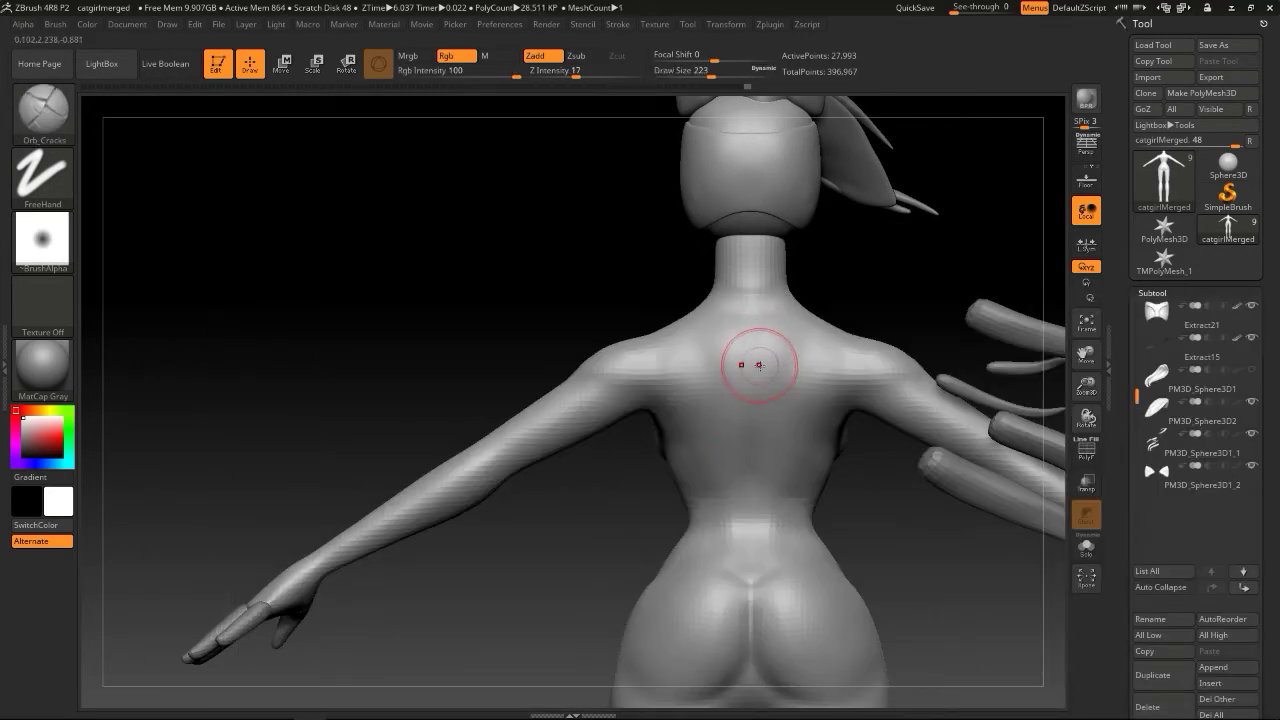
{"action": "mouse_move", "coordinate": [750, 419]}
{"action": "left_mouse_down", "text": "shift"}
{"action": "mouse_move", "coordinate": [752, 360]}
{"action": "mouse_move", "coordinate": [753, 412]}
{"action": "left_mouse_up", "text": "shift"}
{"action": "mouse_move", "coordinate": [891, 277]}
{"action": "left_mouse_down"}
{"action": "mouse_move", "coordinate": [918, 274]}
{"action": "mouse_move", "coordinate": [880, 279]}
{"action": "left_mouse_up"}
Return to ClayBuildup at draw size 280 and sculpt the shoulder blade area of the upper back
{"action": "key", "text": "b"}
{"action": "key", "text": "c"}
{"action": "key", "text": "b"}
{"action": "key", "text": "s"}
{"action": "left_click_drag", "start_coordinate": [817, 333], "coordinate": [783, 344]}
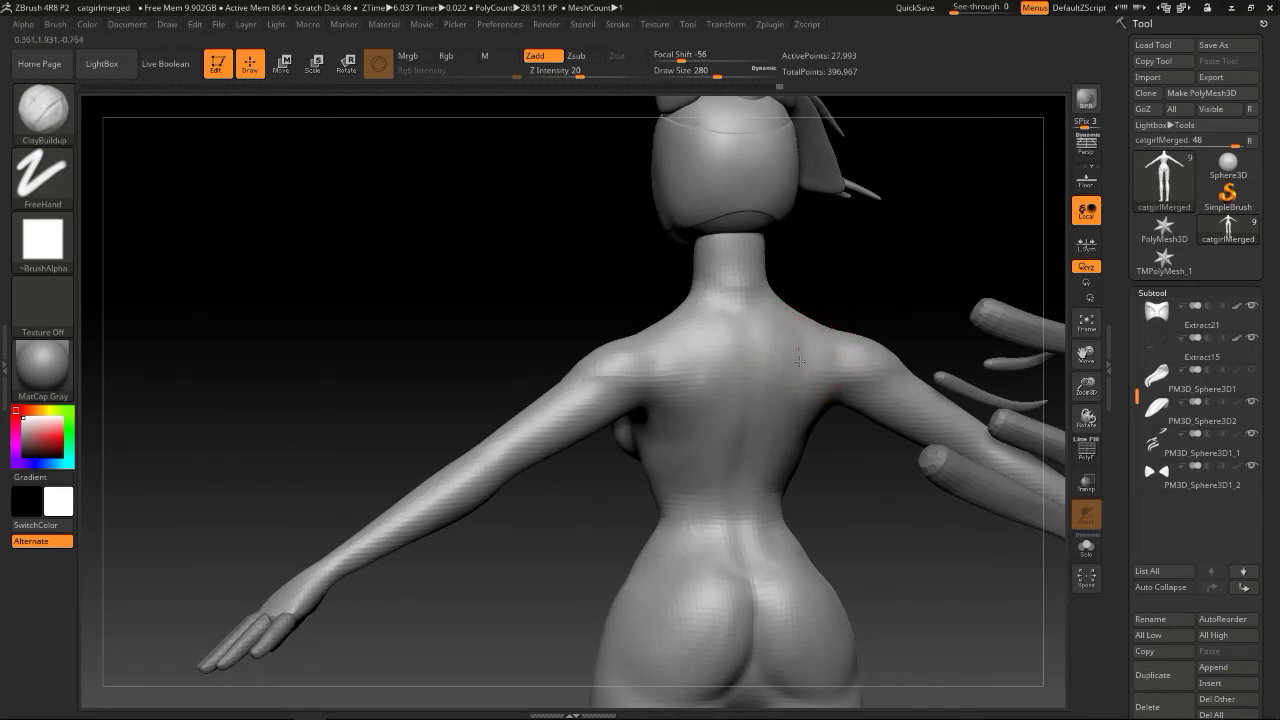
Smooth the shoulder blade area of the upper back with the Smooth brush
{"action": "mouse_move", "coordinate": [790, 395]}
{"action": "left_mouse_down", "text": "shift"}
{"action": "mouse_move", "coordinate": [820, 368]}
{"action": "mouse_move", "coordinate": [816, 335]}
{"action": "left_mouse_up", "text": "shift"}
{"action": "mouse_move", "coordinate": [885, 288]}
{"action": "left_mouse_down"}
{"action": "mouse_move", "coordinate": [817, 290]}
{"action": "mouse_move", "coordinate": [924, 312]}
{"action": "left_mouse_up"}
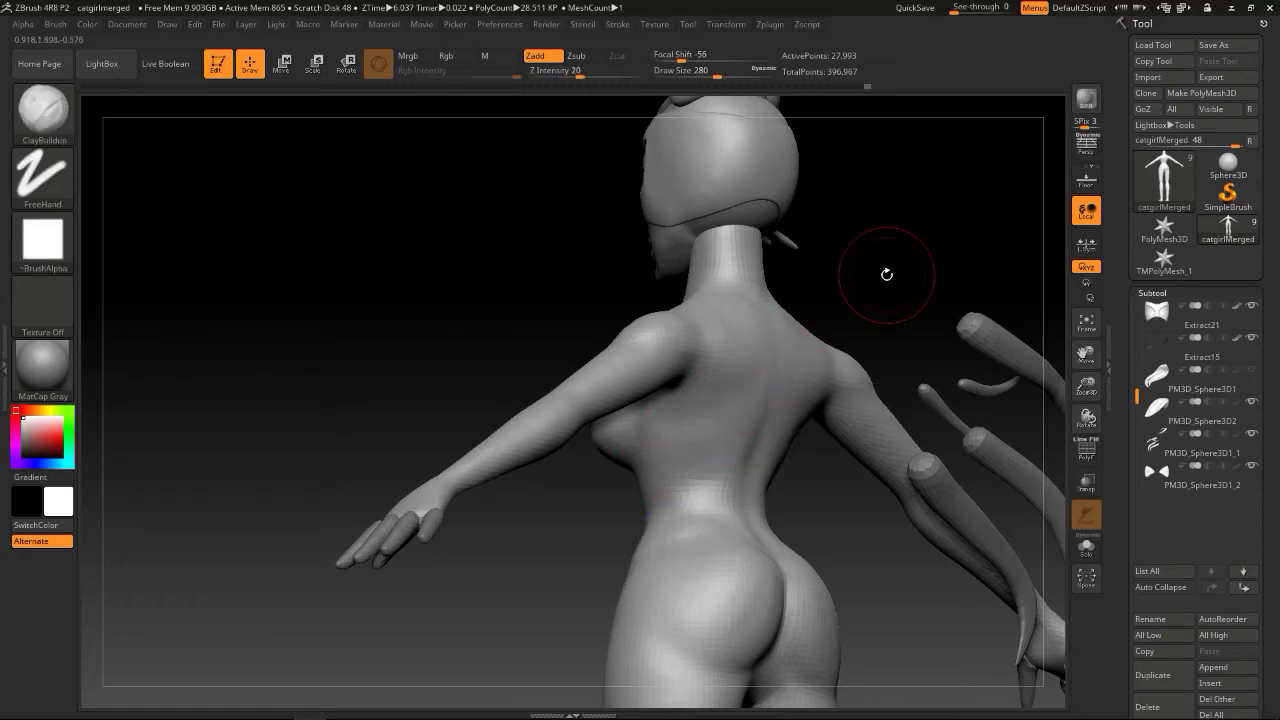
{"action": "left_click_drag", "start_coordinate": [889, 277], "coordinate": [842, 294]}
{"action": "mouse_move", "coordinate": [940, 260]}
{"action": "left_mouse_down"}
{"action": "mouse_move", "coordinate": [910, 263]}
{"action": "mouse_move", "coordinate": [969, 265]}
{"action": "mouse_move", "coordinate": [975, 298]}
{"action": "mouse_move", "coordinate": [934, 280]}
{"action": "mouse_move", "coordinate": [867, 302]}
{"action": "mouse_move", "coordinate": [940, 297]}
{"action": "mouse_move", "coordinate": [894, 297]}
{"action": "mouse_move", "coordinate": [869, 341]}
{"action": "left_mouse_up"}
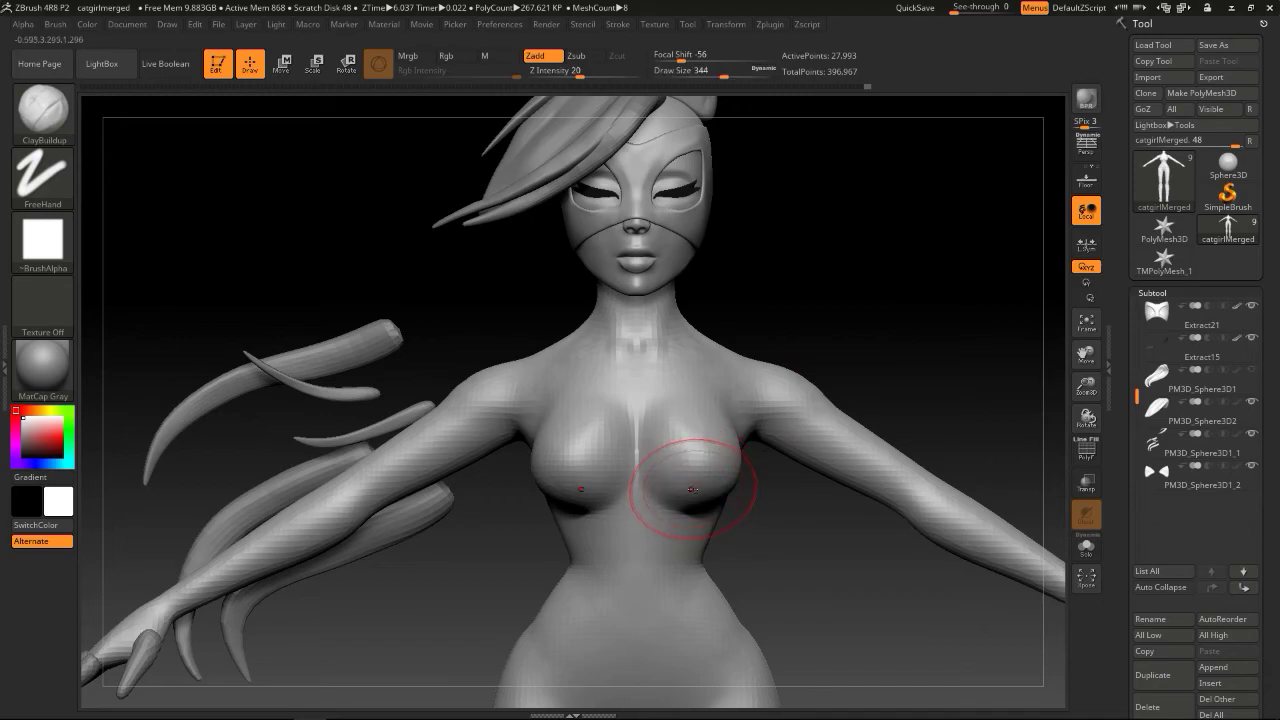
Shape the breasts with ClayBuildup at draw size 344 and smooth their outer and lower surfaces
{"action": "left_click_drag", "start_coordinate": [655, 466], "coordinate": [663, 397]}
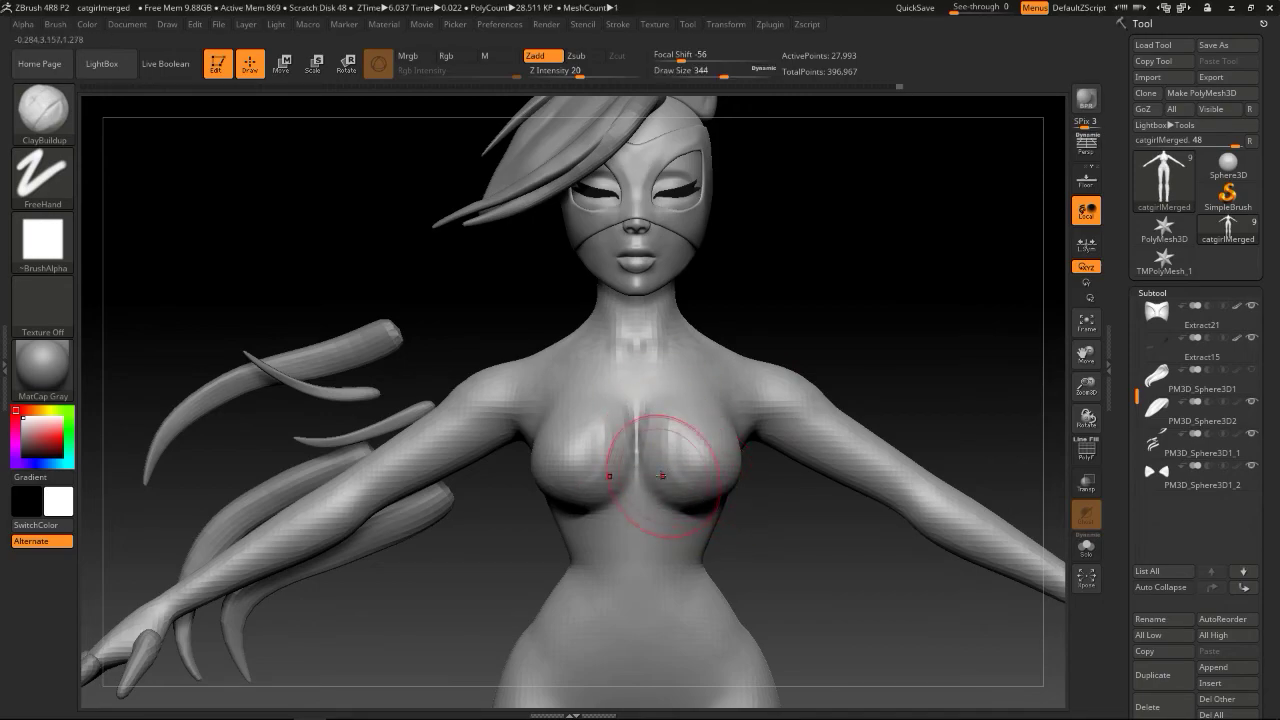
{"action": "mouse_move", "coordinate": [841, 351]}
{"action": "left_mouse_down"}
{"action": "mouse_move", "coordinate": [658, 424]}
{"action": "mouse_move", "coordinate": [686, 450]}
{"action": "left_mouse_up"}
{"action": "mouse_move", "coordinate": [830, 388]}
{"action": "left_mouse_down"}
{"action": "mouse_move", "coordinate": [754, 360]}
{"action": "mouse_move", "coordinate": [750, 312]}
{"action": "left_mouse_up"}
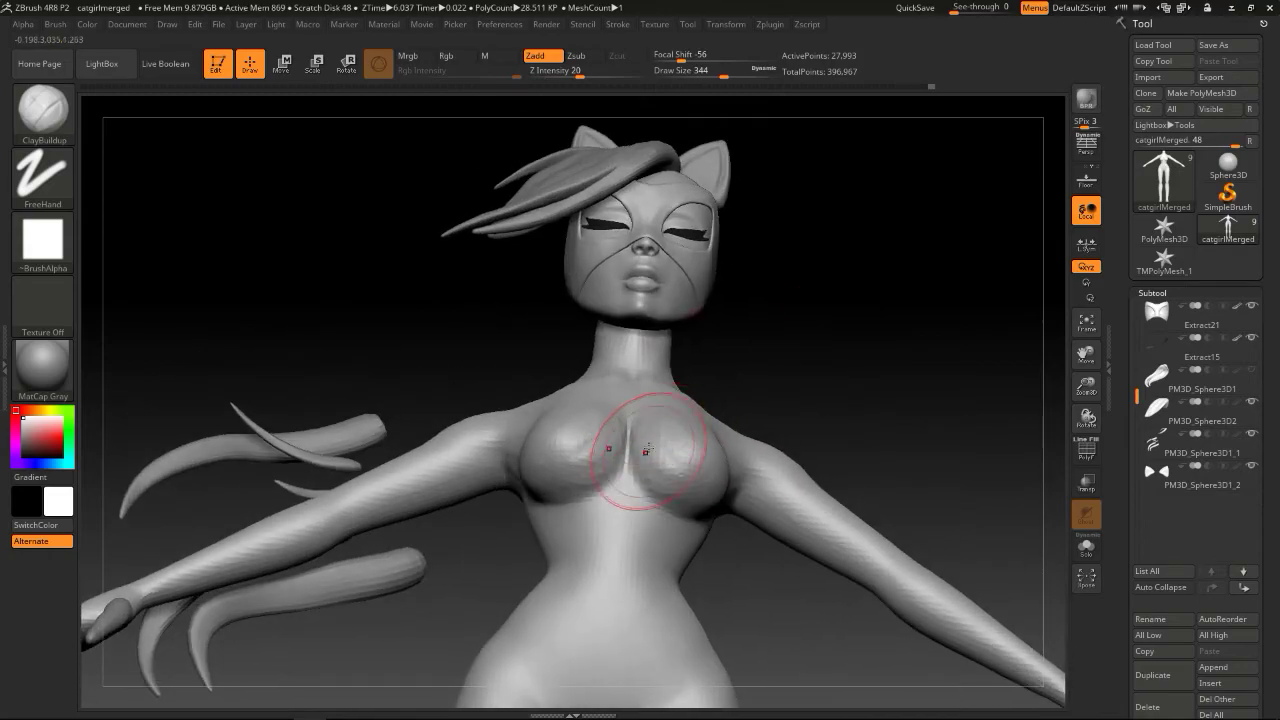
{"action": "left_click_drag", "start_coordinate": [818, 399], "coordinate": [747, 442]}
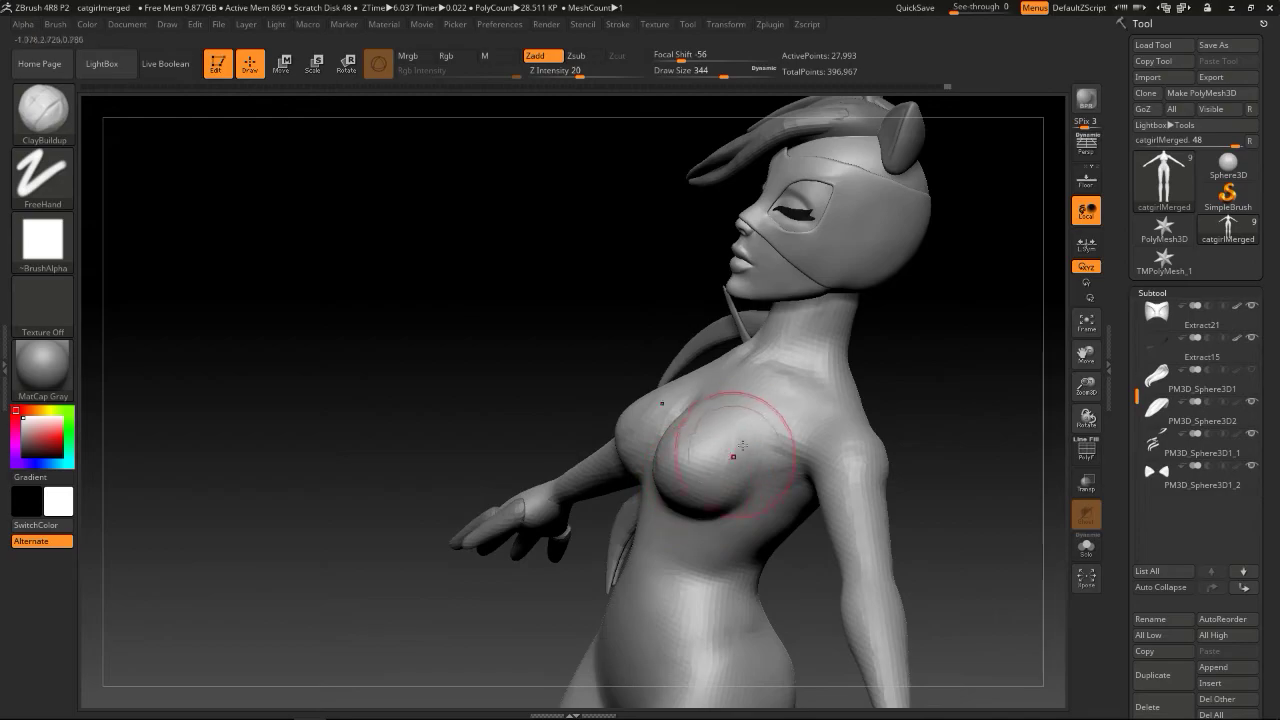
{"action": "left_click_drag", "start_coordinate": [659, 470], "coordinate": [690, 480]}
{"action": "left_click_drag", "start_coordinate": [731, 443], "coordinate": [700, 472], "text": "shift"}
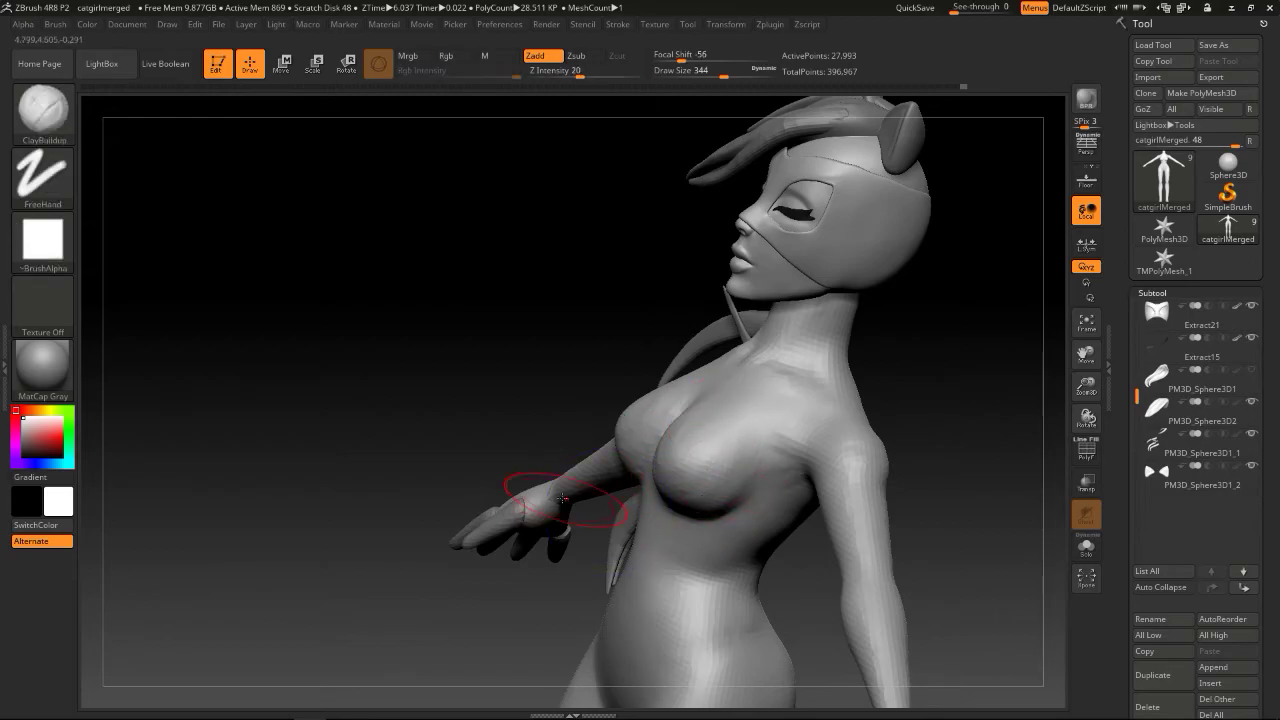
{"action": "left_click_drag", "start_coordinate": [572, 507], "coordinate": [690, 450]}
{"action": "mouse_move", "coordinate": [925, 372]}
{"action": "left_mouse_down", "text": "shift"}
{"action": "mouse_move", "coordinate": [905, 351]}
{"action": "mouse_move", "coordinate": [883, 418]}
{"action": "mouse_move", "coordinate": [740, 370]}
{"action": "left_mouse_up", "text": "shift"}
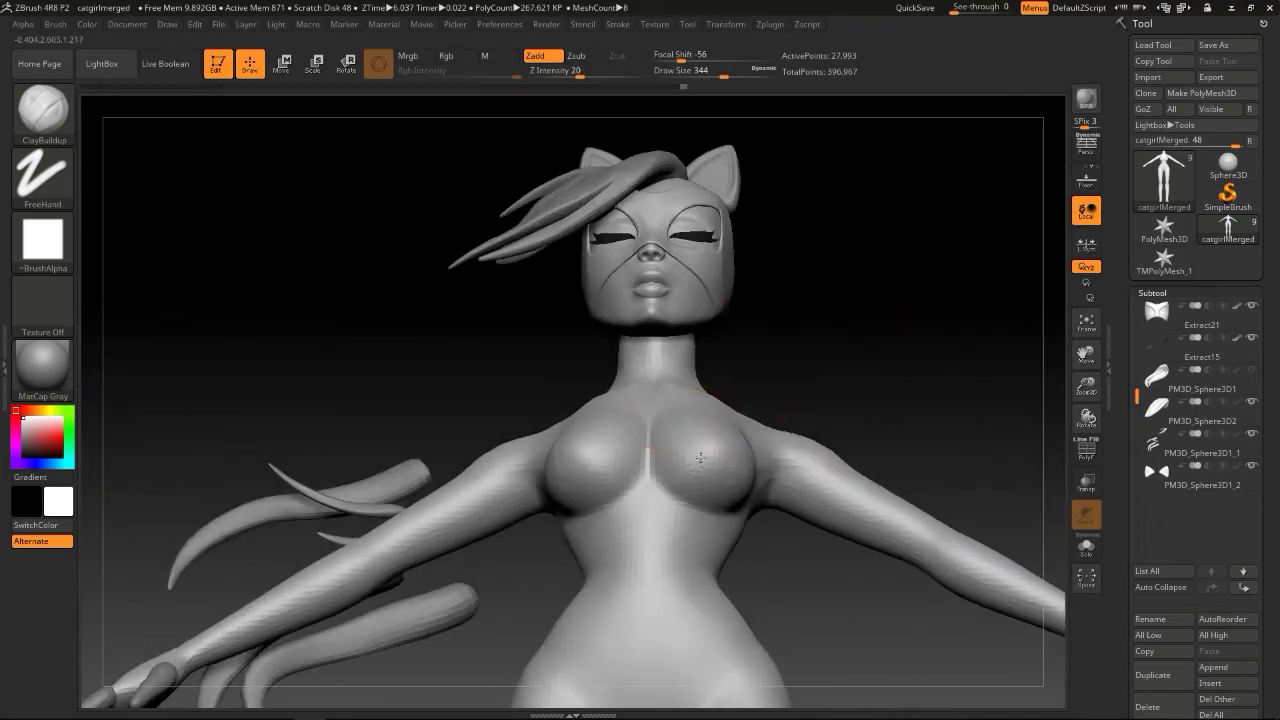
Blend the tops of the breasts into the upper chest and armpits with ClayBuildup at draw size 344 and Smooth
{"action": "left_click_drag", "start_coordinate": [667, 433], "coordinate": [690, 412]}
{"action": "left_click_drag", "start_coordinate": [780, 396], "coordinate": [690, 420]}
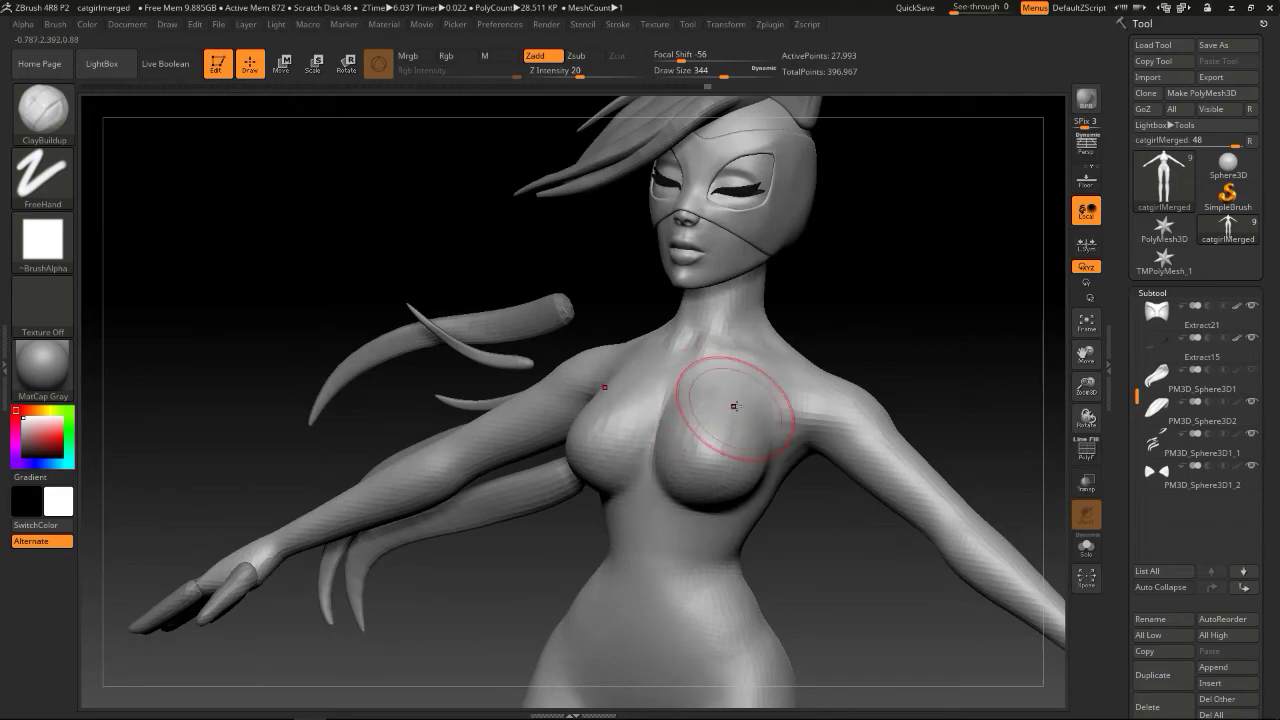
{"action": "mouse_move", "coordinate": [745, 423]}
{"action": "left_mouse_down", "text": "shift"}
{"action": "mouse_move", "coordinate": [723, 443]}
{"action": "mouse_move", "coordinate": [749, 423]}
{"action": "left_mouse_up", "text": "shift"}
{"action": "mouse_move", "coordinate": [880, 335]}
{"action": "left_mouse_down"}
{"action": "mouse_move", "coordinate": [934, 237]}
{"action": "mouse_move", "coordinate": [931, 338]}
{"action": "mouse_move", "coordinate": [853, 340]}
{"action": "mouse_move", "coordinate": [906, 360]}
{"action": "mouse_move", "coordinate": [908, 331]}
{"action": "left_mouse_up"}
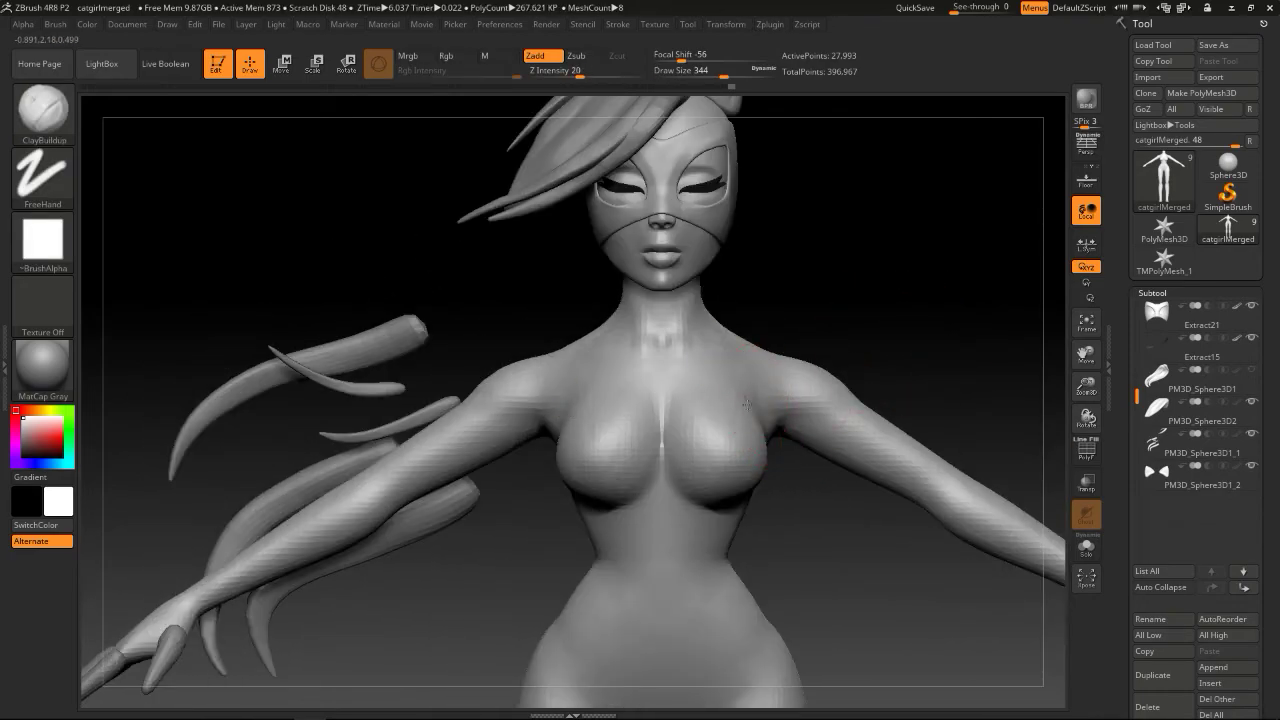
{"action": "right_click_drag", "start_coordinate": [743, 380], "coordinate": [782, 386]}
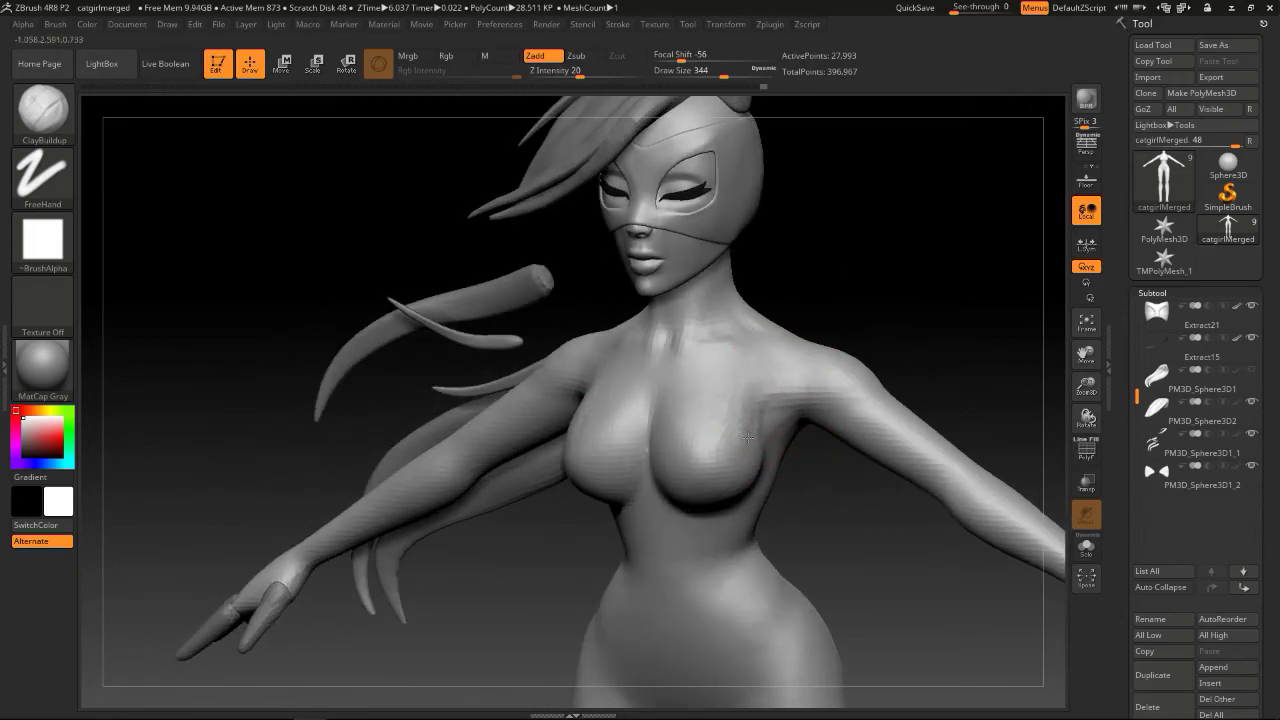
{"action": "mouse_move", "coordinate": [931, 291]}
{"action": "right_mouse_down"}
{"action": "mouse_move", "coordinate": [918, 325]}
{"action": "mouse_move", "coordinate": [748, 414]}
{"action": "right_mouse_up"}
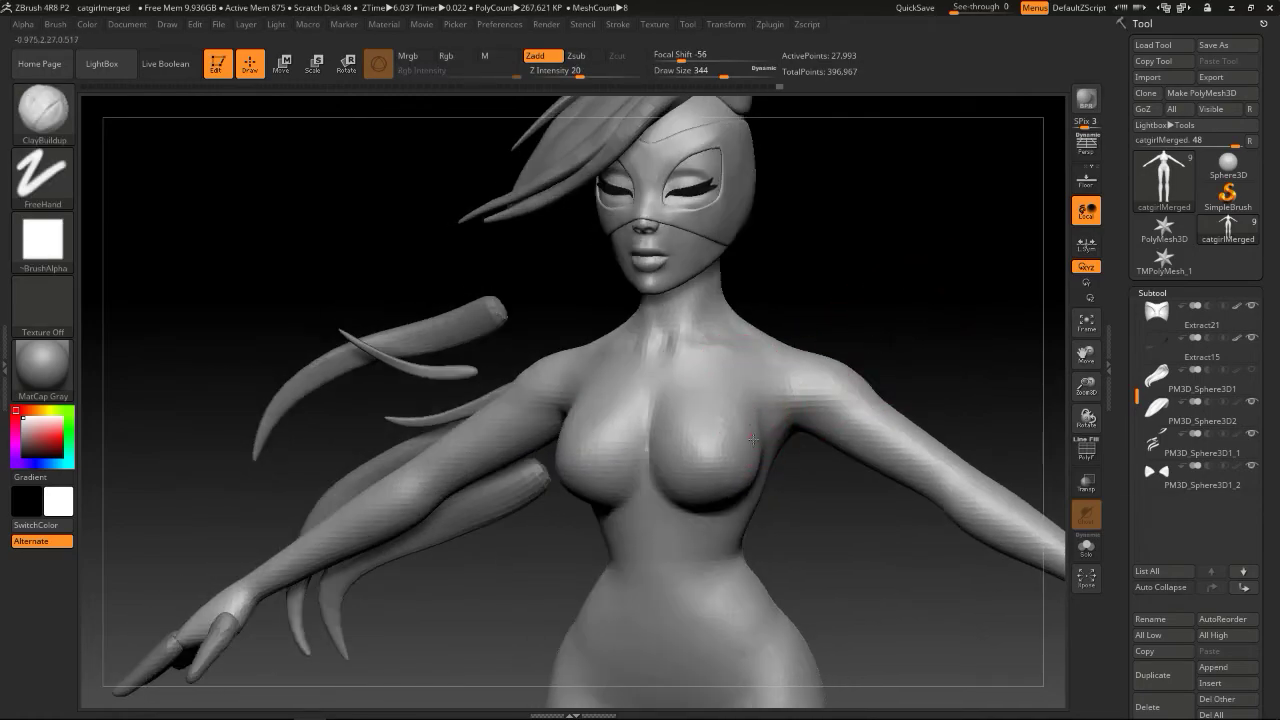
{"action": "mouse_move", "coordinate": [743, 423]}
{"action": "right_mouse_down"}
{"action": "mouse_move", "coordinate": [903, 334]}
{"action": "mouse_move", "coordinate": [831, 337]}
{"action": "mouse_move", "coordinate": [946, 346]}
{"action": "mouse_move", "coordinate": [829, 347]}
{"action": "mouse_move", "coordinate": [784, 370]}
{"action": "right_mouse_up"}
Build up the volume of the breasts with ClayBuildup at draw size 517
{"action": "key", "text": "bracketright"}
{"action": "key", "text": "bracketright"}
{"action": "right_click_drag", "start_coordinate": [655, 465], "coordinate": [772, 395]}
{"action": "left_click_drag", "start_coordinate": [790, 310], "coordinate": [855, 315]}
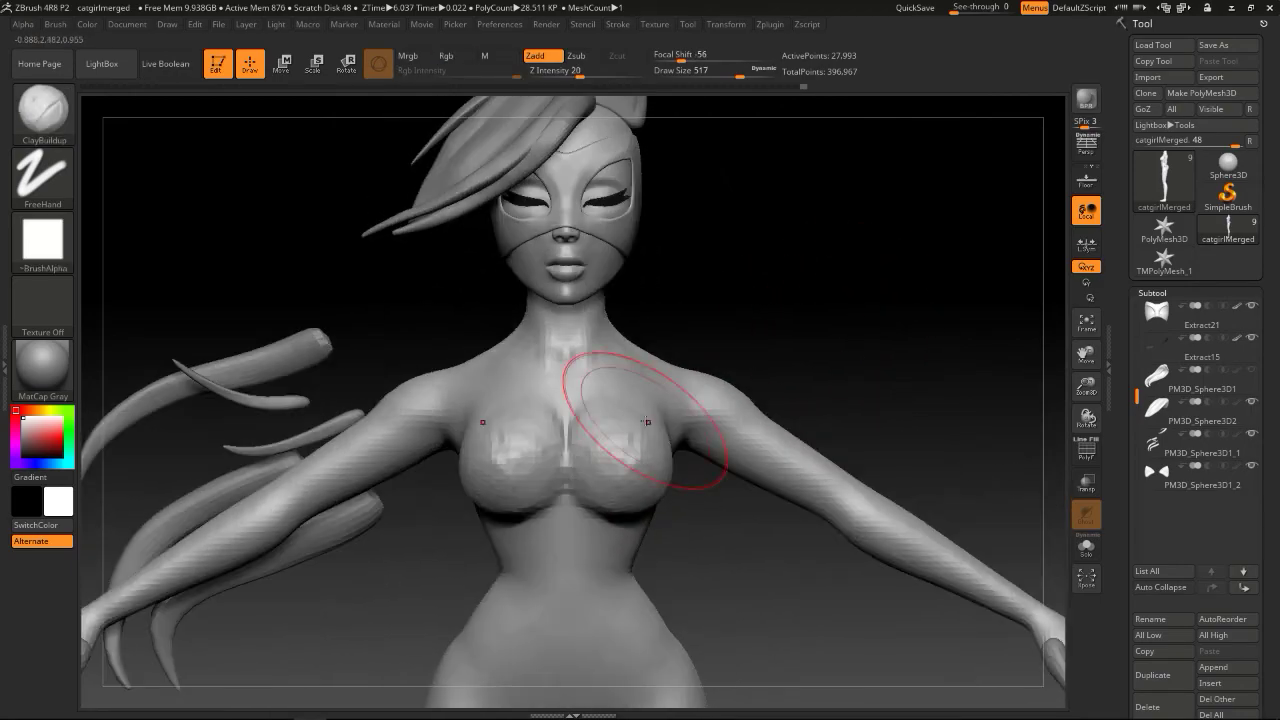
{"action": "mouse_move", "coordinate": [800, 349]}
{"action": "left_mouse_down"}
{"action": "mouse_move", "coordinate": [863, 340]}
{"action": "mouse_move", "coordinate": [786, 357]}
{"action": "left_mouse_up"}
{"action": "left_click_drag", "start_coordinate": [868, 305], "coordinate": [934, 306]}
{"action": "mouse_move", "coordinate": [843, 340]}
{"action": "left_mouse_down", "text": "alt"}
{"action": "mouse_move", "coordinate": [869, 334]}
{"action": "mouse_move", "coordinate": [834, 286]}
{"action": "mouse_move", "coordinate": [826, 320]}
{"action": "mouse_move", "coordinate": [844, 326]}
{"action": "mouse_move", "coordinate": [829, 331]}
{"action": "mouse_move", "coordinate": [849, 331]}
{"action": "mouse_move", "coordinate": [826, 303]}
{"action": "mouse_move", "coordinate": [838, 306]}
{"action": "left_mouse_up", "text": "alt"}
Subdivide the body mesh once and smooth the neck and throat area with a smaller brush
{"action": "key", "text": "ctrl+d"}
{"action": "key", "text": "s"}
{"action": "left_click_drag", "start_coordinate": [837, 306], "coordinate": [804, 306]}
{"action": "mouse_move", "coordinate": [826, 286]}
{"action": "left_mouse_down"}
{"action": "mouse_move", "coordinate": [840, 362]}
{"action": "mouse_move", "coordinate": [637, 350]}
{"action": "left_mouse_up"}
{"action": "key", "text": "shift"}
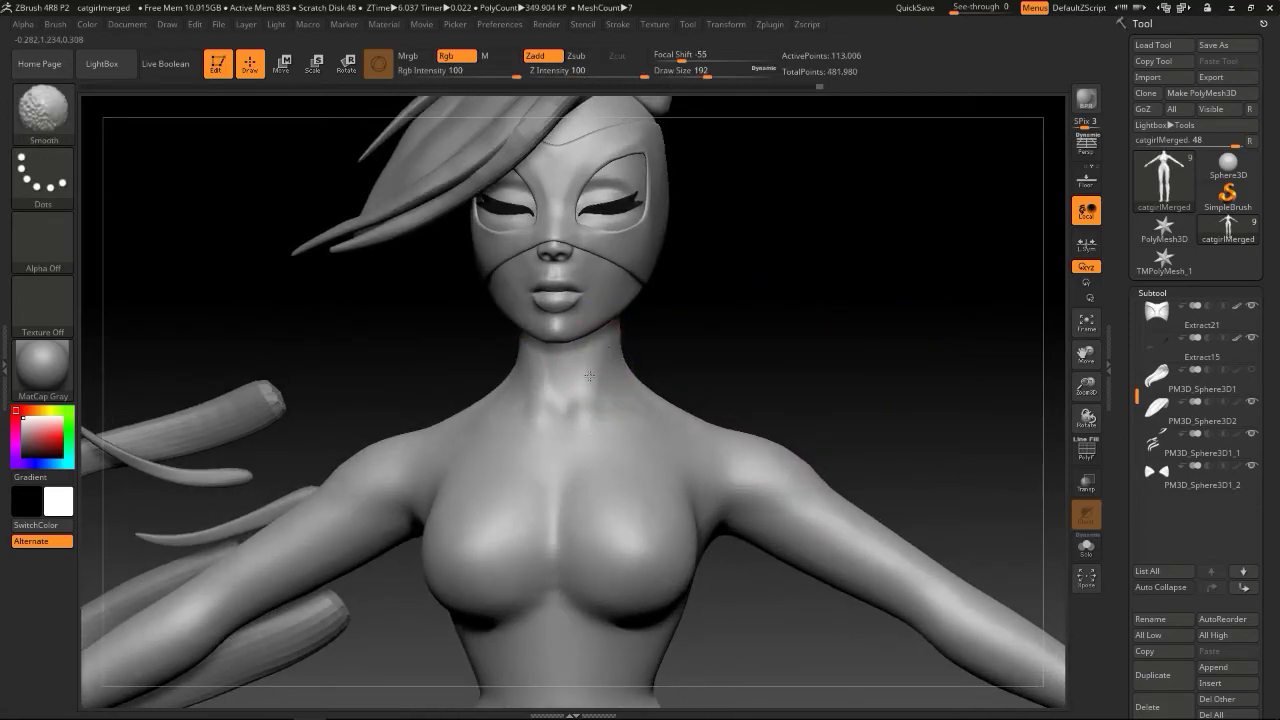
{"action": "key", "text": "shift"}
{"action": "key", "text": "shift"}
Sculpt the collarbones and the hollows above them with ClayBuildup at draw size 163 and smooth the strokes
{"action": "mouse_move", "coordinate": [746, 349]}
{"action": "left_mouse_down"}
{"action": "mouse_move", "coordinate": [822, 337]}
{"action": "mouse_move", "coordinate": [740, 369]}
{"action": "left_mouse_up"}
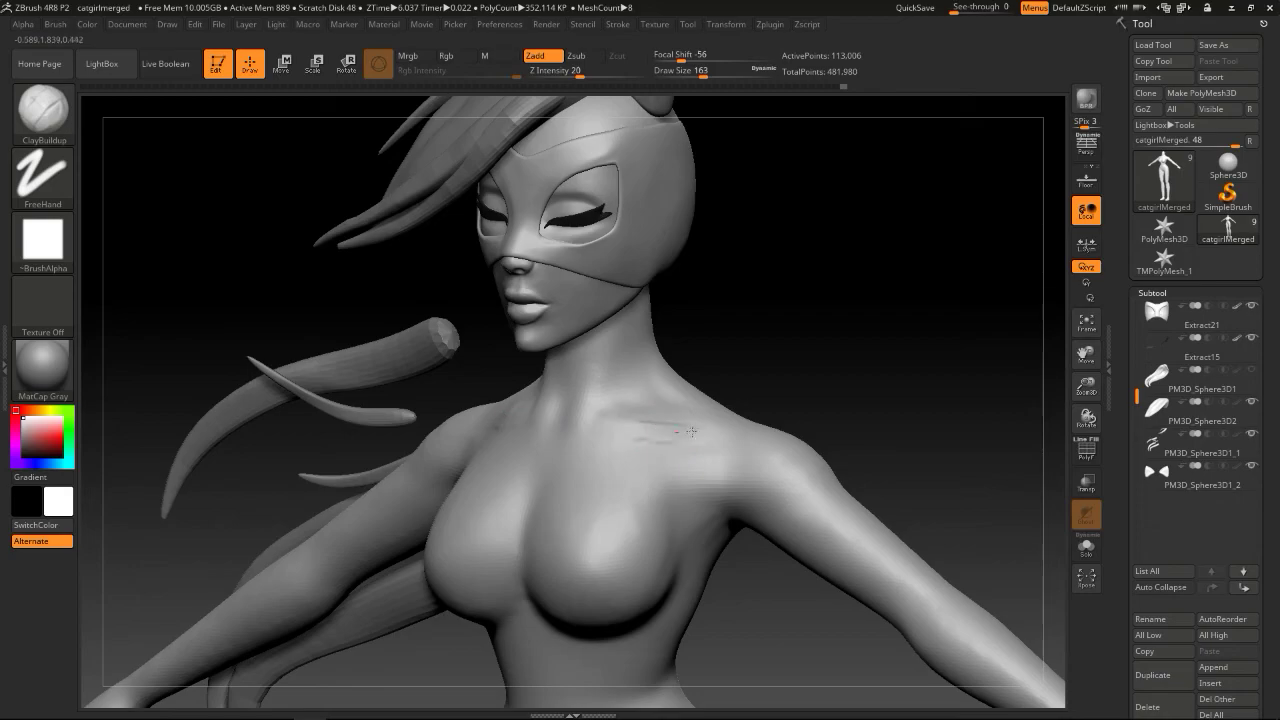
{"action": "key", "text": "shift"}
{"action": "left_click_drag", "start_coordinate": [785, 372], "coordinate": [812, 383]}
{"action": "left_click_drag", "start_coordinate": [687, 420], "coordinate": [687, 433]}
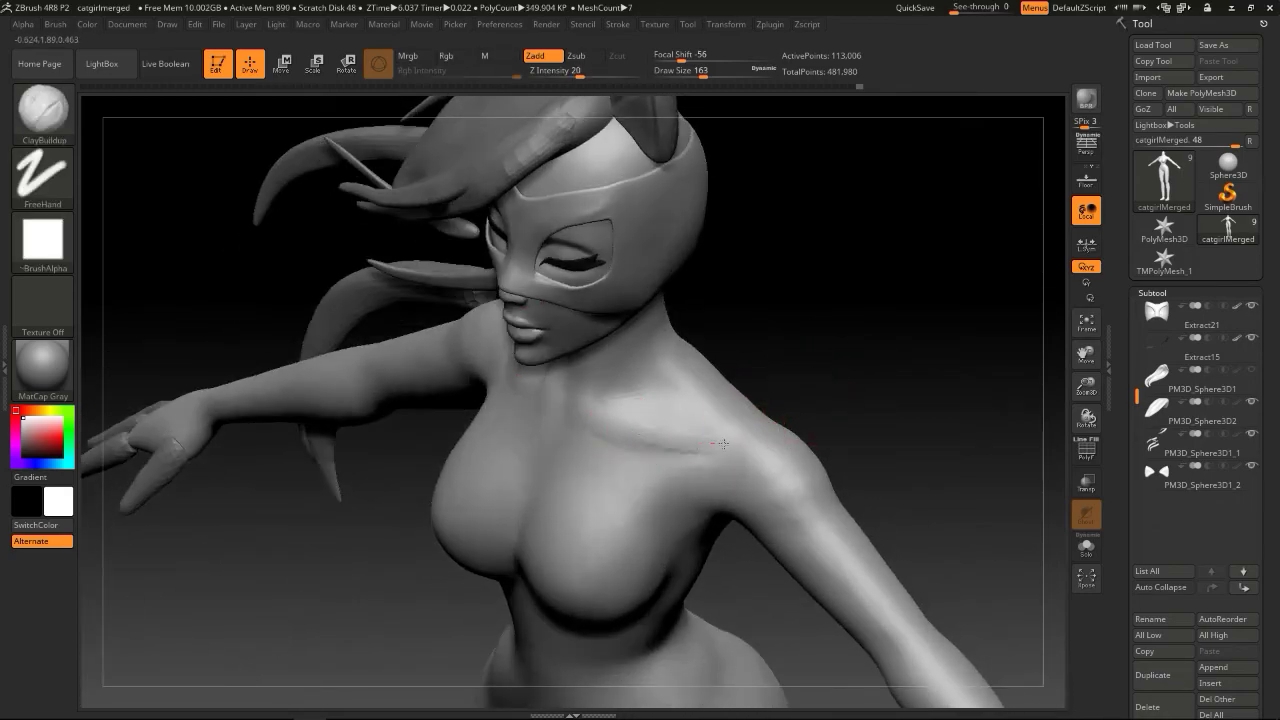
{"action": "key", "text": "shift"}
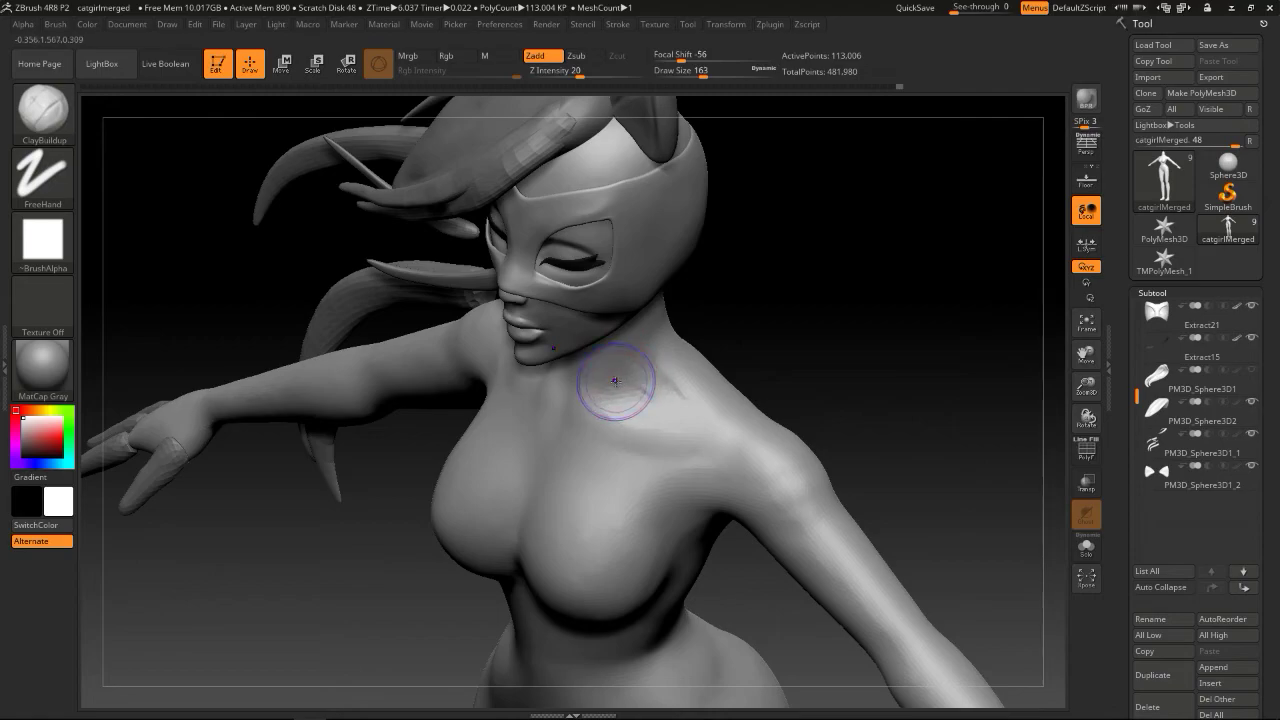
{"action": "key", "text": "shift"}
Sculpt the front of the shoulder where it meets the armpit with ClayBuildup at draw size 202 and smooth it
{"action": "mouse_move", "coordinate": [773, 379]}
{"action": "left_mouse_down", "text": "shift"}
{"action": "mouse_move", "coordinate": [817, 331]}
{"action": "mouse_move", "coordinate": [797, 351]}
{"action": "mouse_move", "coordinate": [723, 360]}
{"action": "mouse_move", "coordinate": [734, 374]}
{"action": "mouse_move", "coordinate": [808, 385]}
{"action": "mouse_move", "coordinate": [733, 457]}
{"action": "left_mouse_up", "text": "shift"}
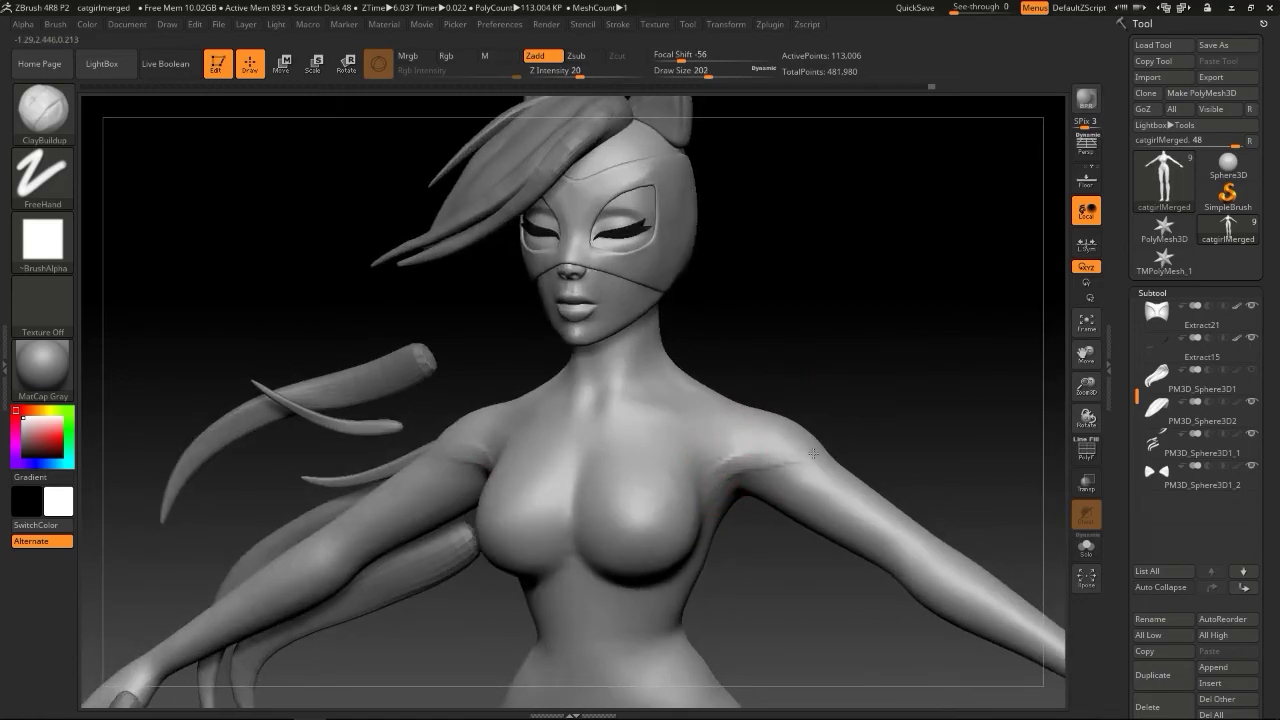
{"action": "key", "text": "shift"}
{"action": "left_click_drag", "start_coordinate": [738, 477], "coordinate": [735, 459]}
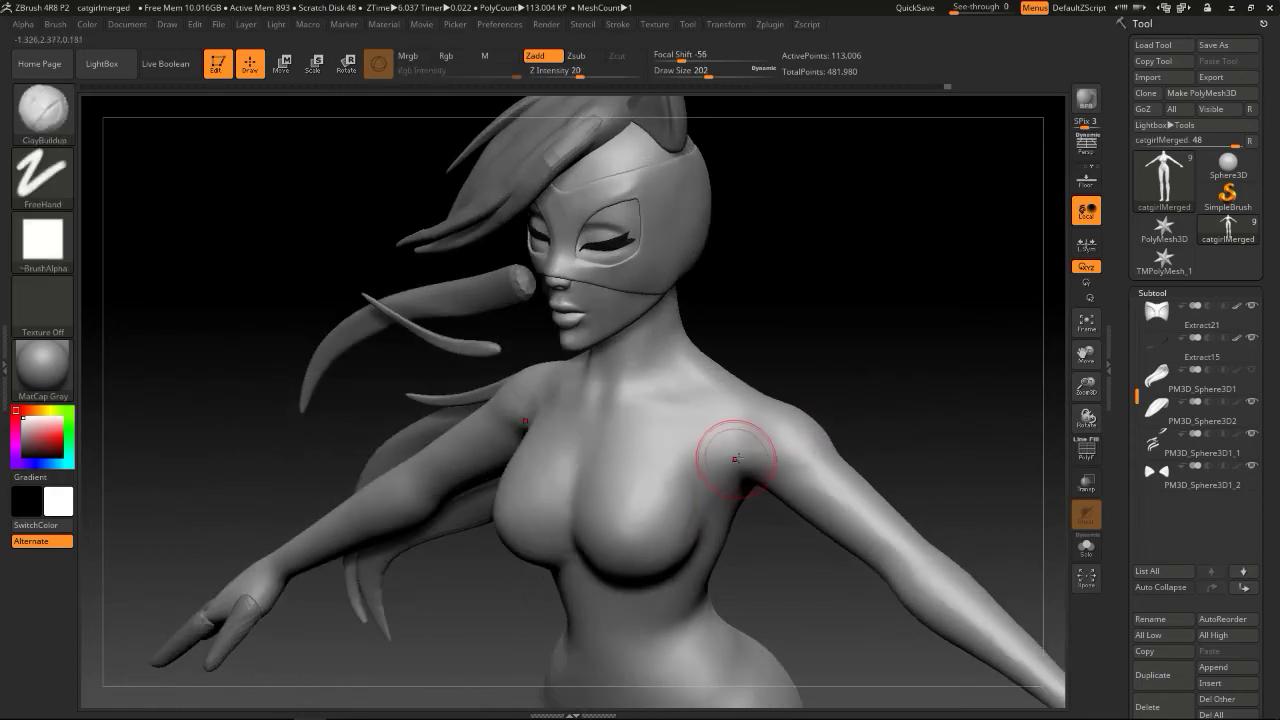
{"action": "mouse_move", "coordinate": [825, 452]}
{"action": "left_mouse_down"}
{"action": "mouse_move", "coordinate": [785, 446]}
{"action": "mouse_move", "coordinate": [812, 455]}
{"action": "left_mouse_up"}
{"action": "left_click_drag", "start_coordinate": [890, 440], "coordinate": [767, 436]}
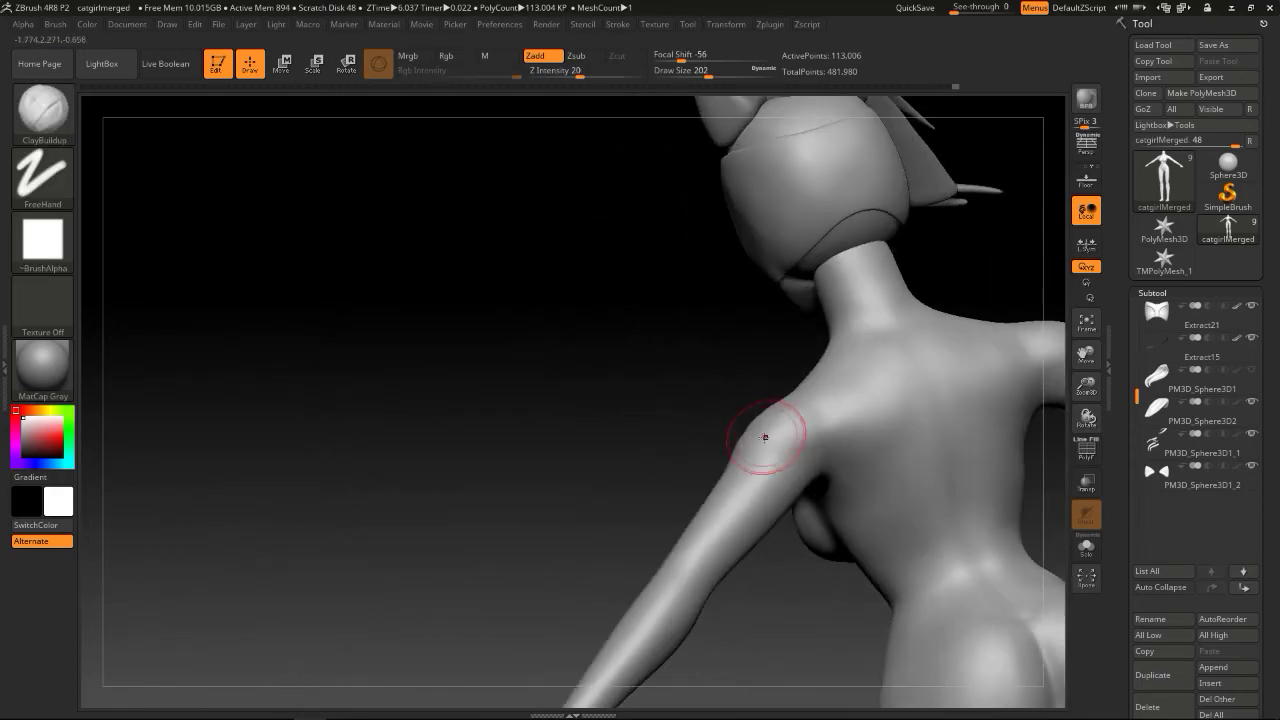
{"action": "key", "text": "shift"}
Shape the front of the throat below the chin with ClayBuildup at draw size 120
{"action": "mouse_move", "coordinate": [846, 411]}
{"action": "left_mouse_down"}
{"action": "mouse_move", "coordinate": [899, 352]}
{"action": "mouse_move", "coordinate": [894, 323]}
{"action": "mouse_move", "coordinate": [820, 349]}
{"action": "mouse_move", "coordinate": [867, 344]}
{"action": "mouse_move", "coordinate": [831, 337]}
{"action": "left_mouse_up"}
{"action": "left_click_drag", "start_coordinate": [694, 337], "coordinate": [620, 346]}
{"action": "mouse_move", "coordinate": [769, 329]}
{"action": "left_mouse_down"}
{"action": "mouse_move", "coordinate": [791, 334]}
{"action": "mouse_move", "coordinate": [767, 342]}
{"action": "left_mouse_up"}
{"action": "key", "text": "s"}
{"action": "left_click_drag", "start_coordinate": [767, 322], "coordinate": [751, 334]}
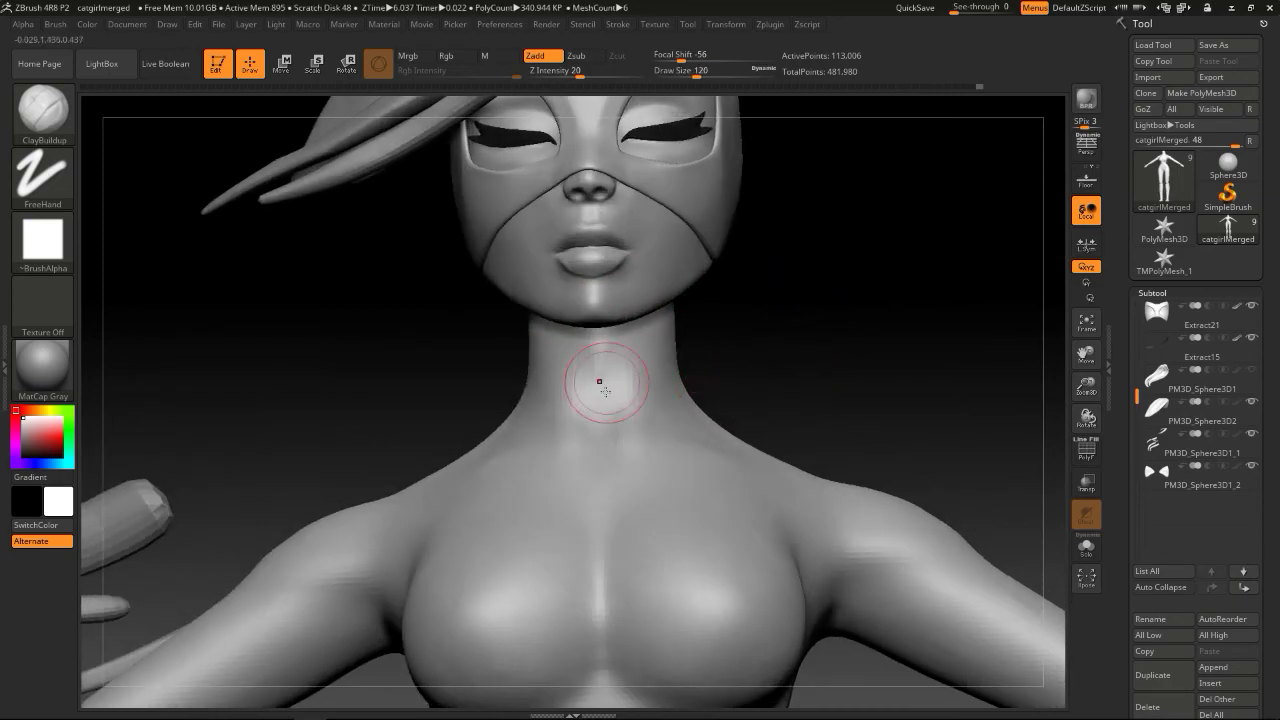
{"action": "mouse_move", "coordinate": [603, 372]}
{"action": "left_mouse_down"}
{"action": "mouse_move", "coordinate": [838, 327]}
{"action": "mouse_move", "coordinate": [789, 366]}
{"action": "mouse_move", "coordinate": [746, 370]}
{"action": "left_mouse_up"}
Sculpt the neck muscles down to the collarbones with ClayBuildup at draw size 87, smooth them and undo the last stroke
{"action": "key", "text": "s"}
{"action": "left_click_drag", "start_coordinate": [646, 386], "coordinate": [640, 381]}
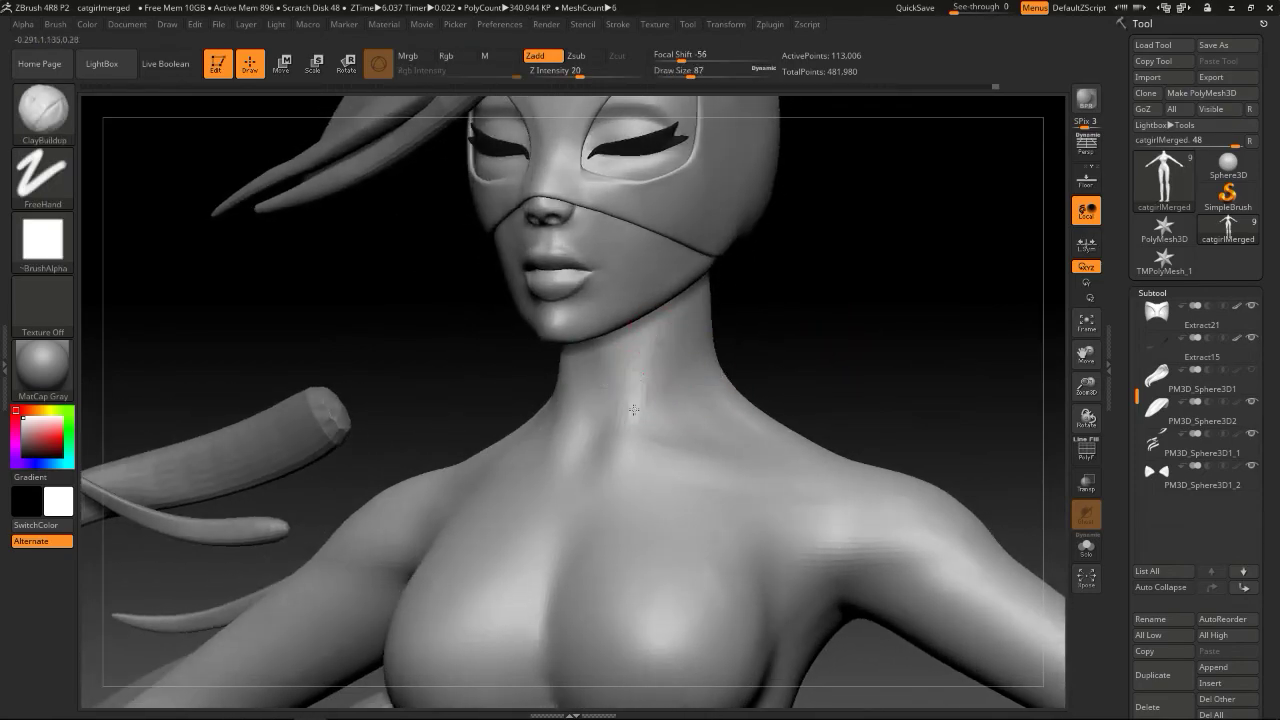
{"action": "mouse_move", "coordinate": [621, 444]}
{"action": "left_mouse_down"}
{"action": "mouse_move", "coordinate": [642, 354]}
{"action": "mouse_move", "coordinate": [627, 438]}
{"action": "left_mouse_up"}
{"action": "mouse_move", "coordinate": [800, 325]}
{"action": "left_mouse_down"}
{"action": "mouse_move", "coordinate": [902, 310]}
{"action": "mouse_move", "coordinate": [625, 435]}
{"action": "left_mouse_up"}
{"action": "key", "text": "shift"}
{"action": "key", "text": "shift"}
{"action": "key", "text": "ctrl+z"}
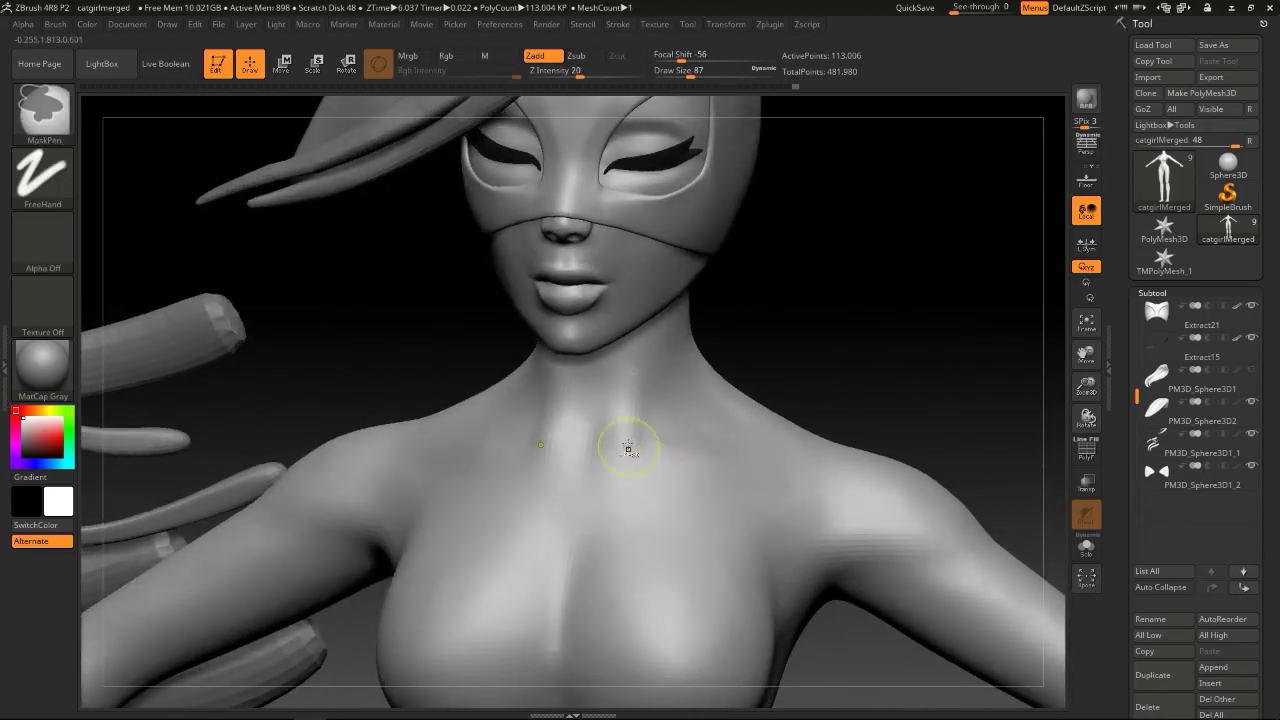
Refine the inner ends of the collarbones and the pit of the neck with ClayBuildup and smooth the transitions
{"action": "left_click_drag", "start_coordinate": [617, 449], "coordinate": [674, 457], "text": "shift"}
{"action": "left_click_drag", "start_coordinate": [890, 365], "coordinate": [625, 453]}
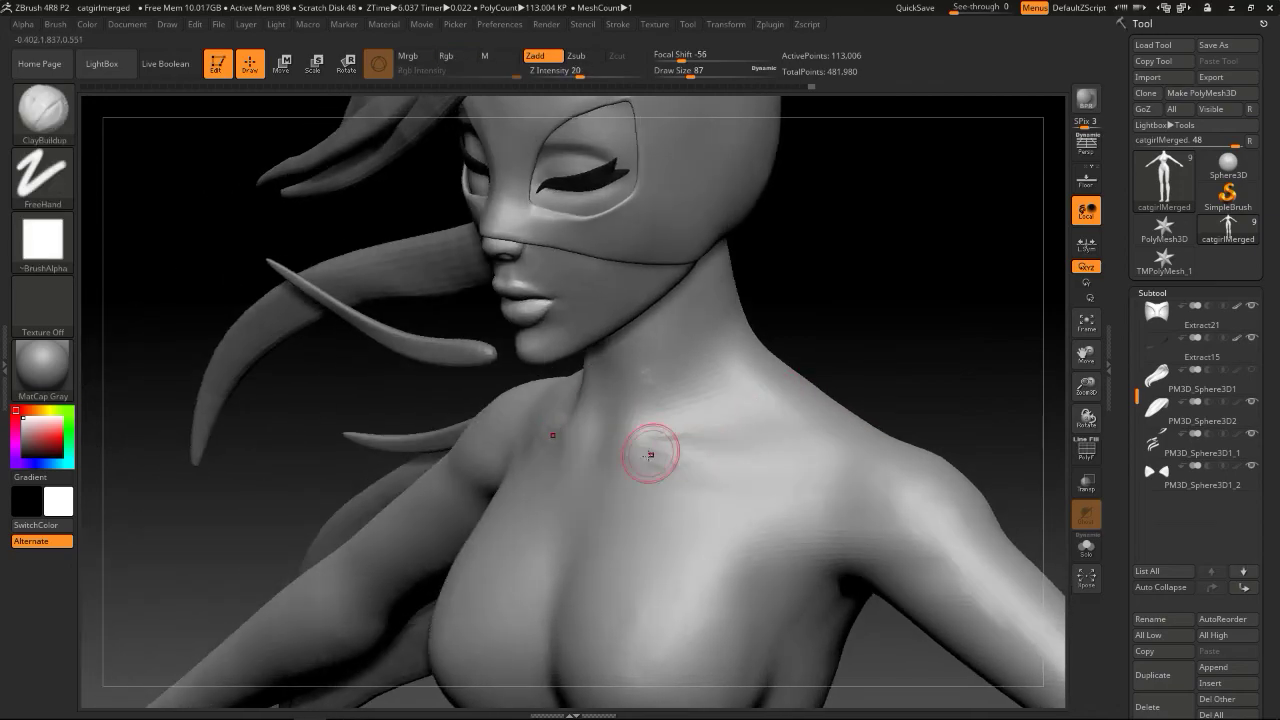
{"action": "key", "text": "shift"}
{"action": "mouse_move", "coordinate": [858, 330]}
{"action": "left_mouse_down"}
{"action": "mouse_move", "coordinate": [926, 311]}
{"action": "mouse_move", "coordinate": [827, 344]}
{"action": "mouse_move", "coordinate": [900, 361]}
{"action": "left_mouse_up"}
{"action": "key", "text": "shift"}
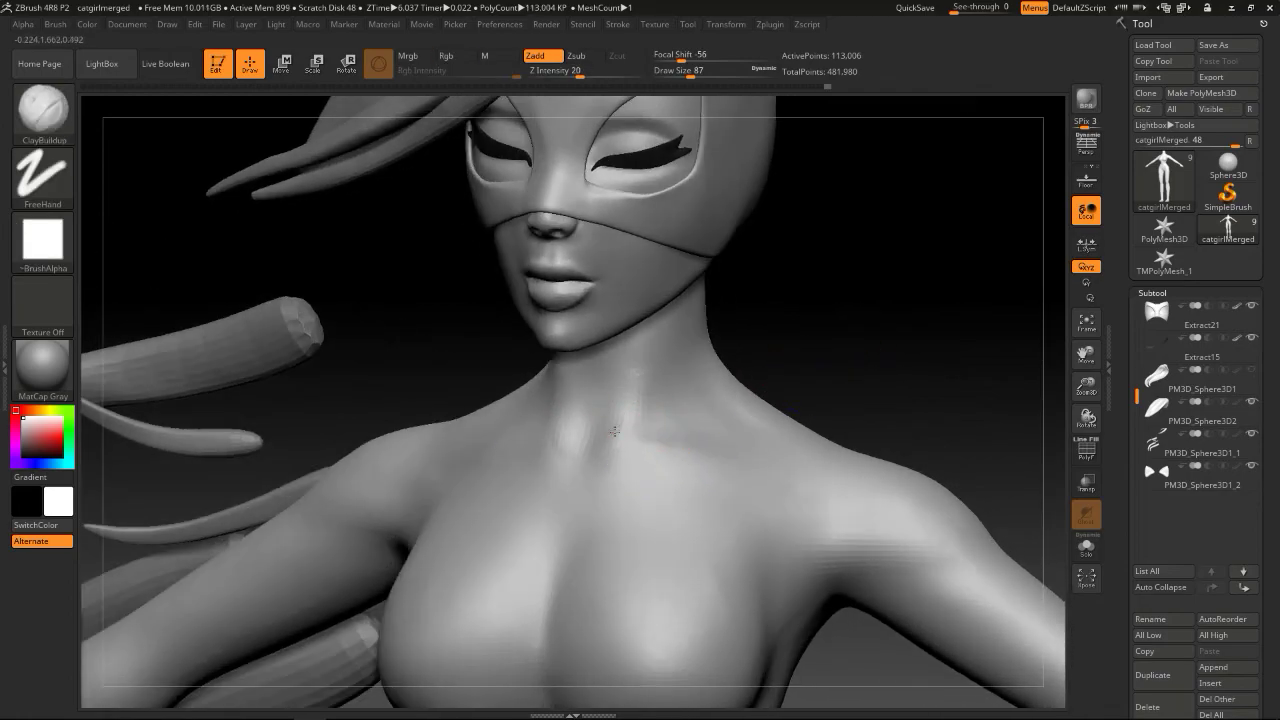
{"action": "key", "text": "shift"}
{"action": "left_click_drag", "start_coordinate": [585, 430], "coordinate": [584, 428], "text": "shift"}
Show the hidden PM3D_Sphere3D1 long hair subtool and frame the figure from the front
{"action": "mouse_move", "coordinate": [834, 322]}
{"action": "left_mouse_down"}
{"action": "mouse_move", "coordinate": [871, 317]}
{"action": "mouse_move", "coordinate": [791, 329]}
{"action": "mouse_move", "coordinate": [840, 343]}
{"action": "mouse_move", "coordinate": [794, 346]}
{"action": "mouse_move", "coordinate": [855, 354]}
{"action": "mouse_move", "coordinate": [778, 347]}
{"action": "mouse_move", "coordinate": [817, 331]}
{"action": "mouse_move", "coordinate": [854, 351]}
{"action": "mouse_move", "coordinate": [845, 339]}
{"action": "left_mouse_up"}
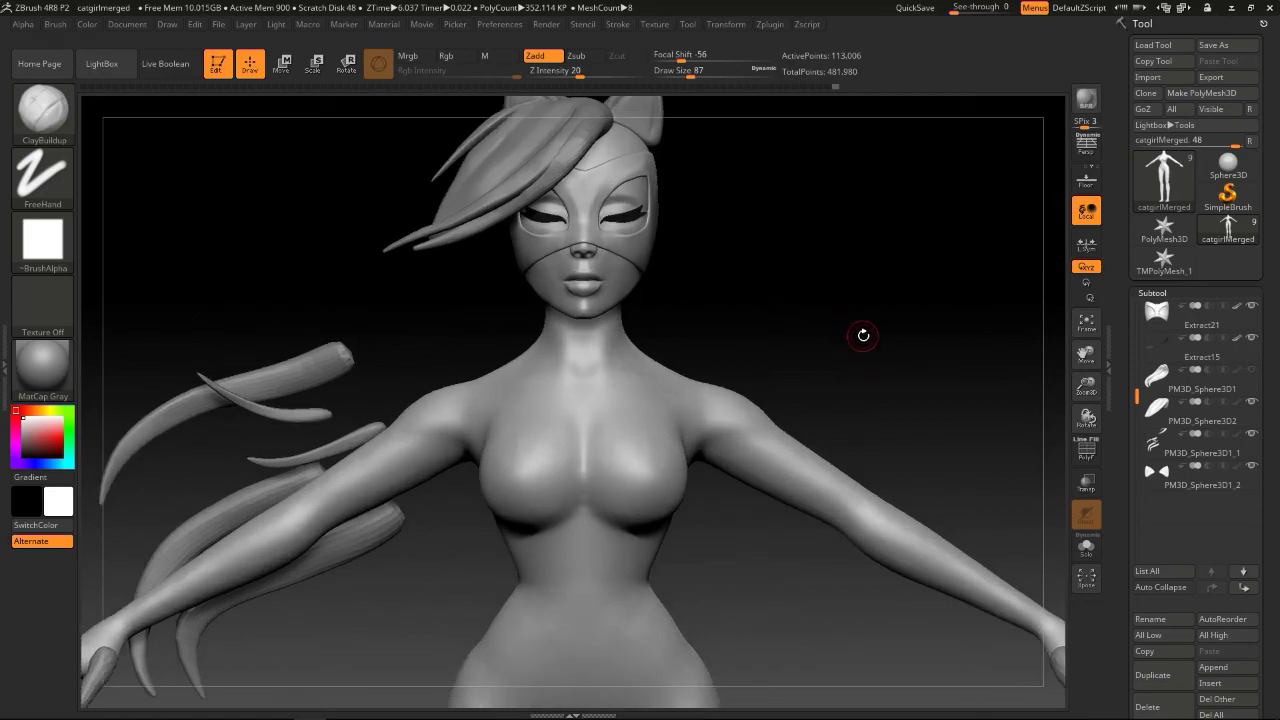
{"action": "mouse_move", "coordinate": [861, 334]}
{"action": "left_mouse_down"}
{"action": "mouse_move", "coordinate": [766, 350]}
{"action": "mouse_move", "coordinate": [843, 323]}
{"action": "mouse_move", "coordinate": [1060, 404]}
{"action": "left_mouse_up"}
{"action": "left_click", "coordinate": [1251, 369]}
{"action": "mouse_move", "coordinate": [894, 334]}
{"action": "left_mouse_down", "text": "alt"}
{"action": "mouse_move", "coordinate": [938, 372]}
{"action": "mouse_move", "coordinate": [918, 375]}
{"action": "mouse_move", "coordinate": [931, 381]}
{"action": "left_mouse_up", "text": "alt"}
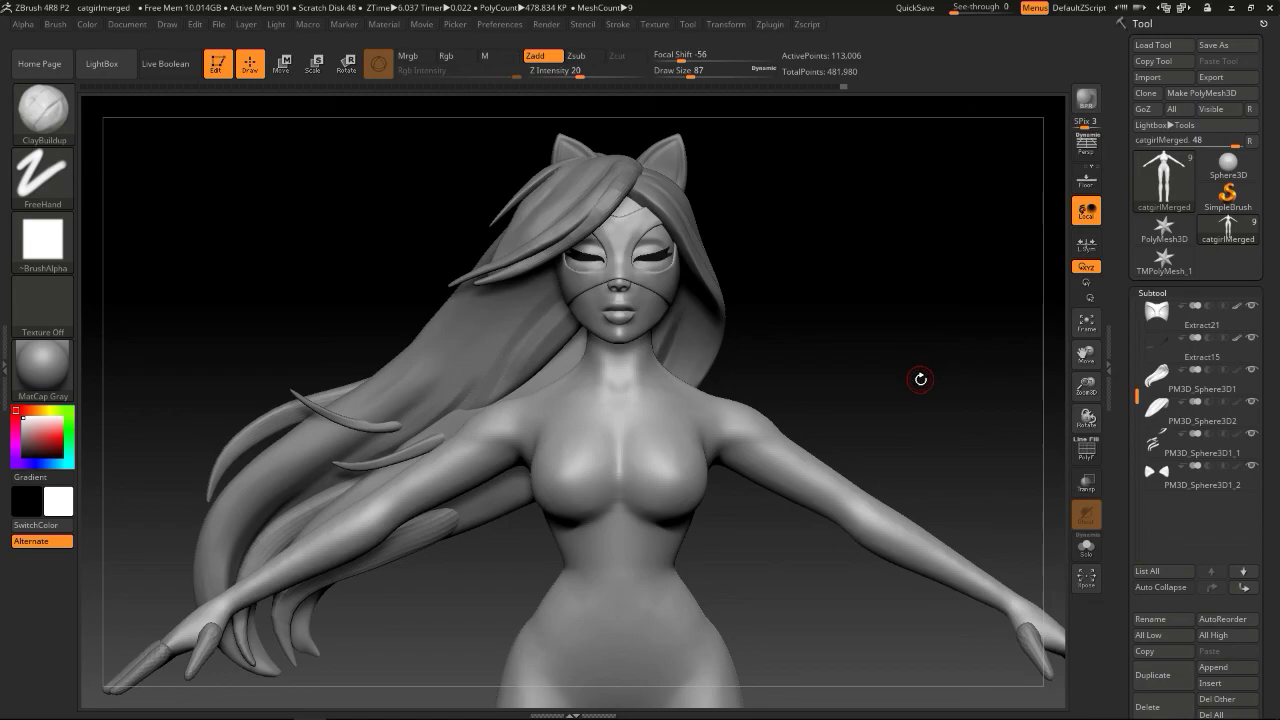